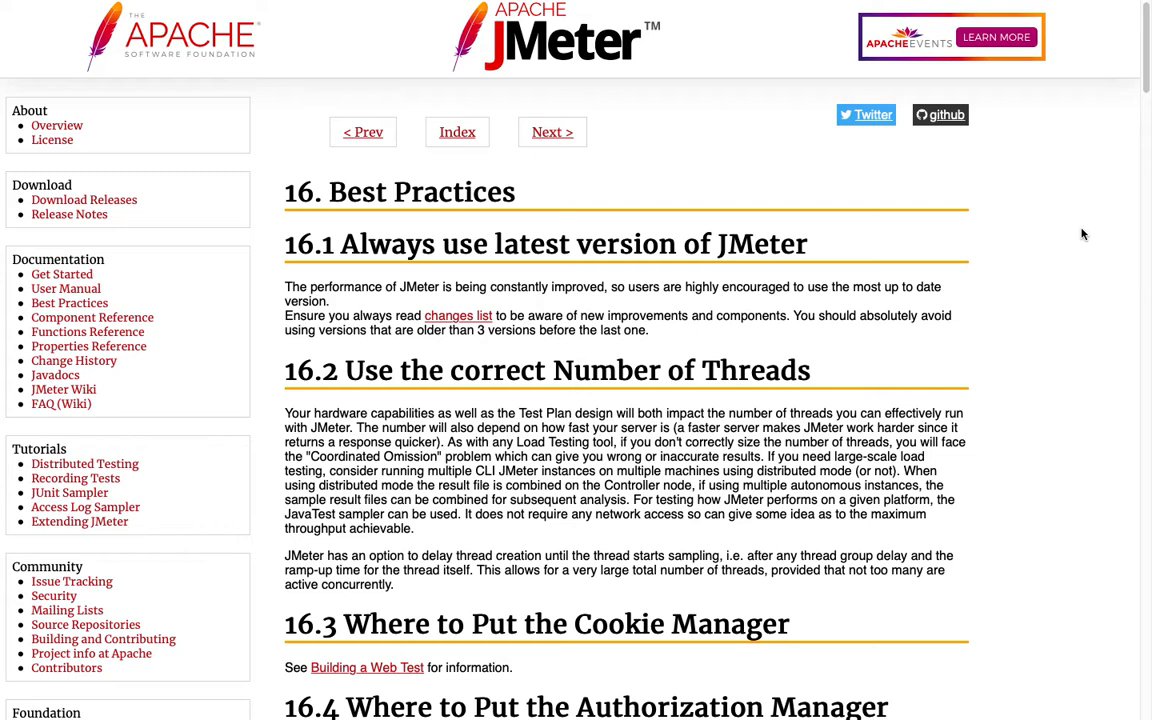
# Switch to JMeter and start a new test plan without saving the current one
pyautogui.moveTo(818, 708)
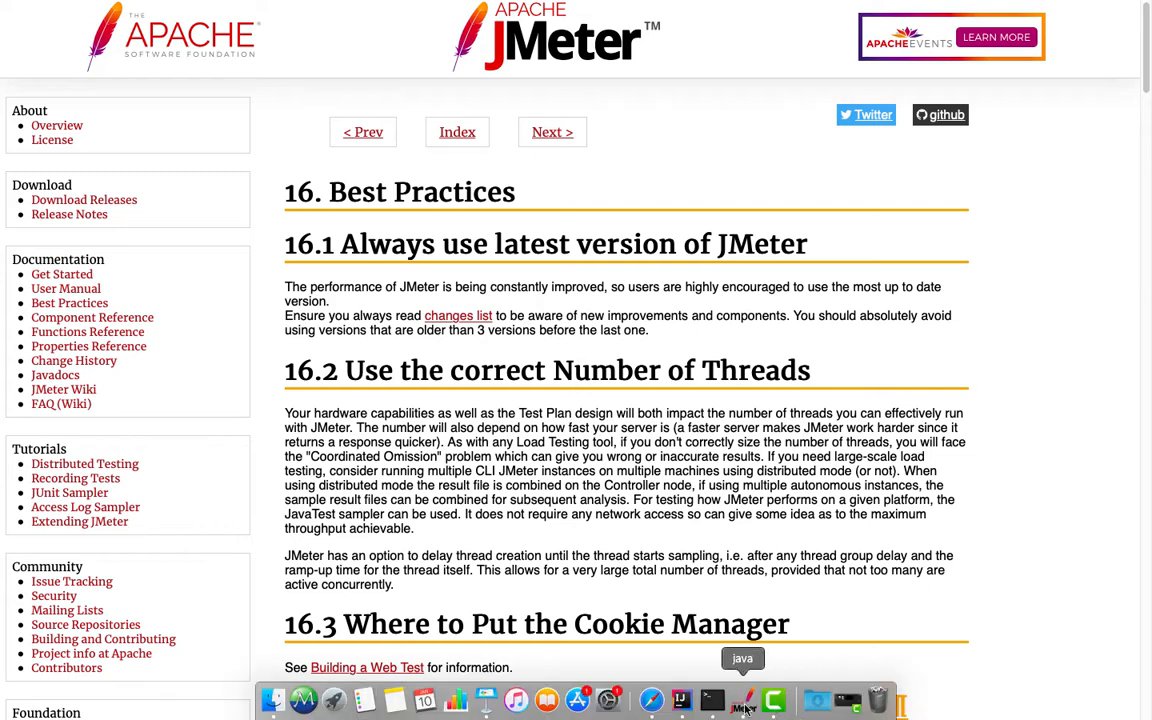
pyautogui.click(745, 708)
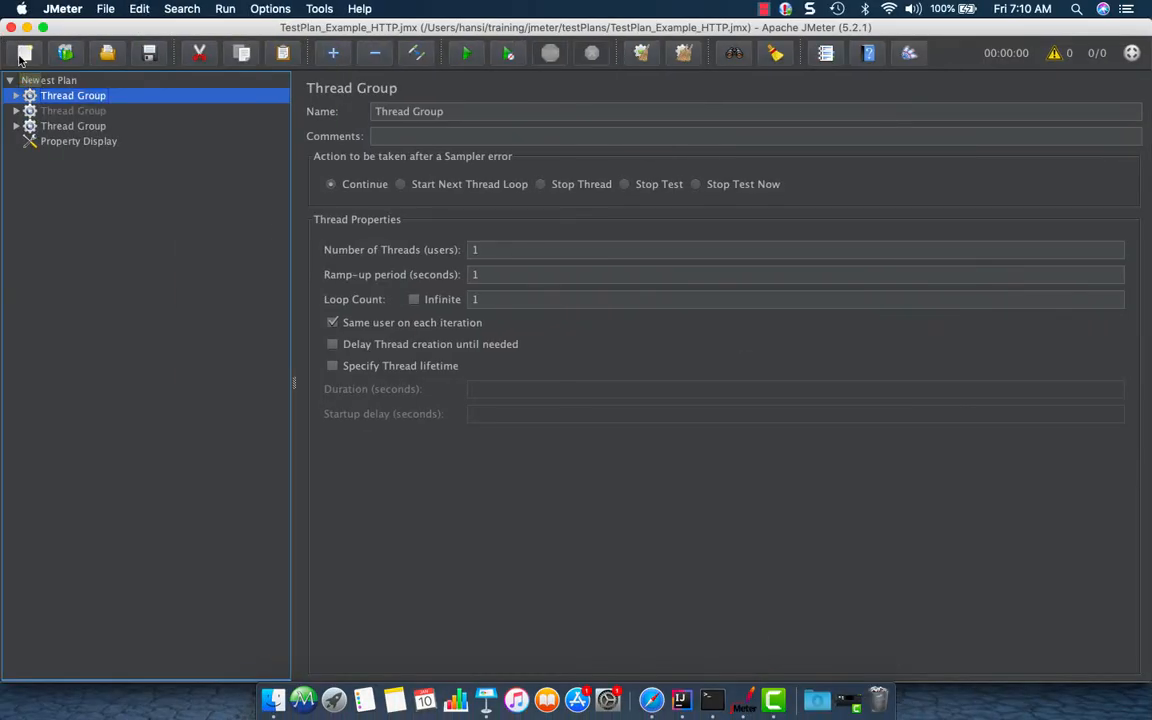
pyautogui.click(103, 12)
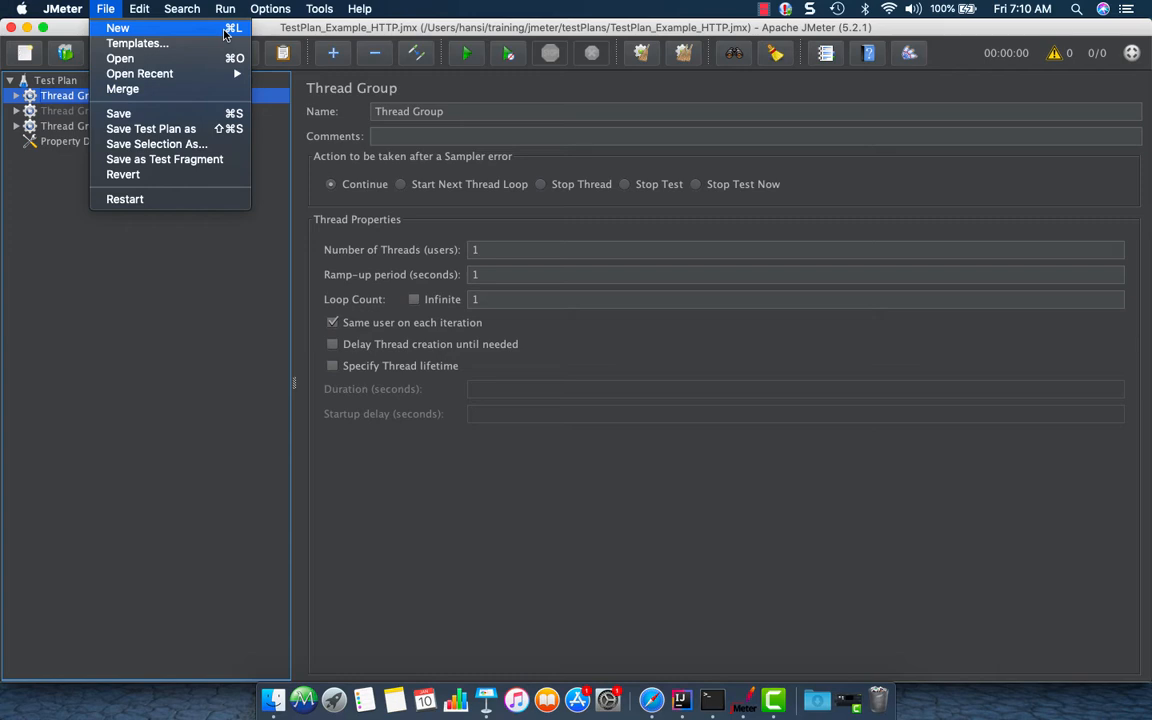
pyautogui.click(225, 33)
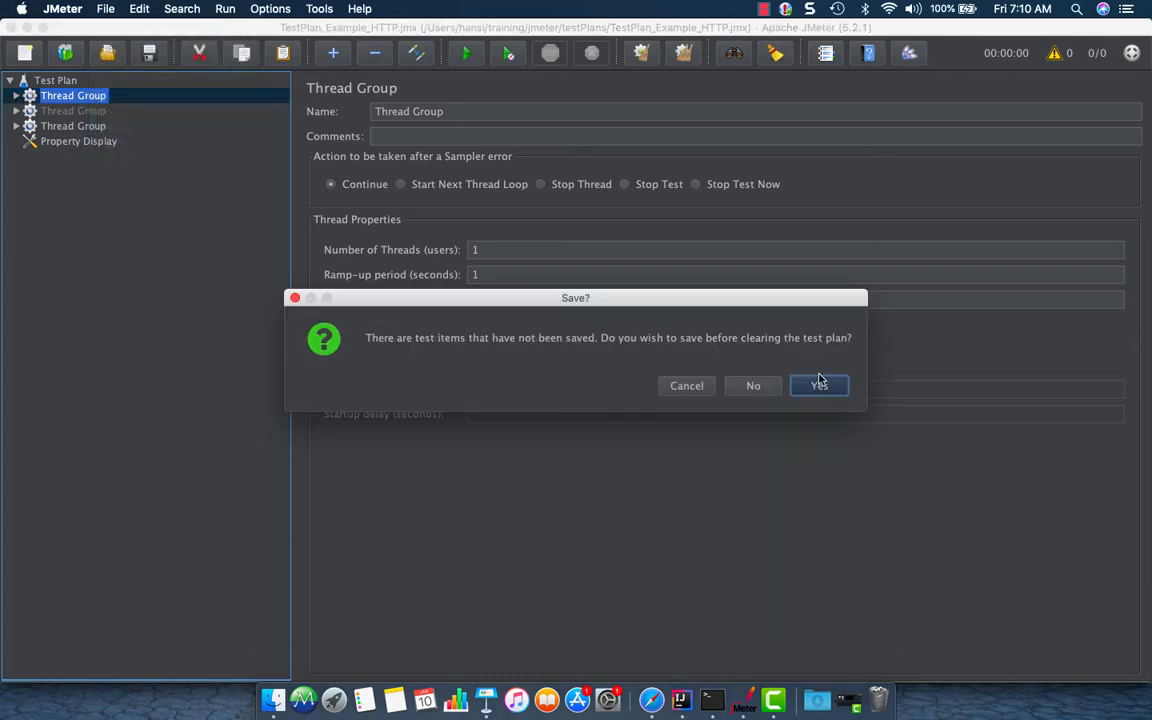
pyautogui.click(766, 389)
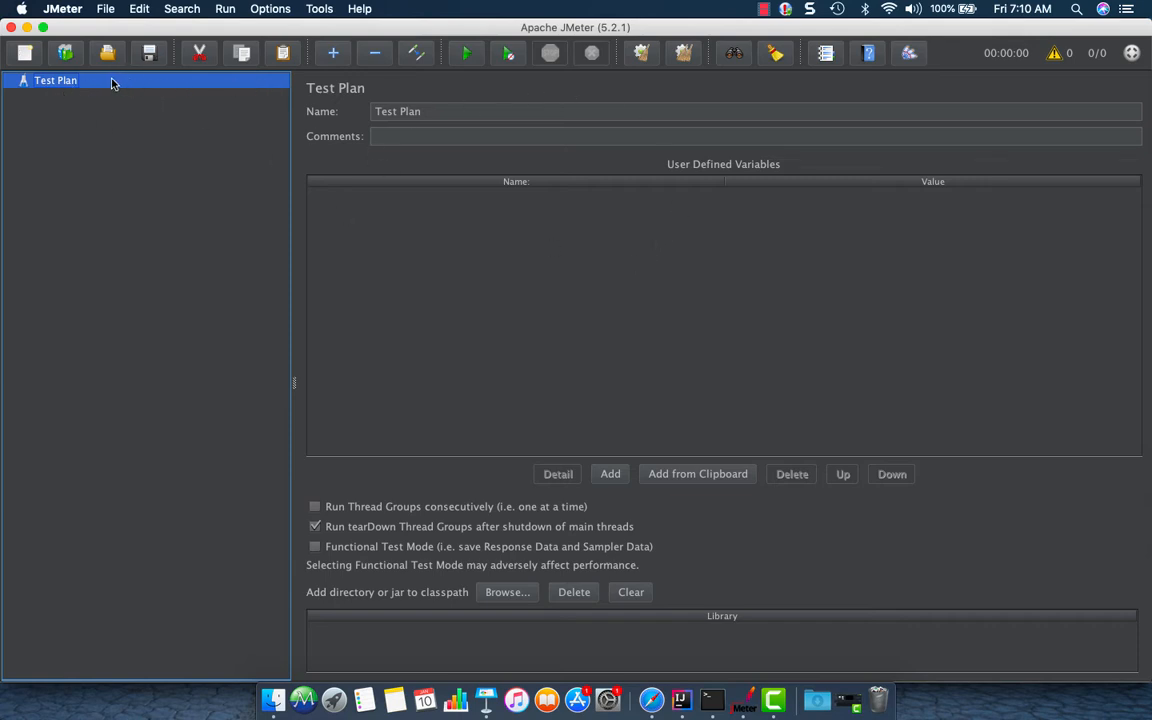
# Add a Thread Group to the Test Plan
pyautogui.rightClick(55, 88)
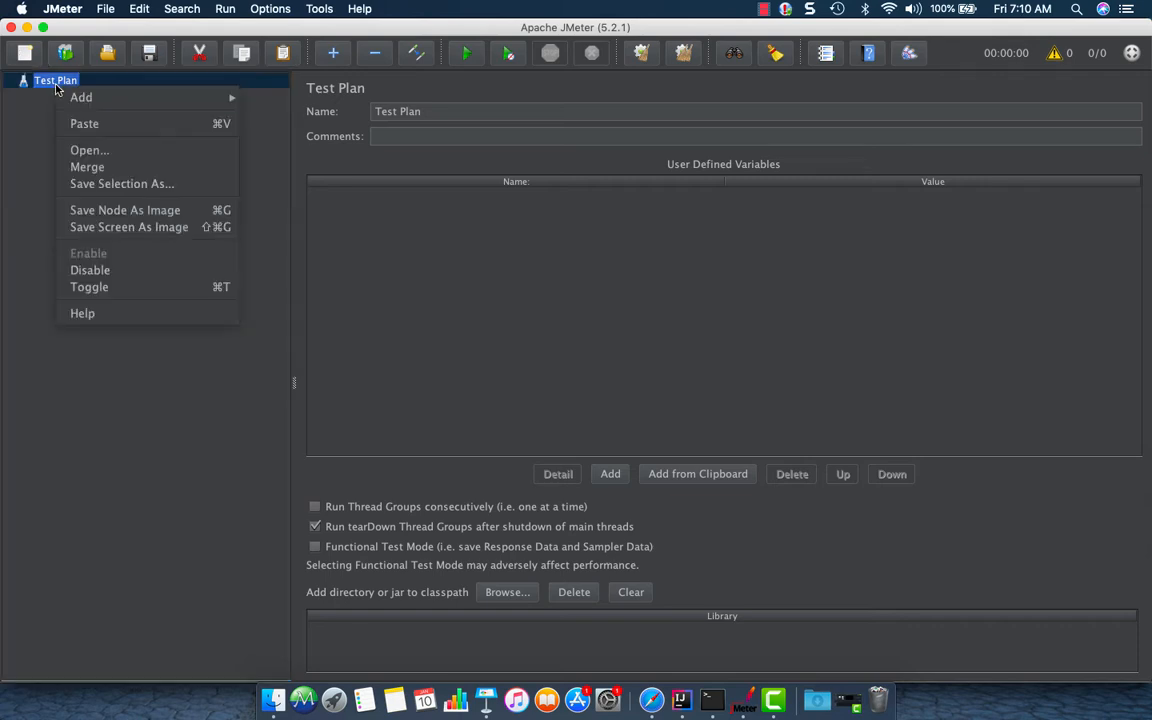
pyautogui.moveTo(72, 96)
pyautogui.moveTo(343, 104)
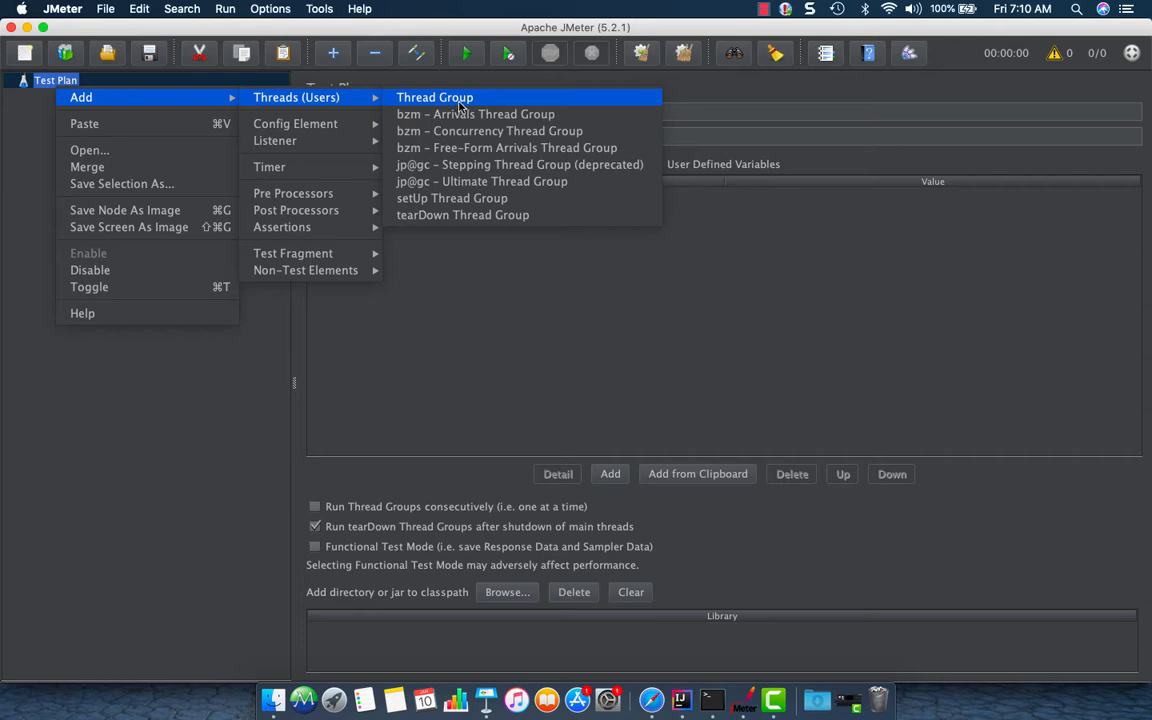
pyautogui.click(460, 104)
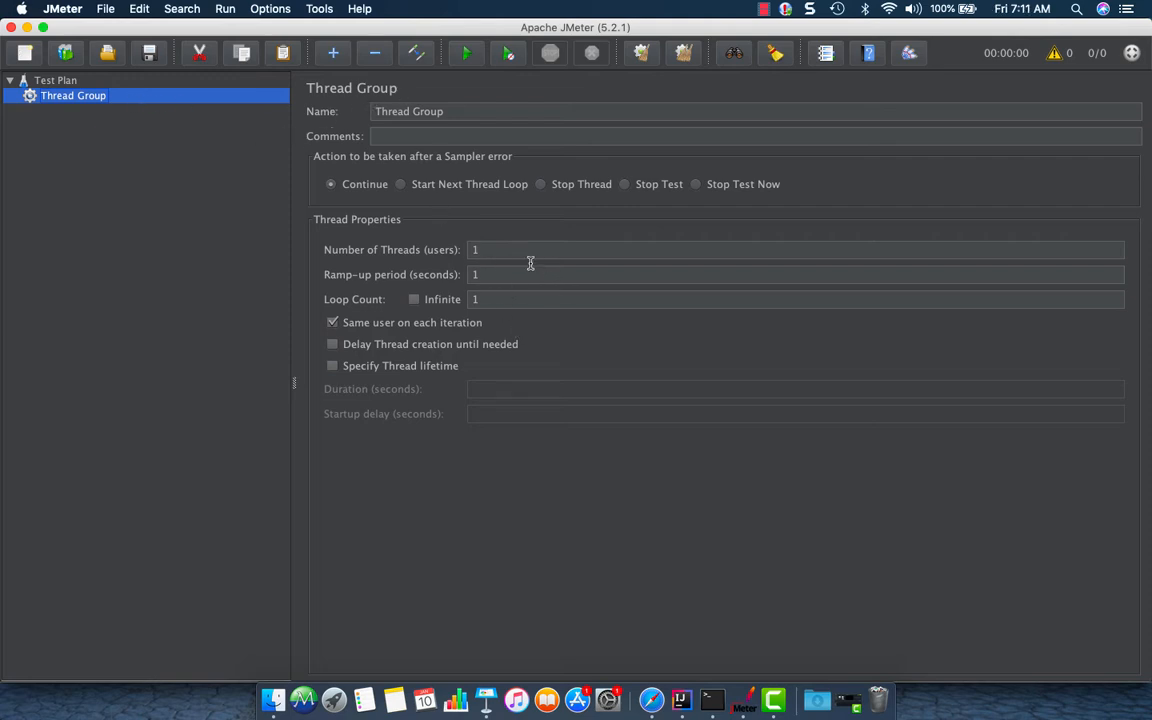
# Set the thread group to 5 threads, a ramp-up period of 10 seconds and a loop count of 10
pyautogui.moveTo(503, 255); pyautogui.dragTo(472, 252)
pyautogui.write('5')
pyautogui.click(491, 276)
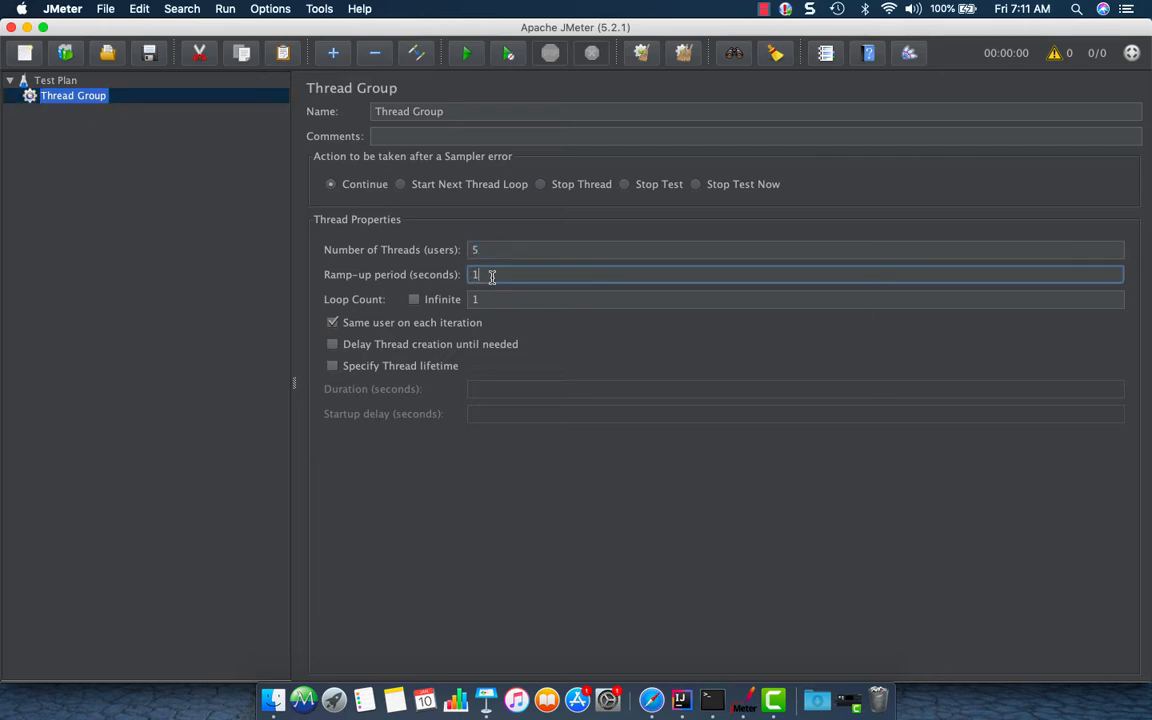
pyautogui.write('0')
pyautogui.click(500, 297)
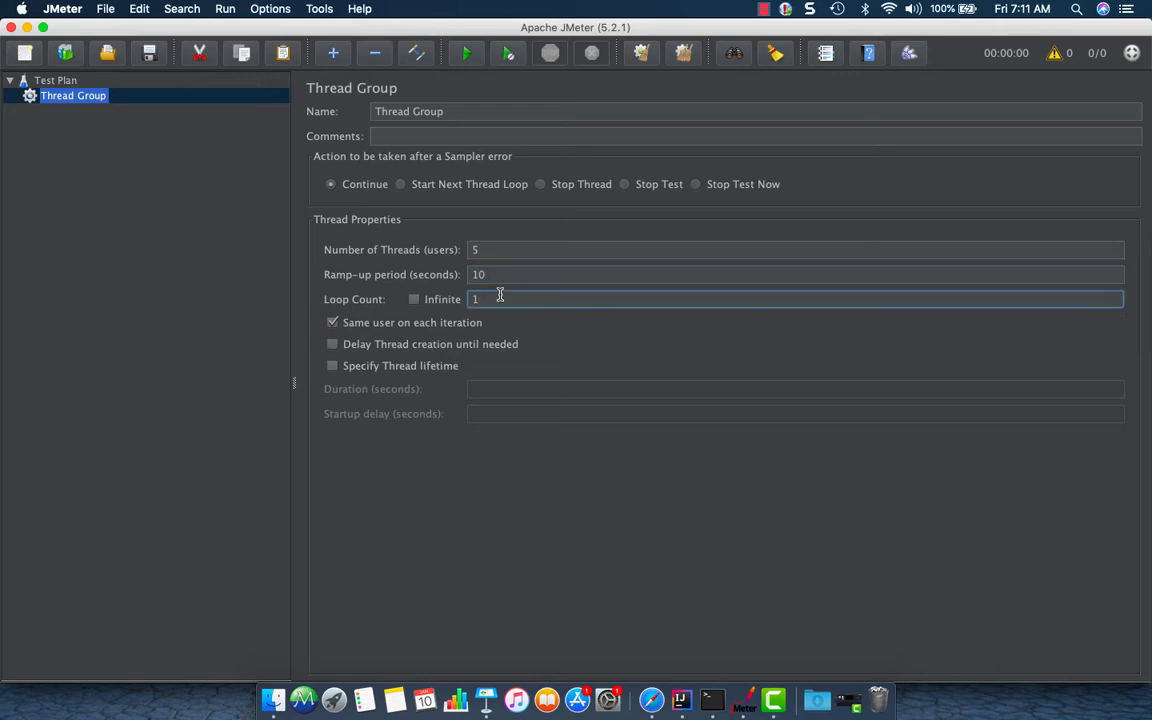
pyautogui.write('0')
pyautogui.click(492, 249)
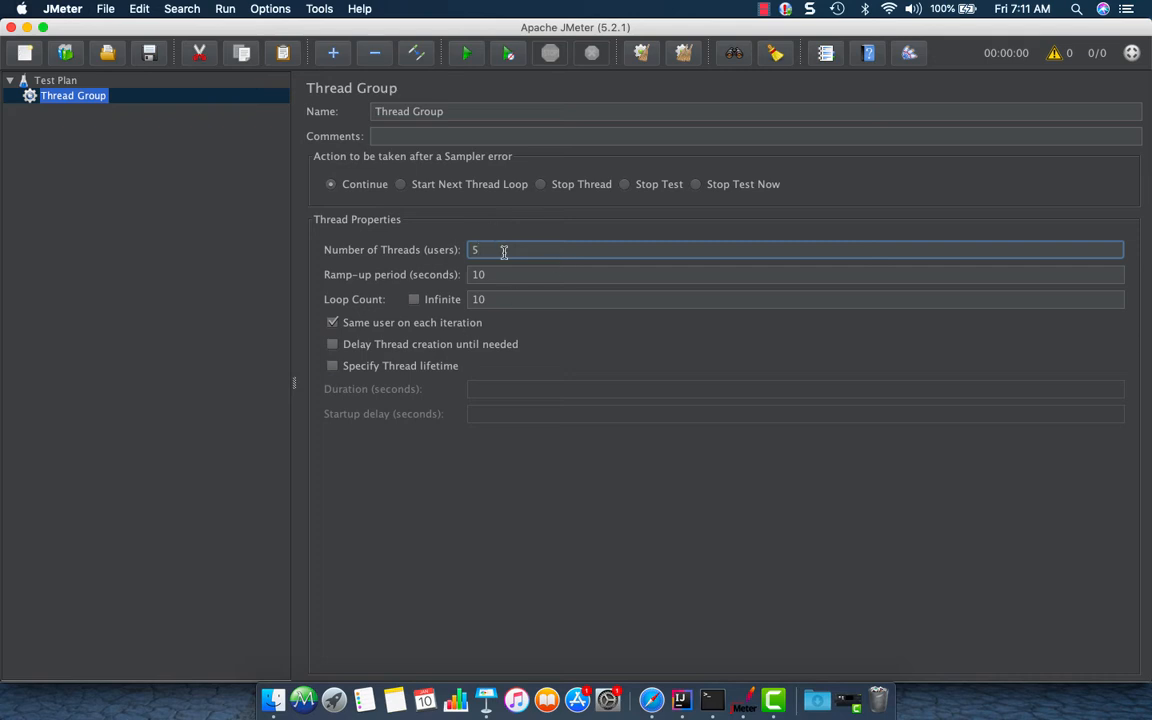
pyautogui.rightClick(87, 104)
pyautogui.moveTo(111, 114)
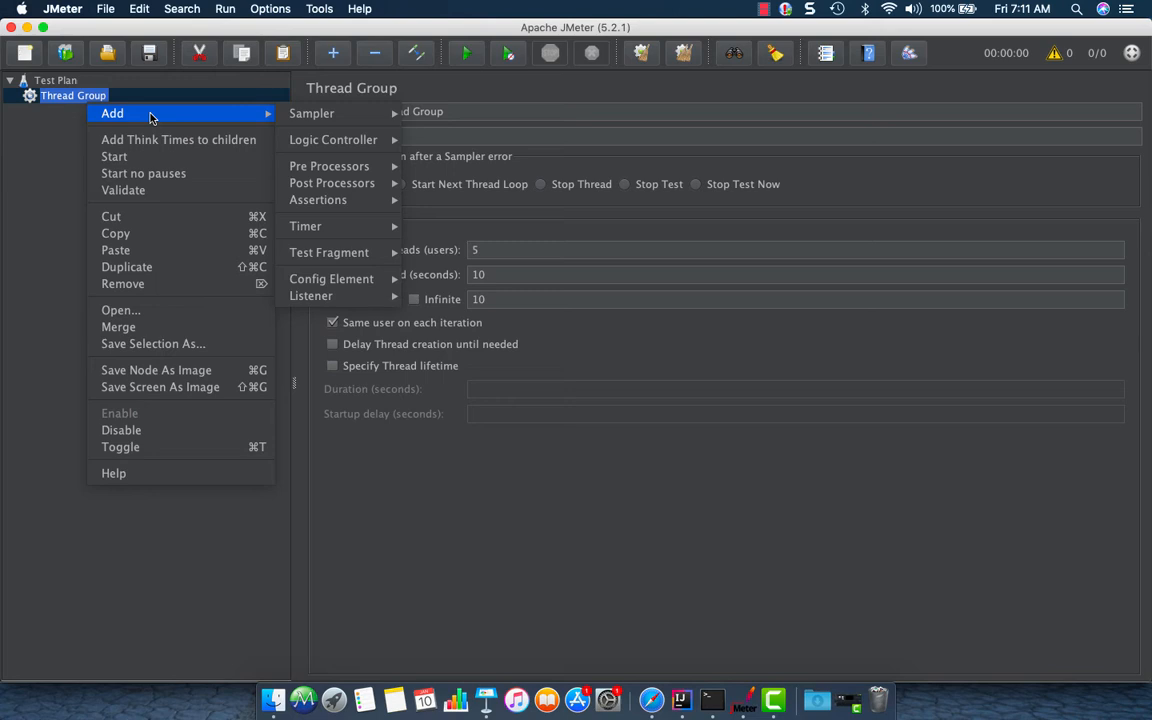
pyautogui.moveTo(340, 118)
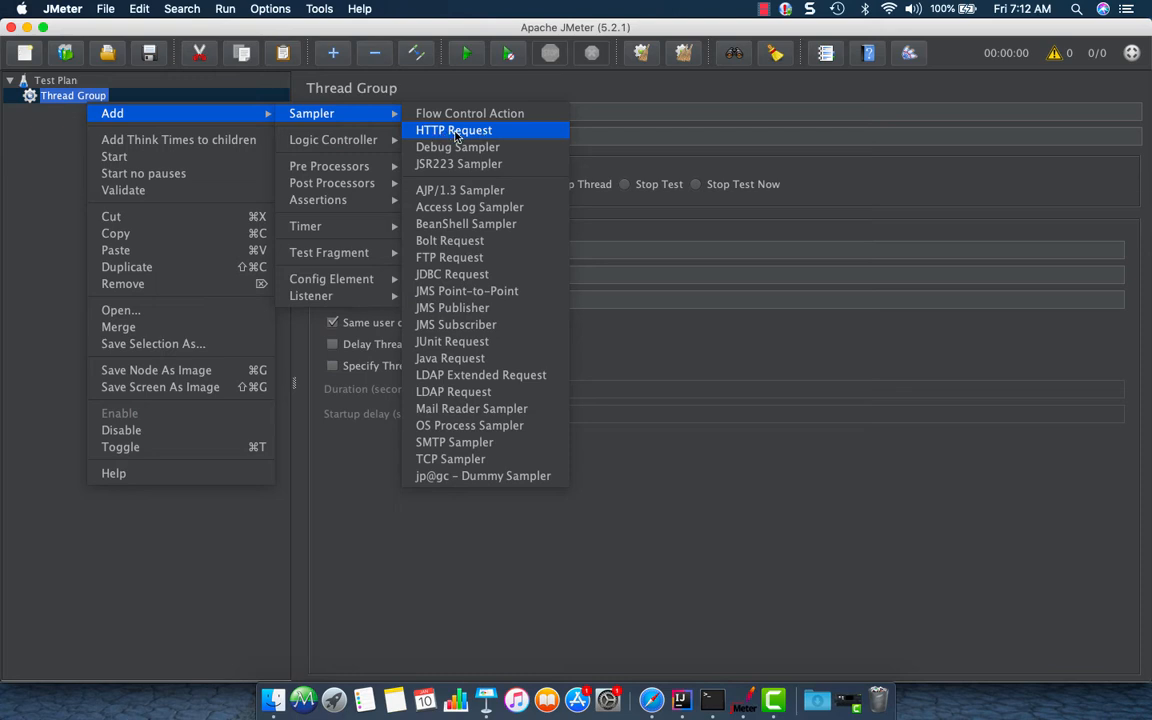
pyautogui.click(49, 96)
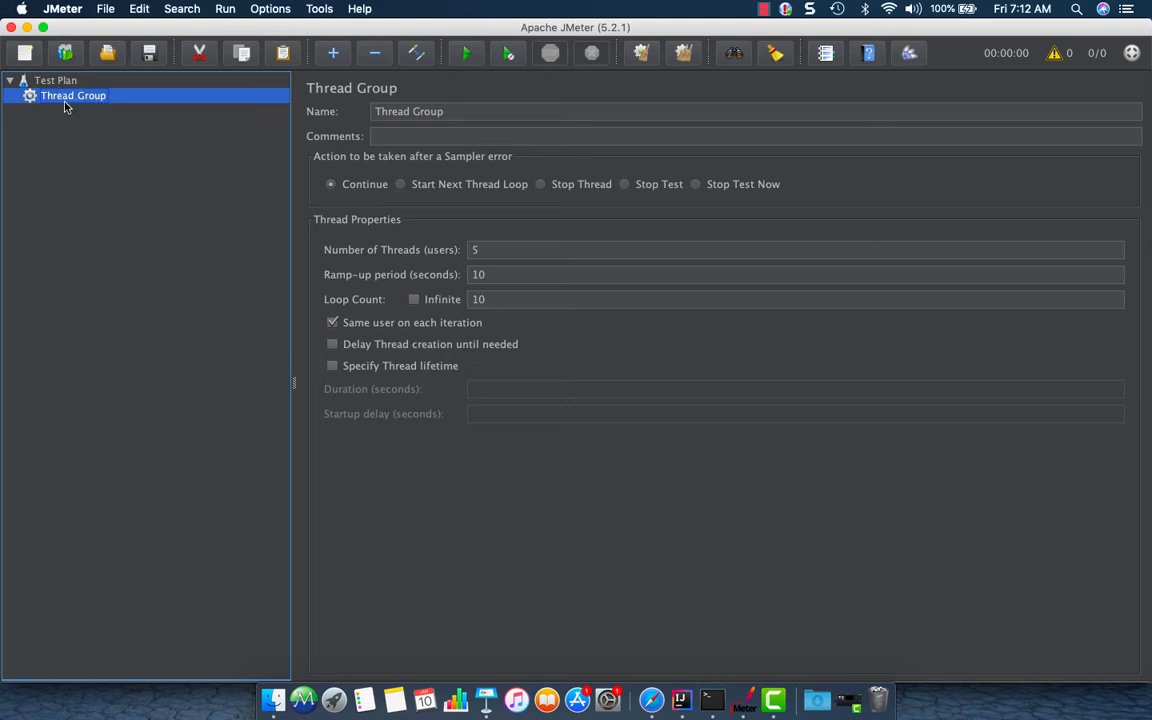
# Paste a copied thread group into the Test Plan
pyautogui.click(59, 86)
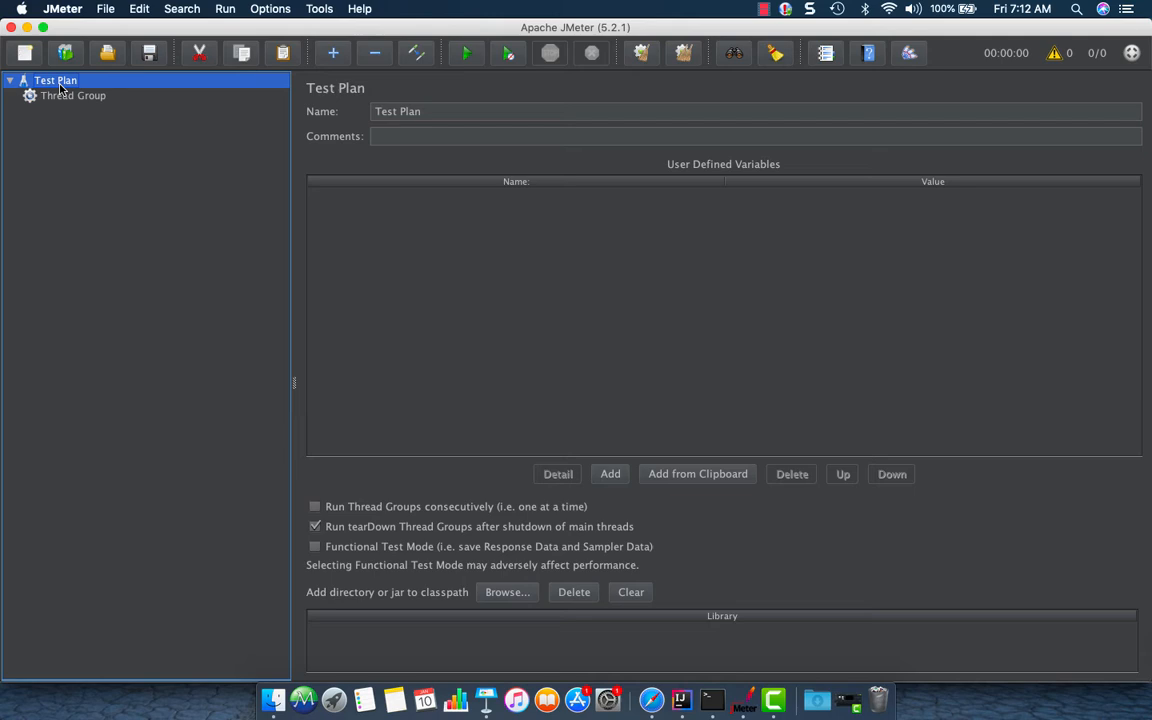
pyautogui.press('super+v')
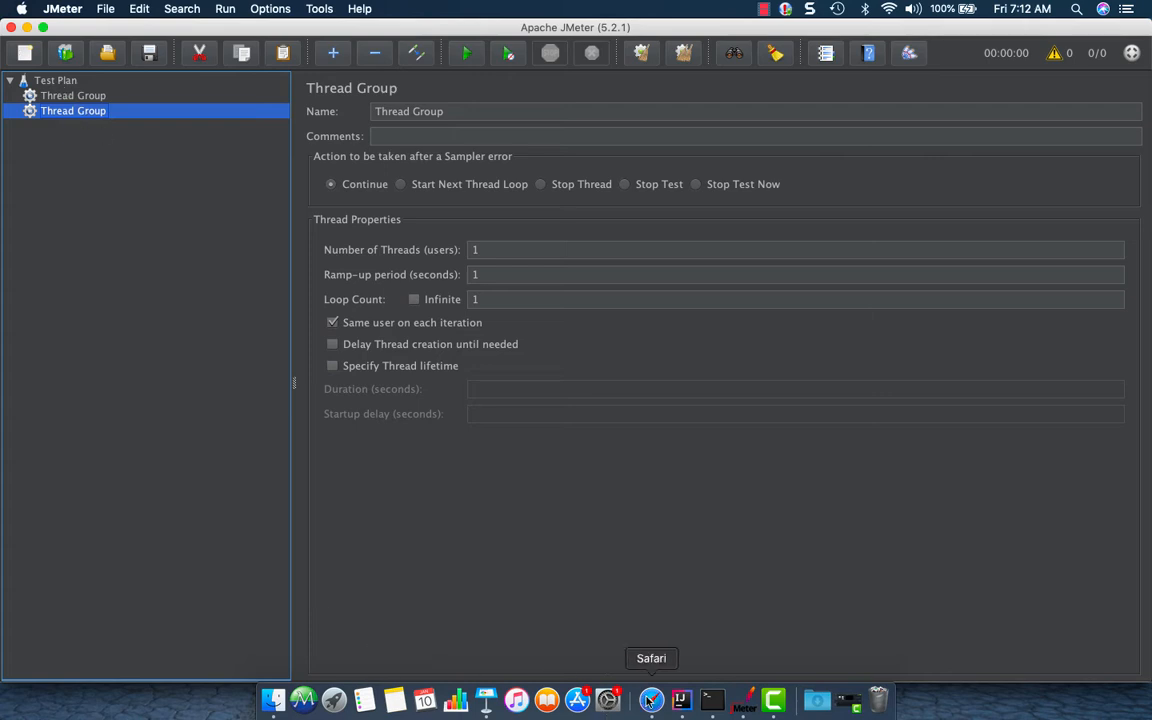
# Add a Property Display non-test element to the Test Plan
pyautogui.rightClick(75, 82)
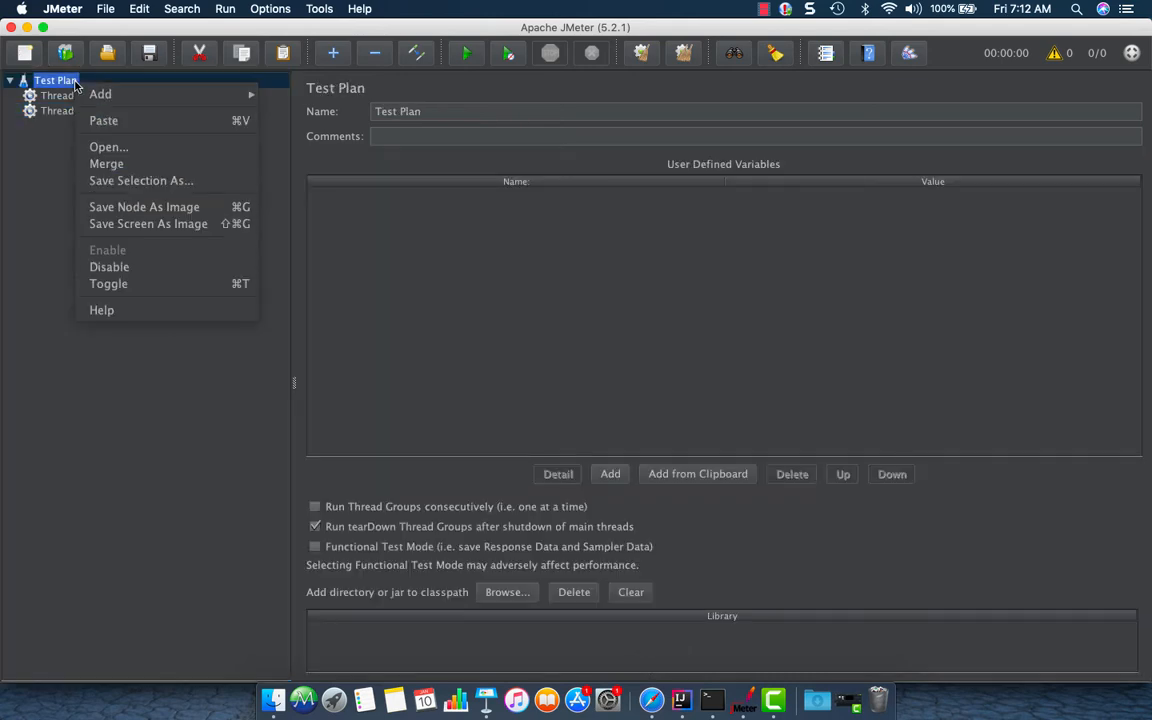
pyautogui.moveTo(129, 95)
pyautogui.moveTo(337, 271)
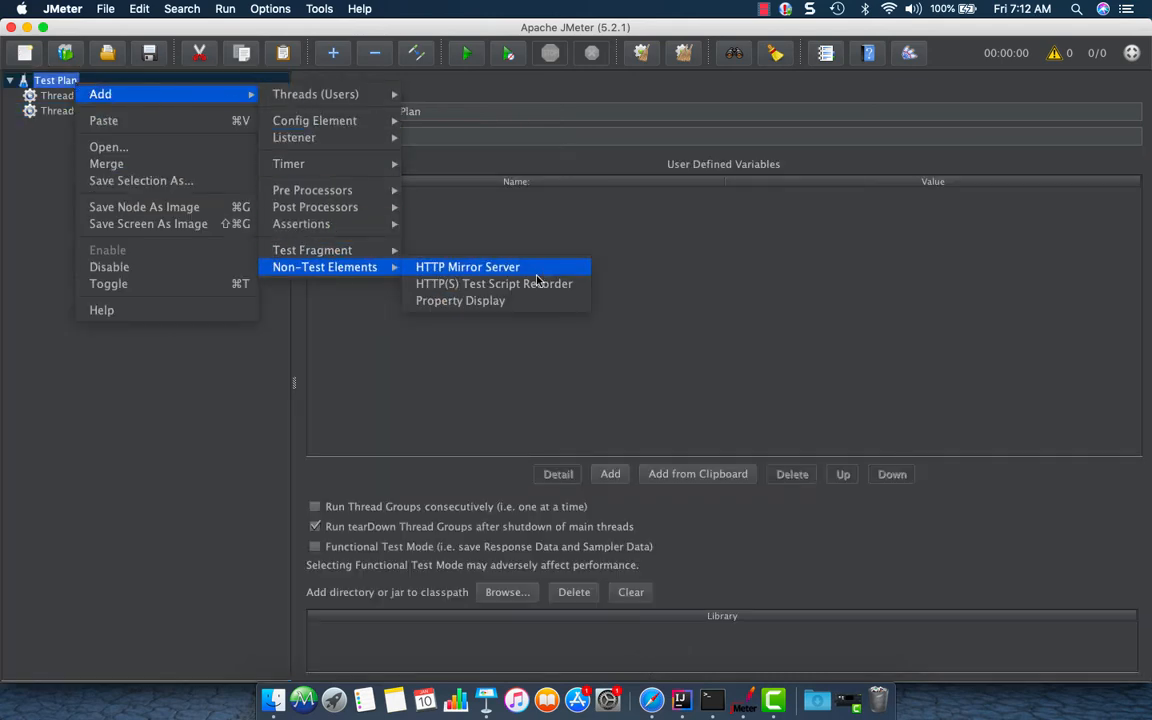
pyautogui.click(505, 302)
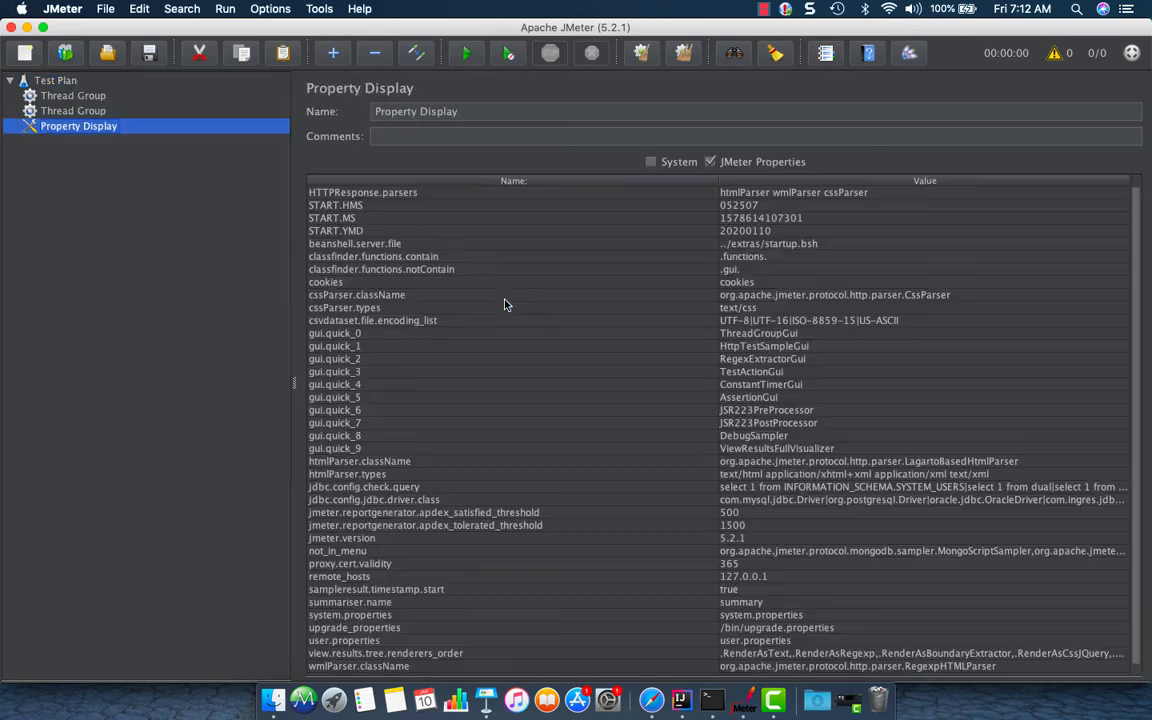
# Examine the gui.quick entries in the JMeter properties list, widening the Value column
pyautogui.click(390, 334)
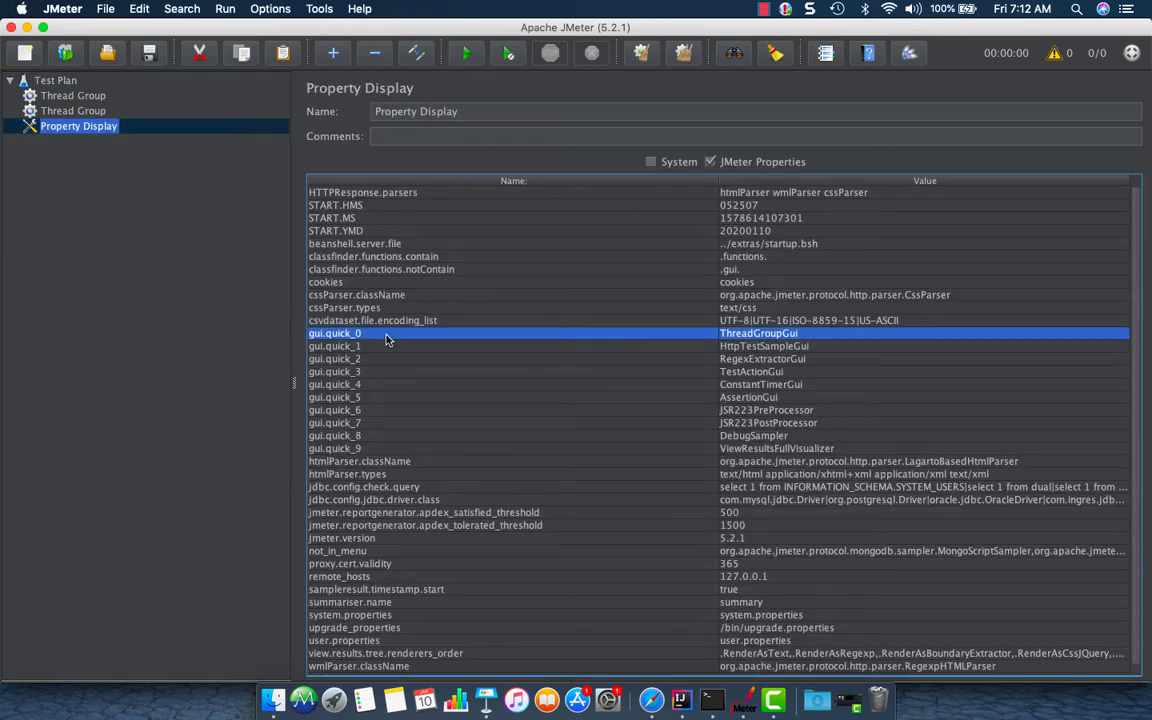
pyautogui.click(389, 347)
pyautogui.press('Up')
pyautogui.click(386, 372)
pyautogui.click(384, 448)
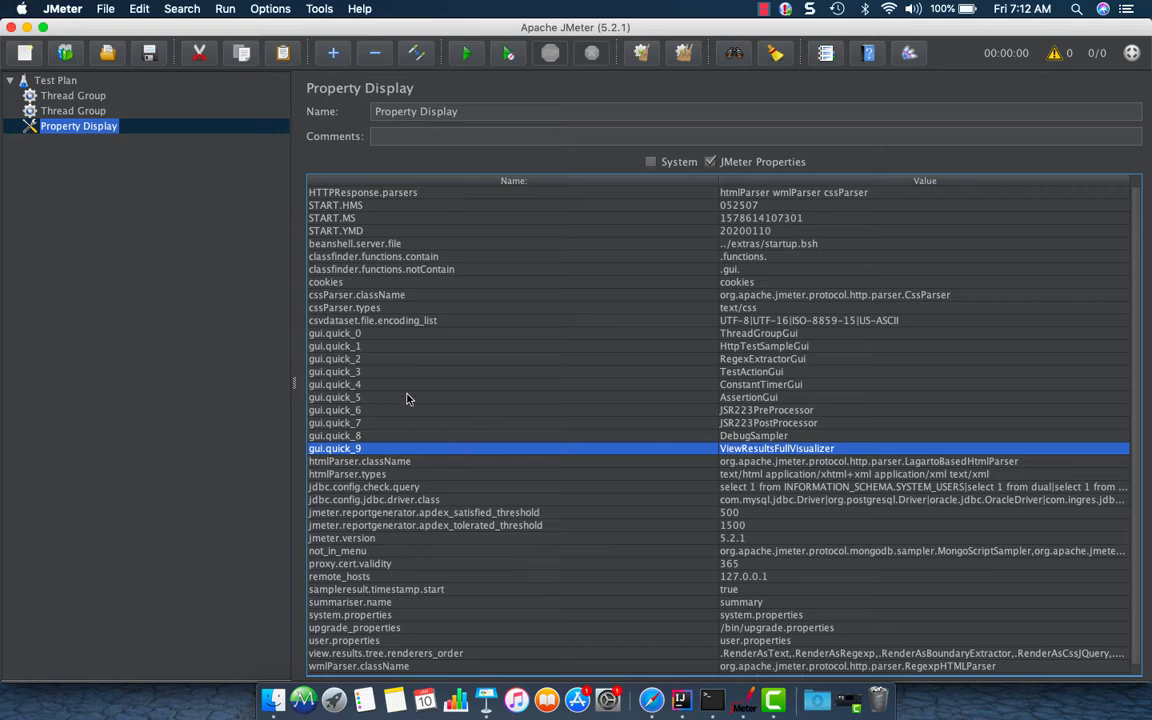
pyautogui.click(770, 358)
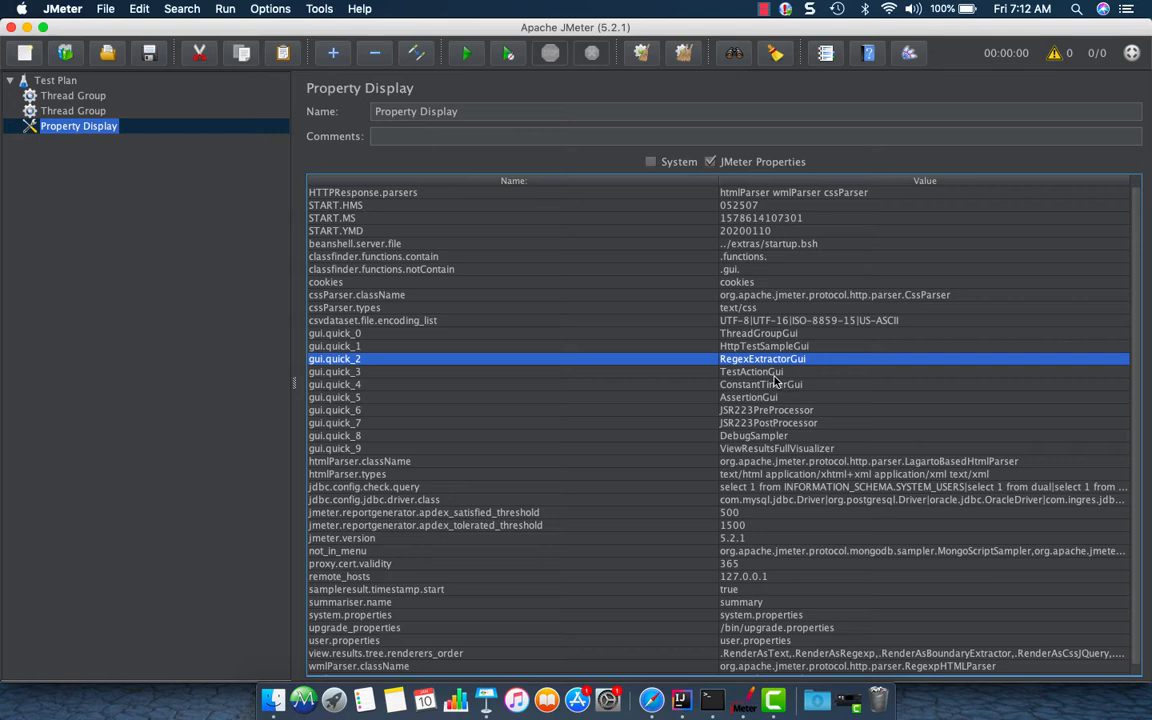
pyautogui.click(768, 372)
pyautogui.doubleClick(805, 372)
pyautogui.moveTo(805, 372); pyautogui.dragTo(710, 372)
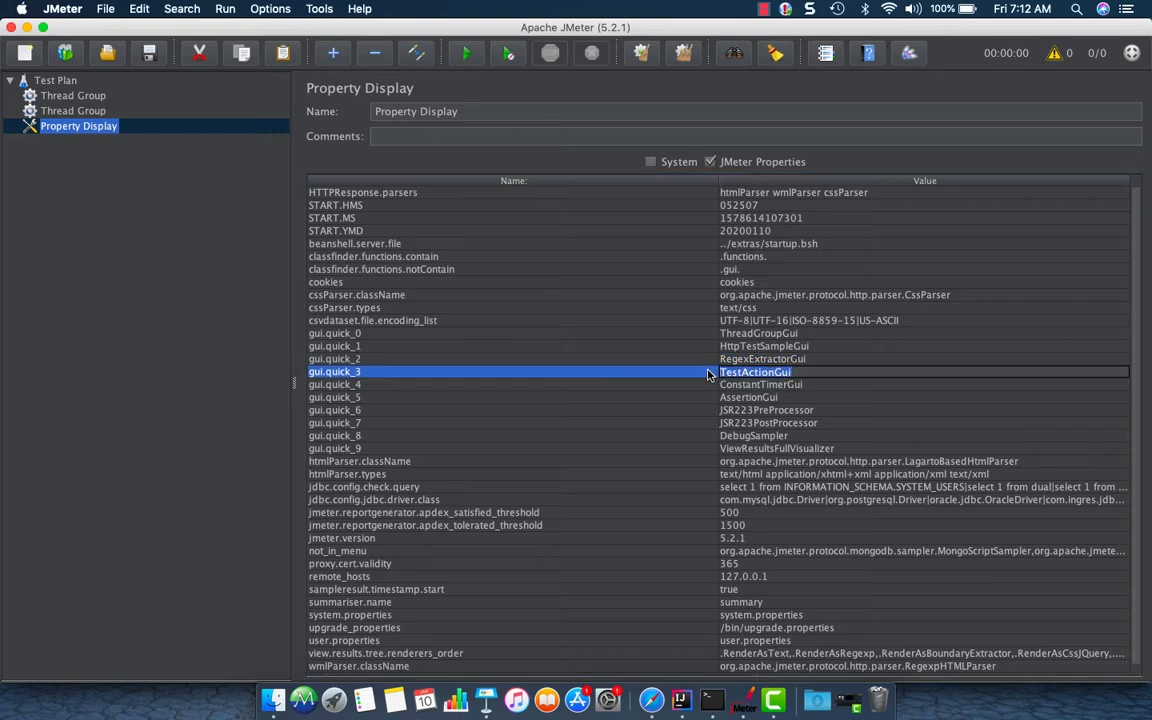
pyautogui.click(760, 396)
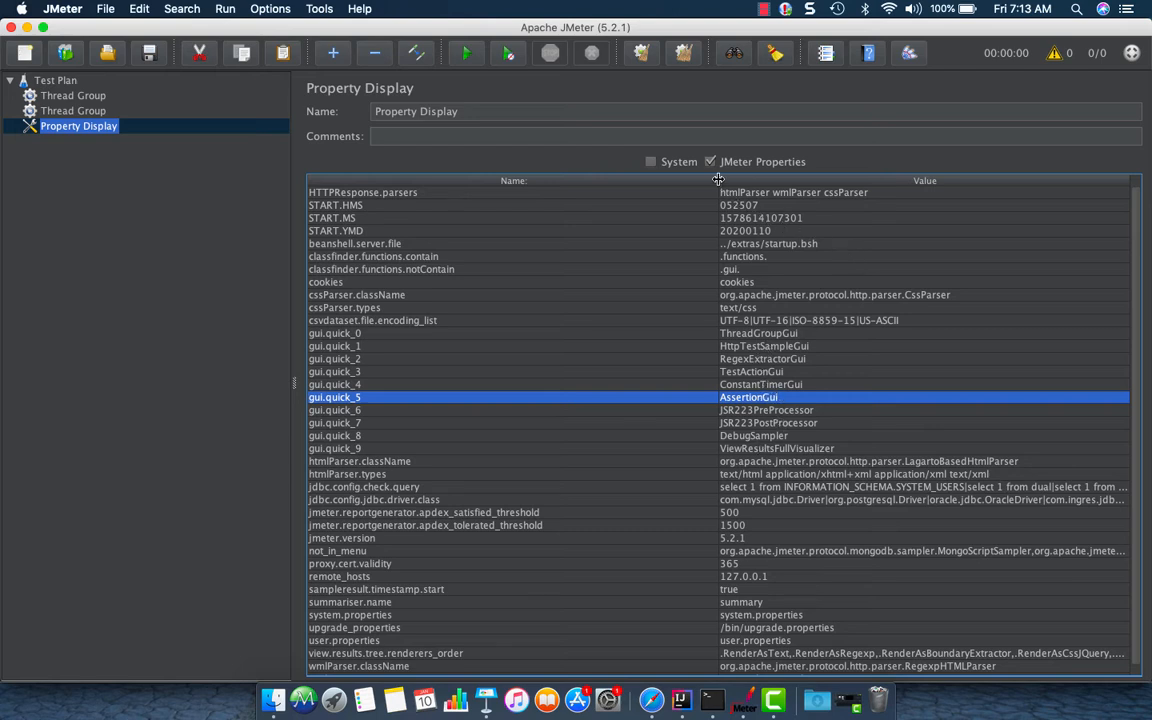
pyautogui.moveTo(718, 180); pyautogui.dragTo(664, 181)
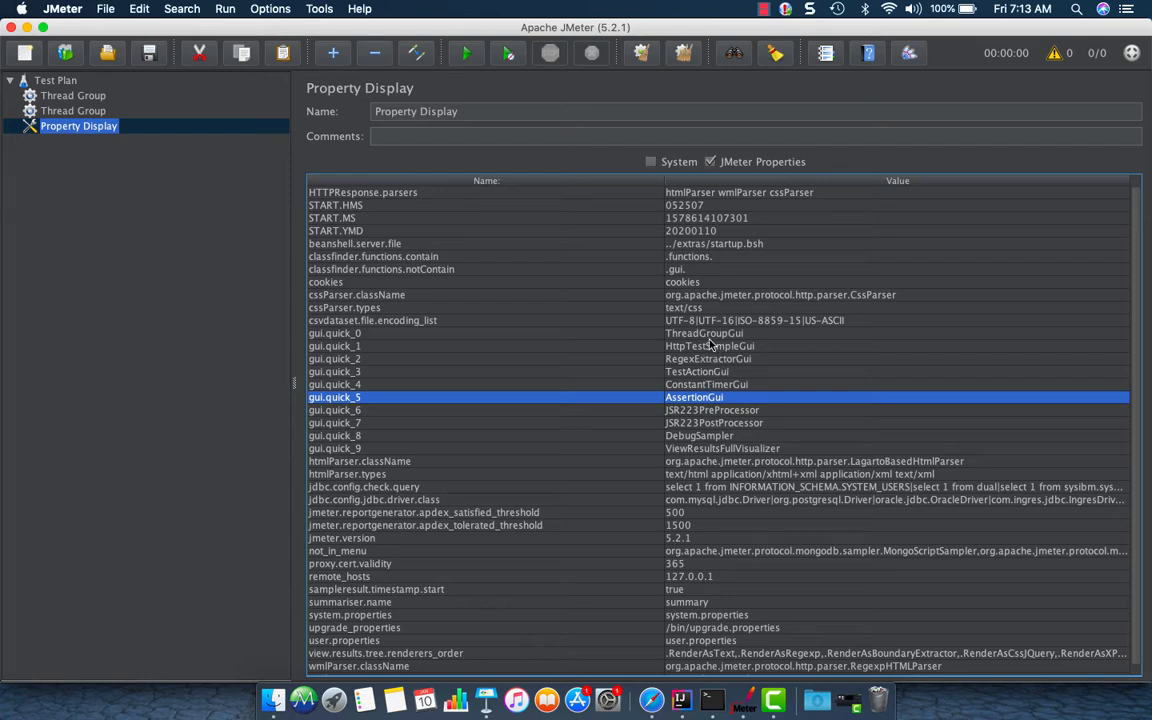
# Paste an HTTP Request sampler into the first thread group
pyautogui.click(73, 111)
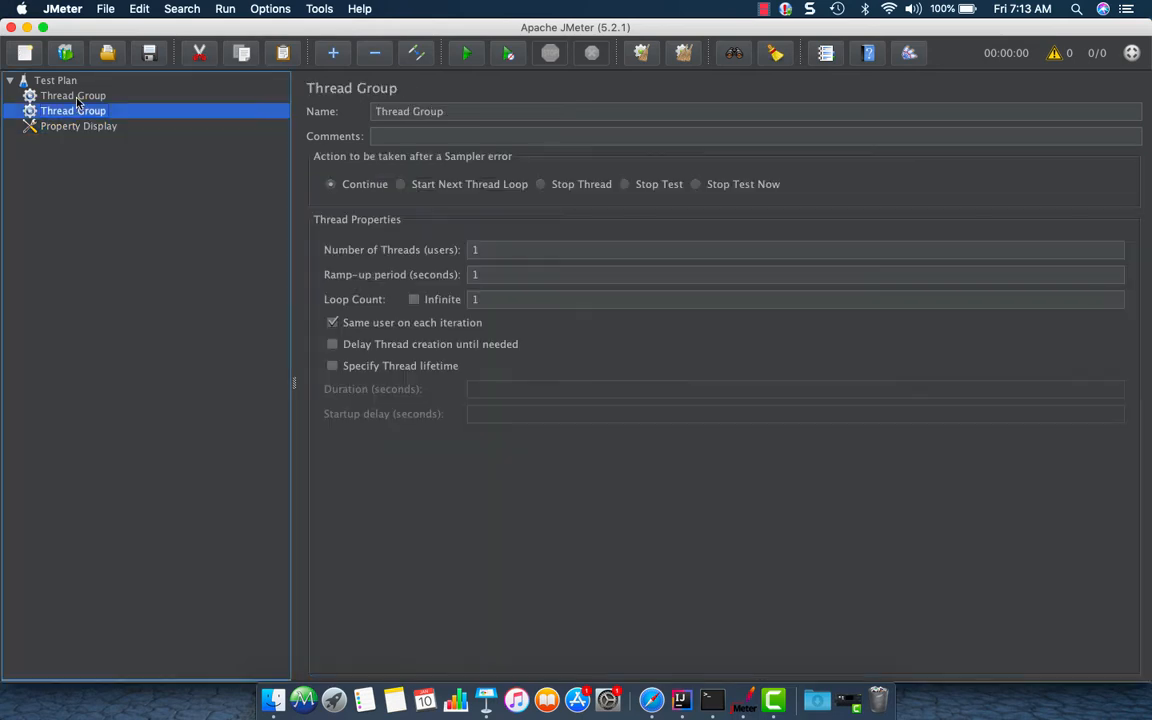
pyautogui.click(76, 97)
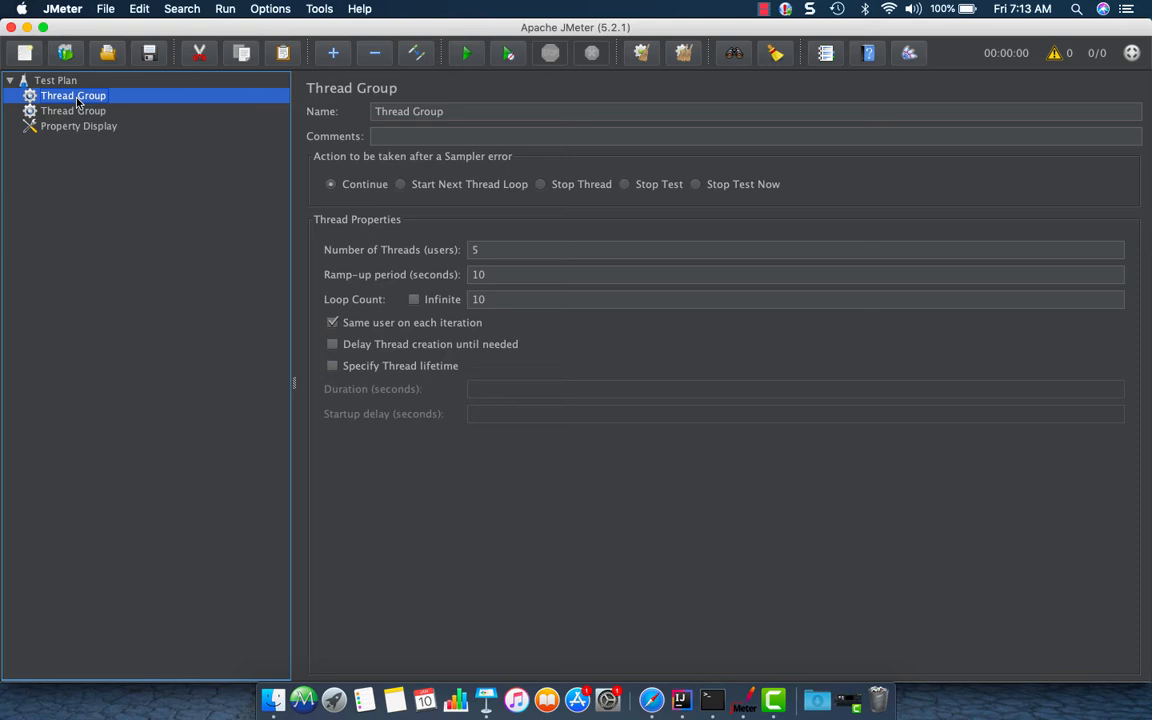
pyautogui.press('super+v')
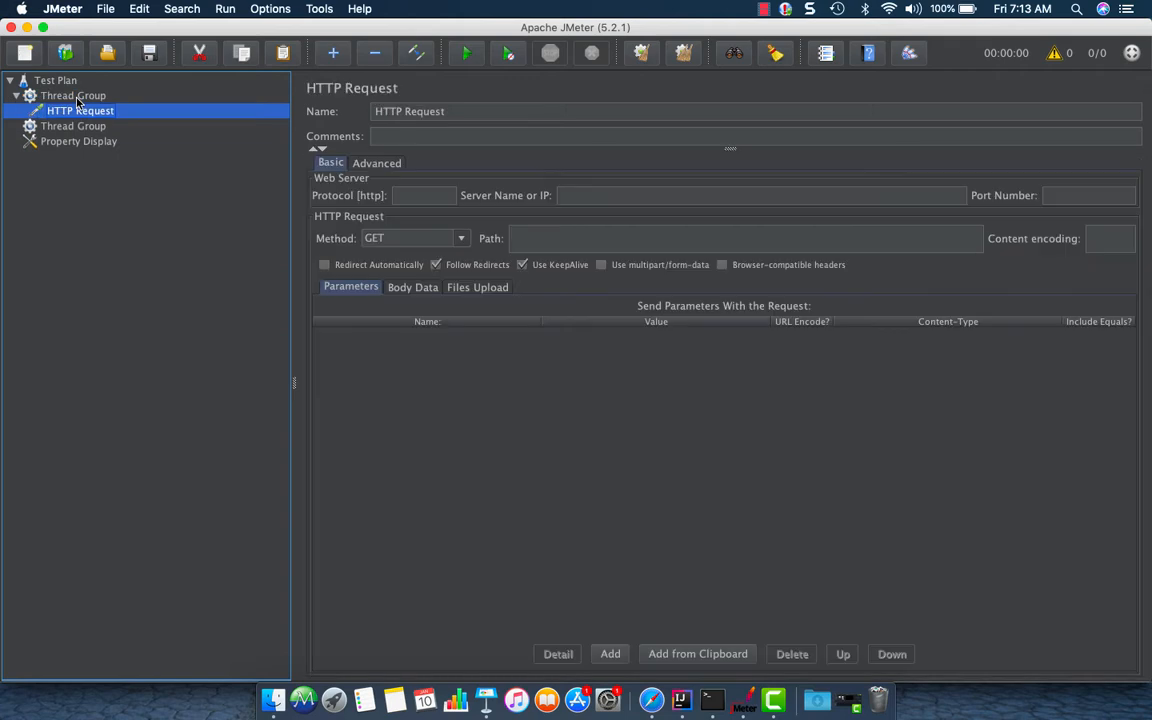
# Rename the HTTP Request to "HTTP Request : Accessing the home page"
pyautogui.click(495, 113)
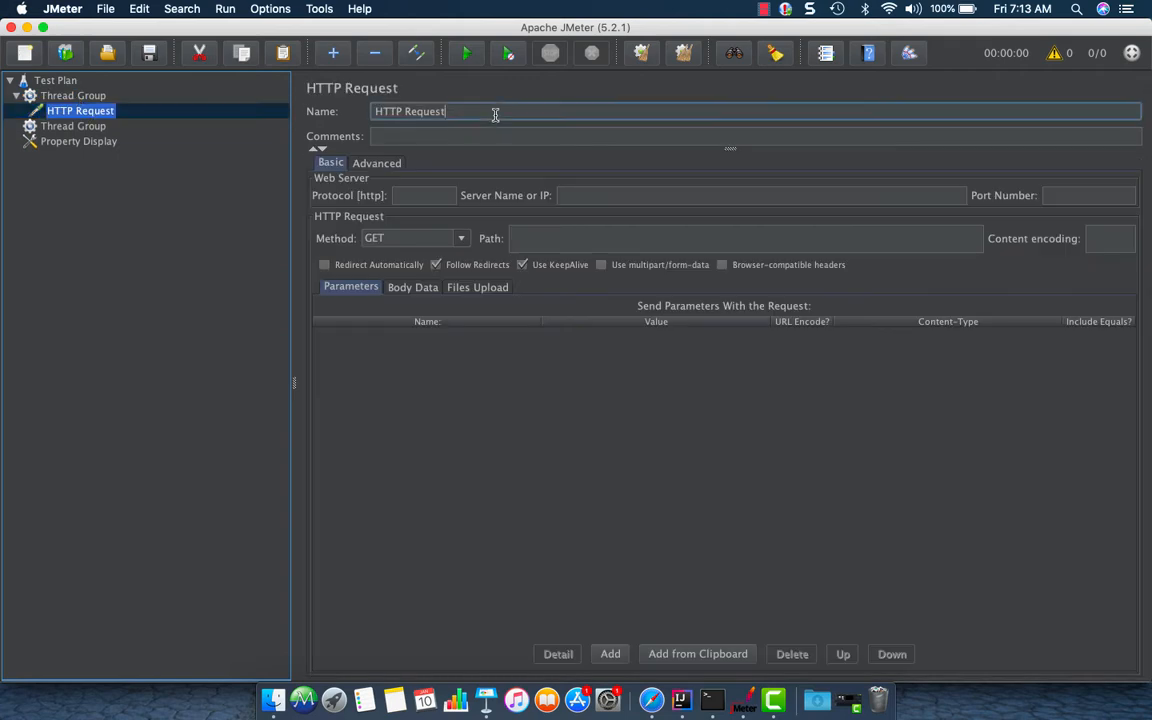
pyautogui.write(':')
pyautogui.moveTo(460, 111); pyautogui.dragTo(314, 110)
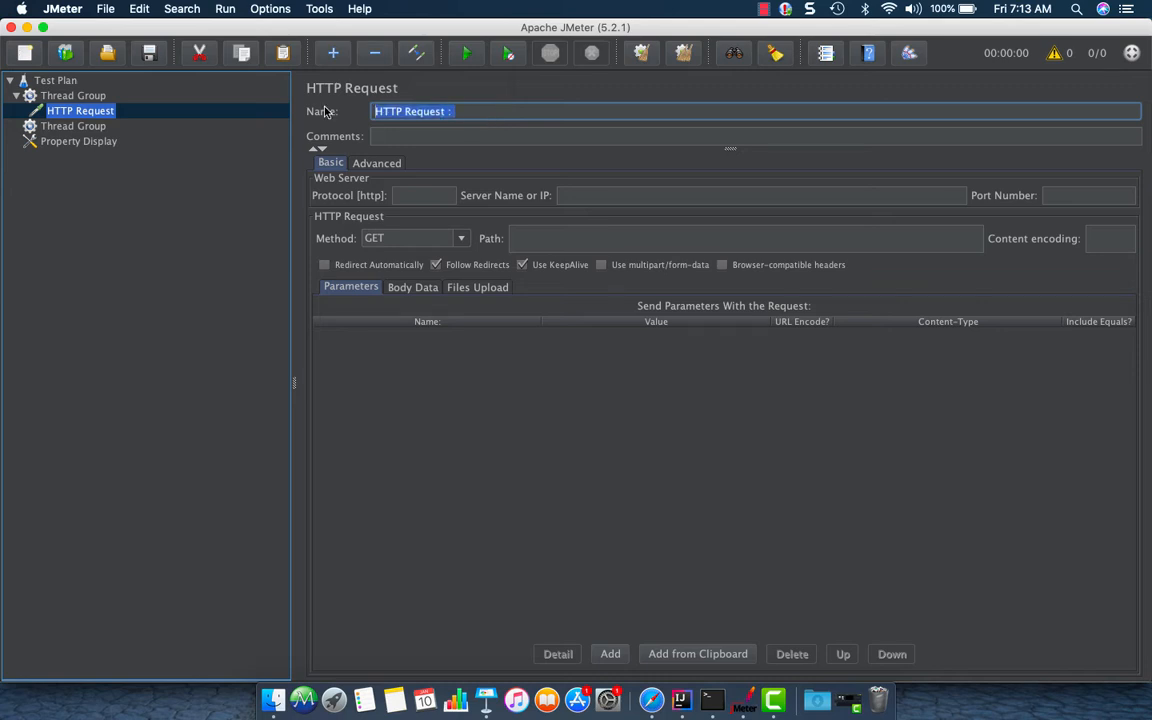
pyautogui.click(528, 113)
pyautogui.moveTo(464, 111); pyautogui.dragTo(362, 110)
pyautogui.click(548, 113)
pyautogui.write('Access')
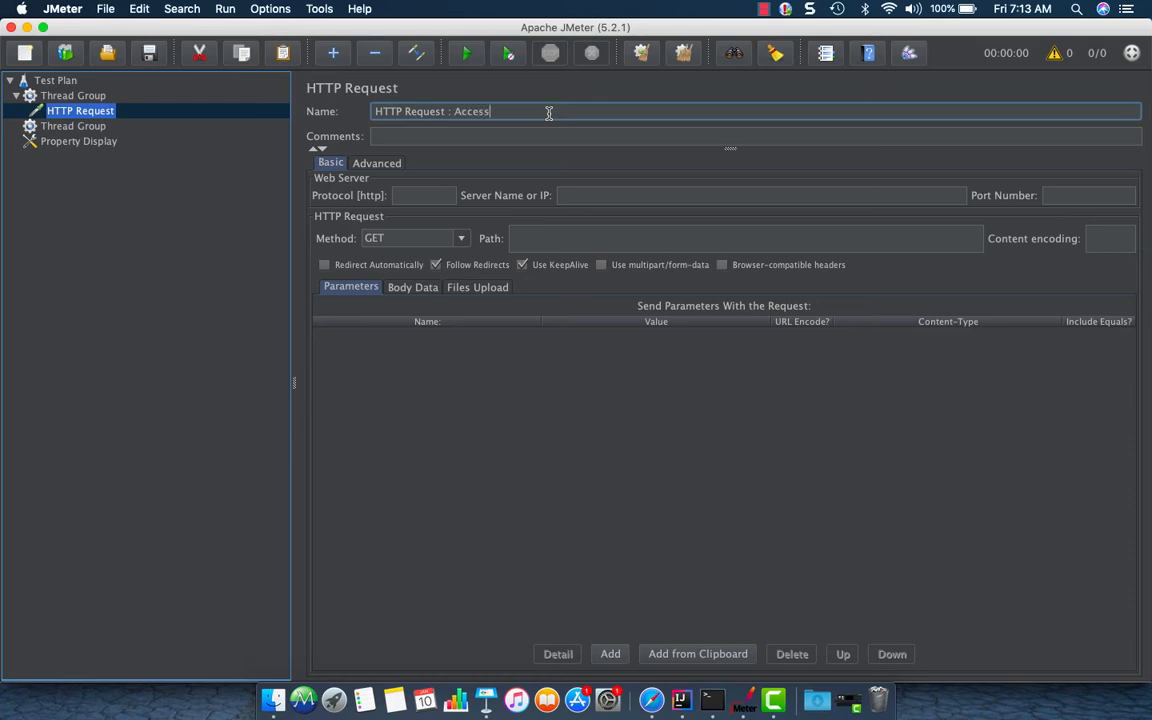
pyautogui.write('ing the home page')
# Inspect the HTTP request's web server, port, path and Body Data fields
pyautogui.click(599, 195)
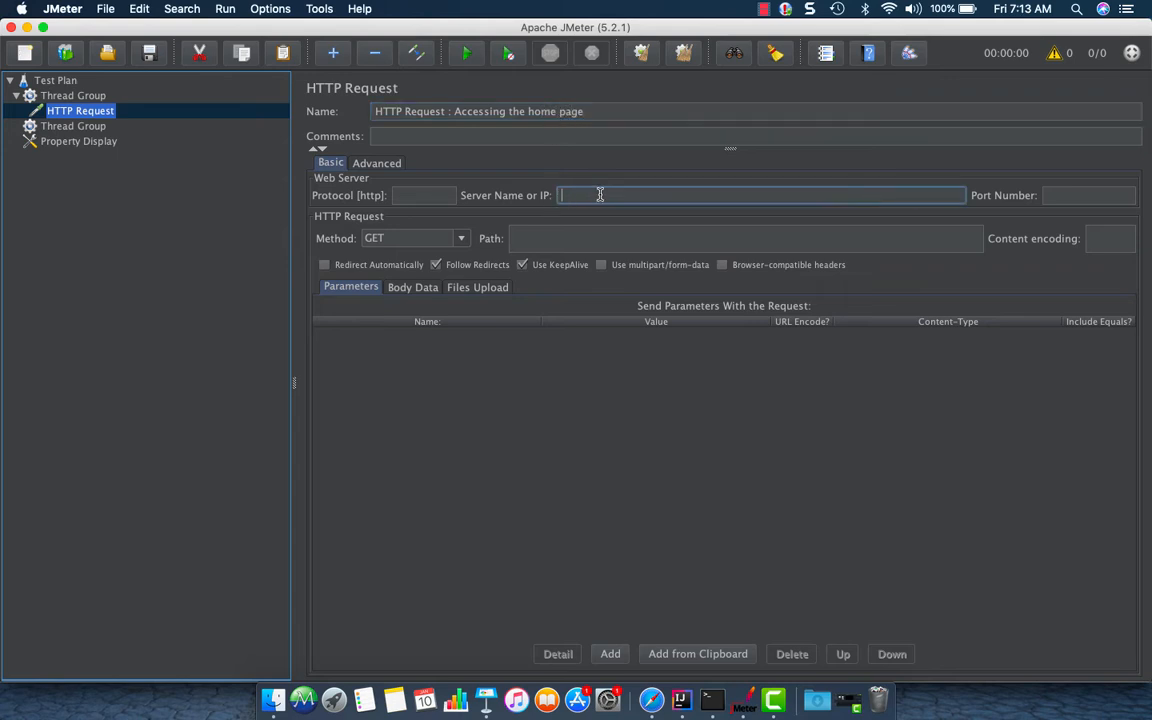
pyautogui.click(425, 195)
pyautogui.click(1049, 196)
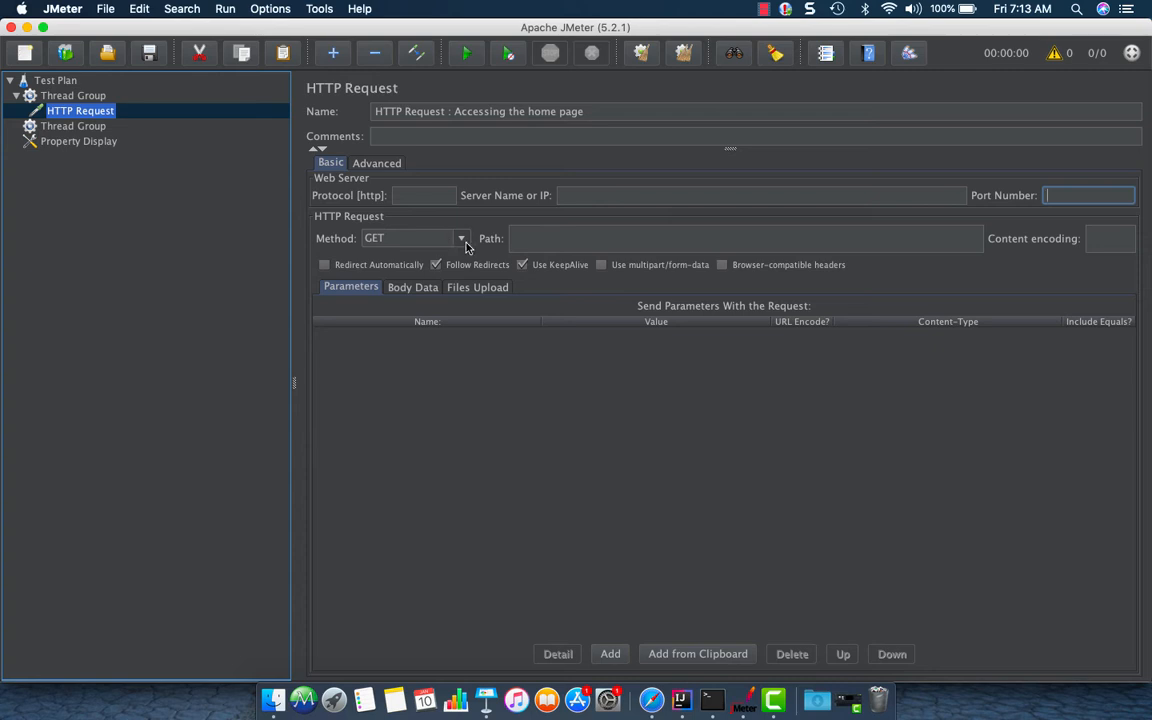
pyautogui.click(518, 238)
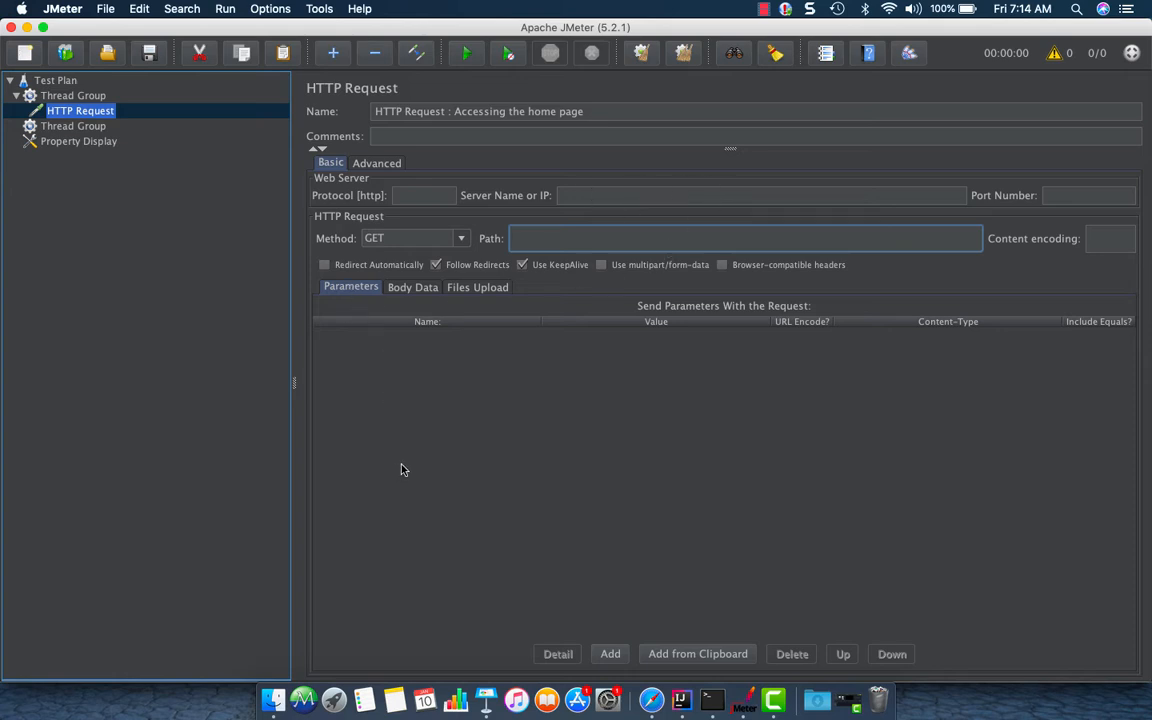
pyautogui.click(413, 288)
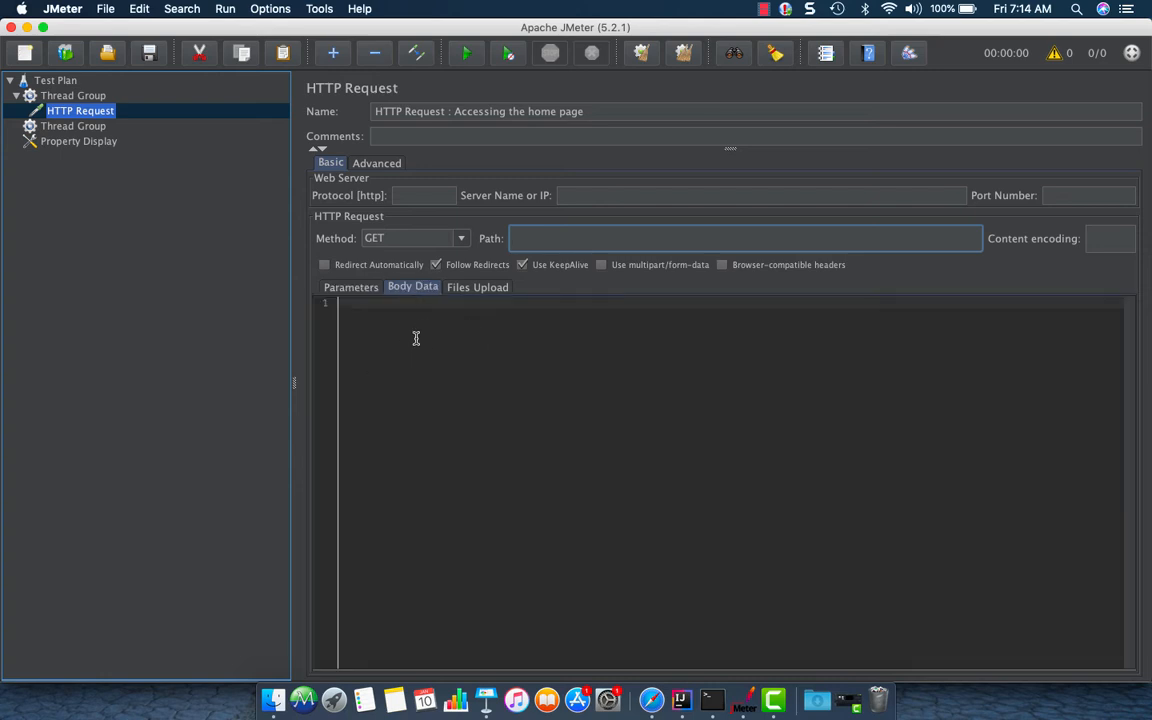
# Browse the HTTP request's Body Data, Parameters and Files Upload sections
pyautogui.click(399, 315)
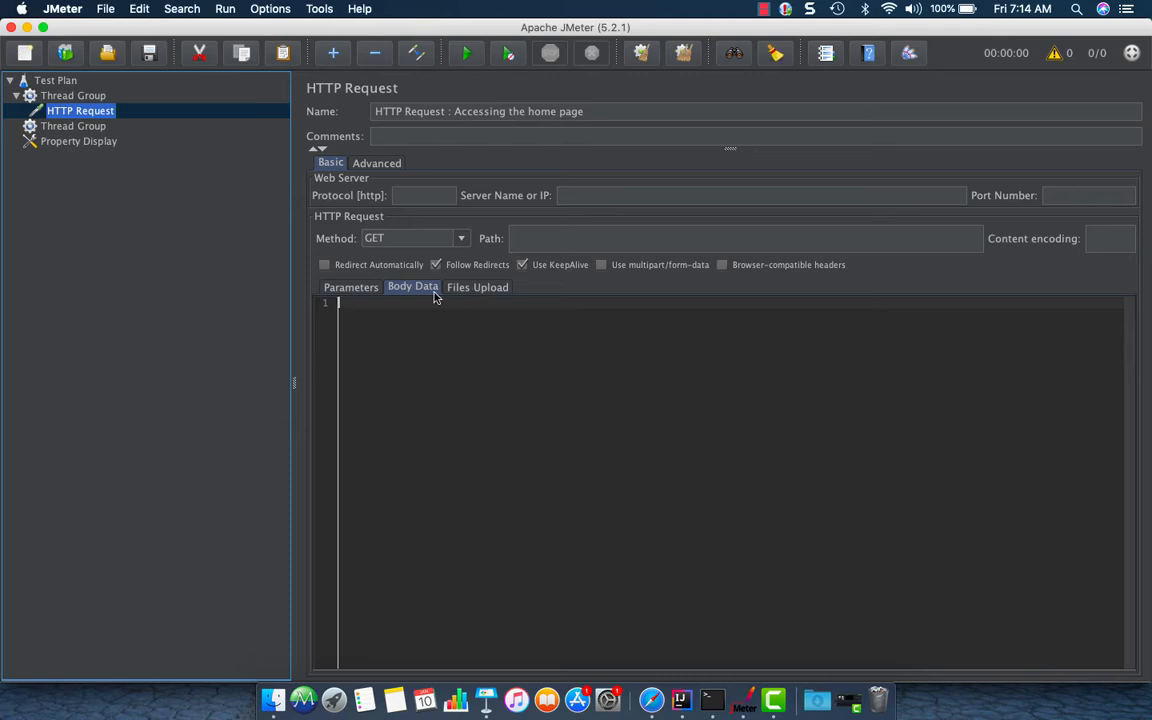
pyautogui.click(351, 287)
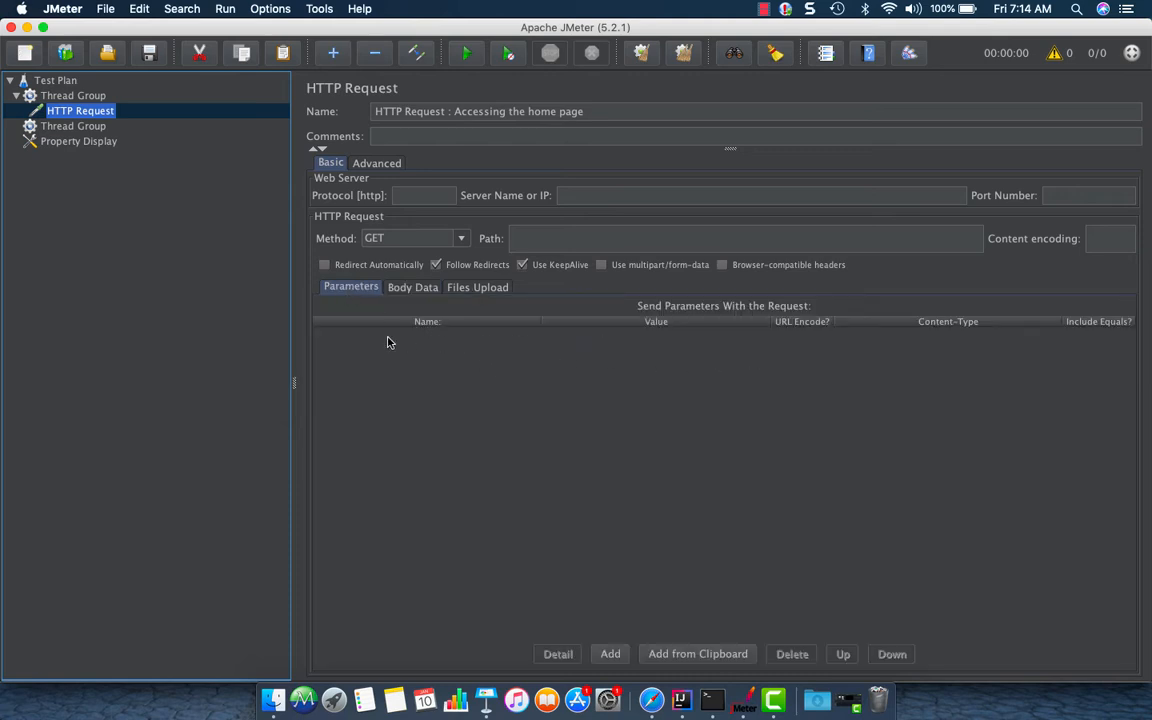
pyautogui.click(477, 287)
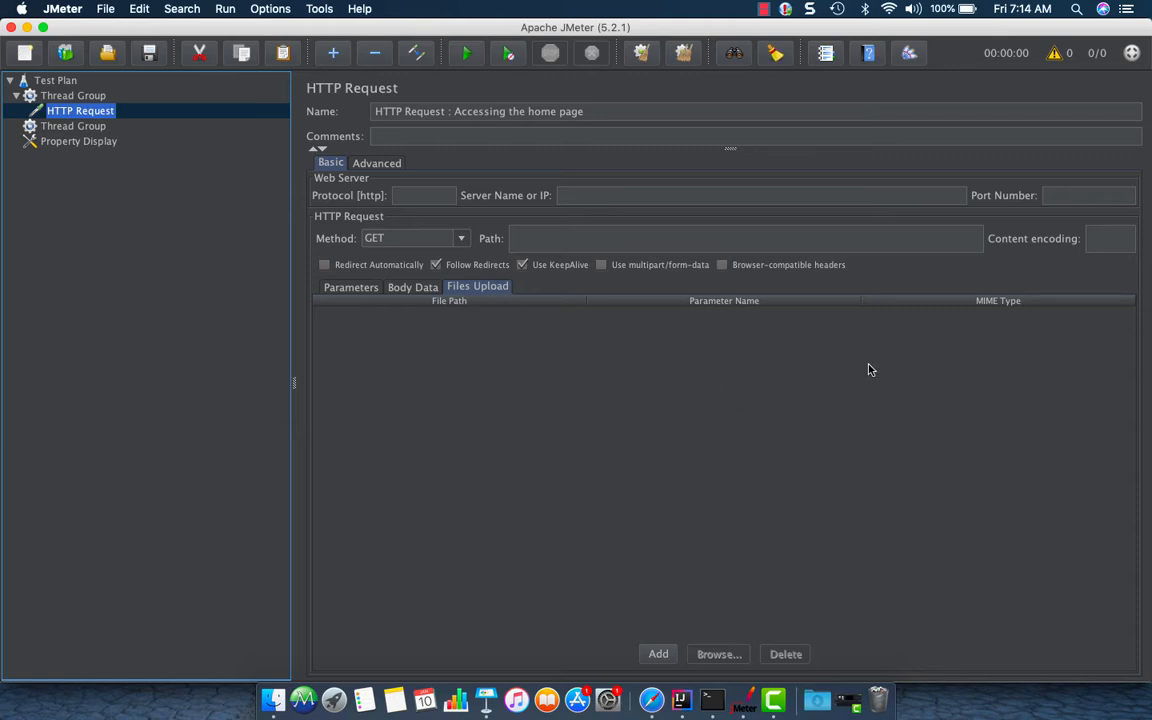
pyautogui.click(400, 288)
pyautogui.click(358, 289)
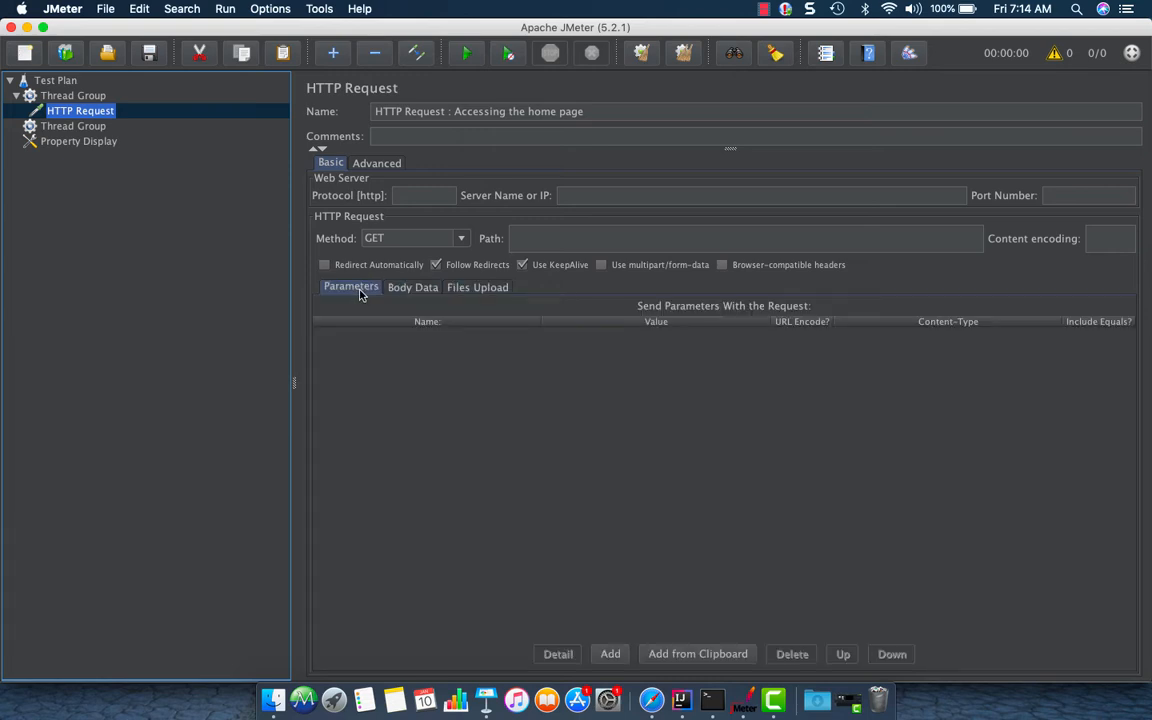
# Examine the HTTP request's Advanced settings, including the client implementation options
pyautogui.click(390, 165)
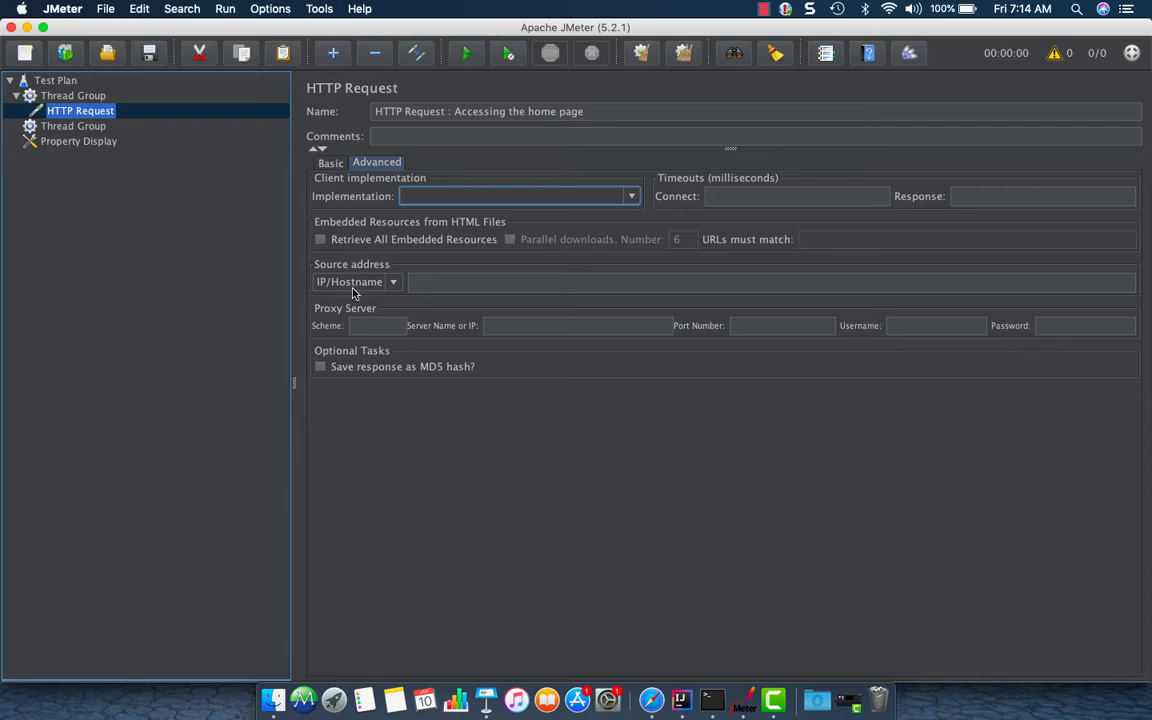
pyautogui.click(440, 284)
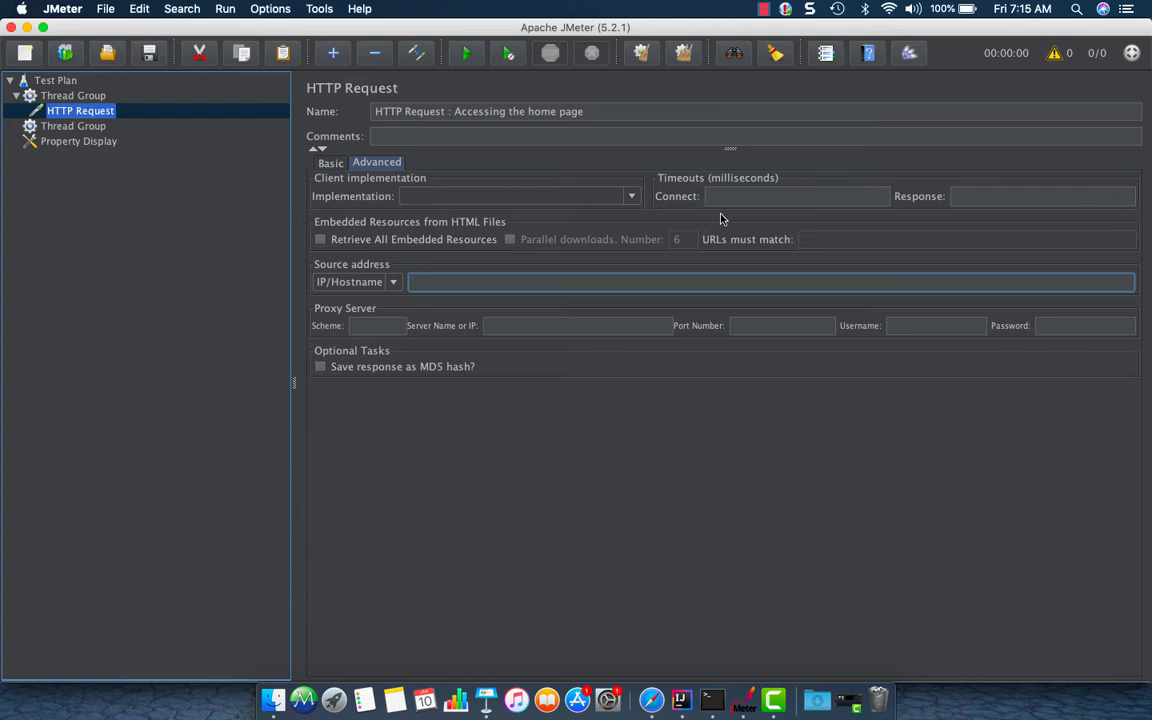
pyautogui.click(632, 197)
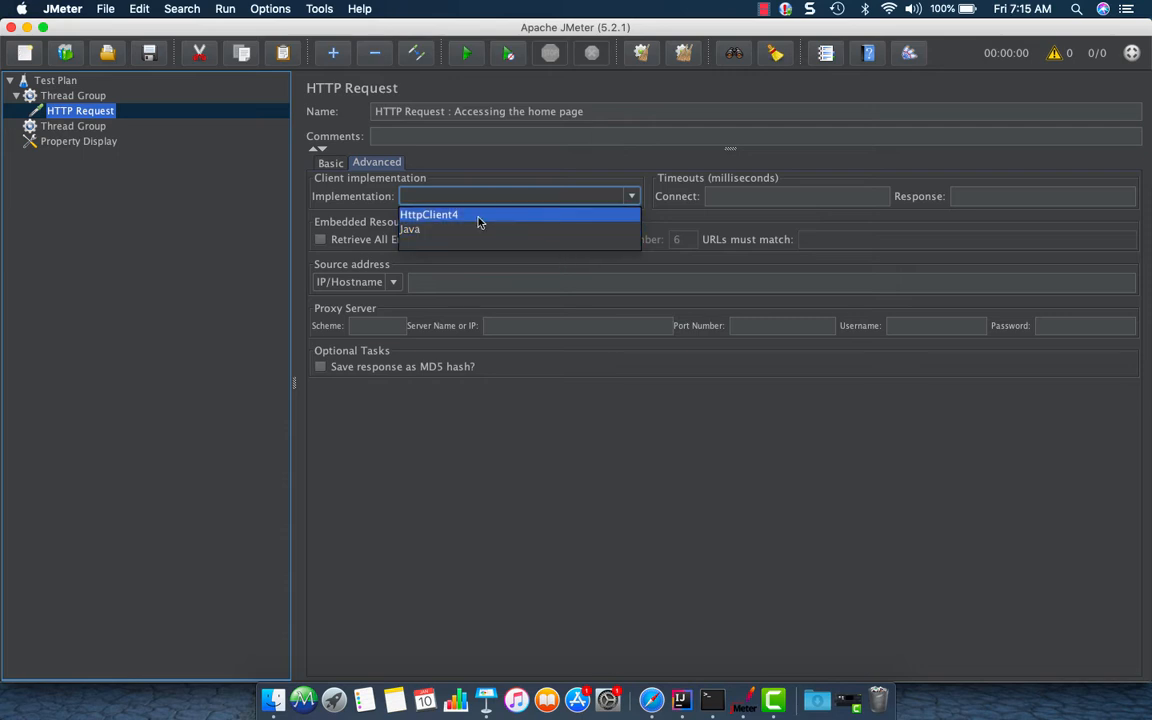
pyautogui.click(521, 241)
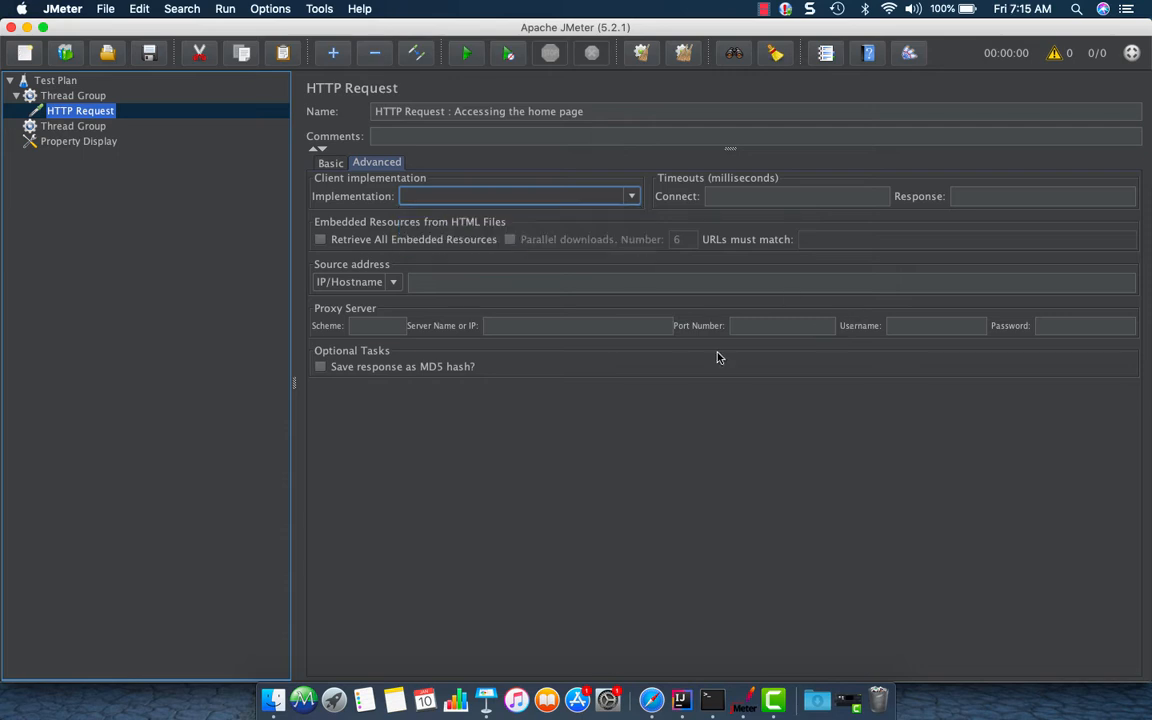
pyautogui.click(330, 163)
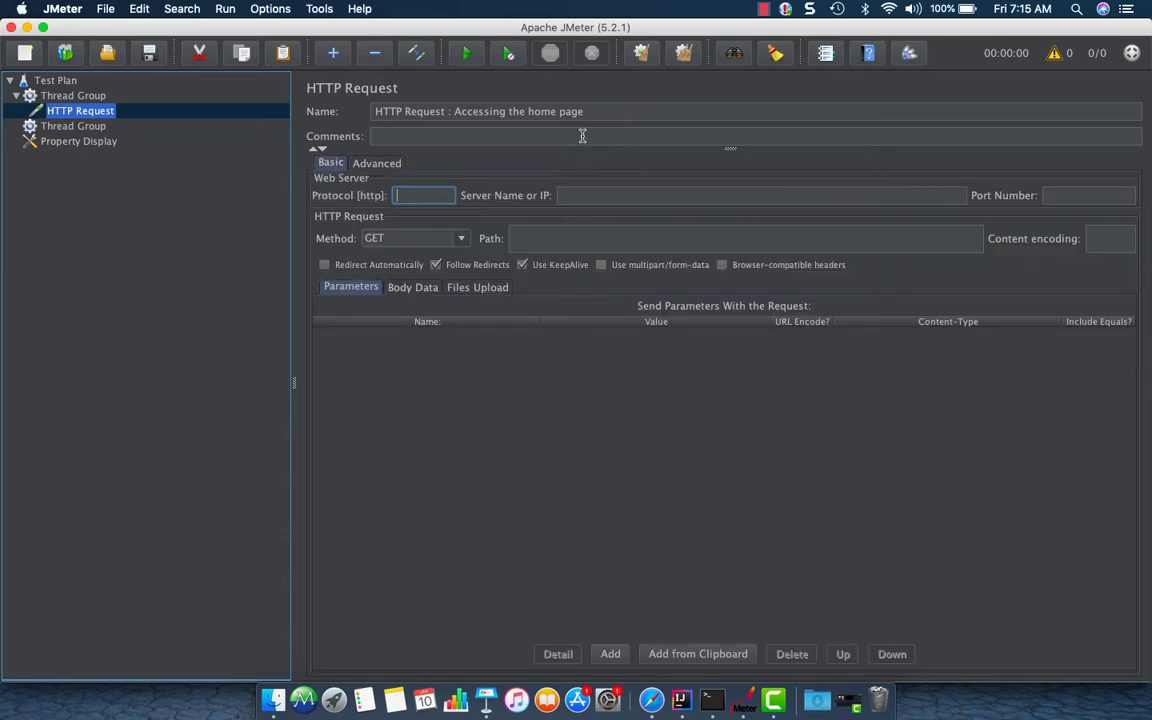
# Switch to Safari, open the JMeter Overview page and copy its host address from the address bar
pyautogui.click(612, 195)
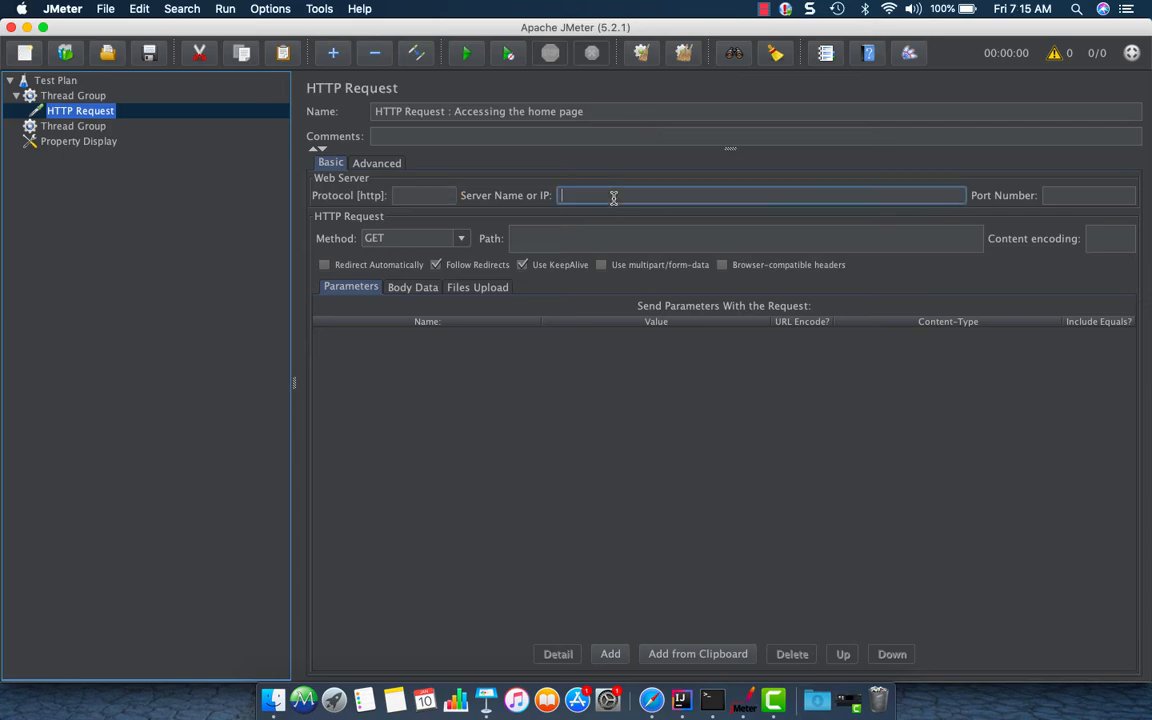
pyautogui.click(652, 701)
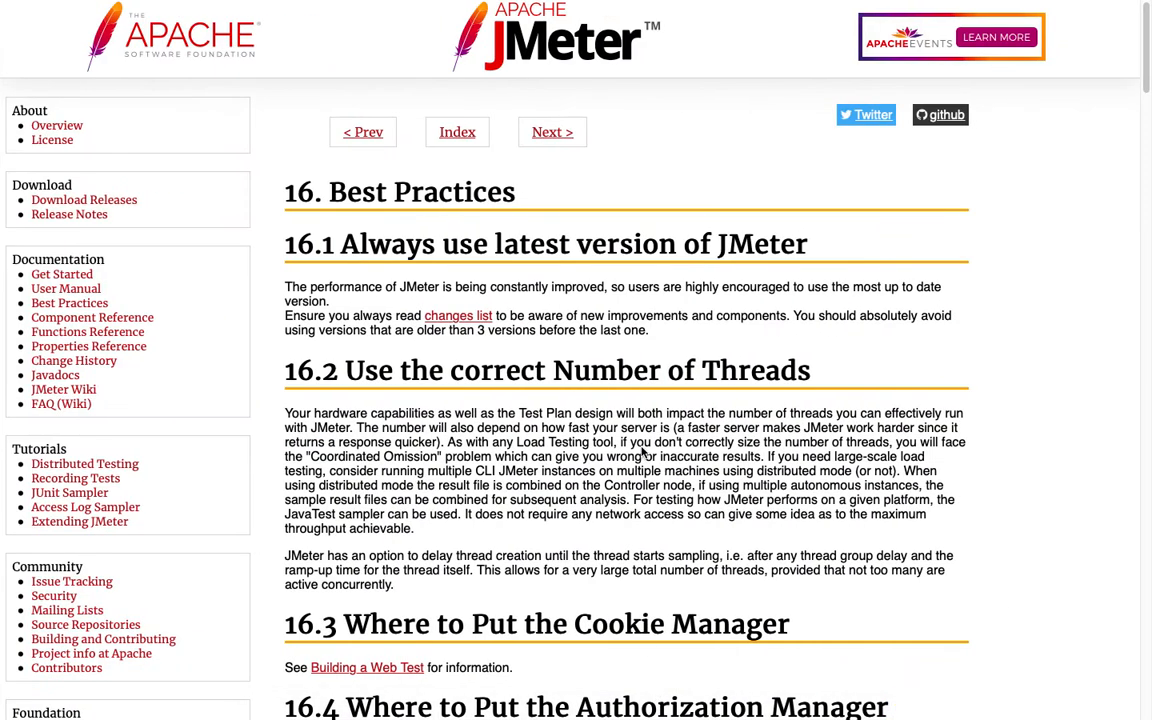
pyautogui.click(57, 125)
pyautogui.click(465, 33)
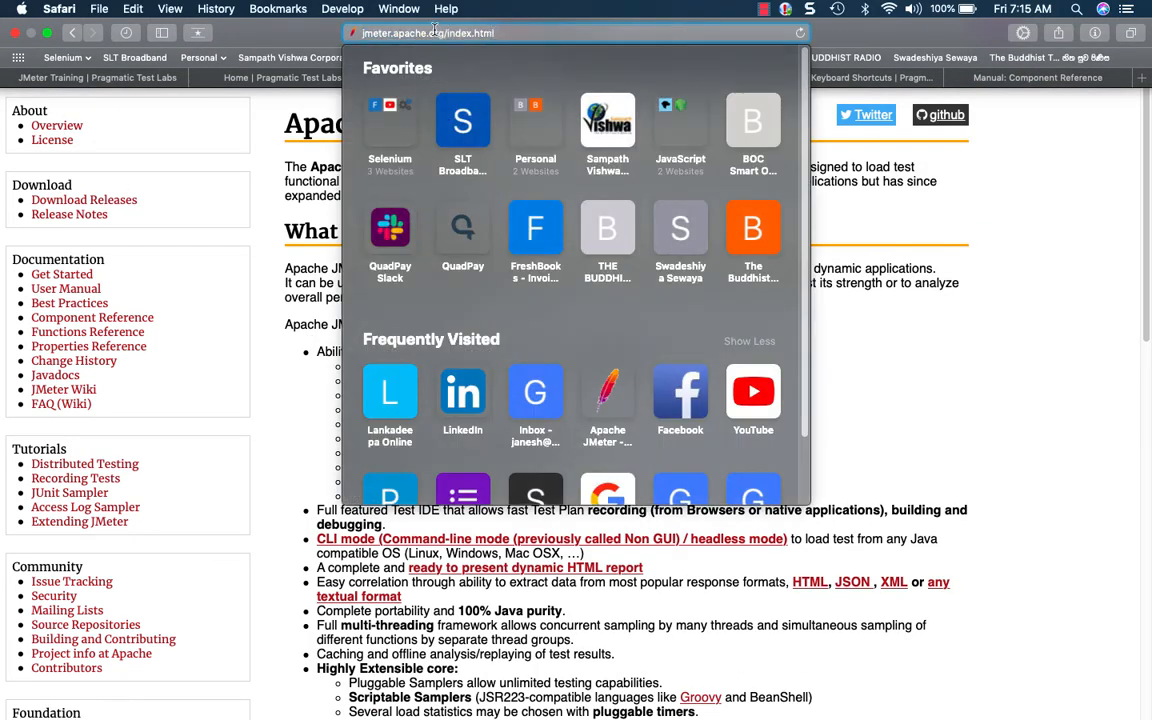
pyautogui.moveTo(443, 33); pyautogui.dragTo(345, 28)
pyautogui.press('super+c')
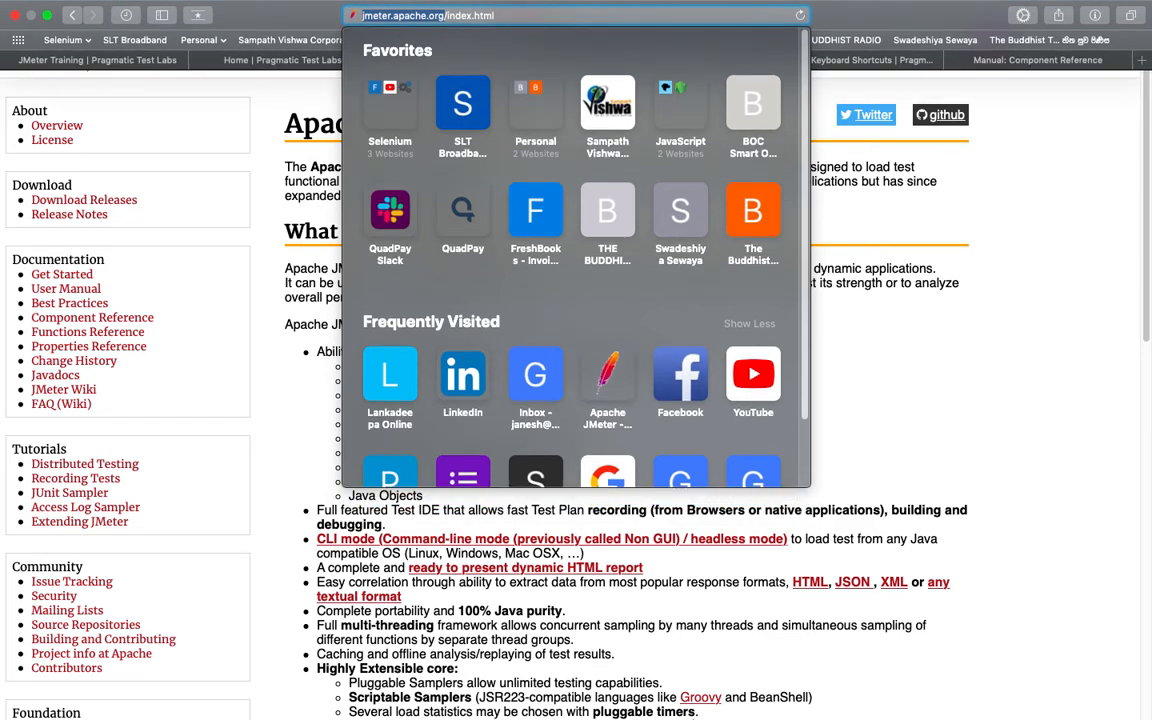
pyautogui.press('super+Tab')
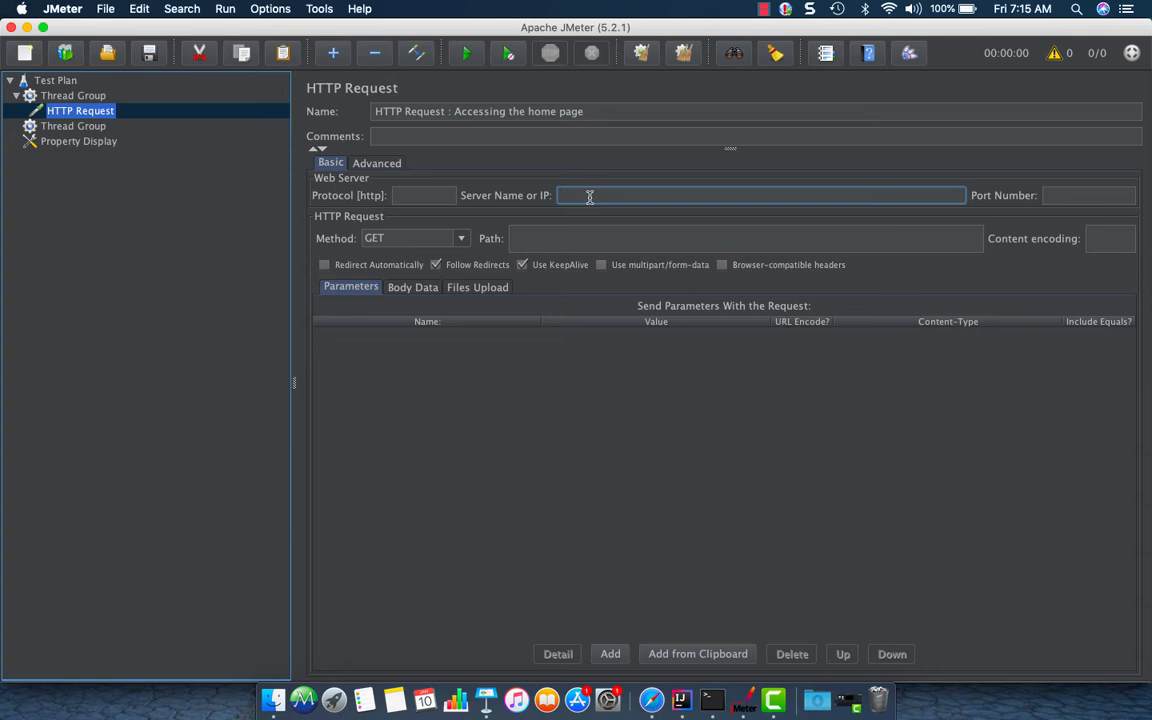
# Paste the address into the HTTP request's server name and trim it to jmeter.apache.org
pyautogui.press('super+v')
pyautogui.moveTo(598, 195); pyautogui.dragTo(537, 195)
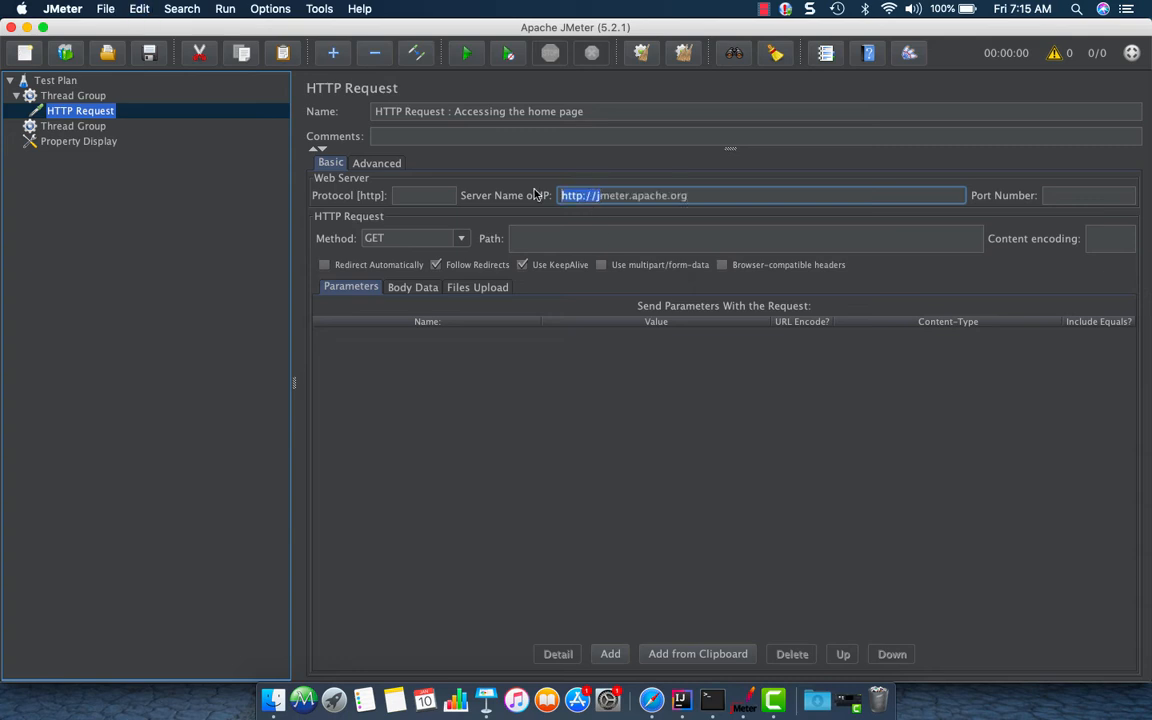
pyautogui.moveTo(561, 195); pyautogui.dragTo(597, 195)
pyautogui.click(595, 195)
pyautogui.press('BackSpace')
pyautogui.press('BackSpace')
pyautogui.press('BackSpace')
pyautogui.press('BackSpace')
pyautogui.press('BackSpace')
pyautogui.press('BackSpace')
pyautogui.press('BackSpace')
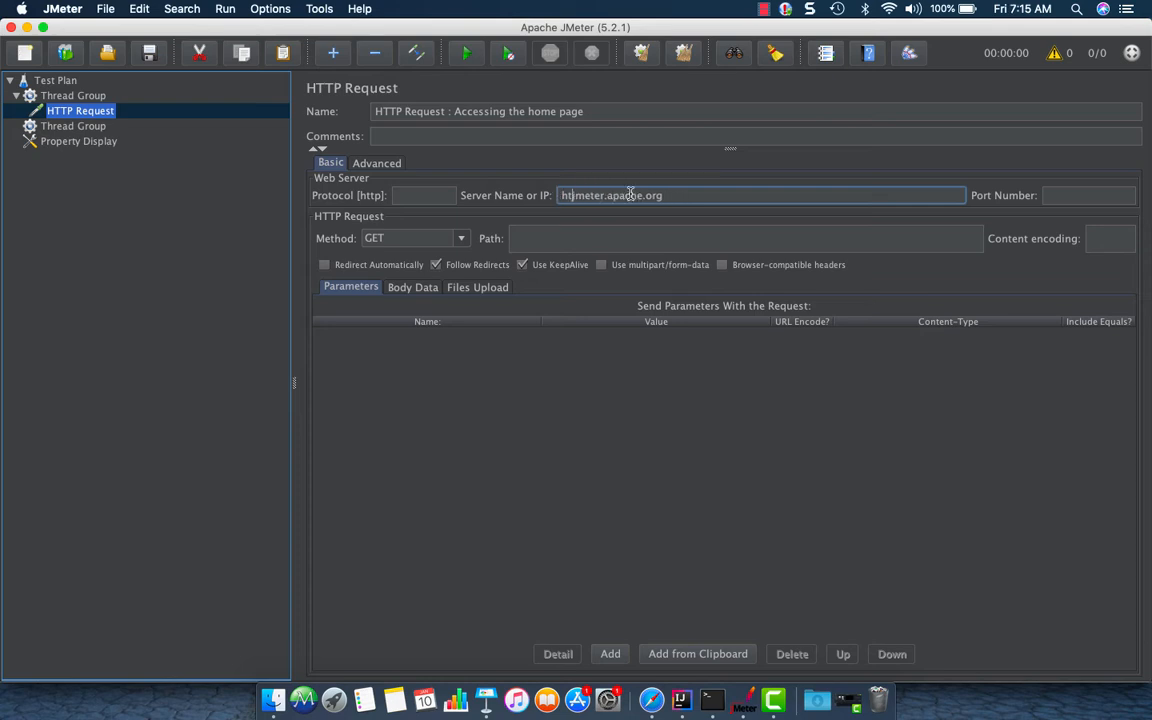
pyautogui.click(428, 195)
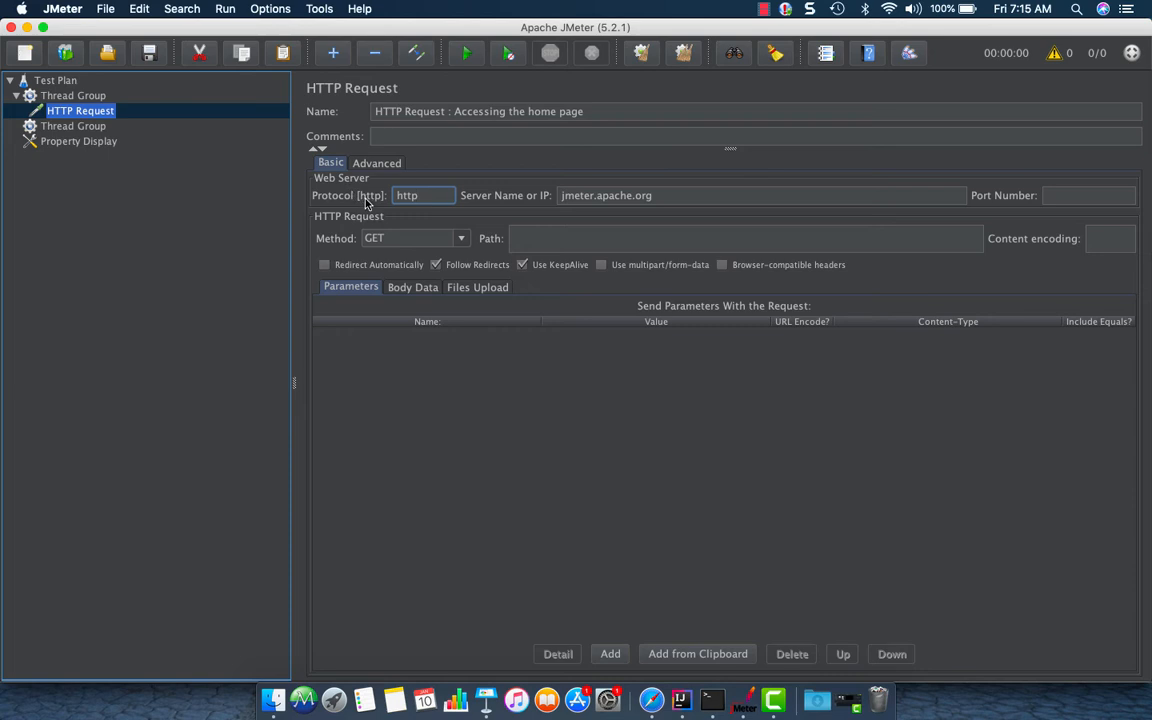
pyautogui.moveTo(436, 199); pyautogui.dragTo(378, 195)
pyautogui.click(440, 197)
pyautogui.write('s')
pyautogui.moveTo(442, 197); pyautogui.dragTo(348, 197)
pyautogui.press('BackSpace')
# Add a View Results Tree listener to the first thread group
pyautogui.click(62, 95)
pyautogui.rightClick(66, 98)
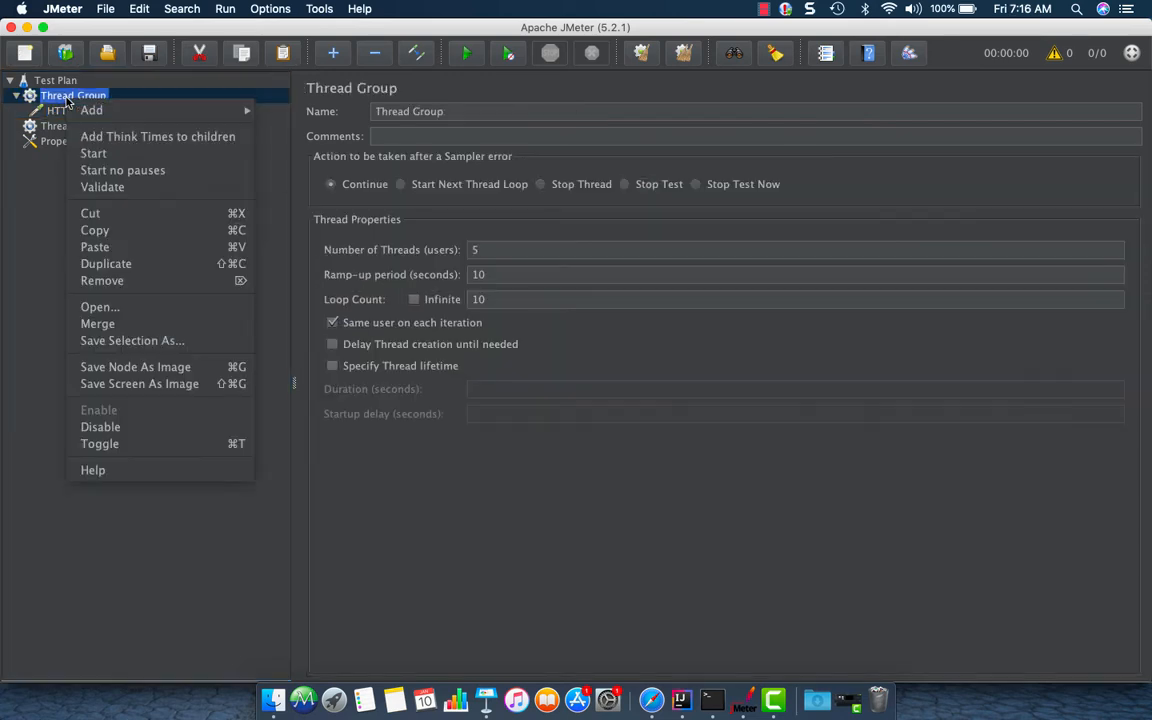
pyautogui.moveTo(92, 110)
pyautogui.moveTo(372, 294)
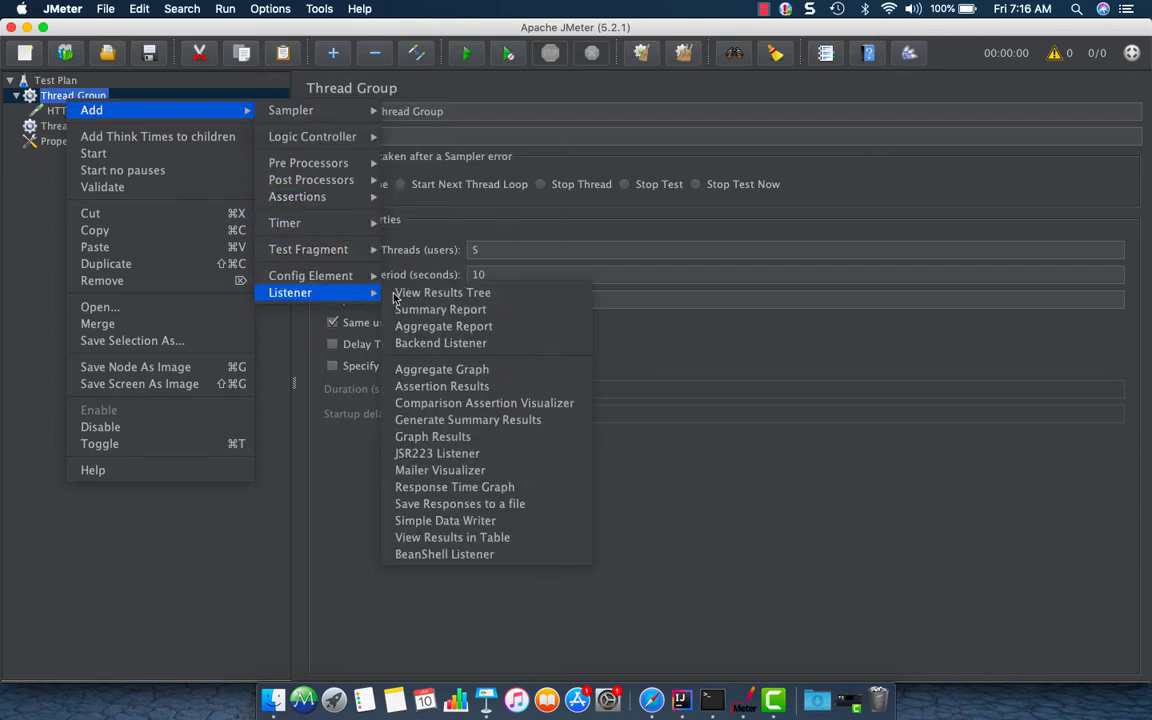
pyautogui.click(440, 292)
pyautogui.click(140, 141)
pyautogui.click(123, 110)
pyautogui.click(96, 125)
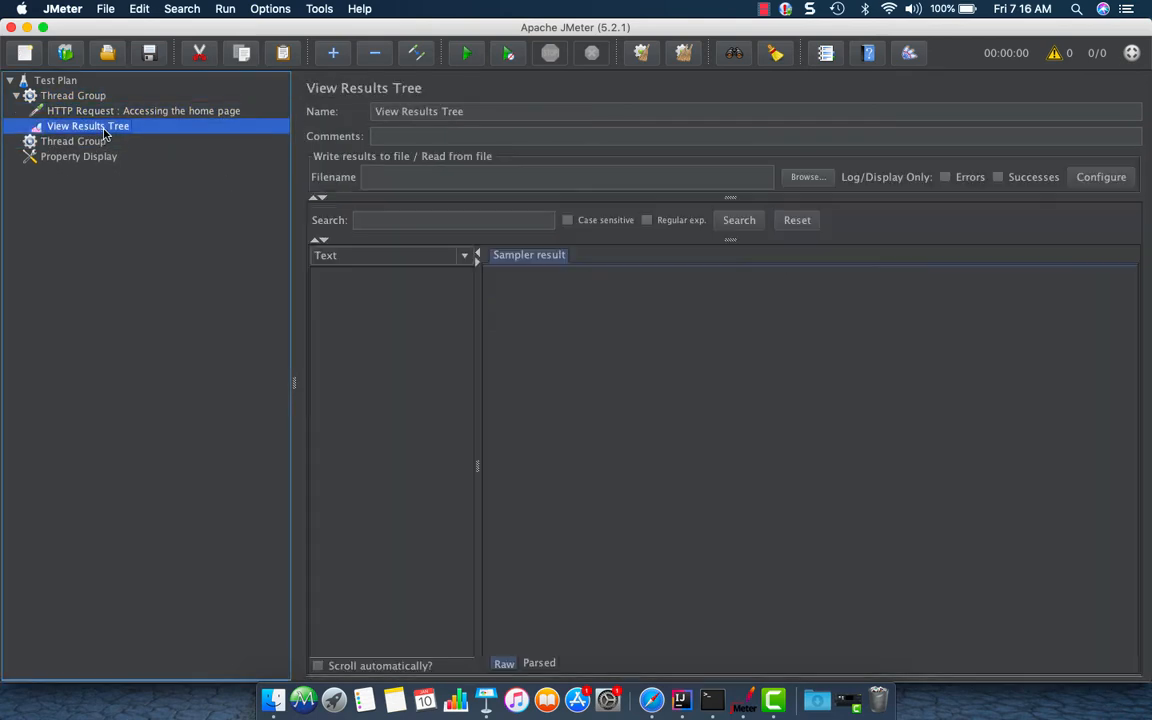
# Save the test plan as TestPlan_JMeter_BrowseTheWebsite.jmx in the jmeter testPlans folder
pyautogui.click(150, 54)
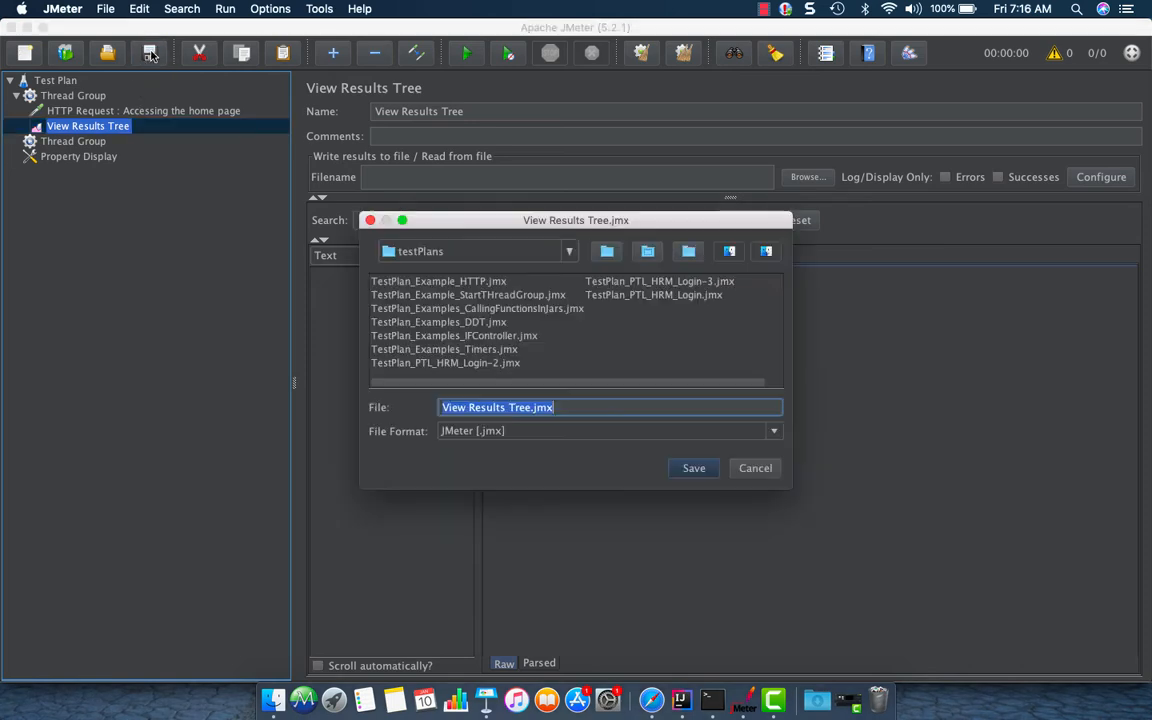
pyautogui.click(569, 256)
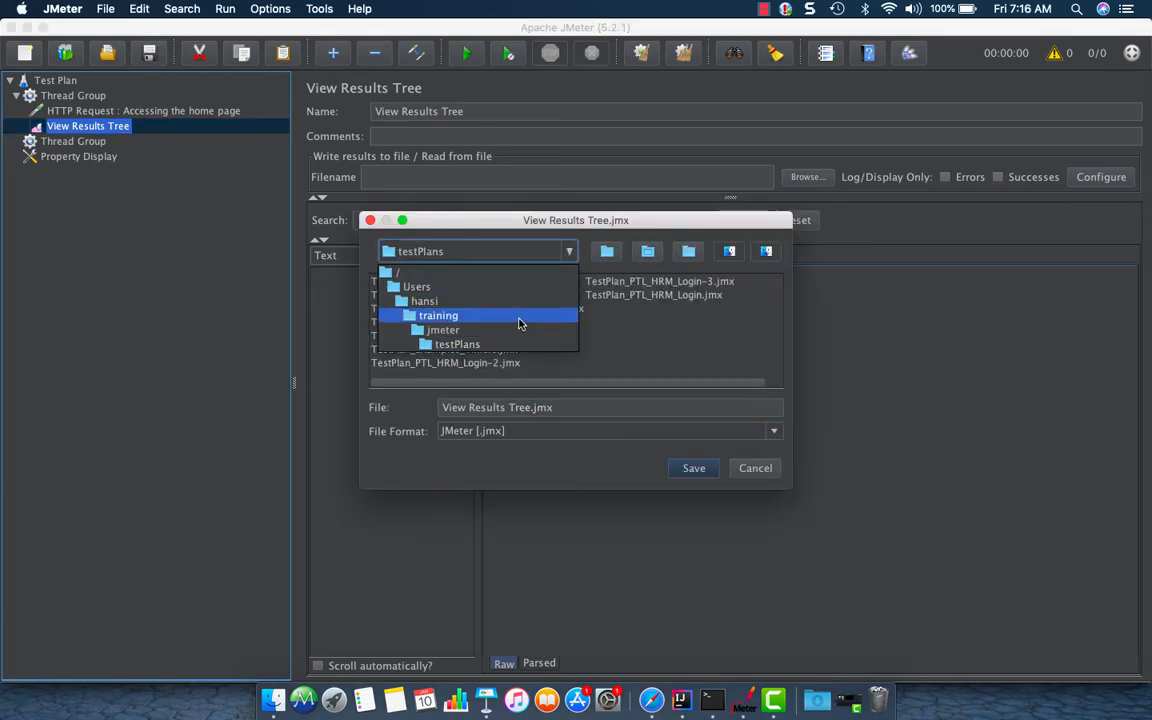
pyautogui.click(509, 333)
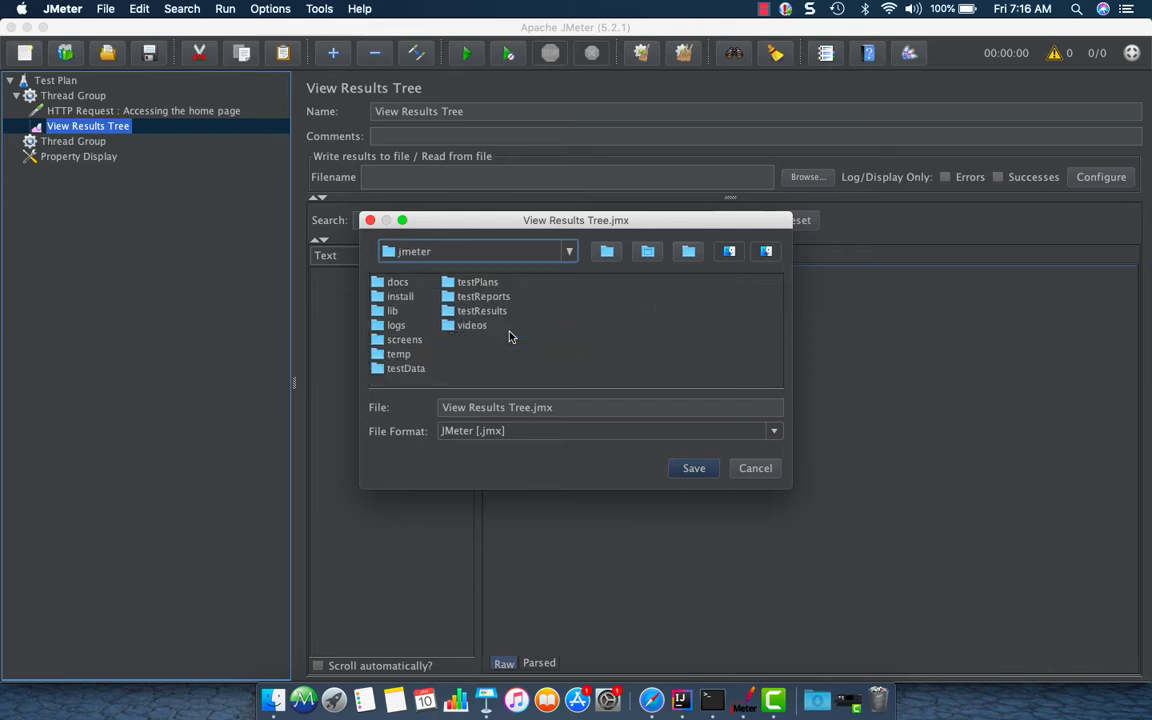
pyautogui.click(466, 285)
pyautogui.click(463, 297)
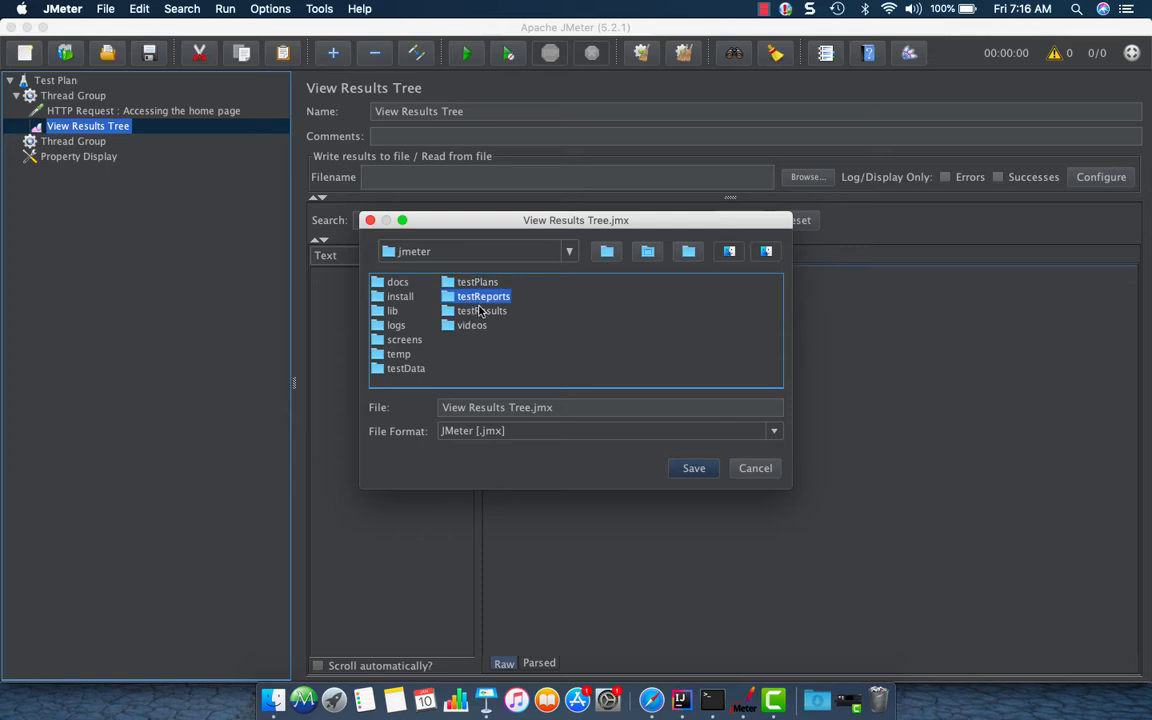
pyautogui.click(471, 313)
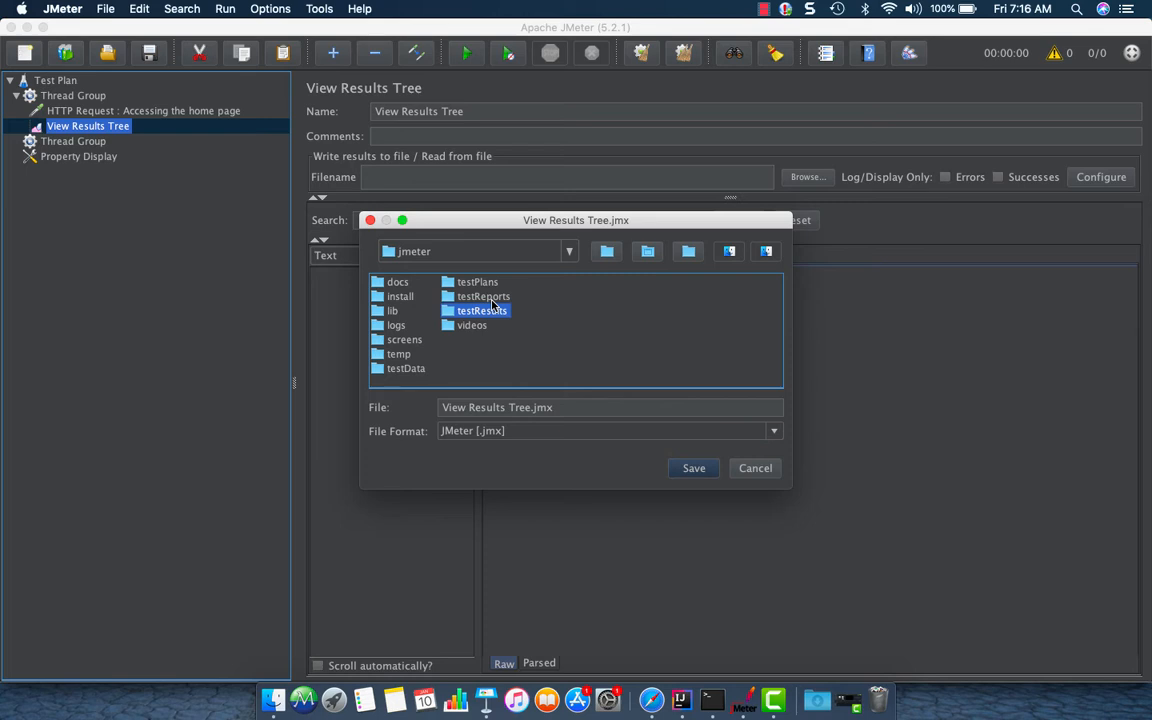
pyautogui.click(476, 284)
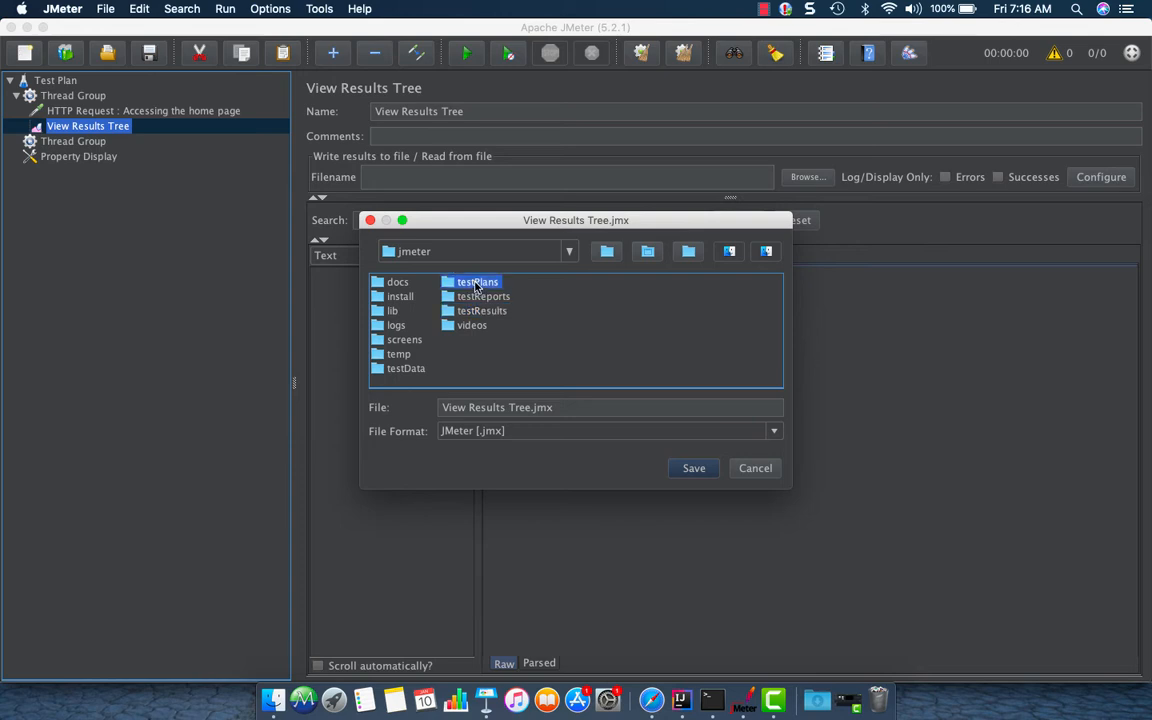
pyautogui.doubleClick(476, 284)
pyautogui.moveTo(573, 407); pyautogui.dragTo(416, 405)
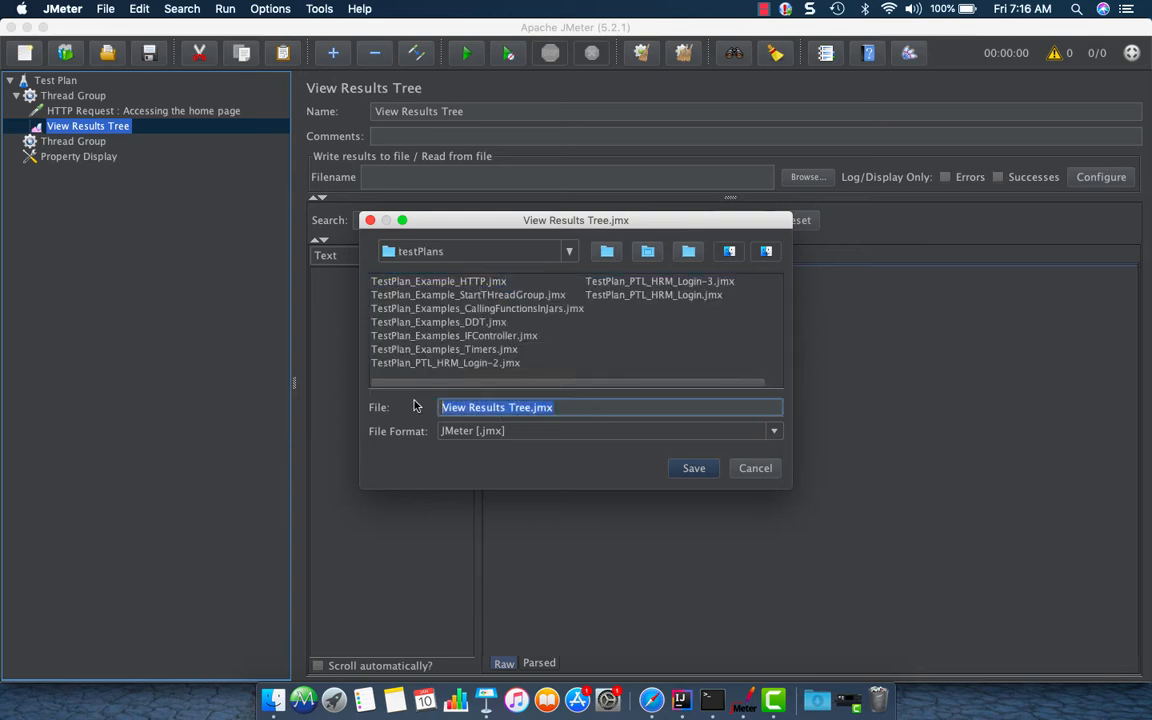
pyautogui.press('BackSpace')
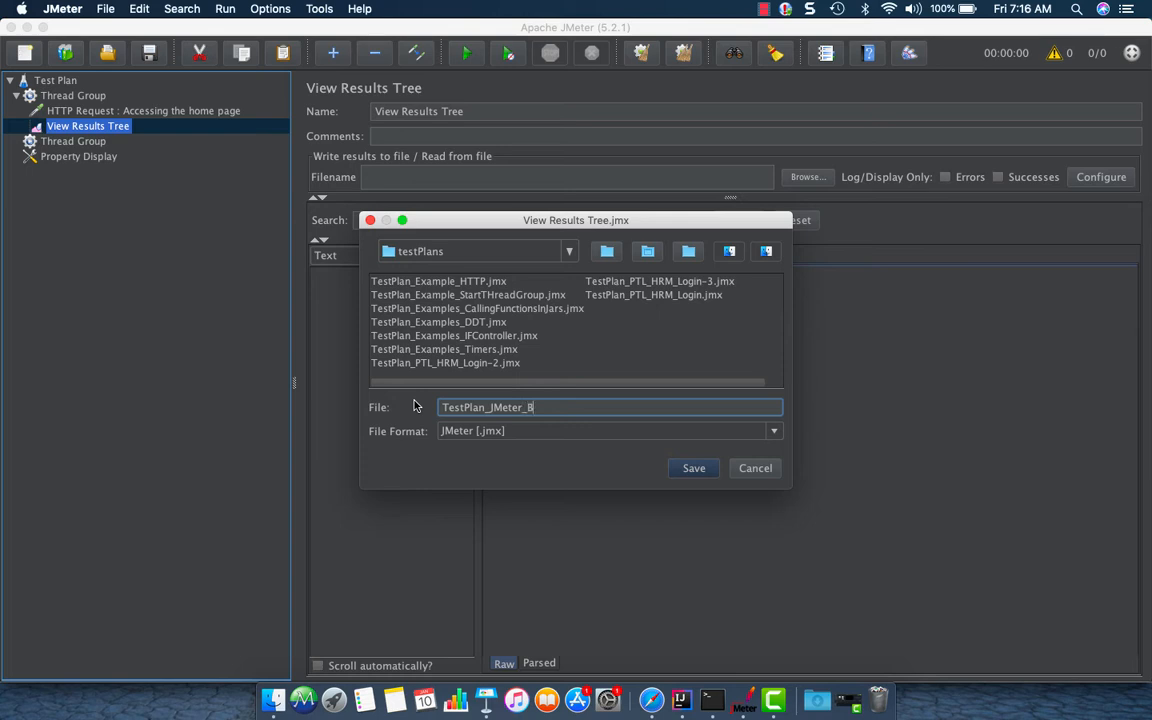
pyautogui.write('owseTheWebsite')
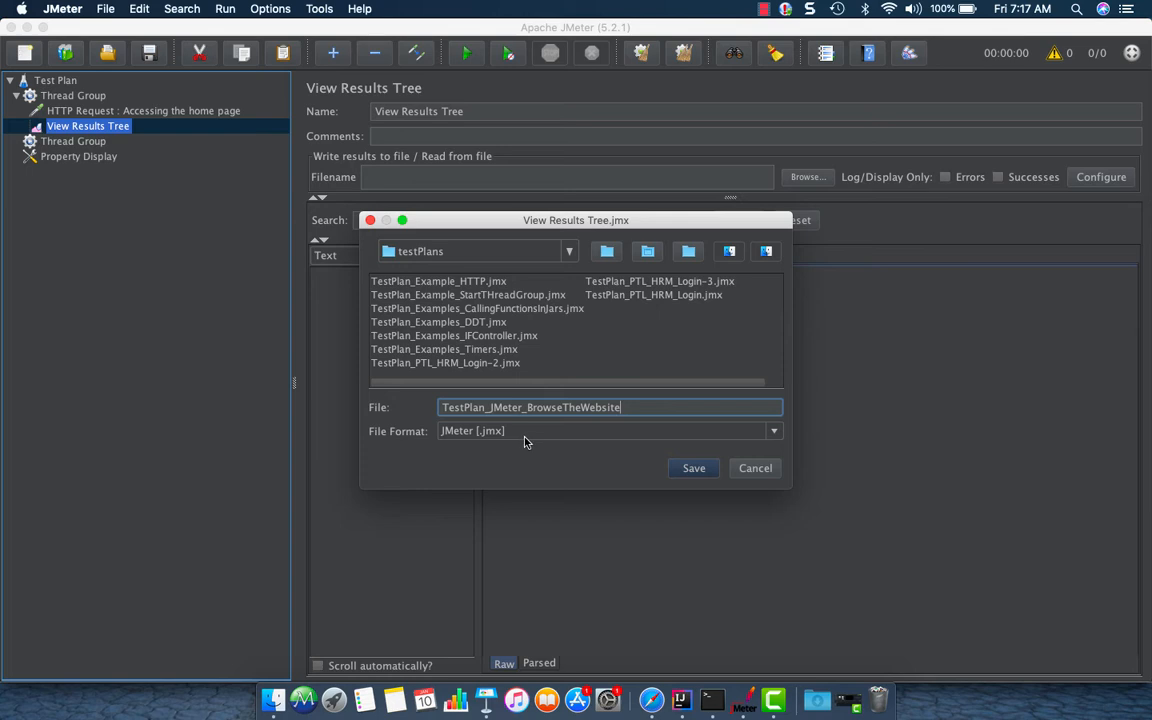
pyautogui.click(700, 474)
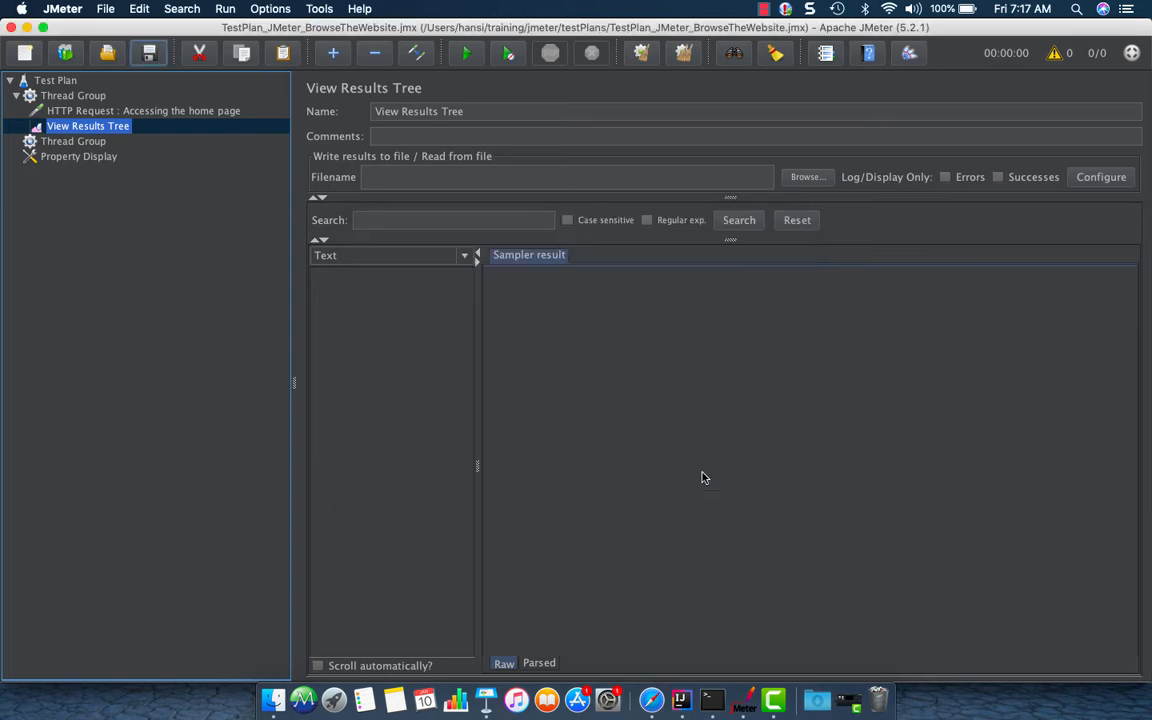
# Review the HTTP request and the first thread group's thread properties
pyautogui.click(104, 110)
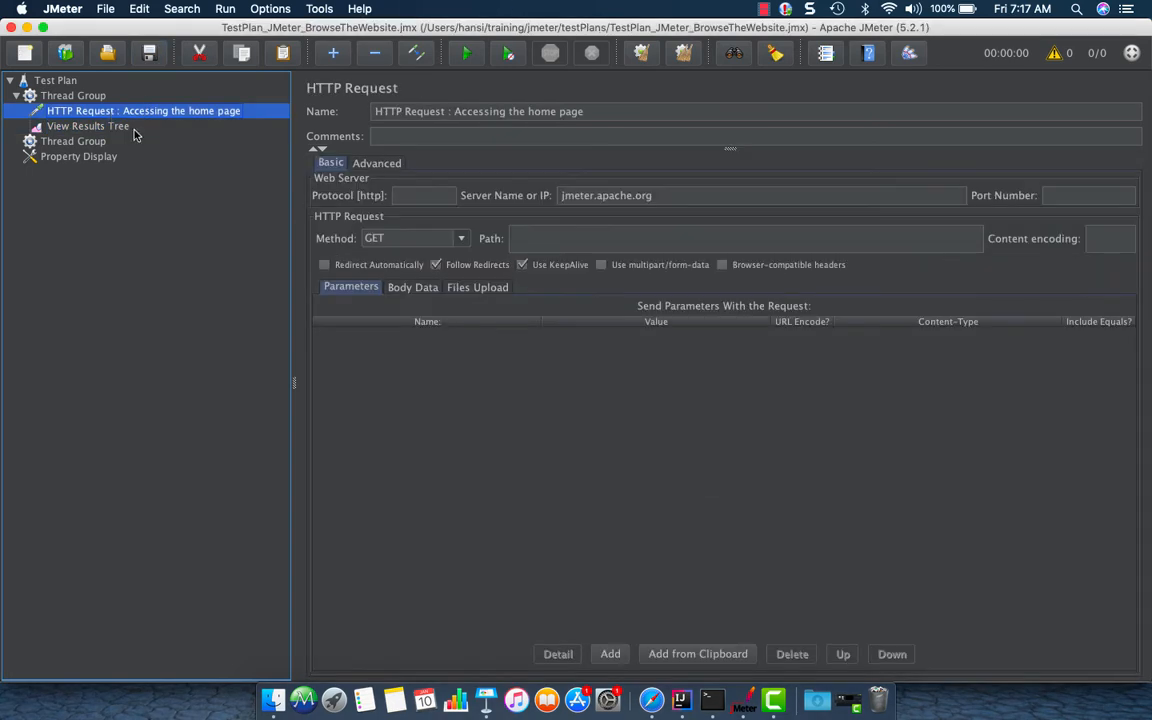
pyautogui.click(78, 99)
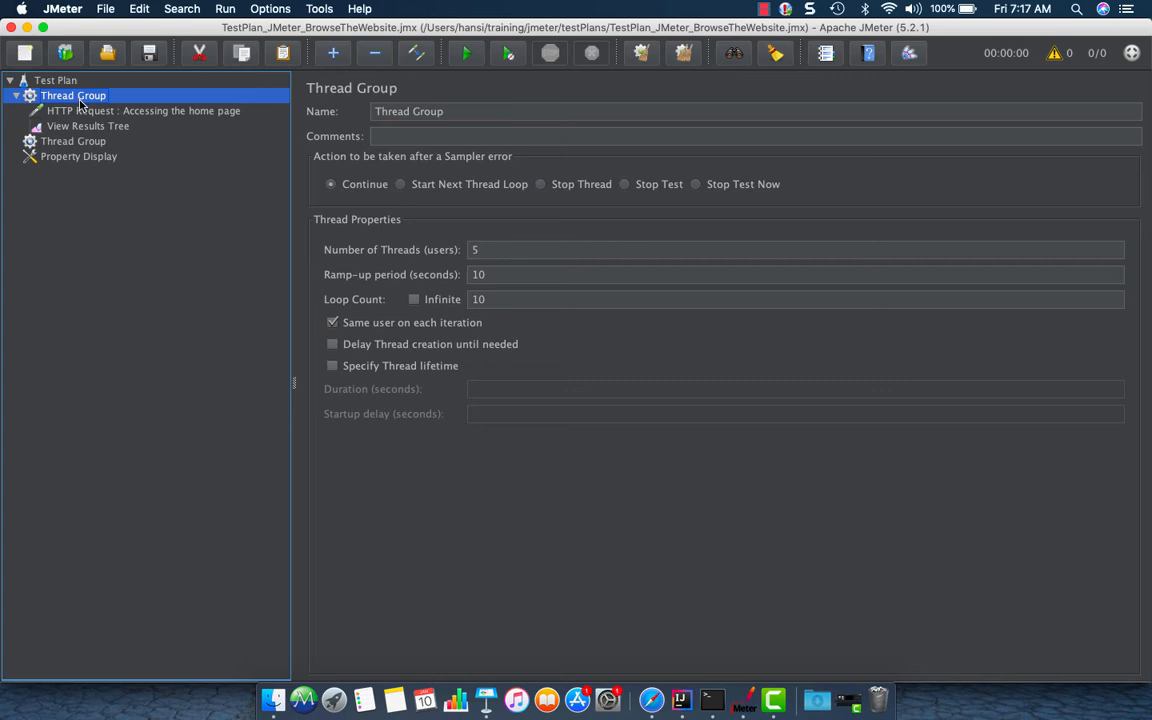
pyautogui.rightClick(81, 104)
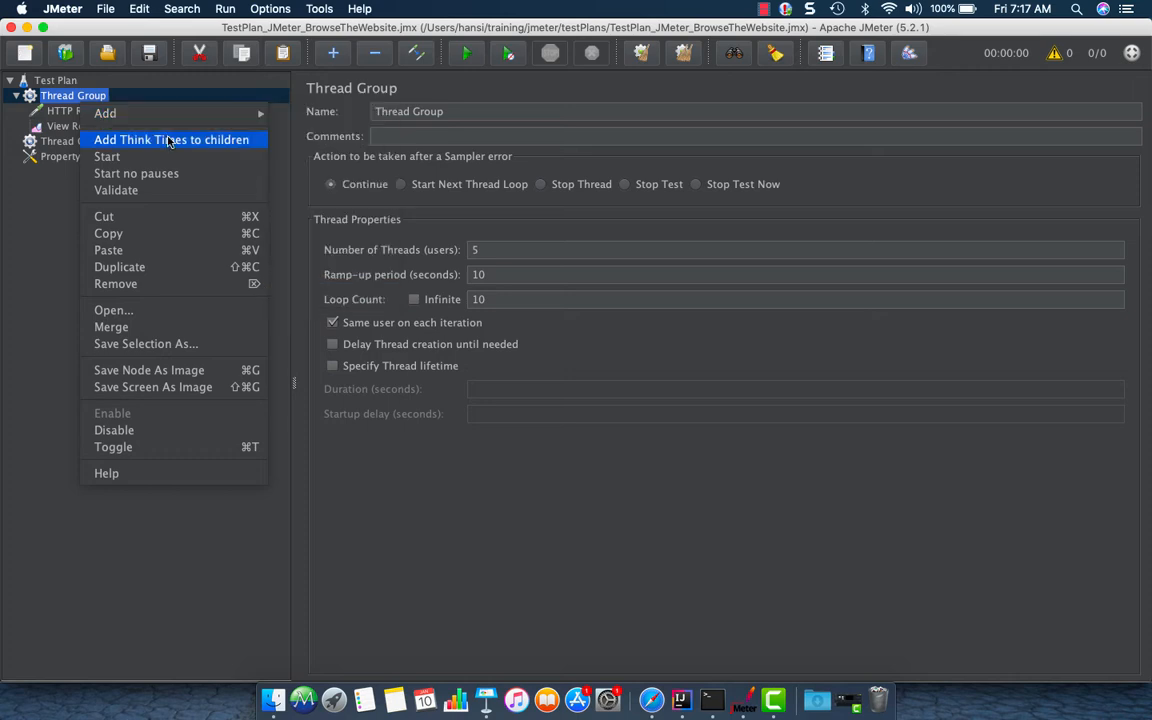
pyautogui.click(477, 89)
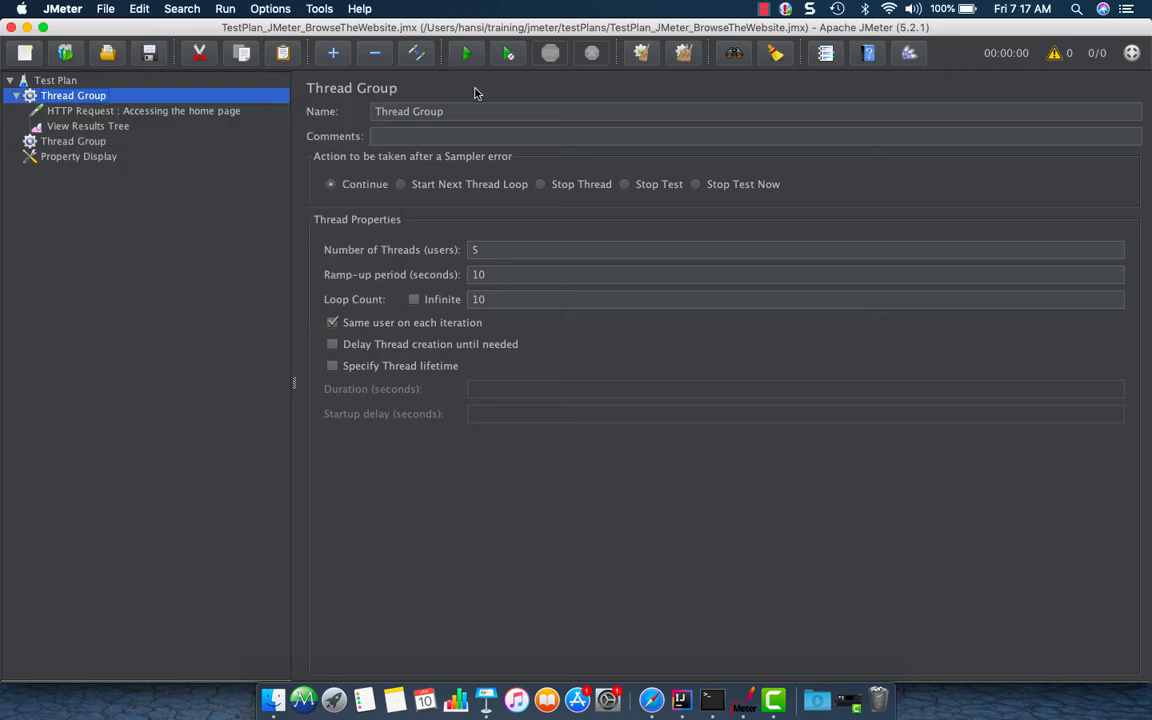
pyautogui.doubleClick(477, 246)
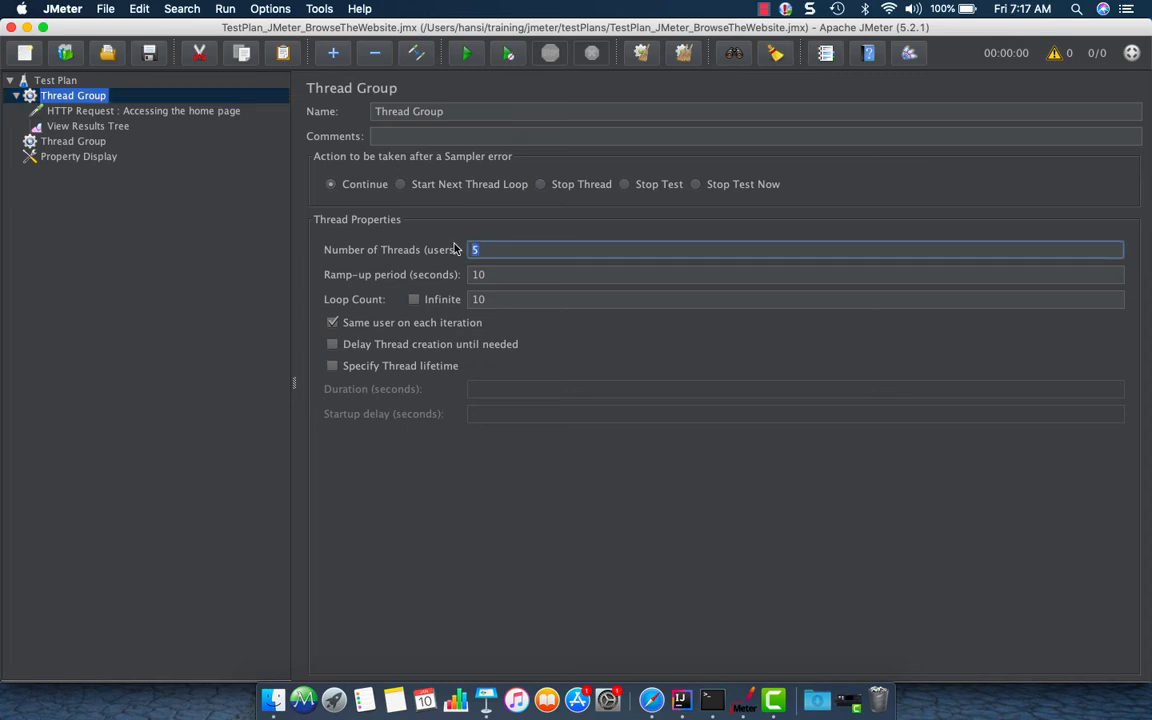
pyautogui.press('Tab')
pyautogui.press('Tab')
pyautogui.press('Tab')
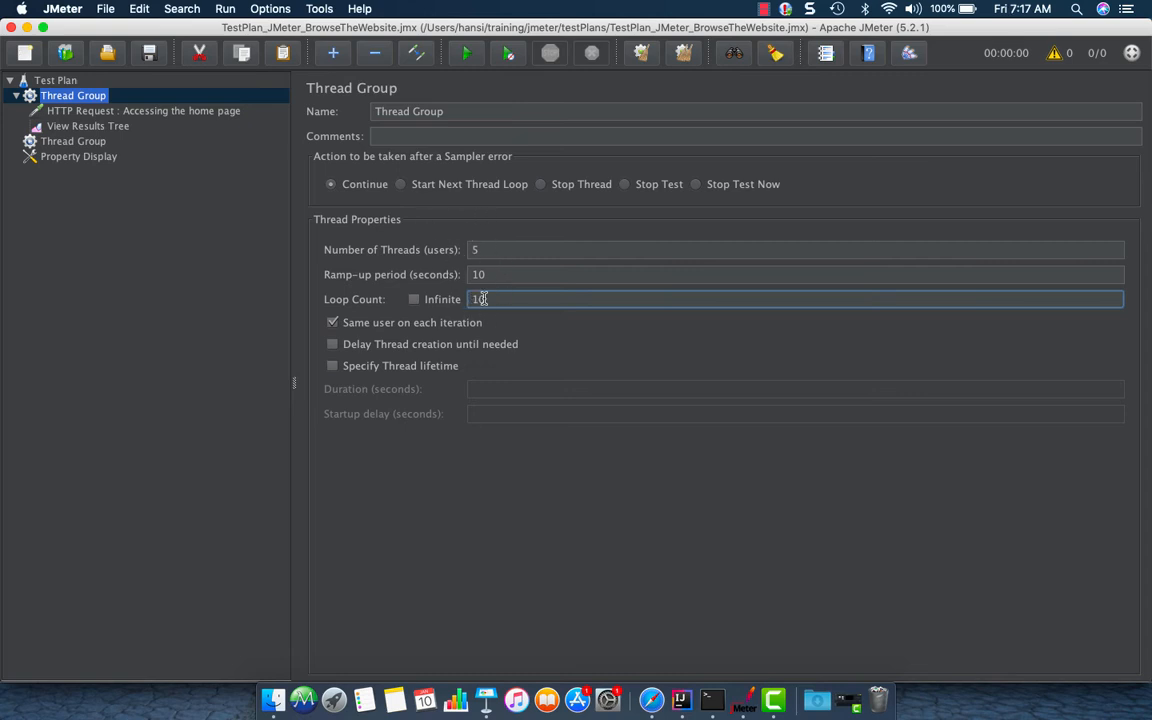
# Validate the first thread group and open its sample in the View Results Tree
pyautogui.rightClick(95, 98)
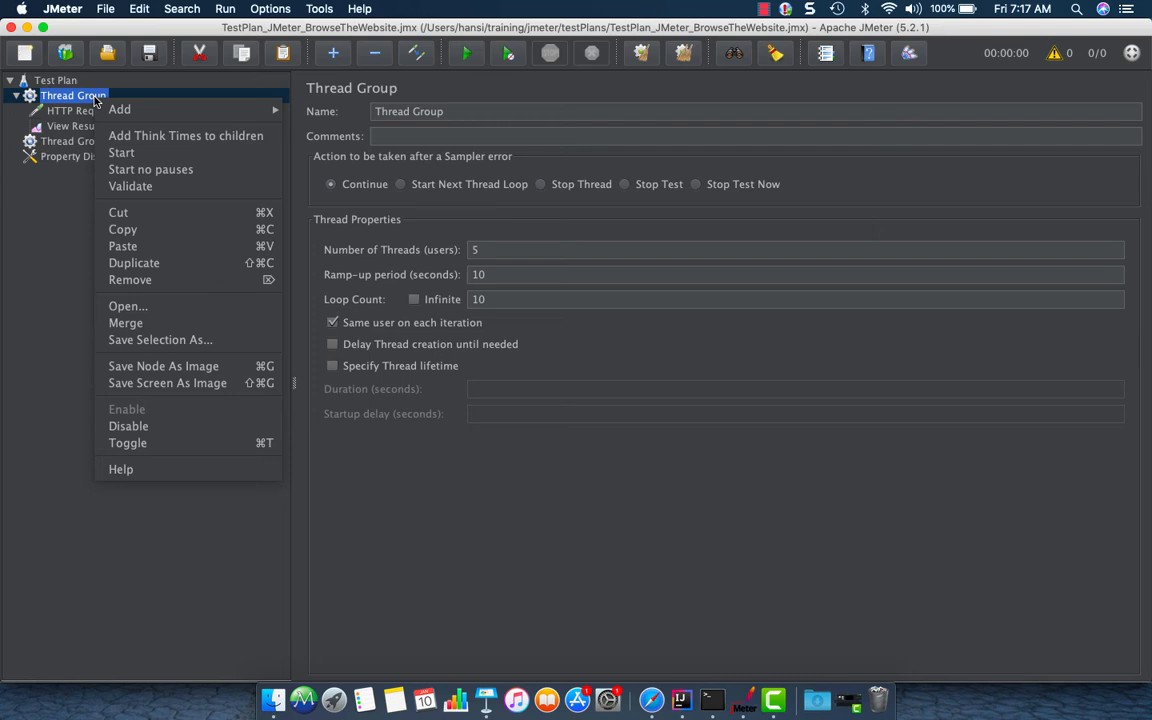
pyautogui.moveTo(112, 114)
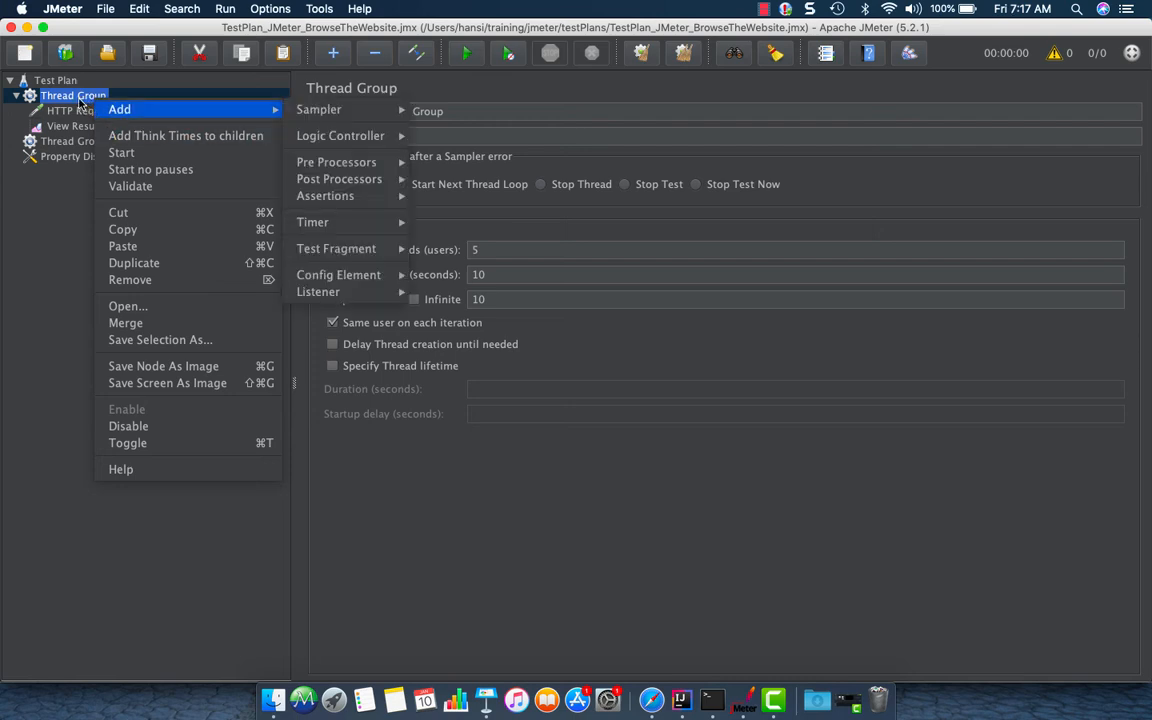
pyautogui.click(140, 188)
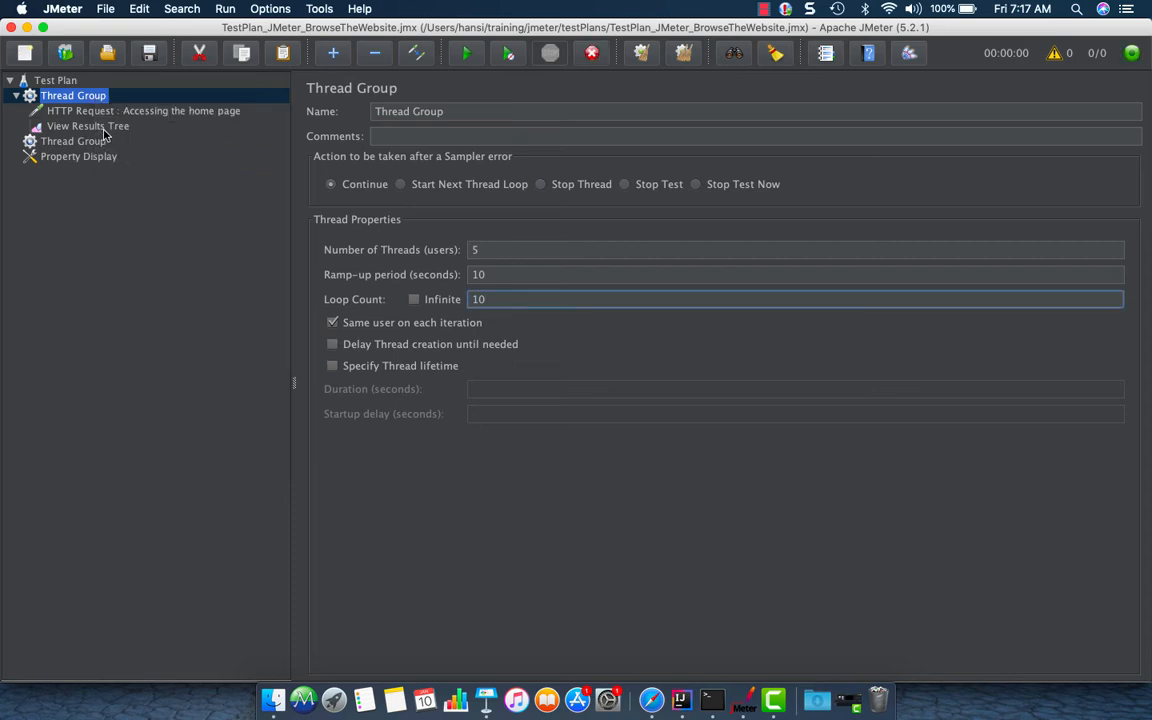
pyautogui.click(100, 127)
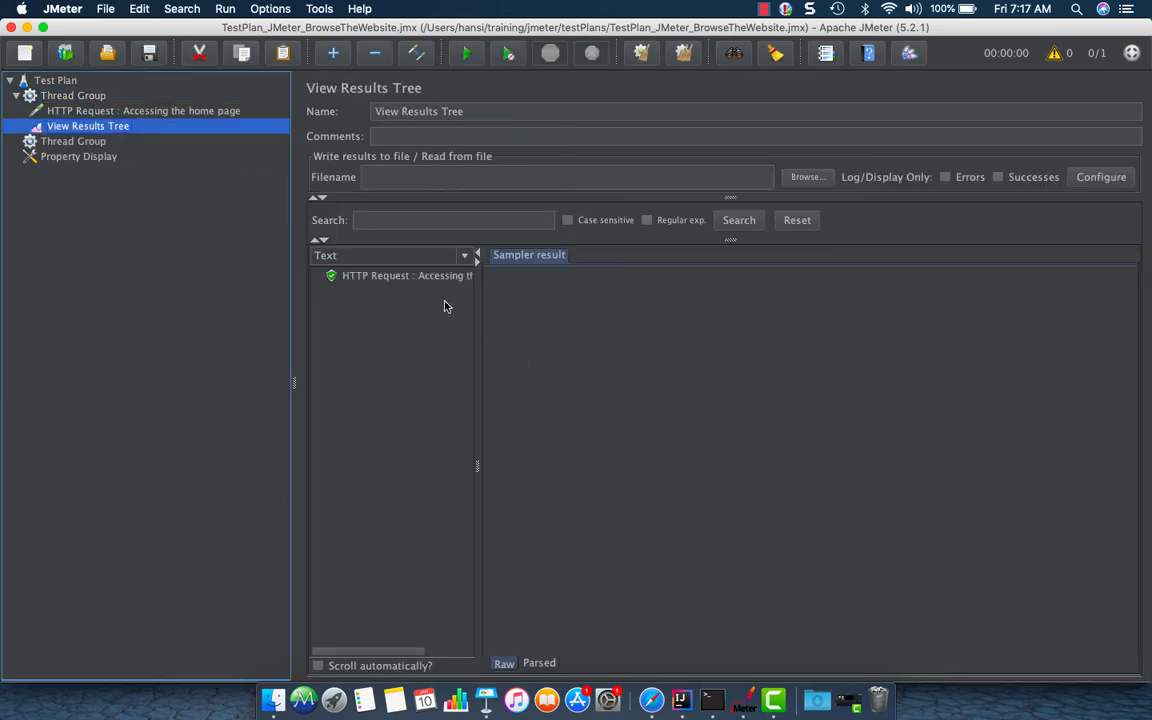
pyautogui.click(437, 280)
pyautogui.moveTo(477, 292); pyautogui.dragTo(652, 327)
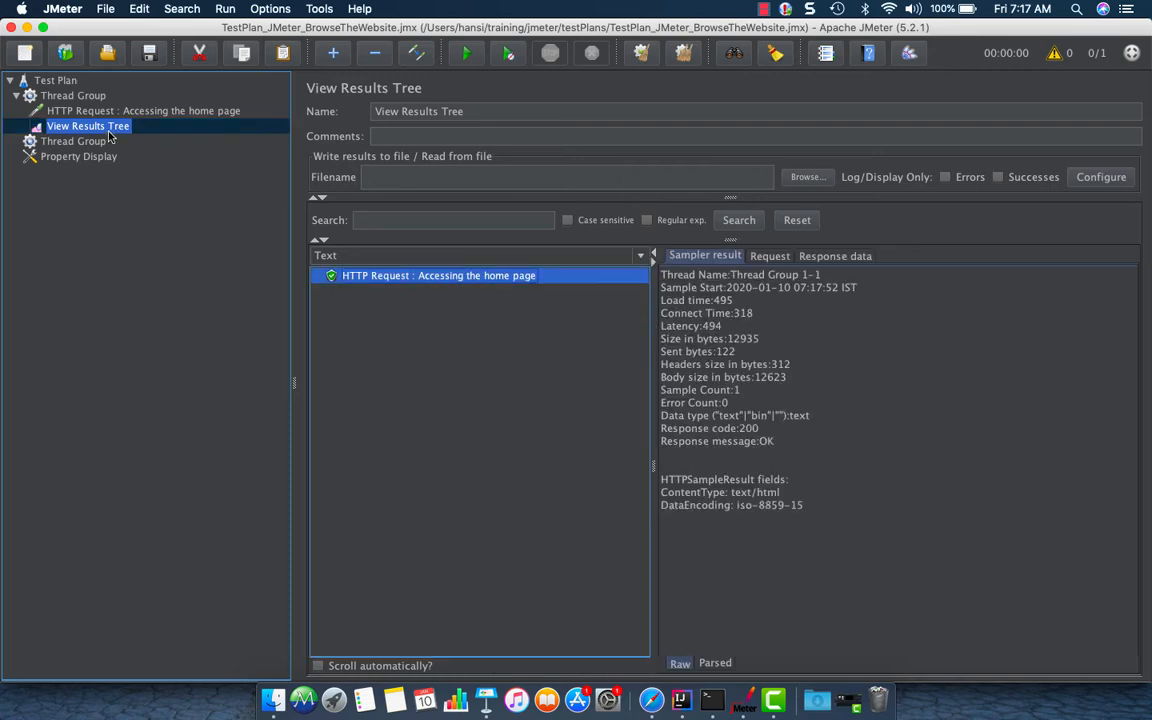
# Inspect the sample's sampler result, request and response data in the View Results Tree
pyautogui.moveTo(648, 390); pyautogui.dragTo(578, 356)
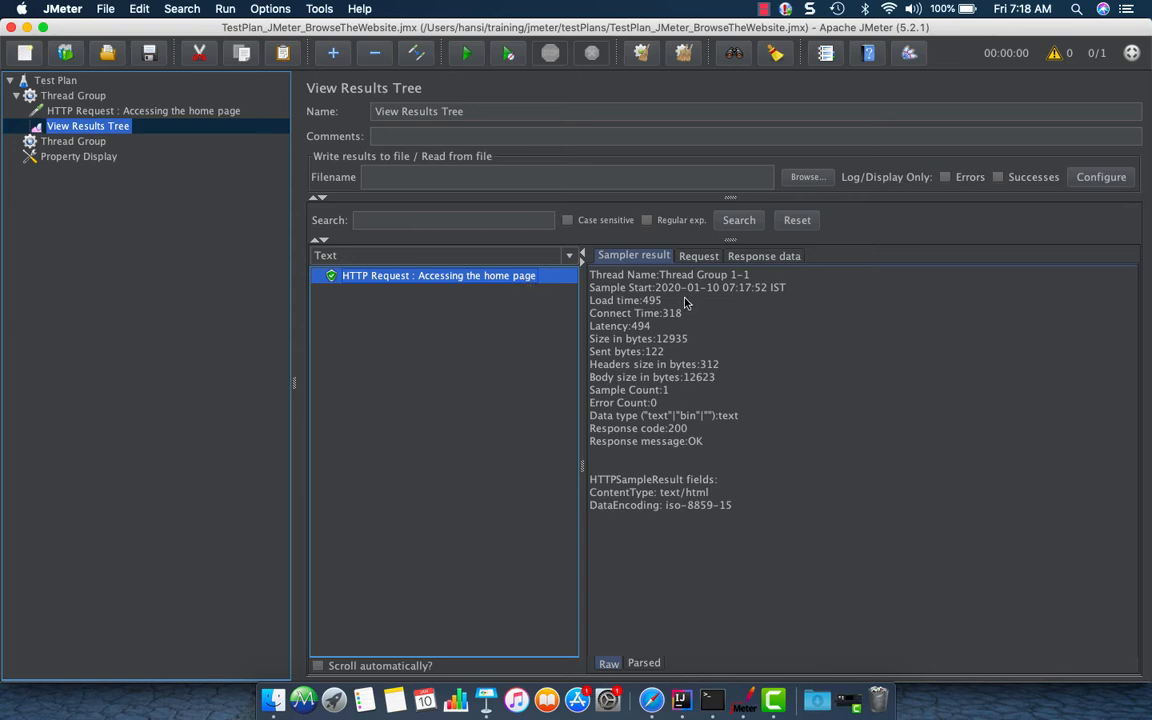
pyautogui.click(697, 256)
pyautogui.moveTo(776, 325); pyautogui.dragTo(631, 329)
pyautogui.click(640, 329)
pyautogui.click(784, 330)
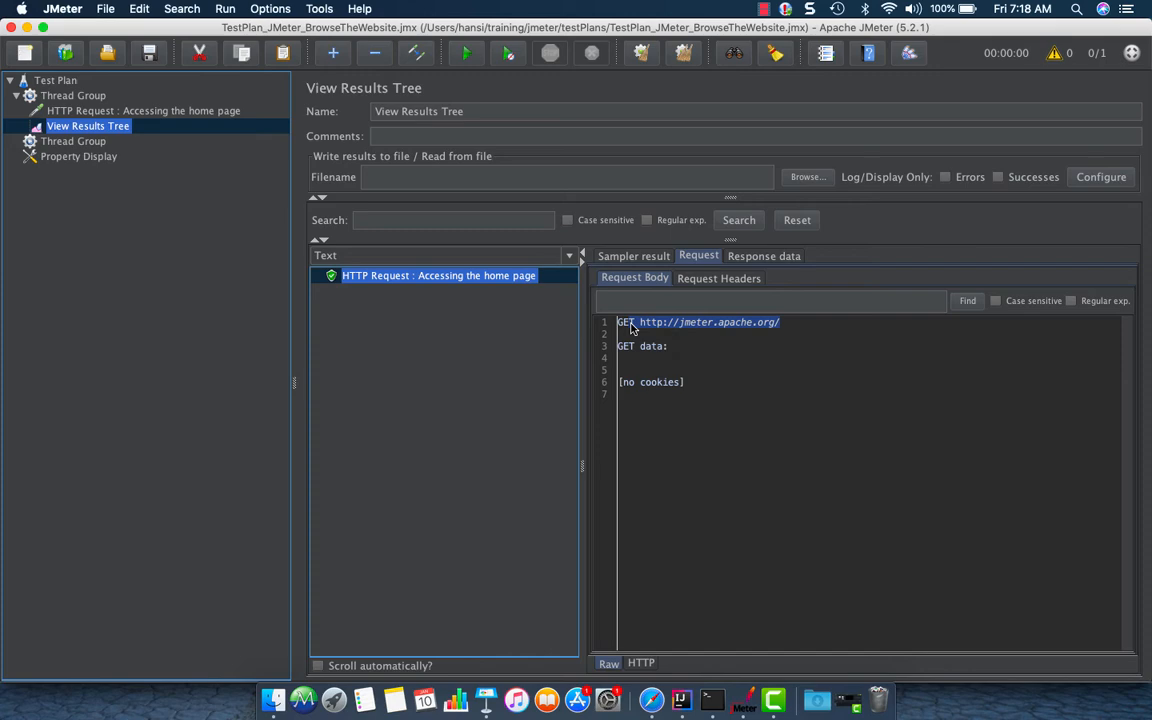
pyautogui.click(759, 256)
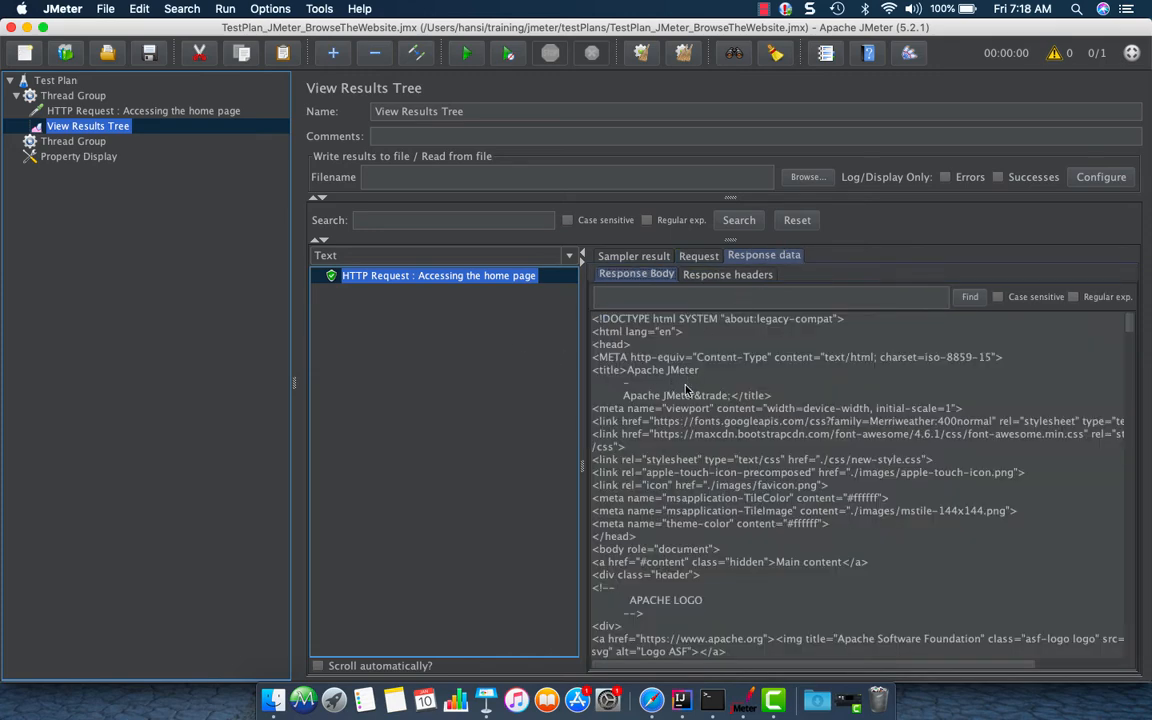
pyautogui.scroll(-15, 652, 449)
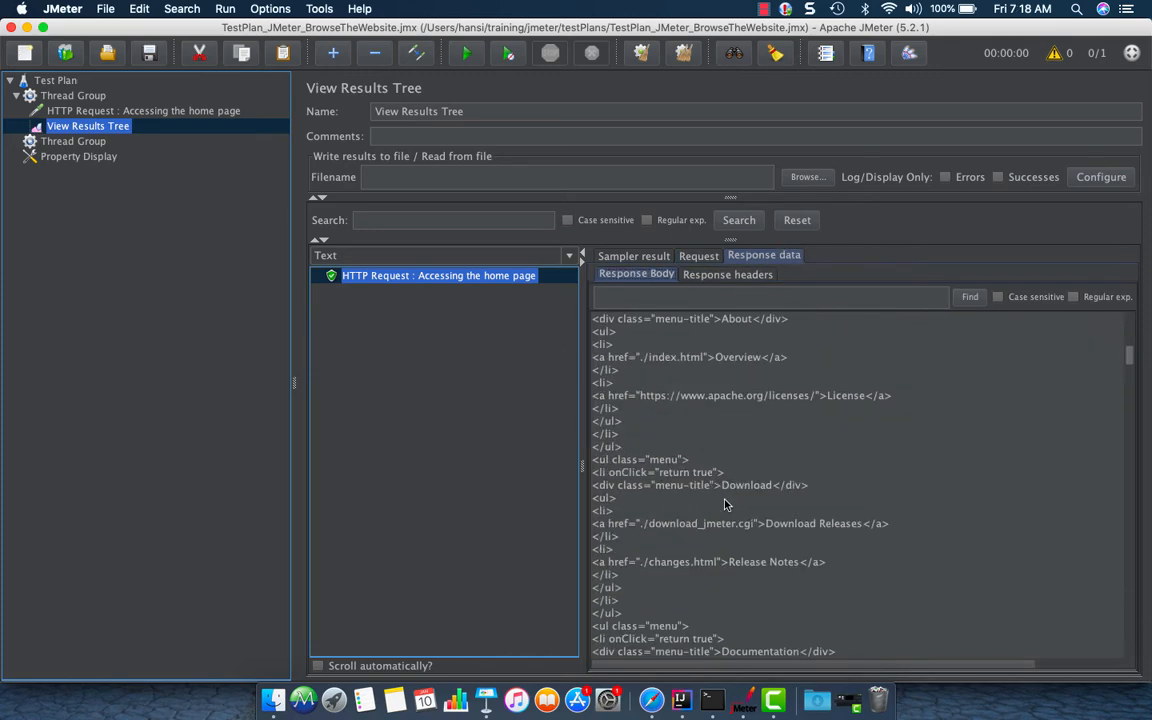
# Switch the results renderer to HTML and browse the rendered response page
pyautogui.click(570, 256)
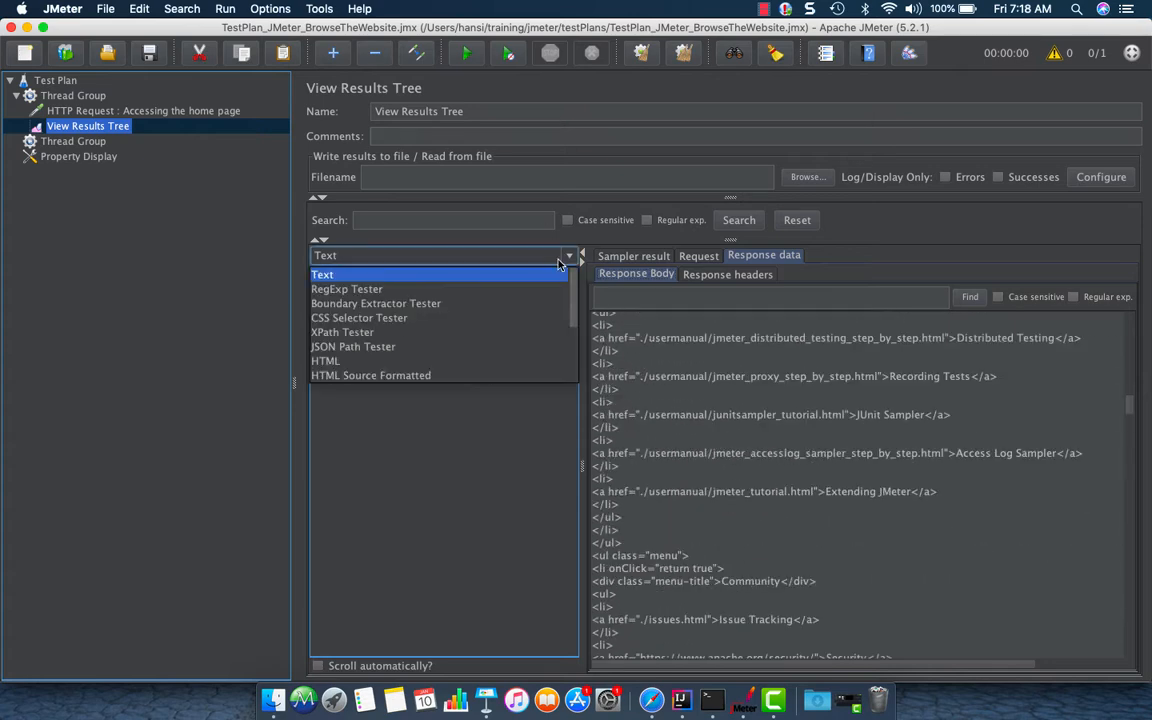
pyautogui.click(378, 362)
pyautogui.scroll(-15, 748, 491)
pyautogui.scroll(15, 751, 493)
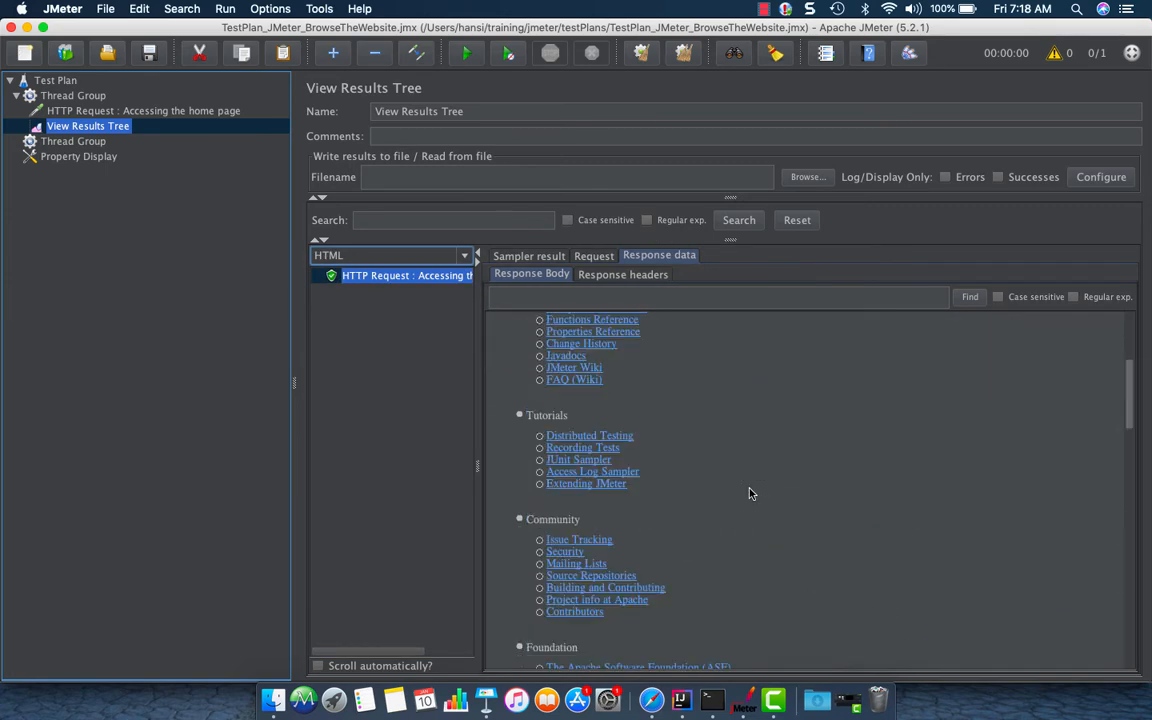
pyautogui.scroll(-15, 751, 493)
pyautogui.scroll(15, 751, 493)
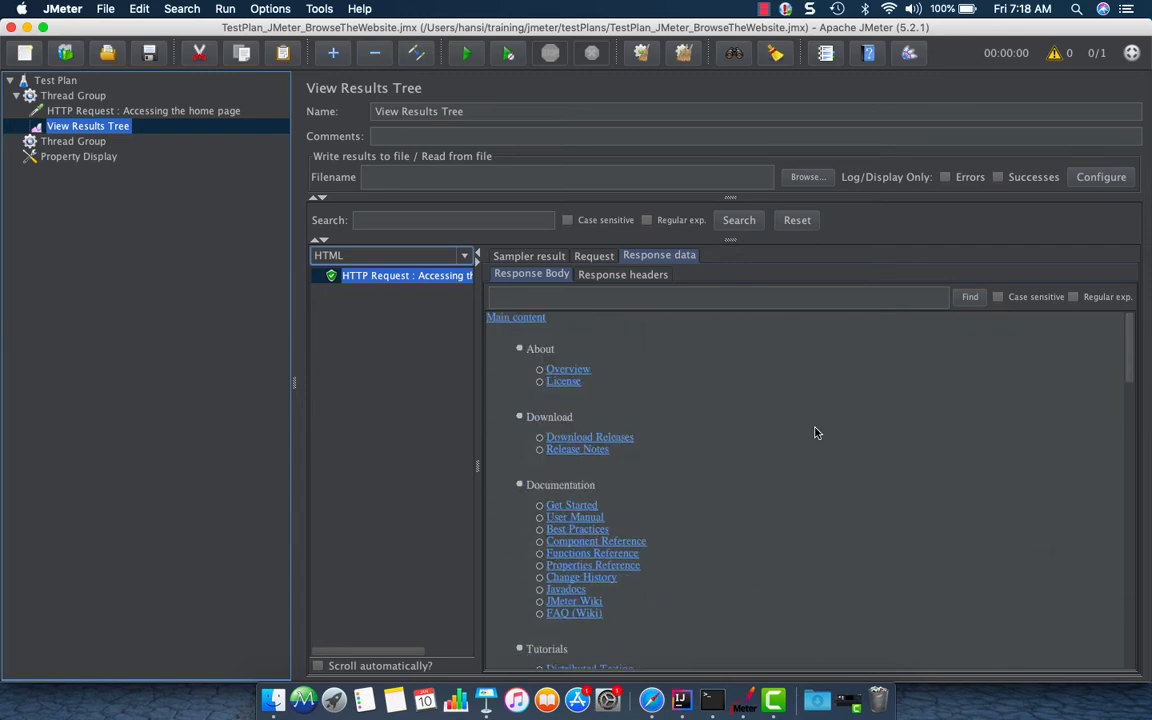
pyautogui.scroll(-15, 835, 494)
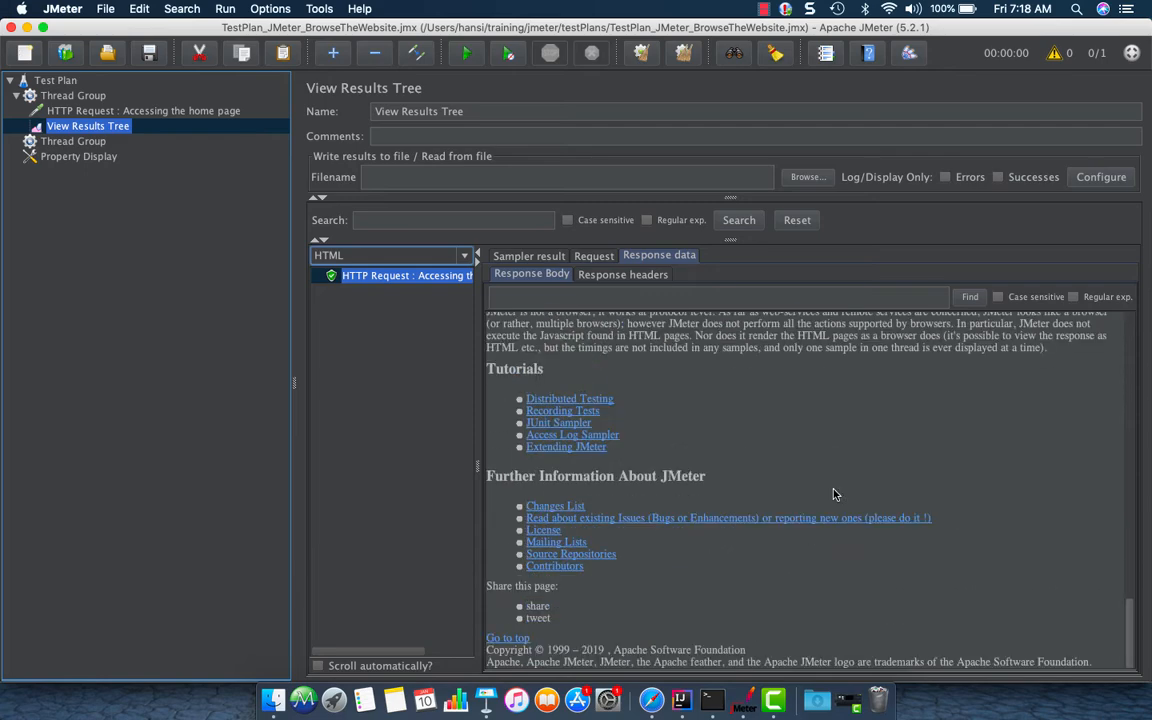
pyautogui.scroll(15, 835, 494)
pyautogui.scroll(-15, 835, 494)
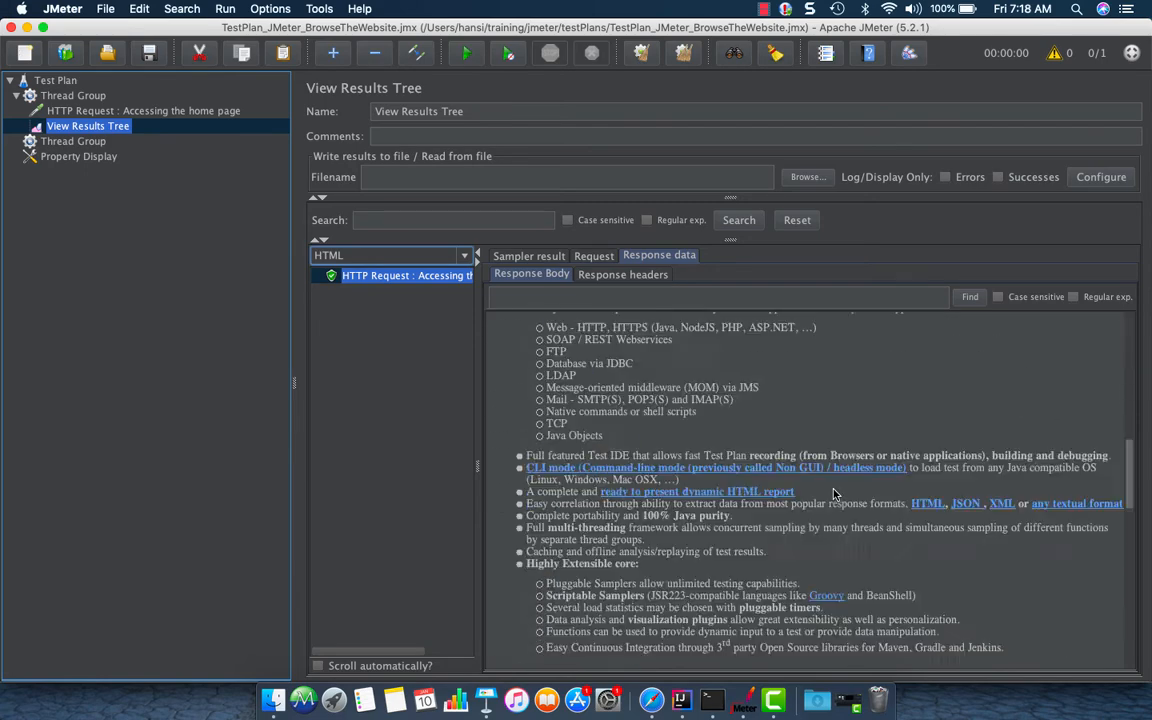
pyautogui.scroll(12, 835, 494)
pyautogui.scroll(3, 835, 494)
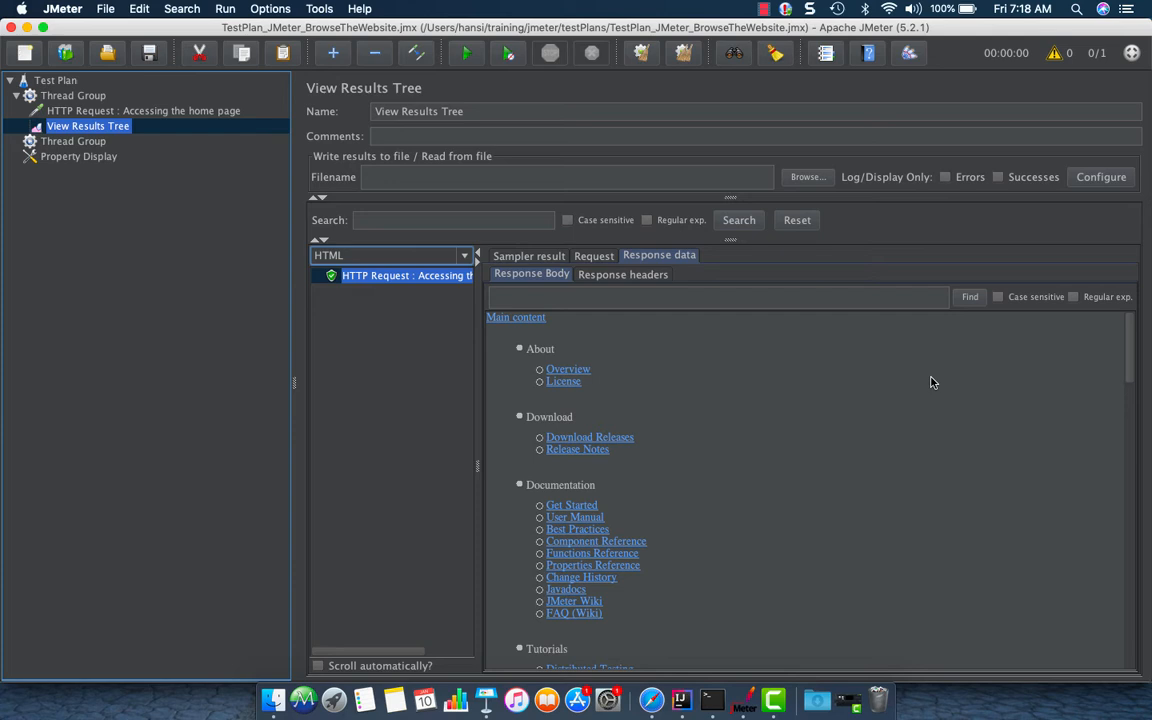
# Paste a copy of the HTTP request into the first thread group, placed right below the original request
pyautogui.click(90, 111)
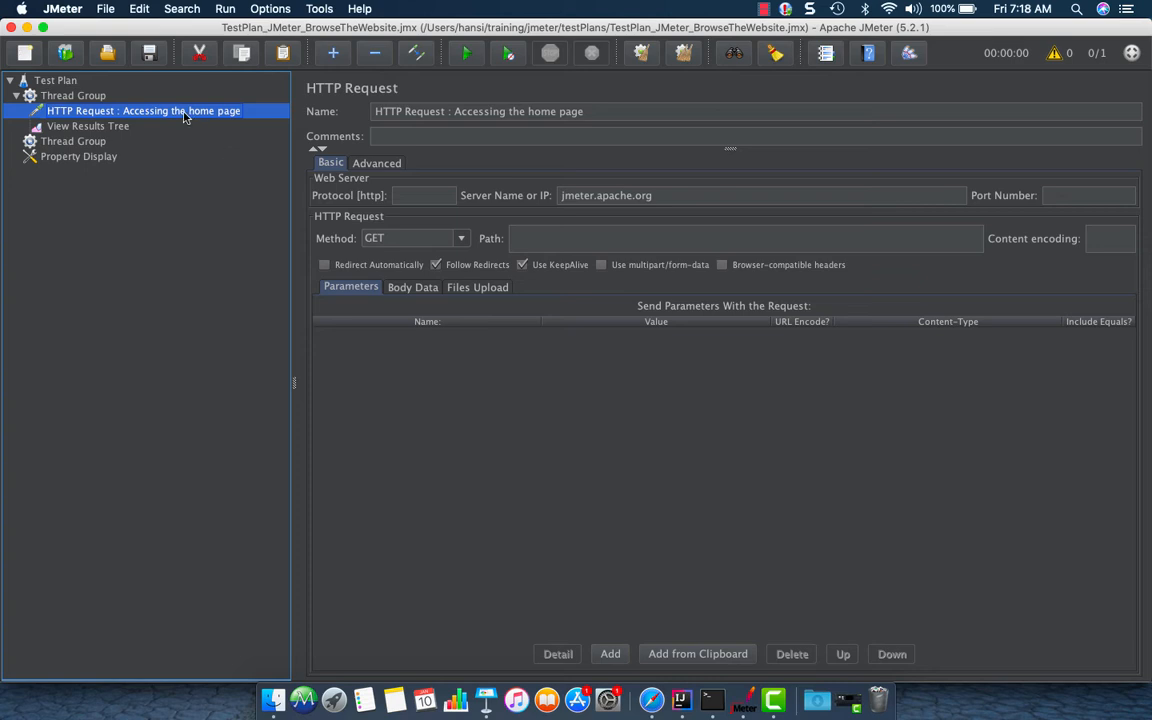
pyautogui.click(78, 97)
pyautogui.press('cmd+v')
pyautogui.moveTo(113, 145); pyautogui.dragTo(100, 108)
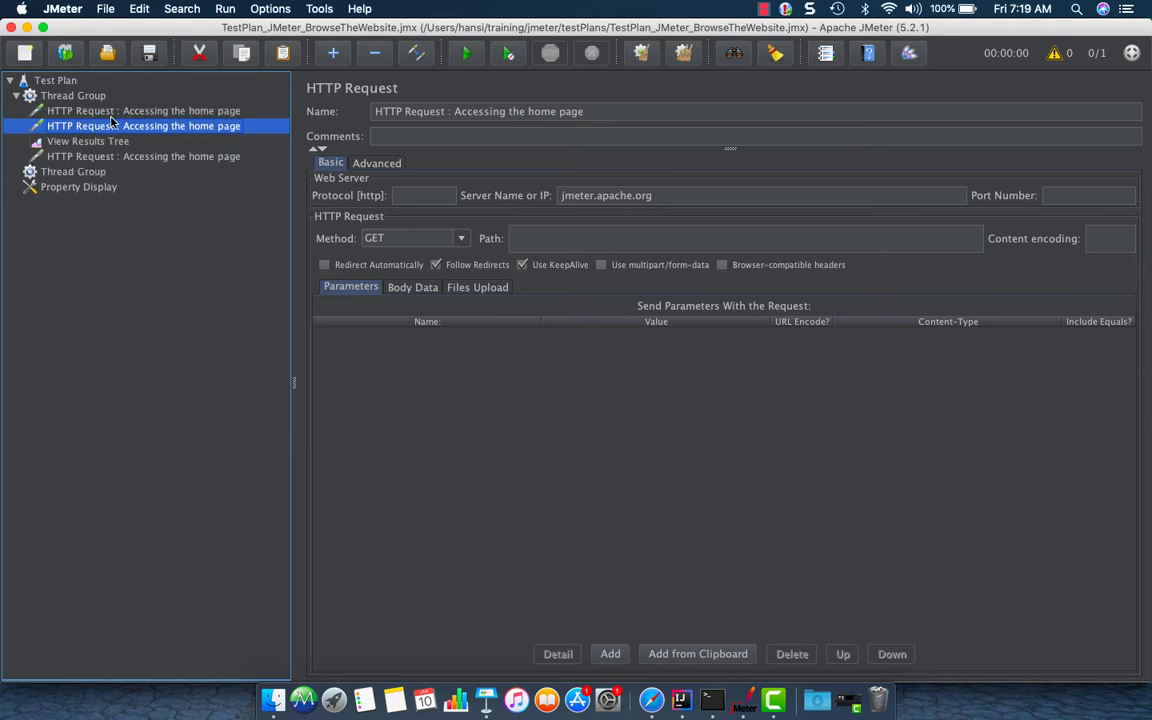
# Delete the description after 'HTTP Request :' in the copied request's name
pyautogui.moveTo(454, 111); pyautogui.dragTo(630, 111)
pyautogui.press('BackSpace')
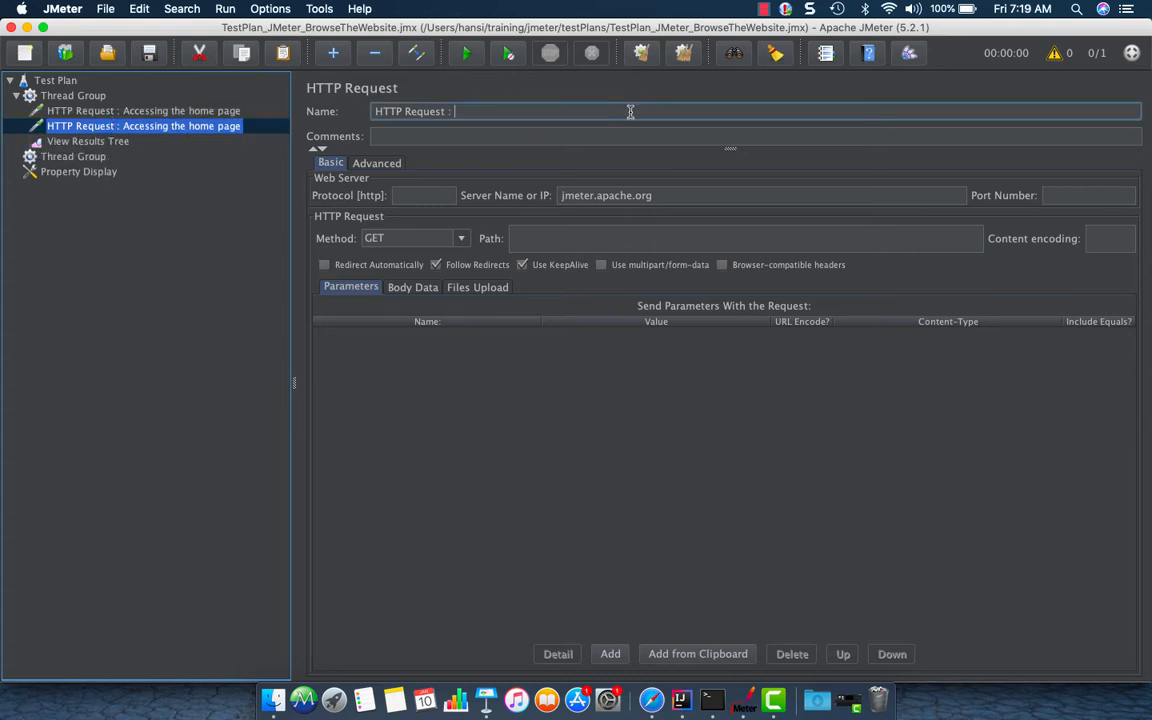
# Switch to Safari, open the Release Notes page and copy its path /changes.html from the address bar
pyautogui.click(651, 699)
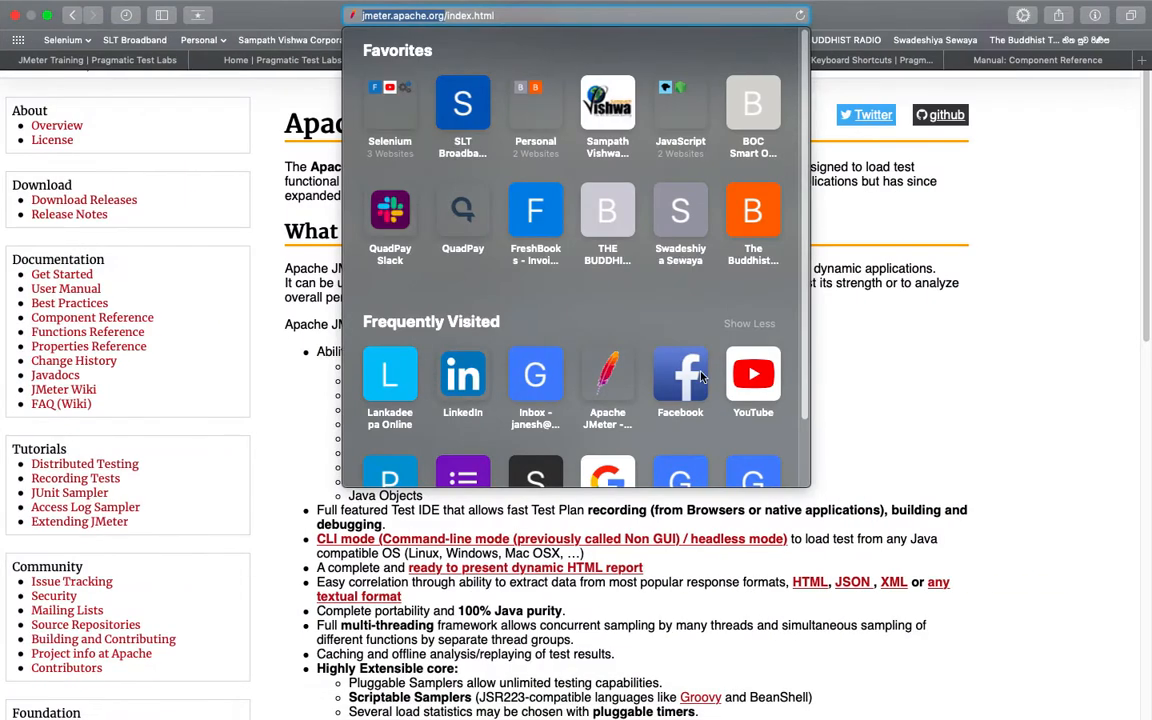
pyautogui.click(233, 119)
pyautogui.click(84, 216)
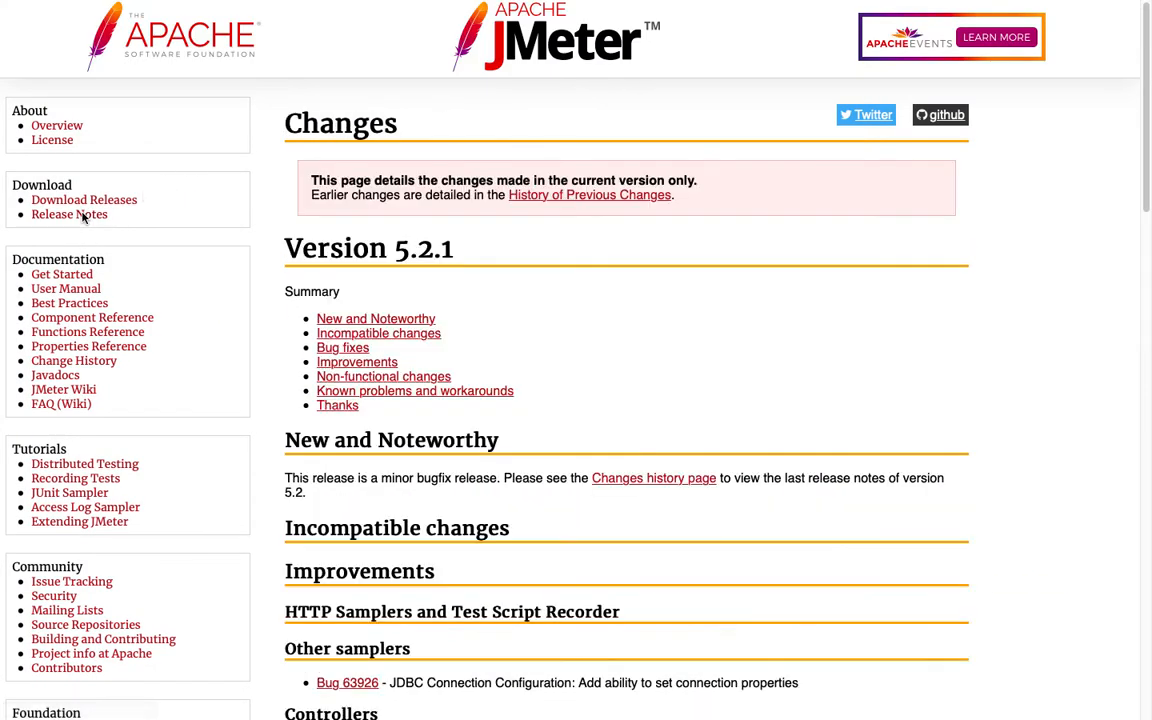
pyautogui.moveTo(621, 5)
pyautogui.click(608, 31)
pyautogui.moveTo(519, 33); pyautogui.dragTo(444, 30)
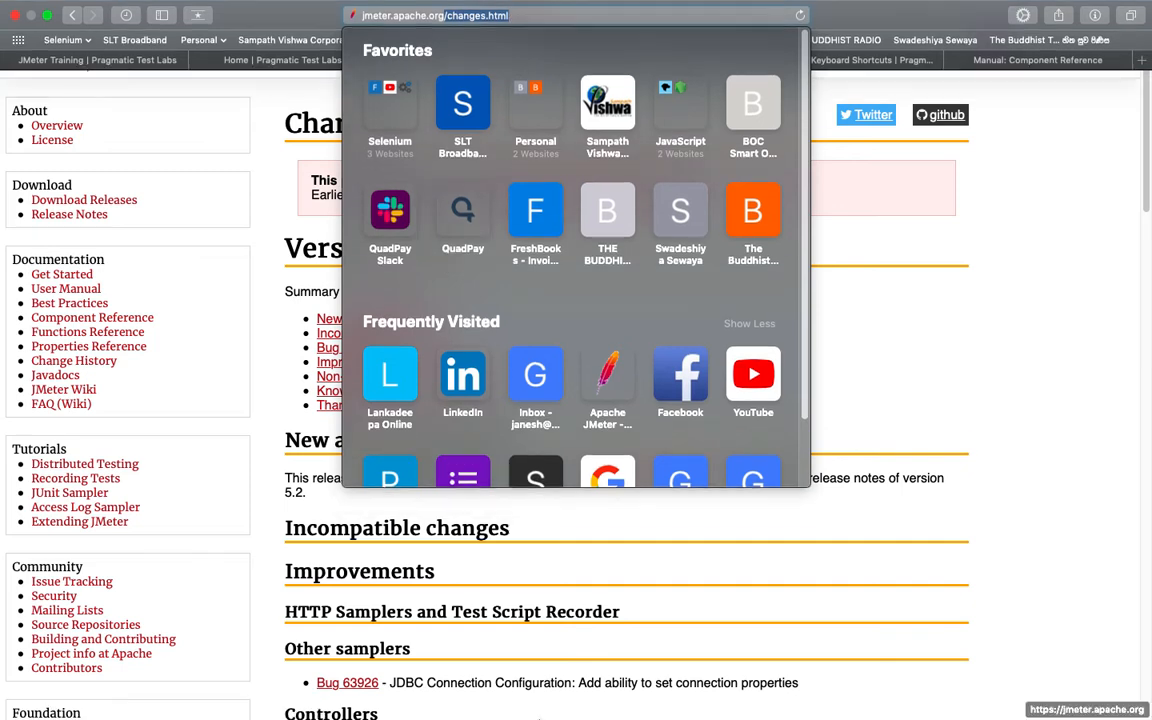
pyautogui.moveTo(577, 712)
# Paste /changes.html into the copied HTTP request's path
pyautogui.click(746, 708)
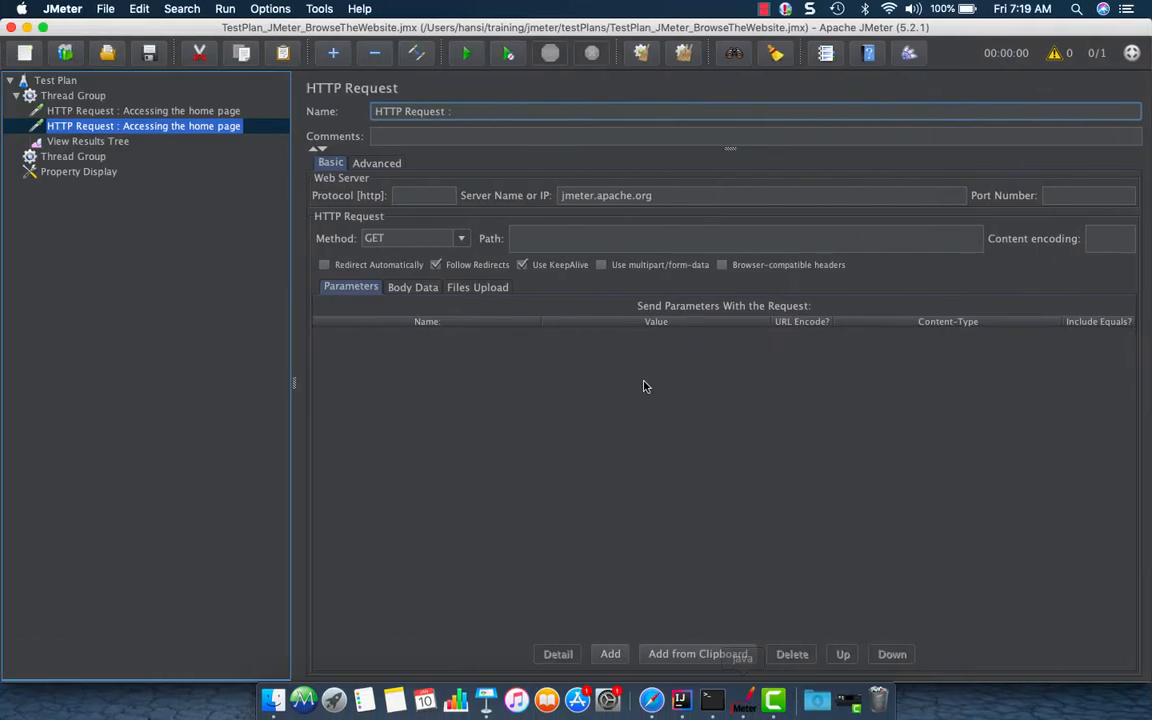
pyautogui.click(540, 242)
pyautogui.write('/changes.html')
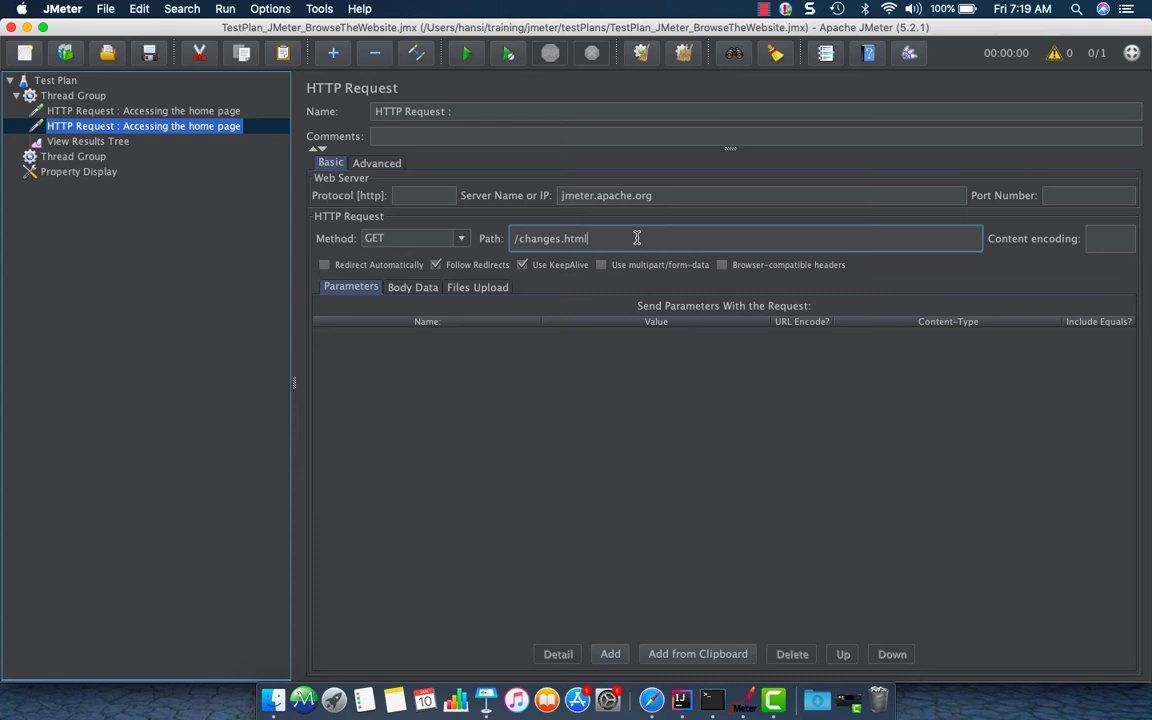
pyautogui.click(648, 193)
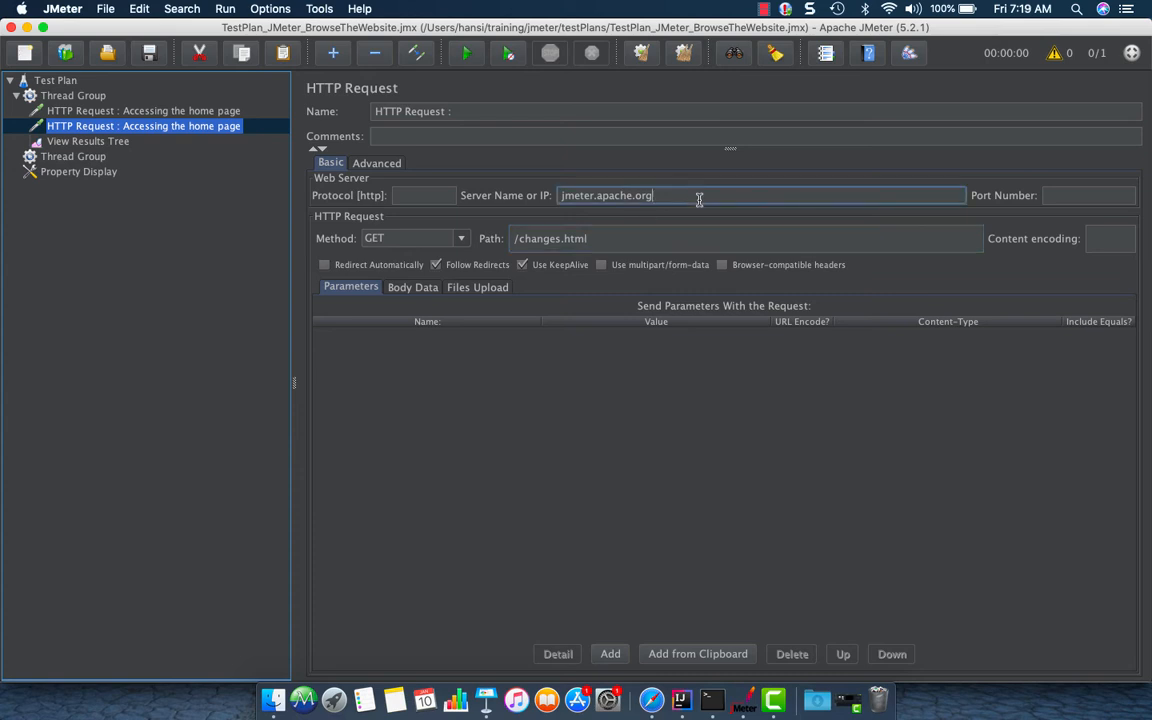
# Rename the copied request as HTTP Request : Accesing release note page
pyautogui.click(225, 113)
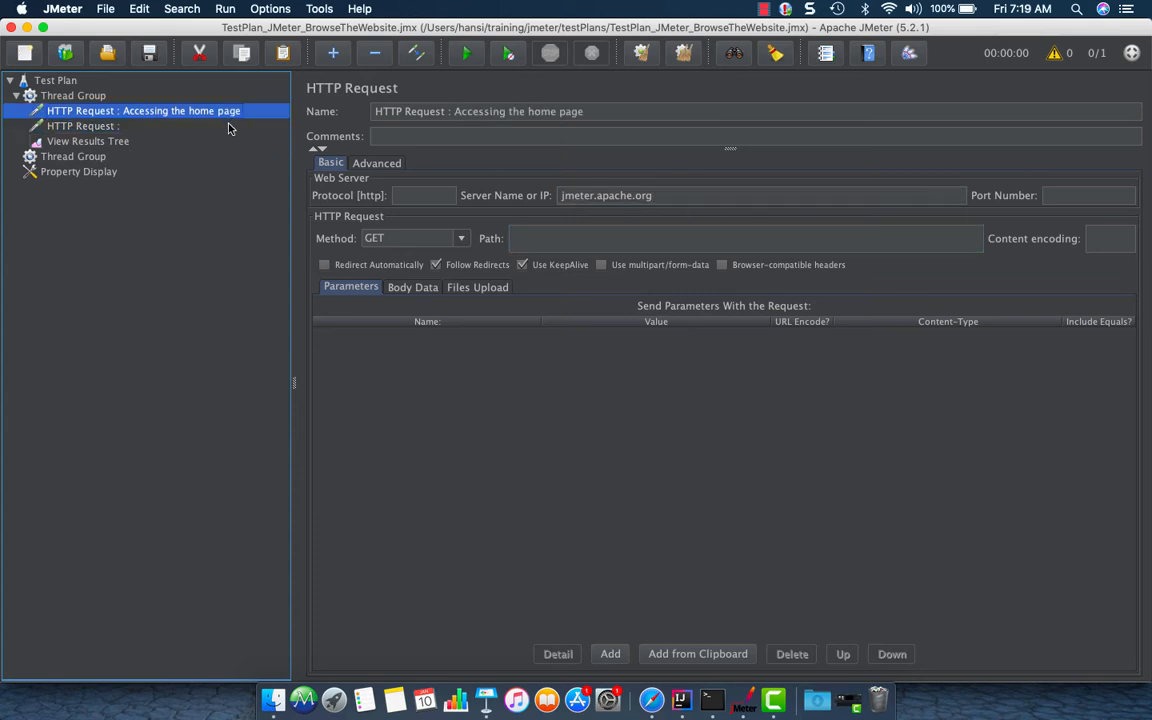
pyautogui.click(95, 121)
pyautogui.click(523, 113)
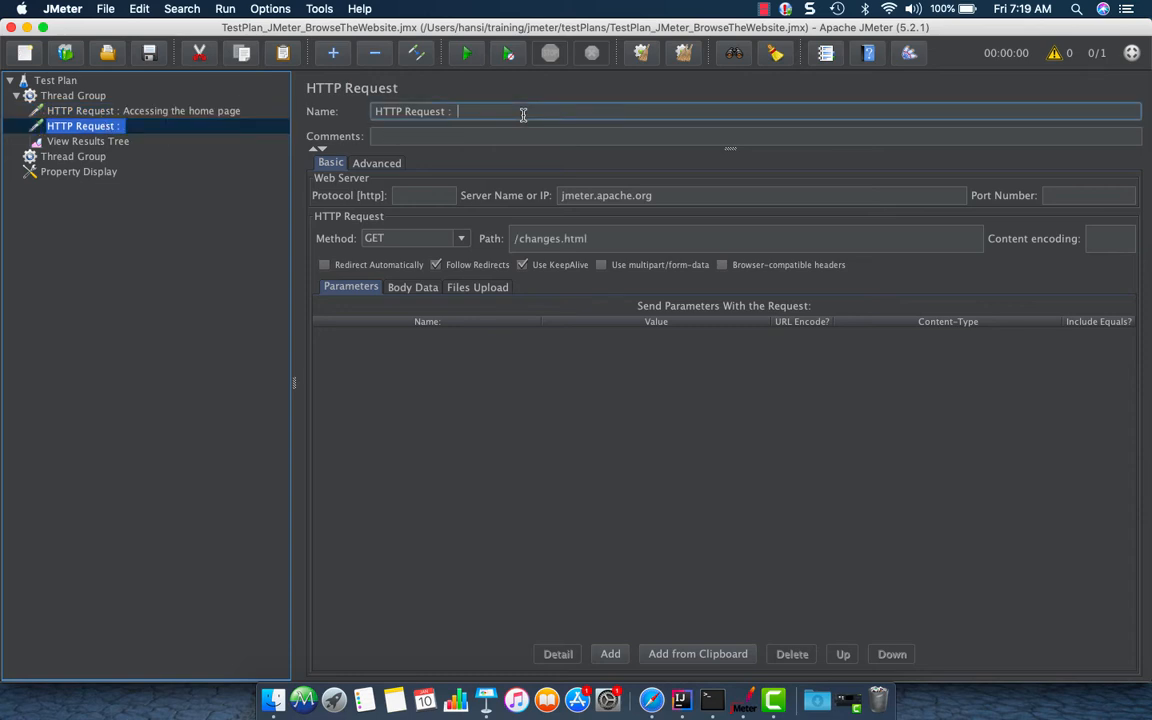
pyautogui.write('Accesing release note page')
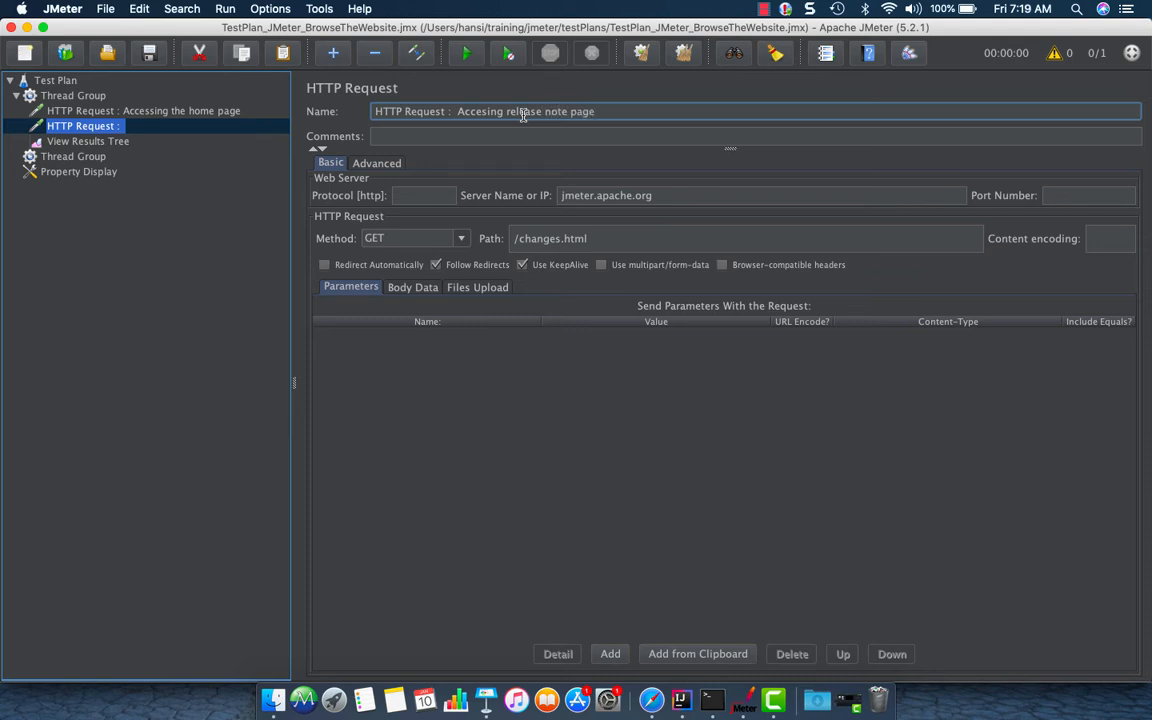
# Compare the two HTTP requests and select the copied request's server name
pyautogui.click(116, 140)
pyautogui.click(125, 127)
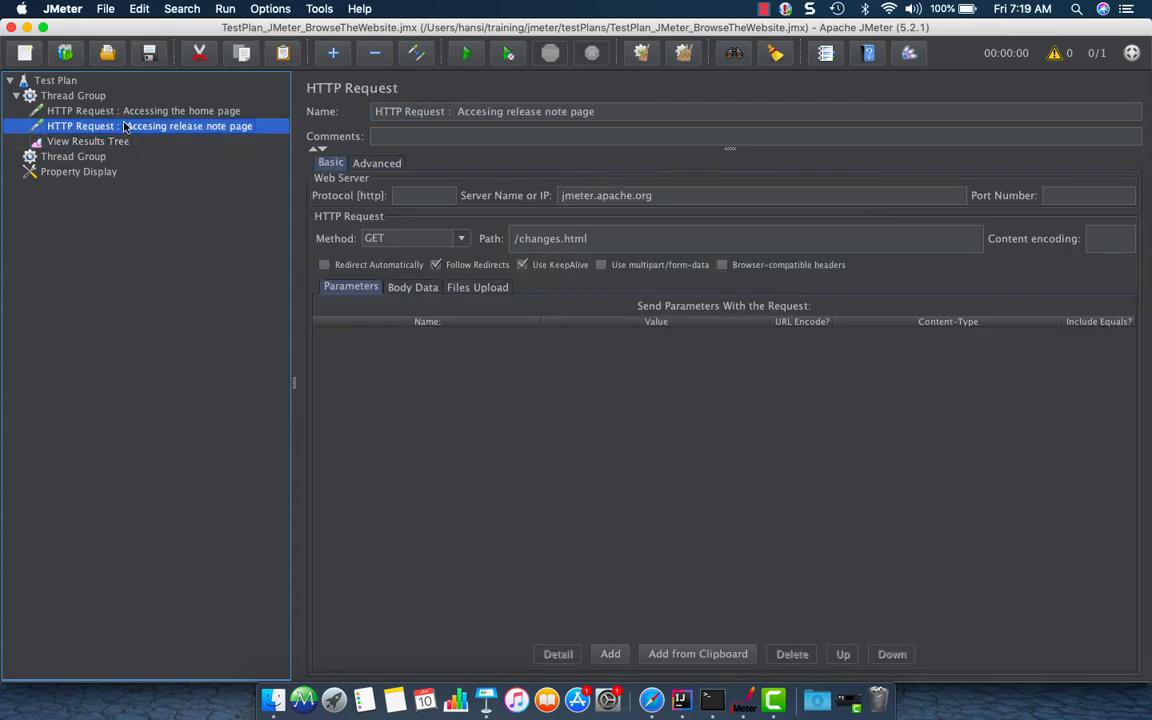
pyautogui.click(114, 111)
pyautogui.click(114, 125)
pyautogui.moveTo(655, 196); pyautogui.dragTo(558, 199)
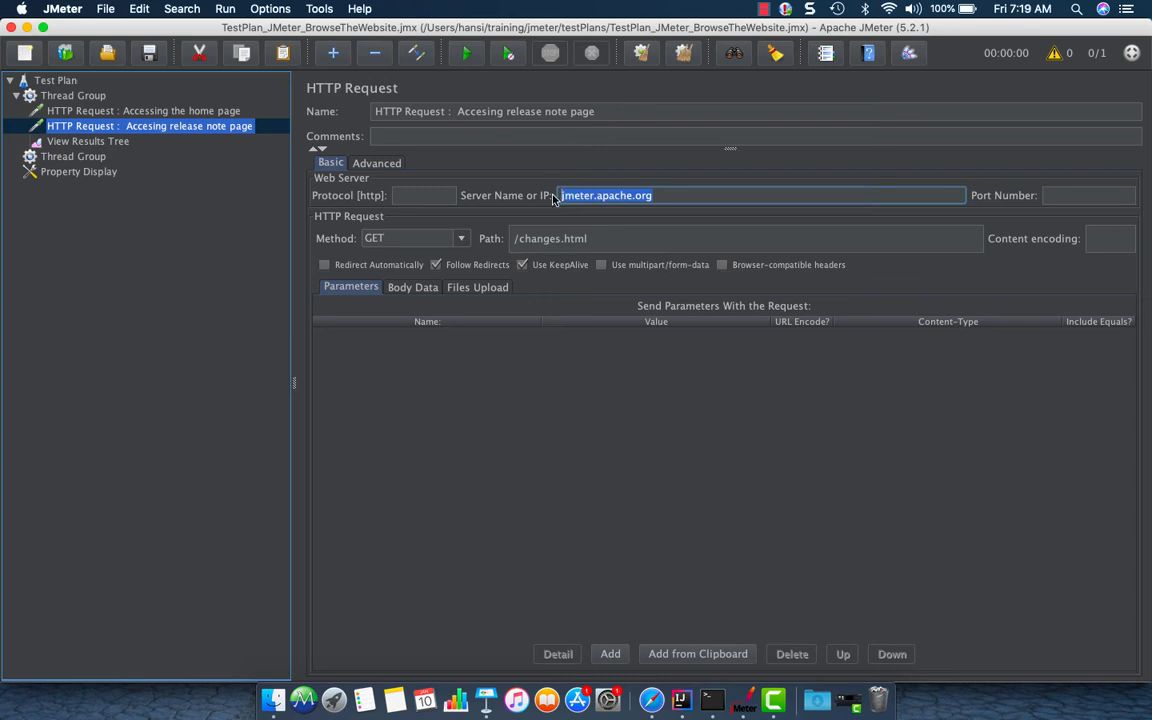
# Add an HTTP Request Defaults config element to the Thread Group and move it above the HTTP requests
pyautogui.click(94, 99)
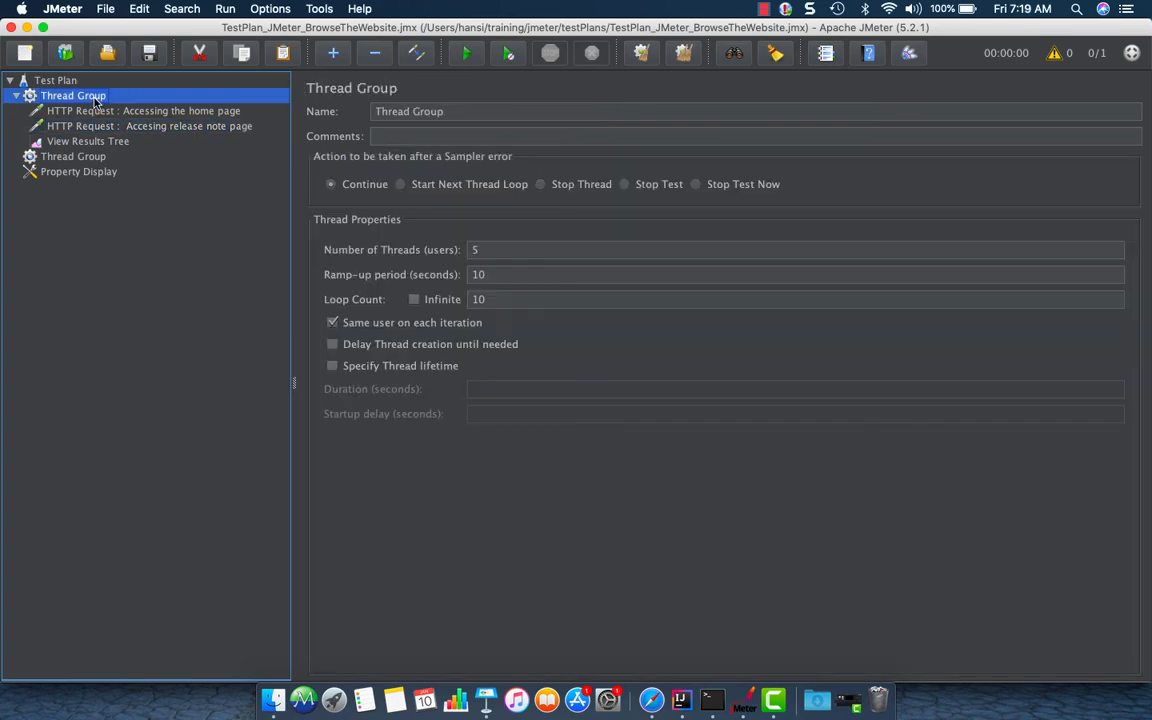
pyautogui.rightClick(95, 100)
pyautogui.moveTo(116, 108)
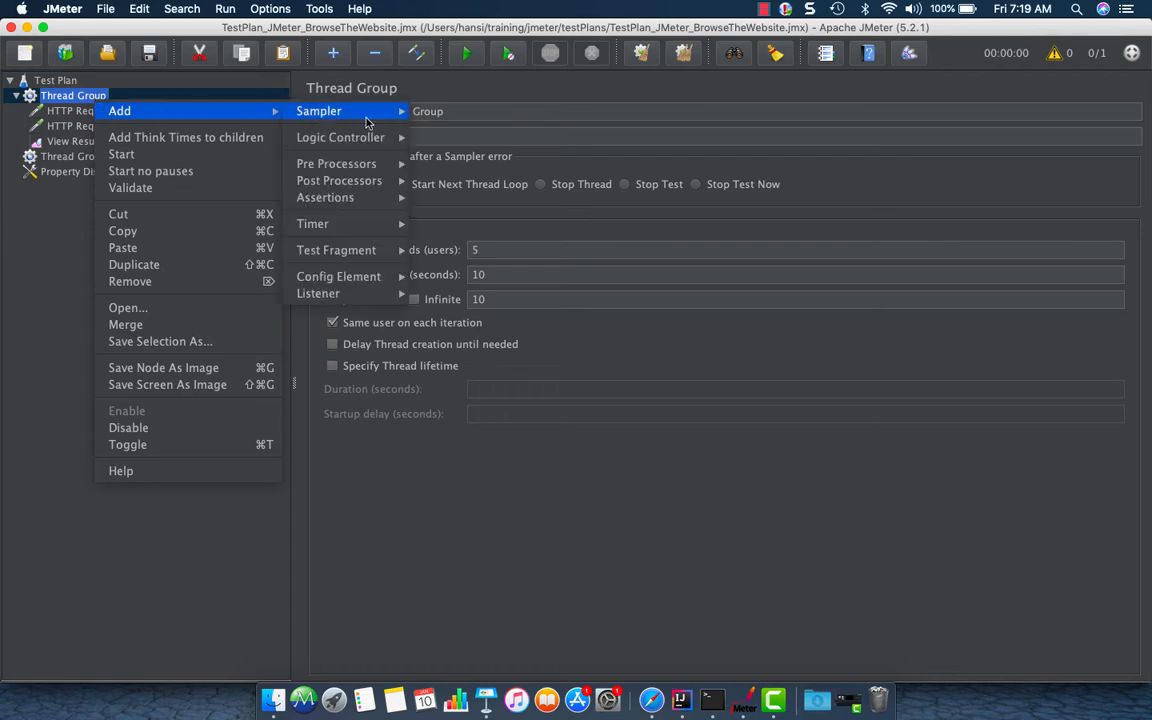
pyautogui.moveTo(369, 281)
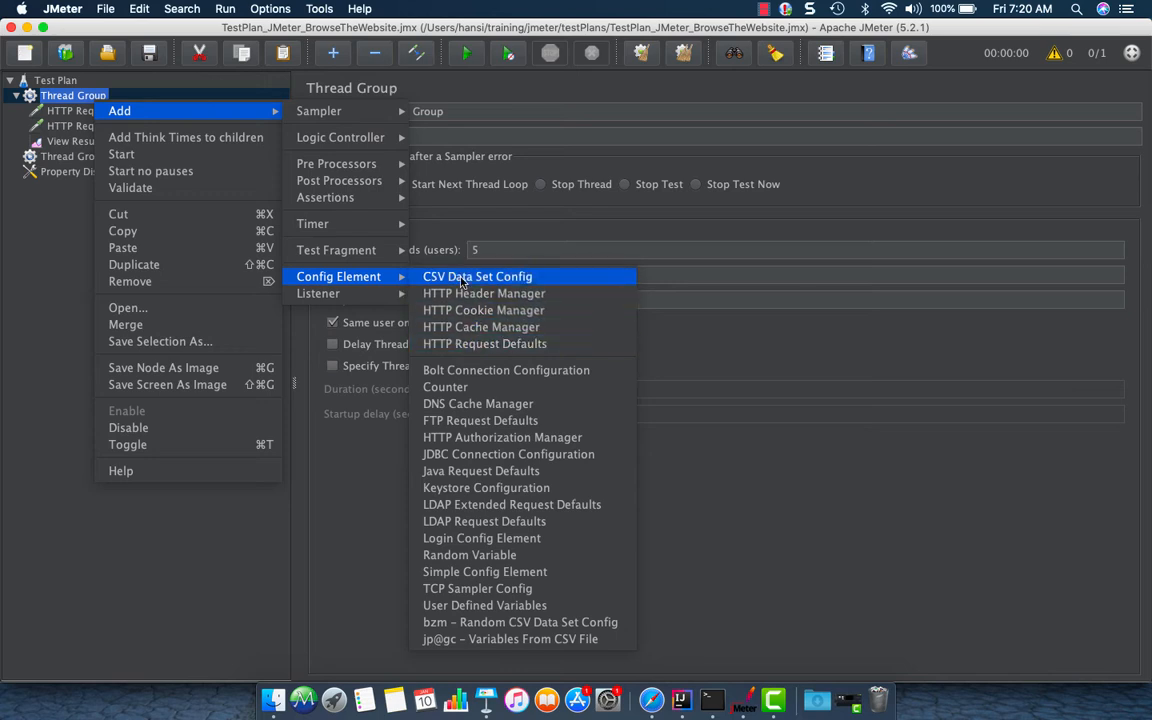
pyautogui.click(519, 345)
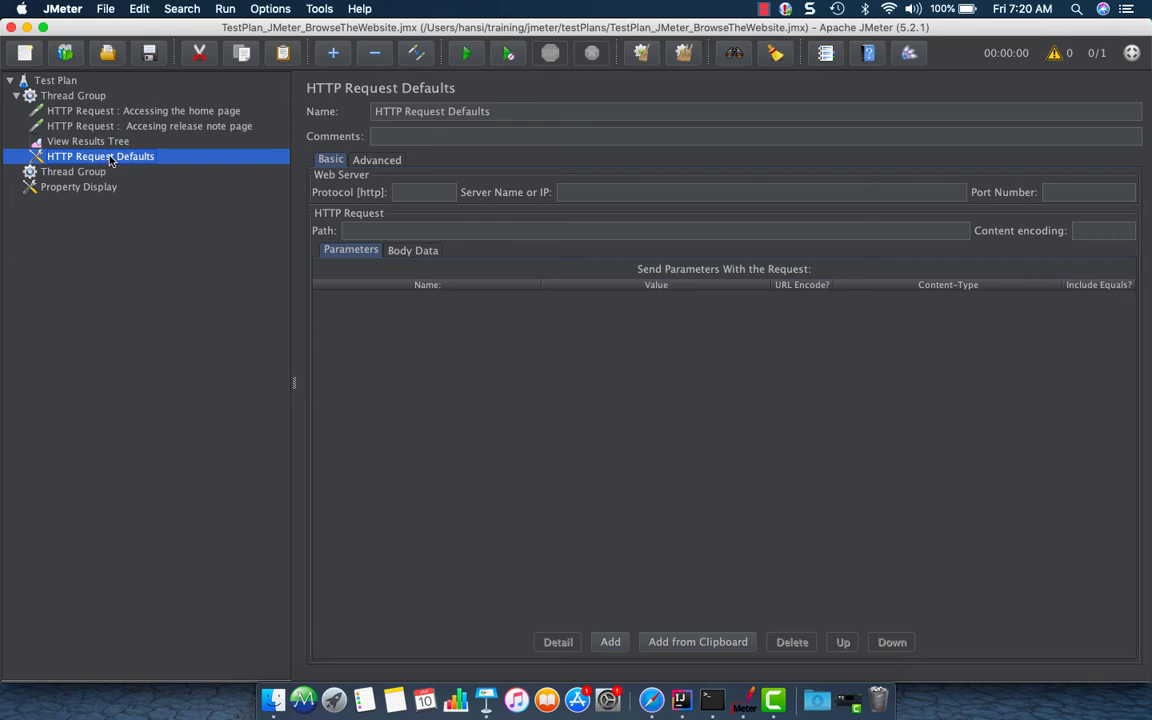
pyautogui.moveTo(113, 158); pyautogui.dragTo(107, 107)
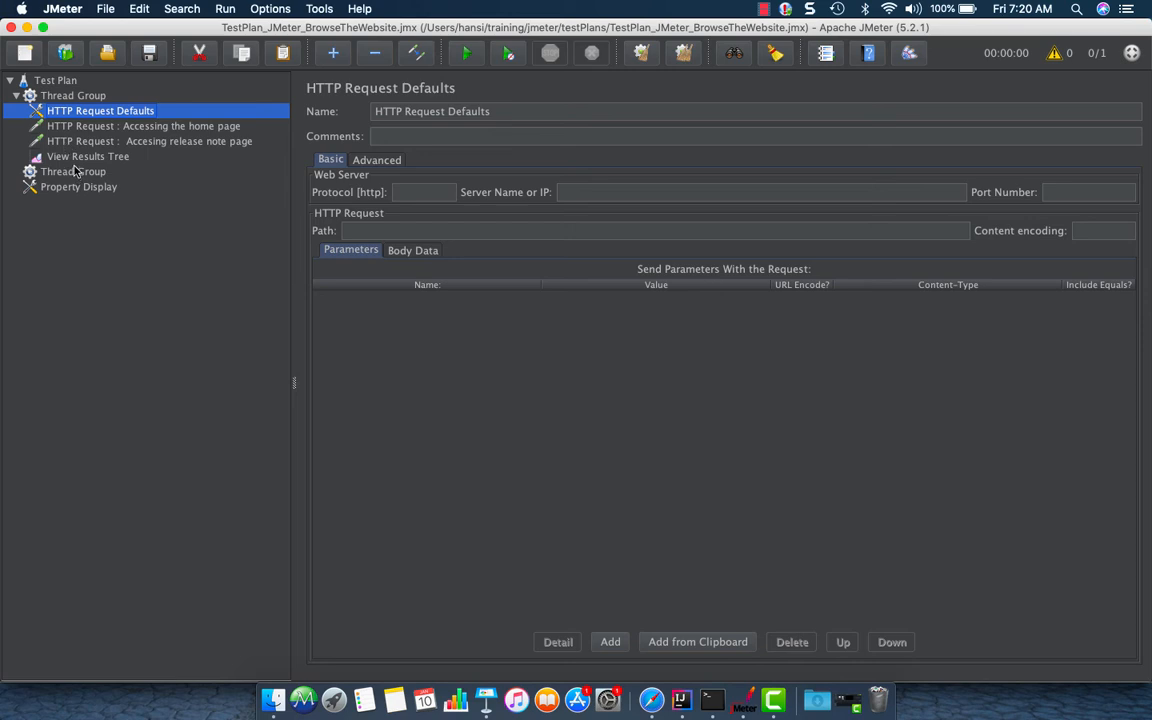
# Move the server name jmeter.apache.org out of the home page request and into the HTTP Request Defaults
pyautogui.click(110, 117)
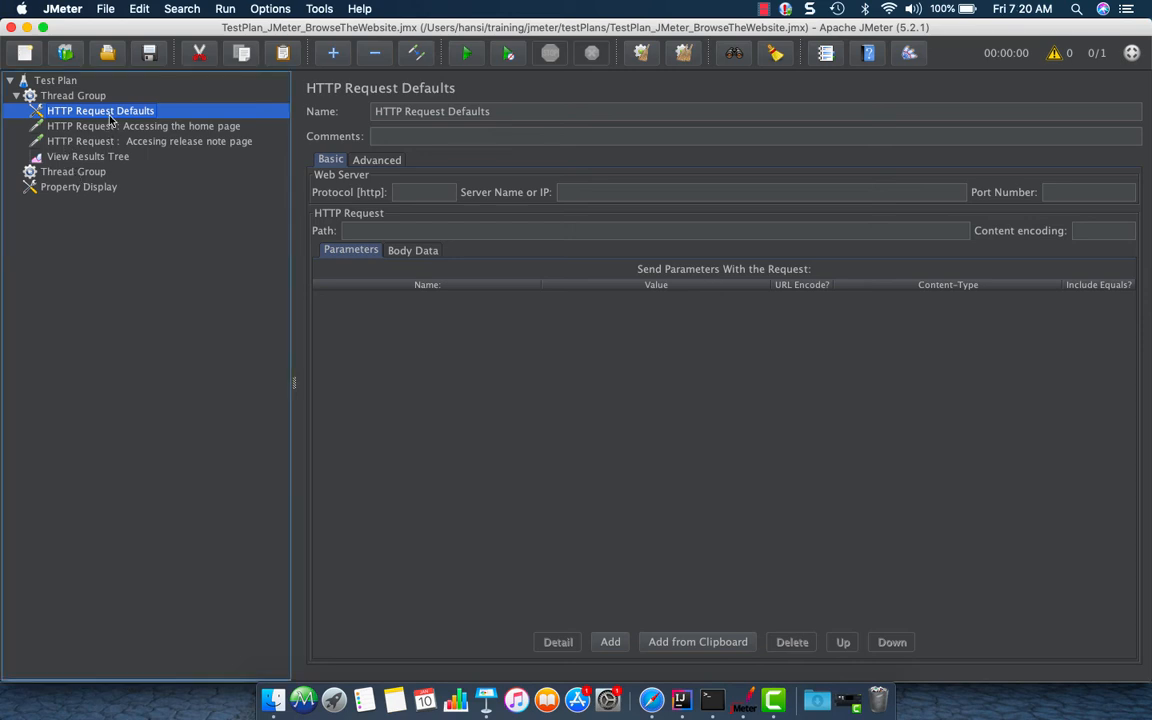
pyautogui.click(583, 195)
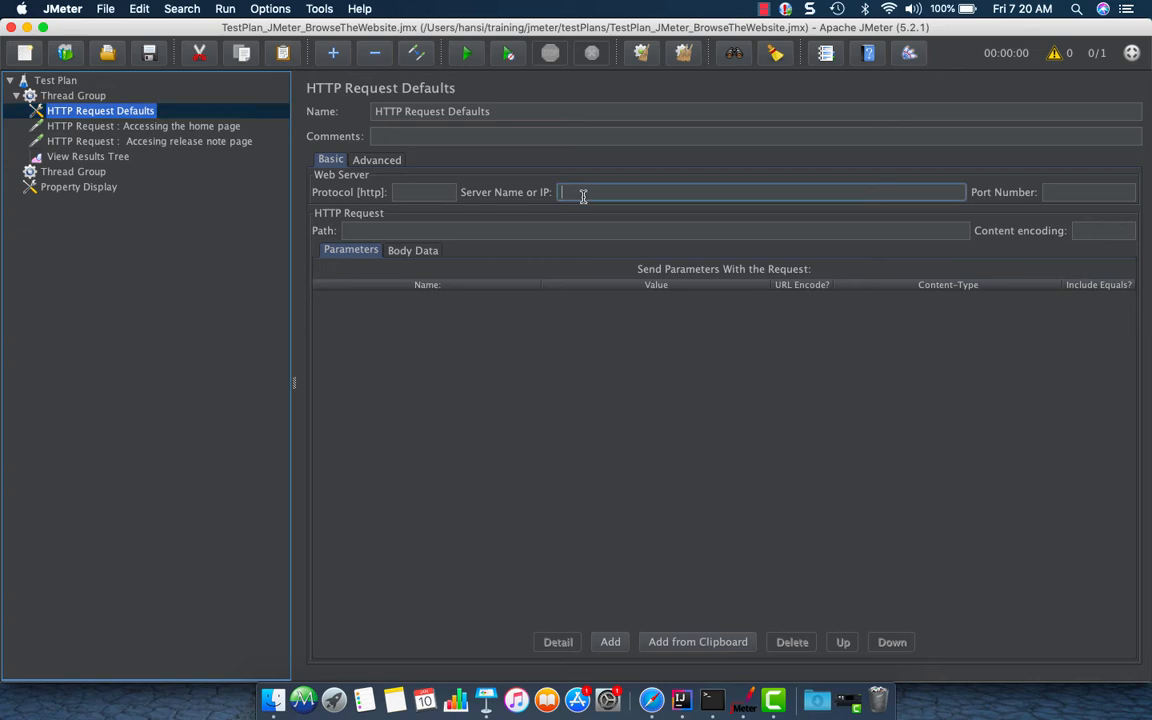
pyautogui.click(172, 126)
pyautogui.moveTo(697, 193); pyautogui.dragTo(460, 188)
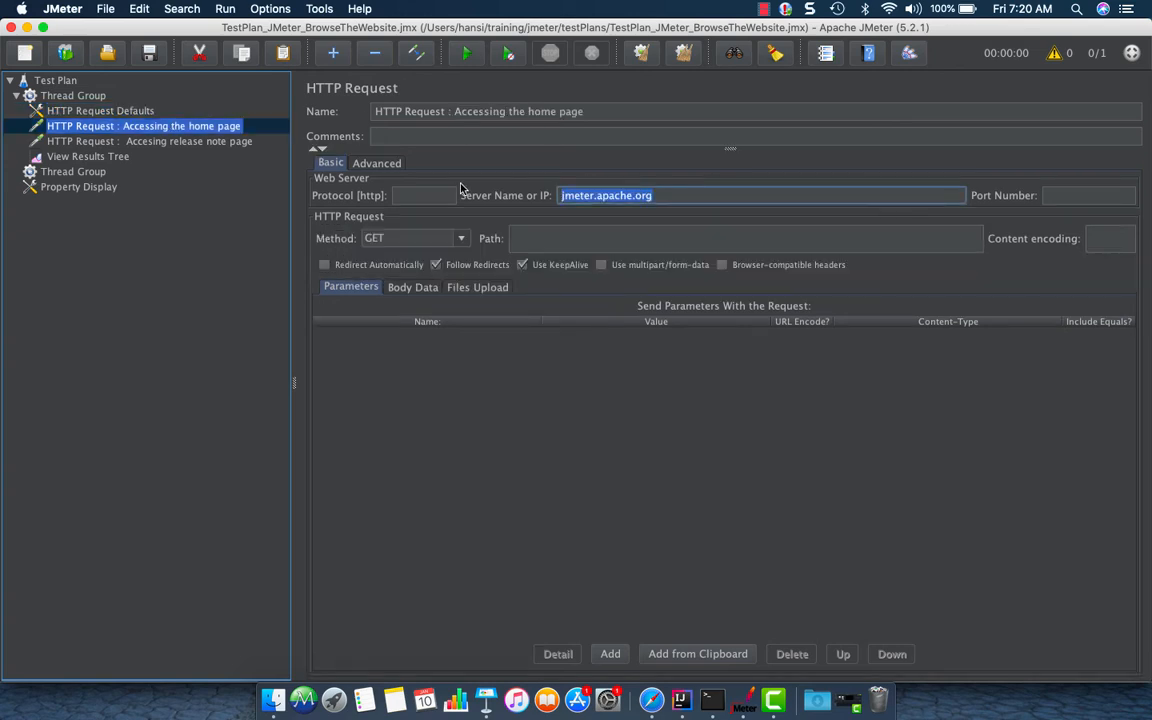
pyautogui.press('super+x')
pyautogui.click(140, 108)
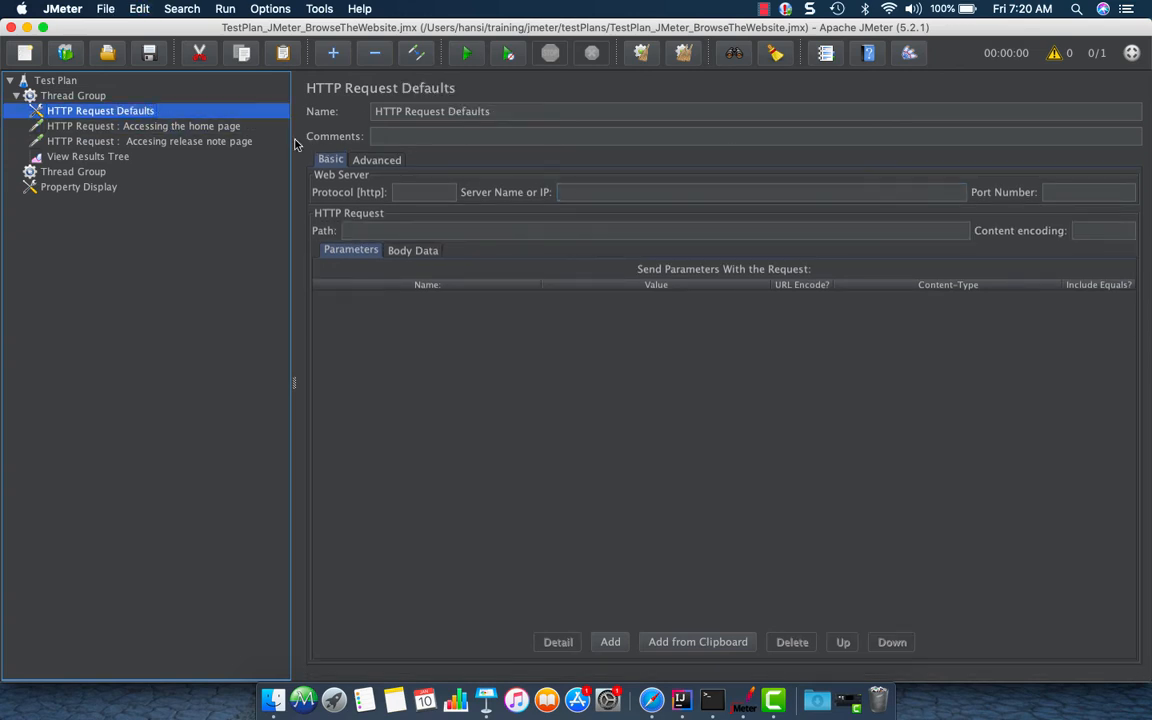
pyautogui.click(642, 191)
pyautogui.press('super+v')
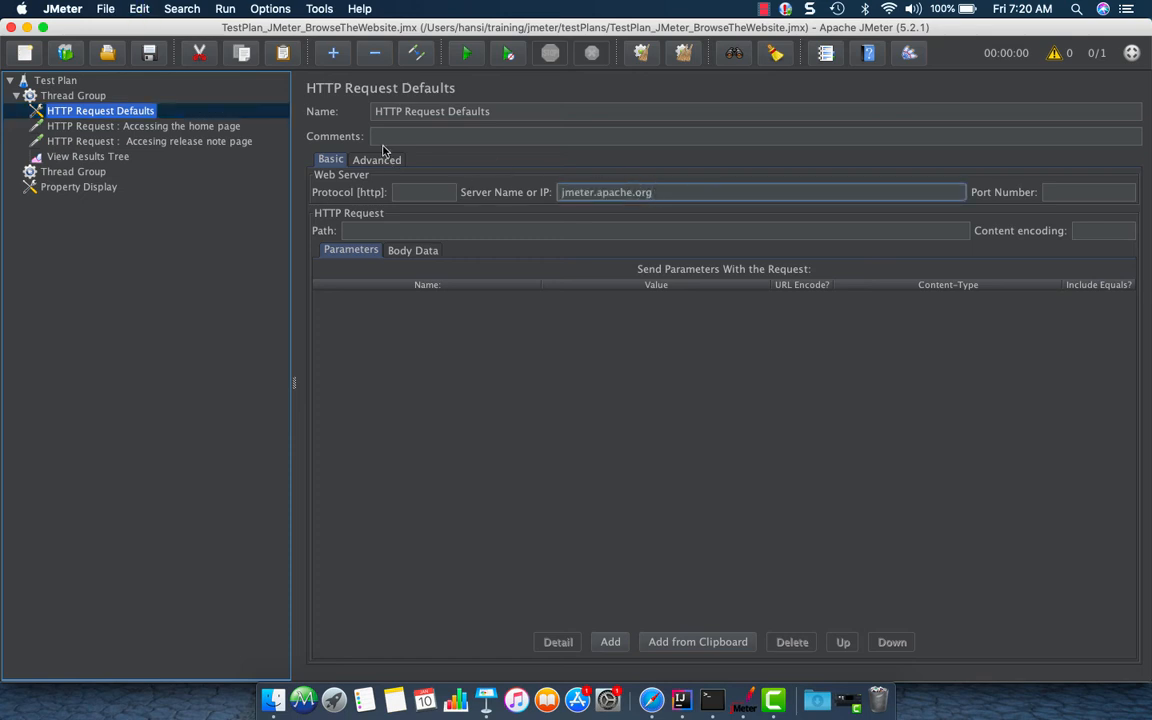
# Clear the server name from the release note page request
pyautogui.click(172, 126)
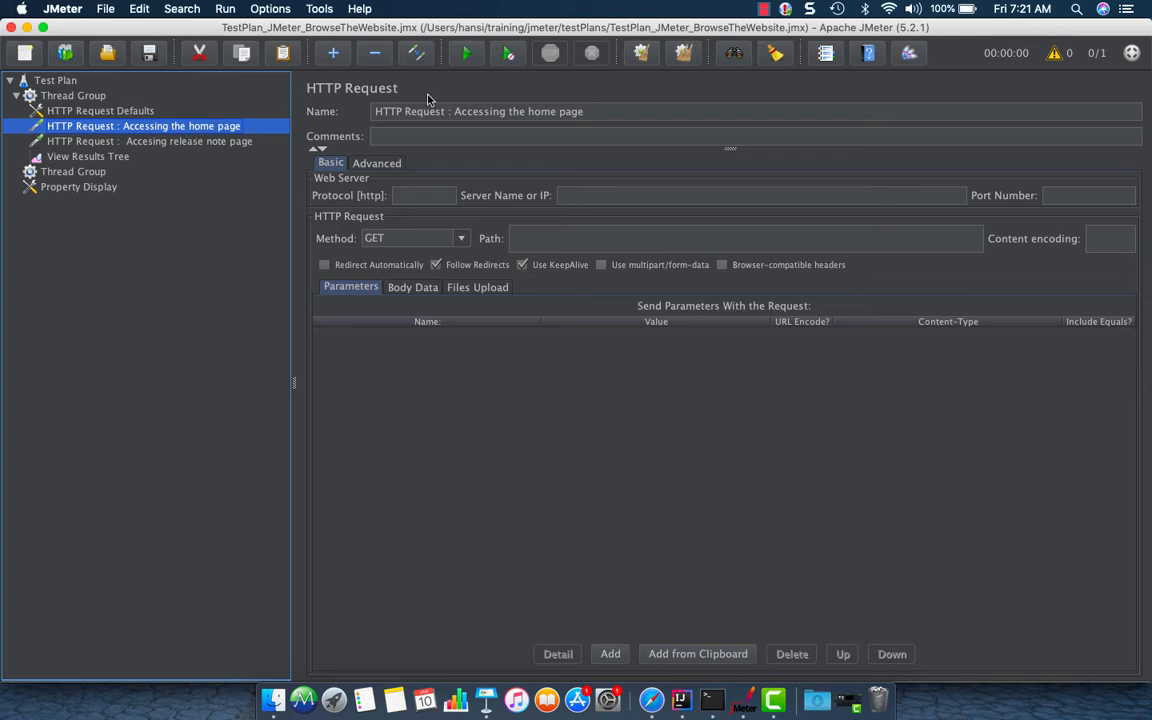
pyautogui.click(140, 114)
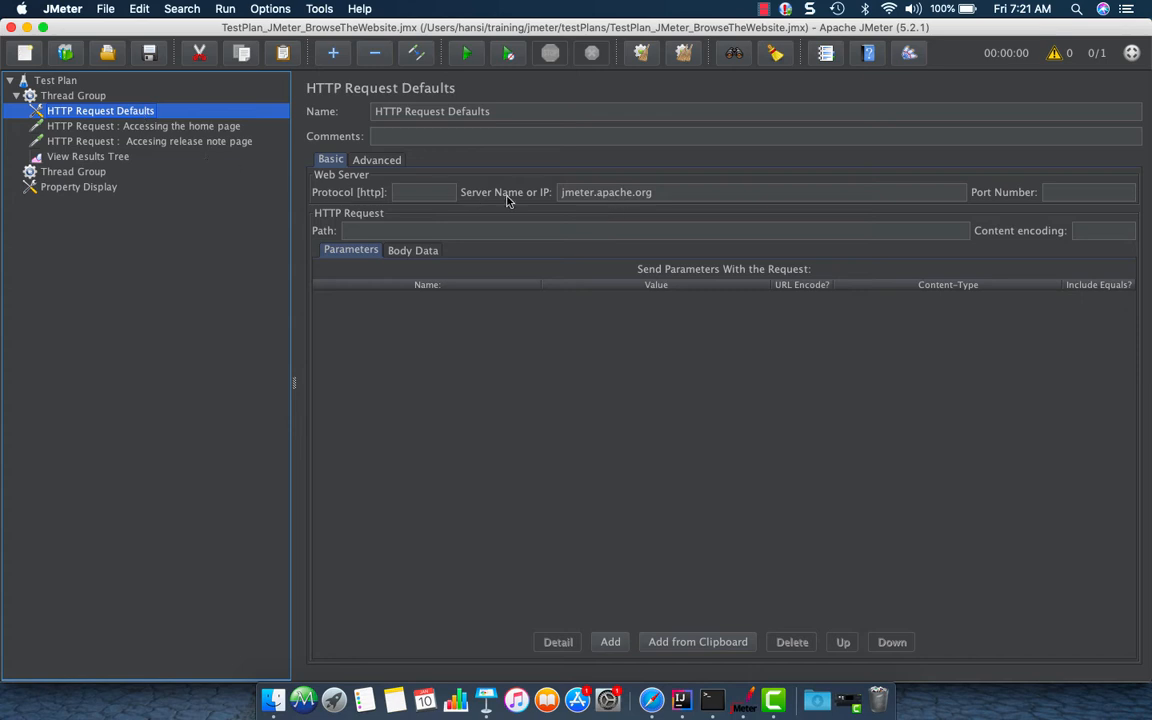
pyautogui.moveTo(676, 190); pyautogui.dragTo(496, 178)
pyautogui.click(215, 127)
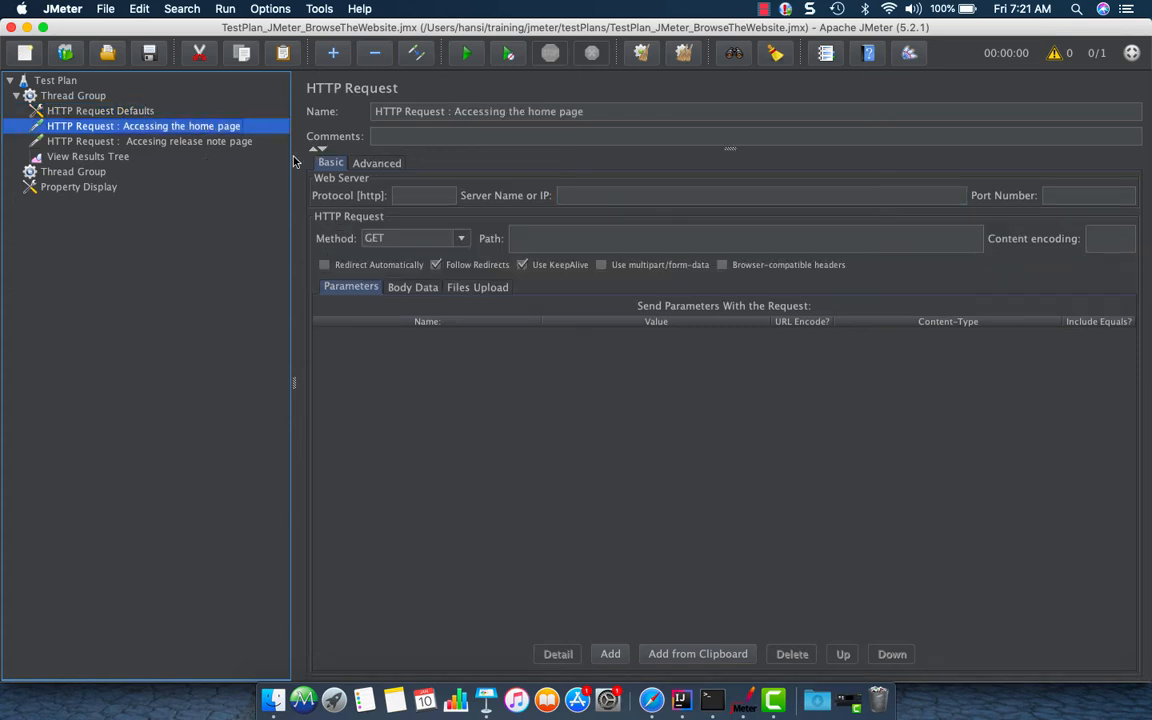
pyautogui.click(167, 143)
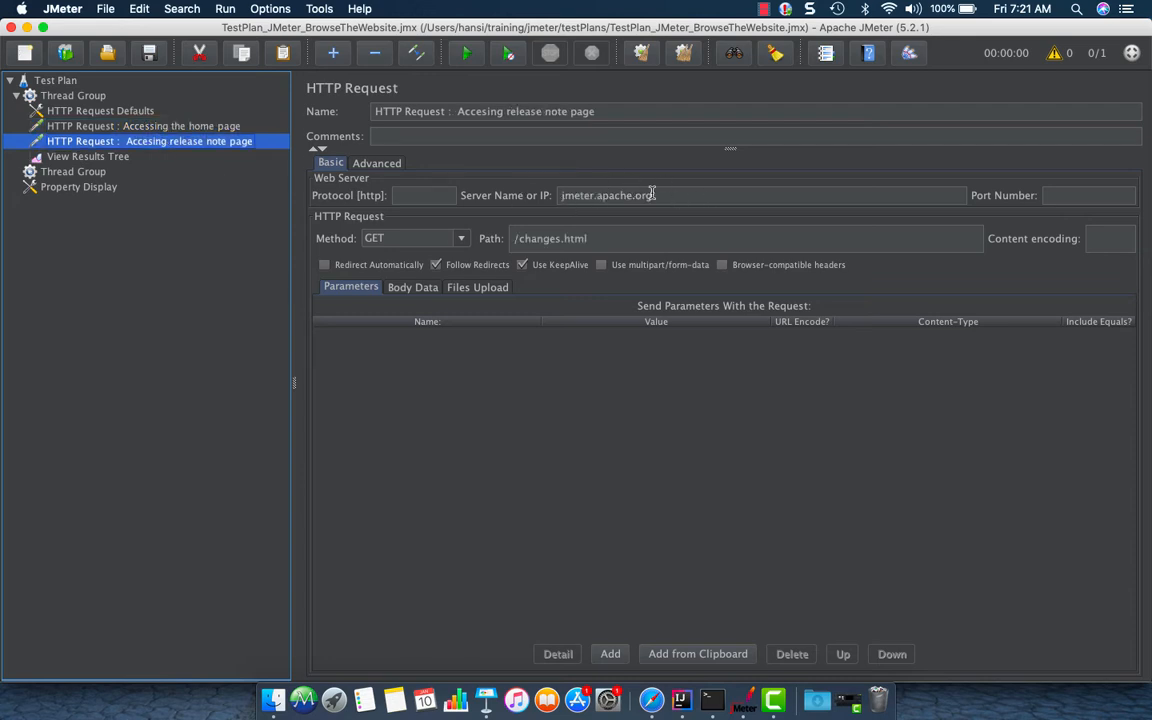
pyautogui.moveTo(661, 195); pyautogui.dragTo(560, 192)
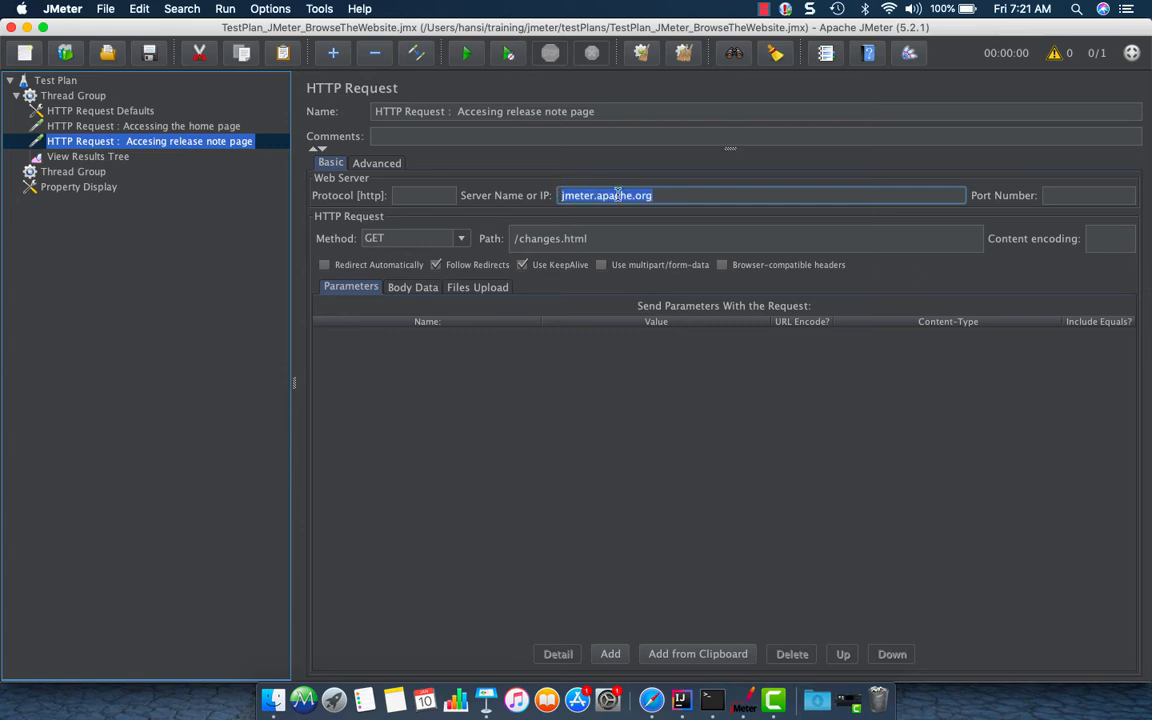
pyautogui.press('BackSpace')
# Review the server settings of the HTTP Request Defaults and both HTTP requests
pyautogui.click(117, 156)
pyautogui.click(110, 141)
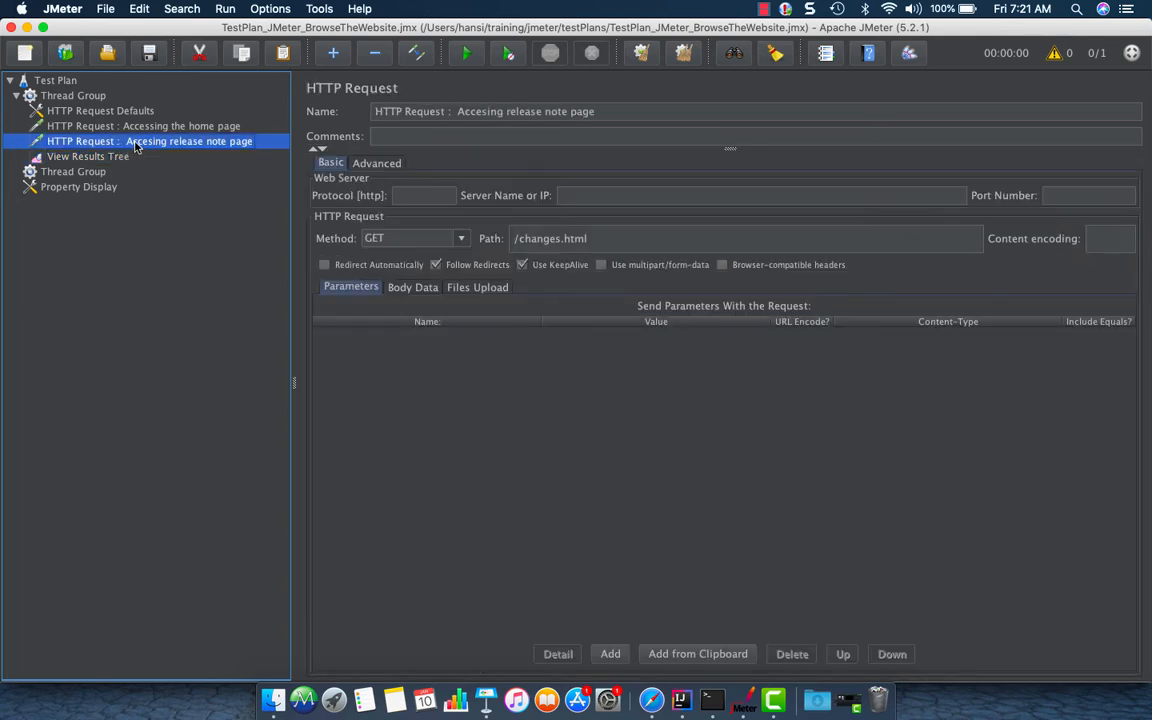
pyautogui.click(131, 128)
pyautogui.click(122, 113)
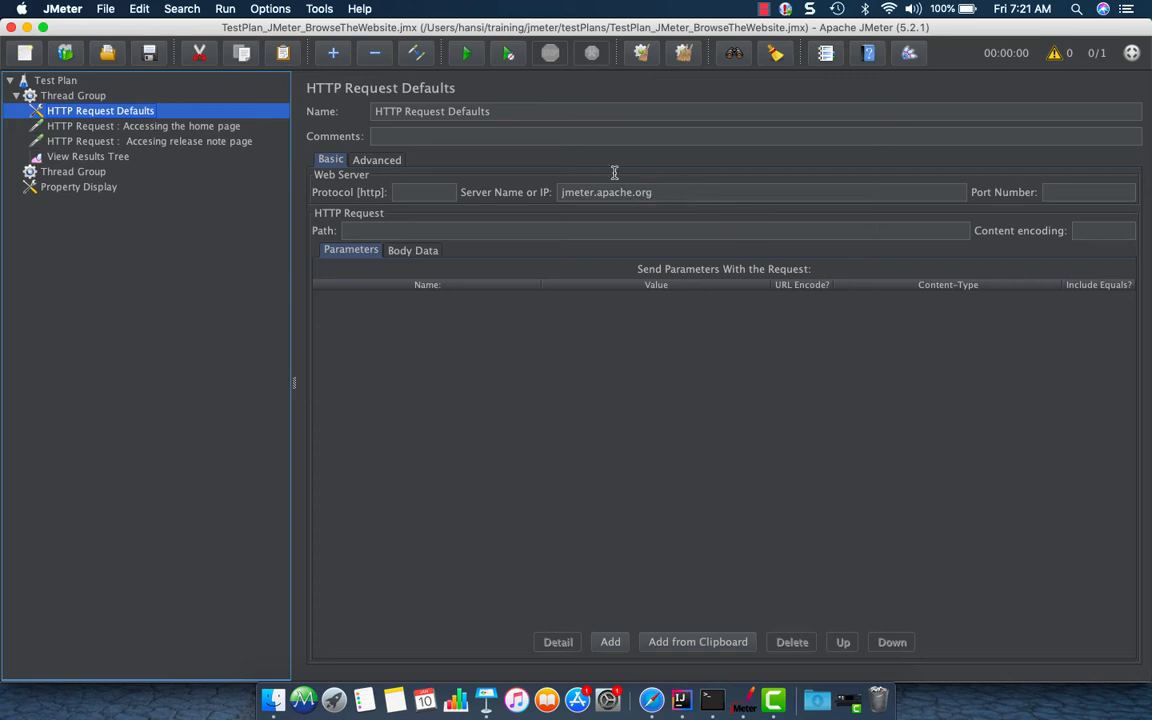
pyautogui.moveTo(663, 193); pyautogui.dragTo(557, 192)
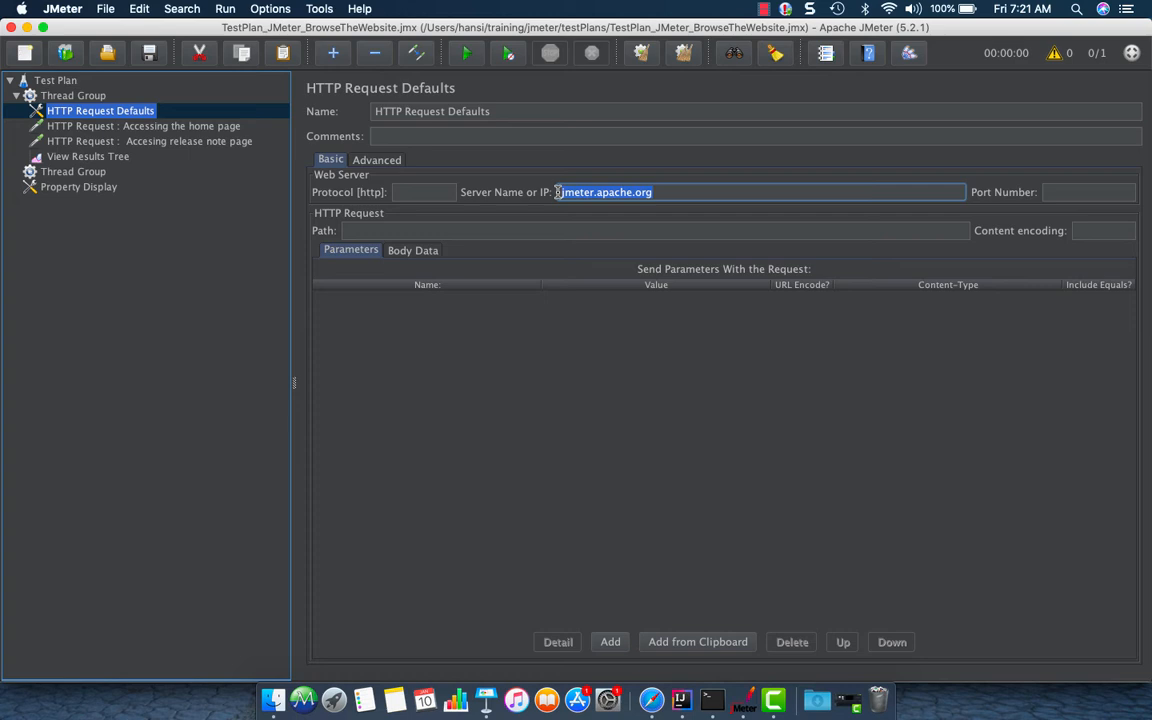
pyautogui.click(672, 192)
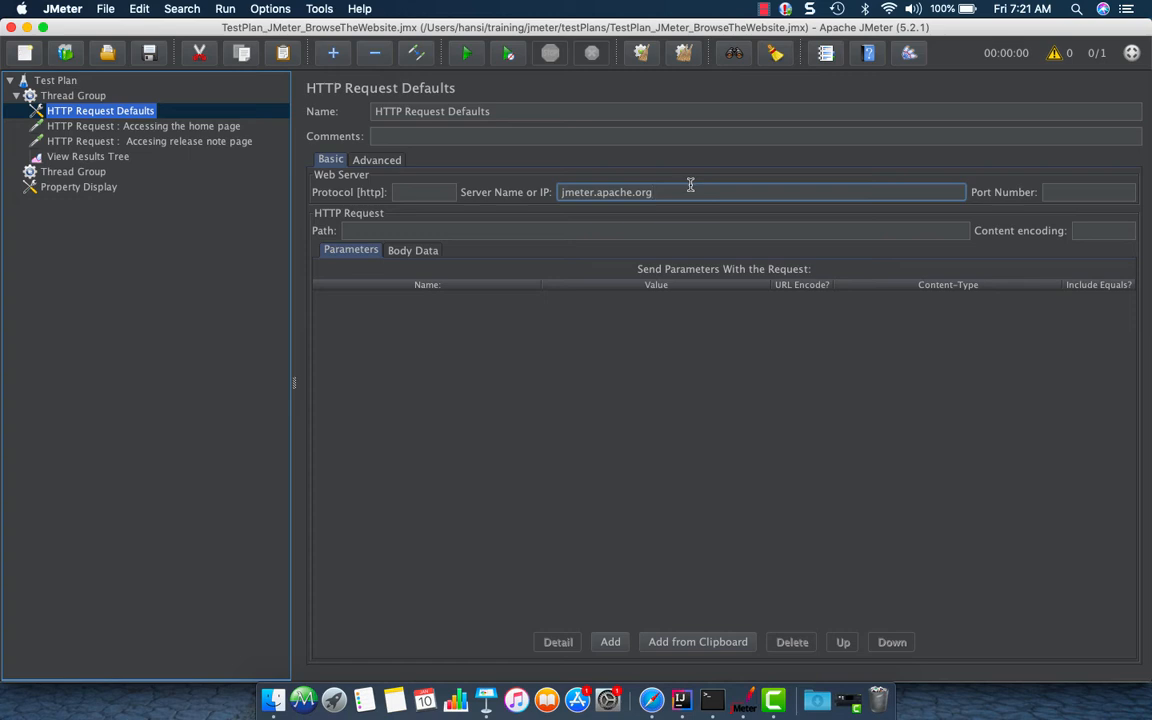
pyautogui.click(113, 129)
pyautogui.click(118, 155)
pyautogui.click(125, 143)
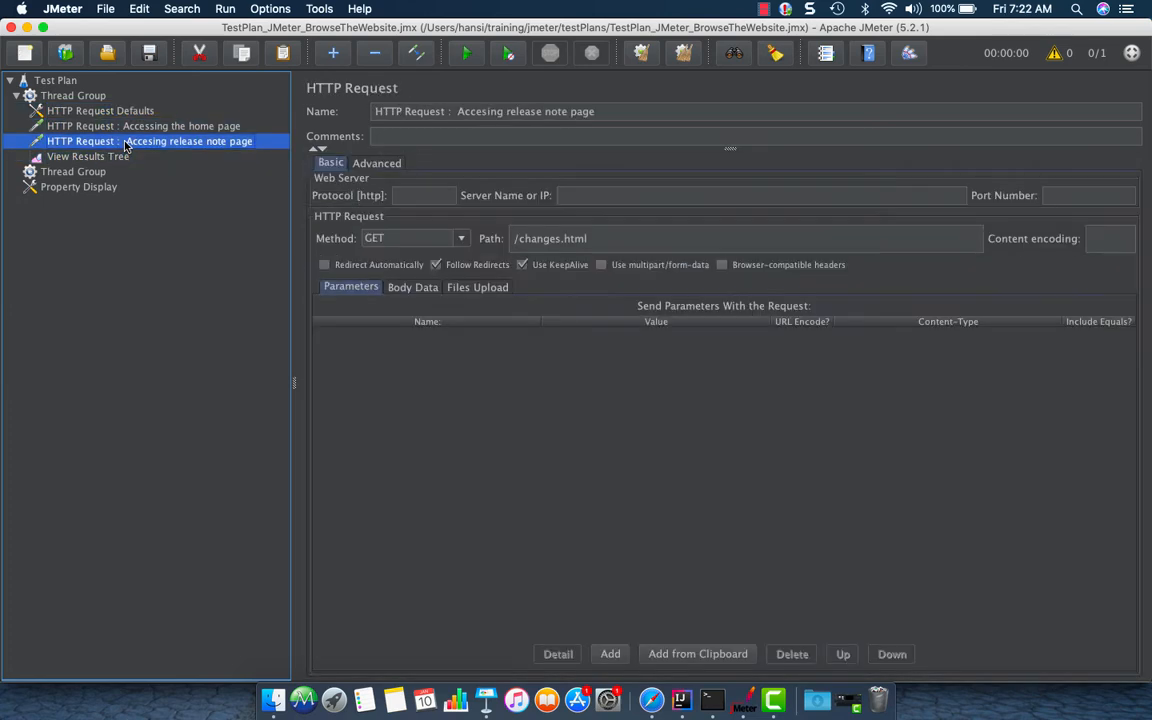
# Duplicate the release note page request and clear the copy's path
pyautogui.click(85, 98)
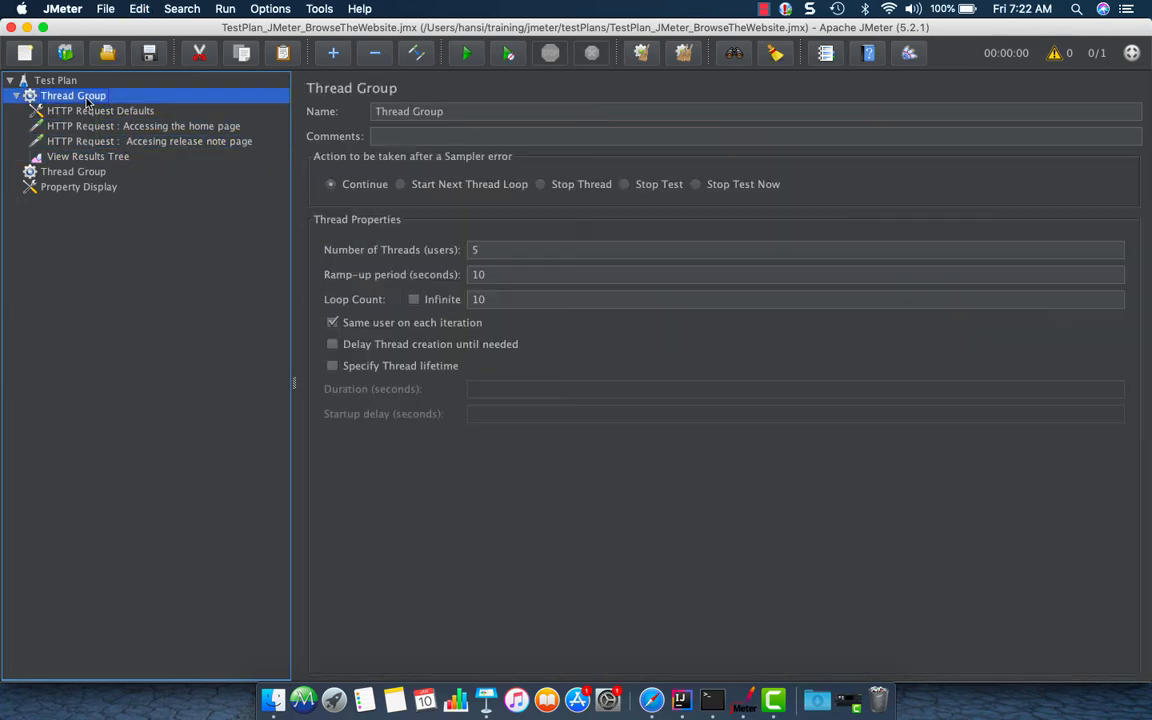
pyautogui.moveTo(100, 142)
pyautogui.mouseDown()
pyautogui.moveTo(120, 170)
pyautogui.moveTo(106, 141)
pyautogui.mouseUp()
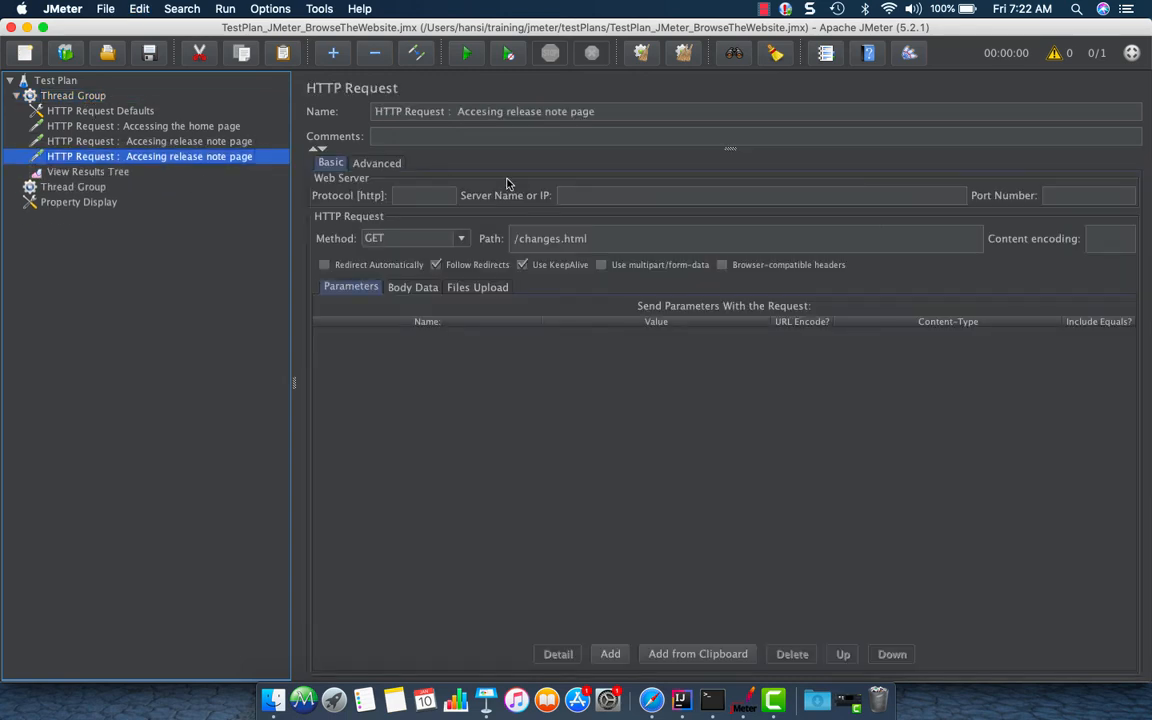
pyautogui.moveTo(598, 244); pyautogui.dragTo(474, 228)
pyautogui.press('BackSpace')
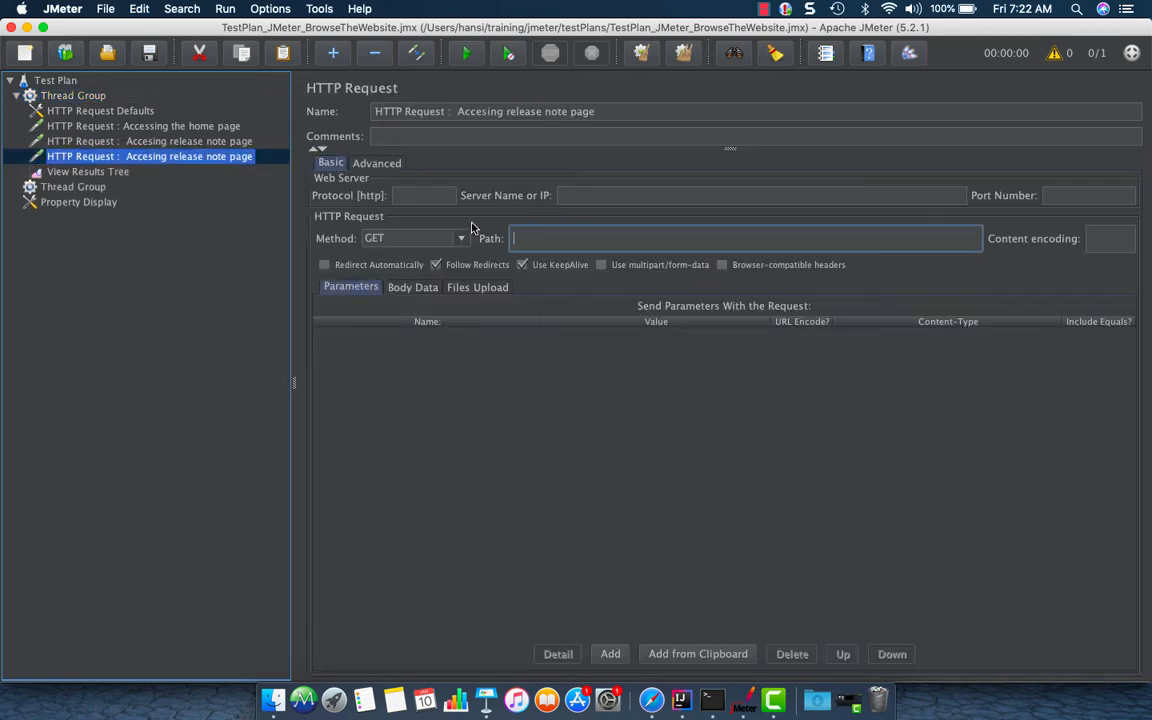
# Rename the copied request as HTTP Request : Accessing the best practices page
pyautogui.click(458, 111)
pyautogui.moveTo(458, 111); pyautogui.dragTo(684, 111)
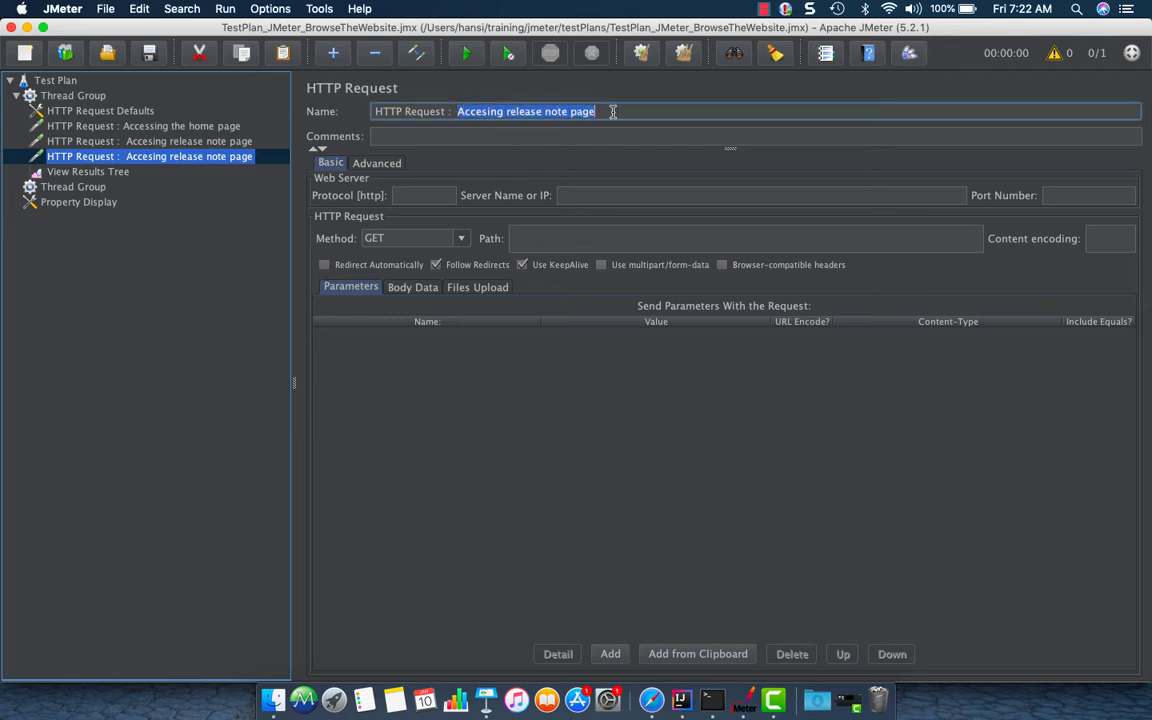
pyautogui.write('A')
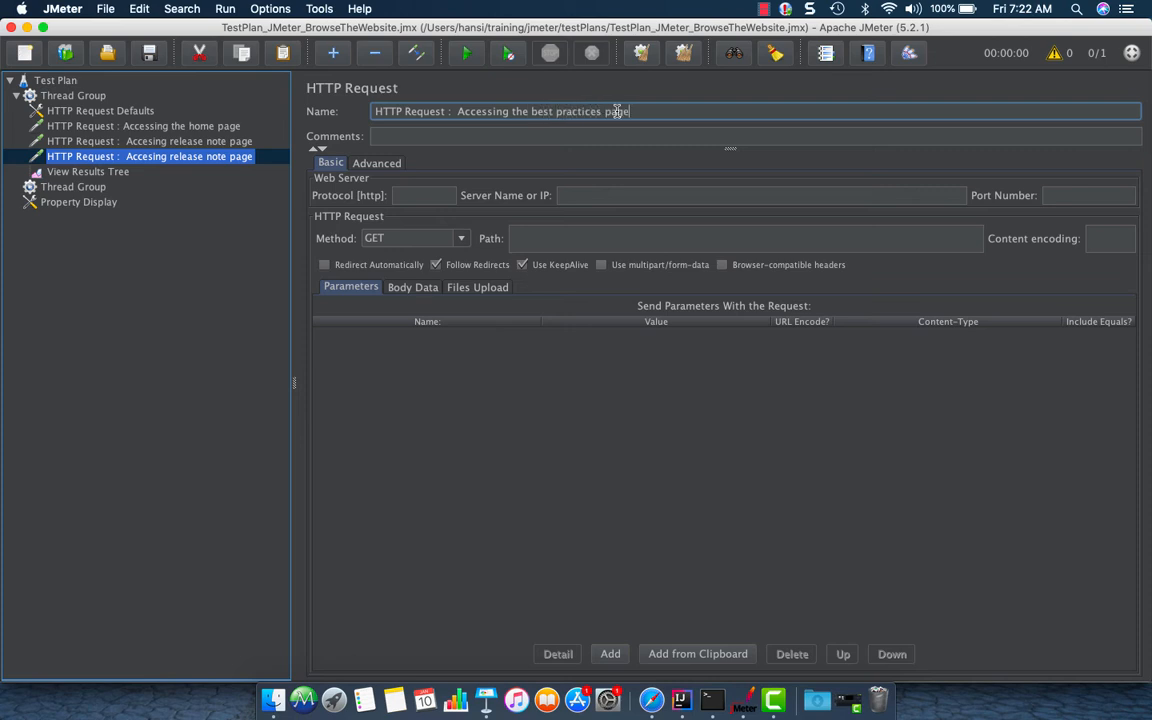
# Switch to Safari, open the Best Practices page and copy its path /usermanual/best-practices.html from the address bar
pyautogui.click(188, 140)
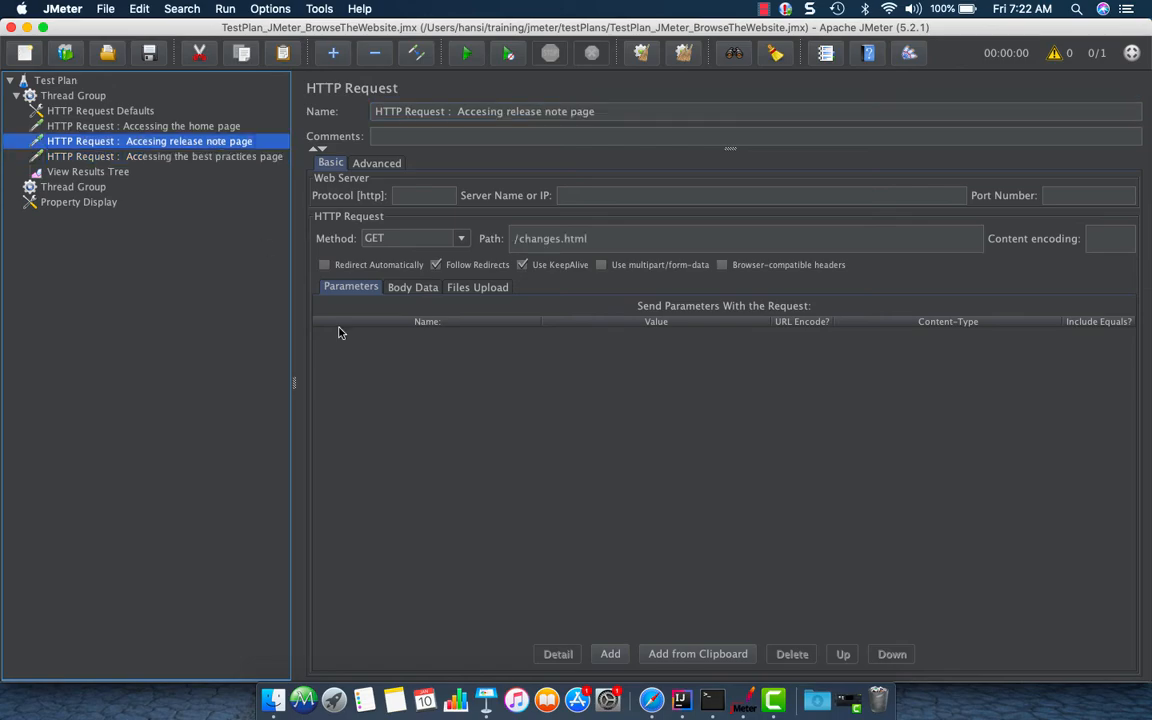
pyautogui.click(651, 698)
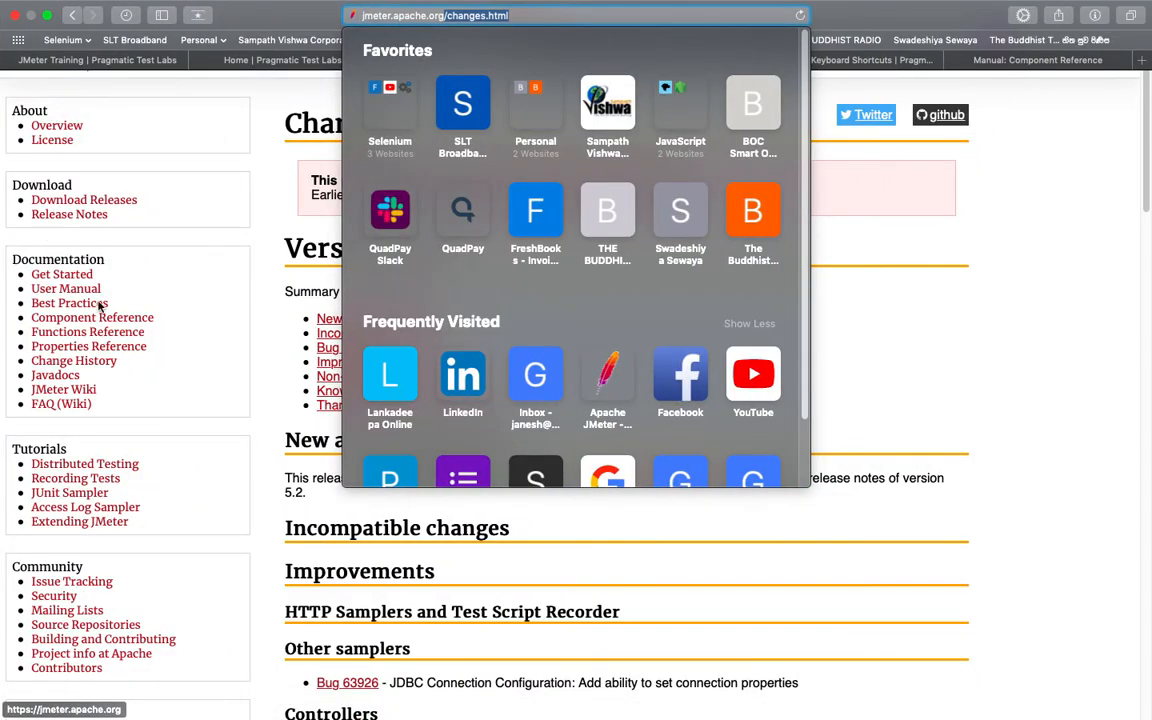
pyautogui.click(217, 264)
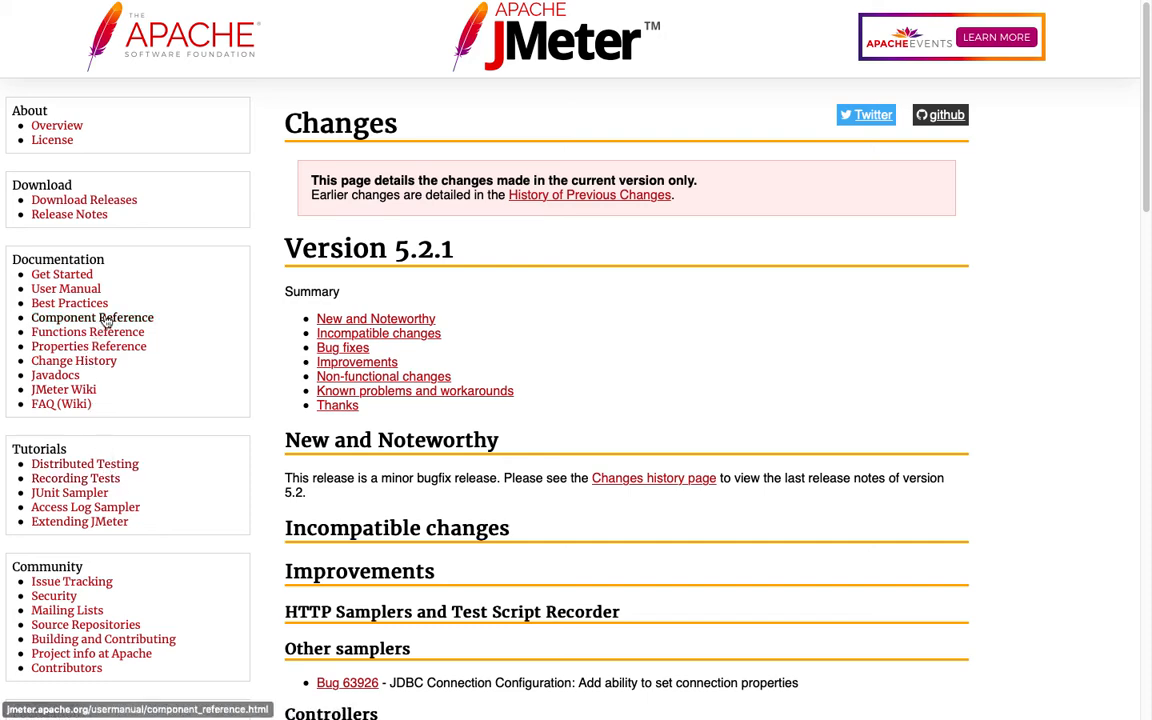
pyautogui.click(70, 303)
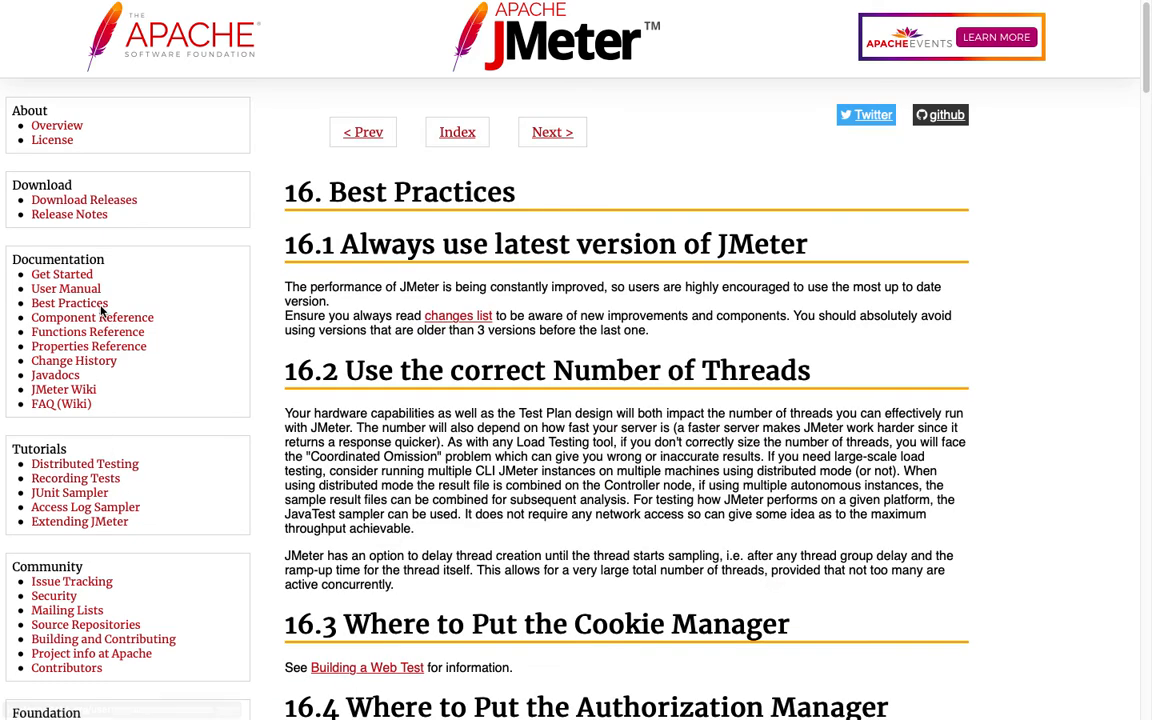
pyautogui.moveTo(620, 5)
pyautogui.click(520, 33)
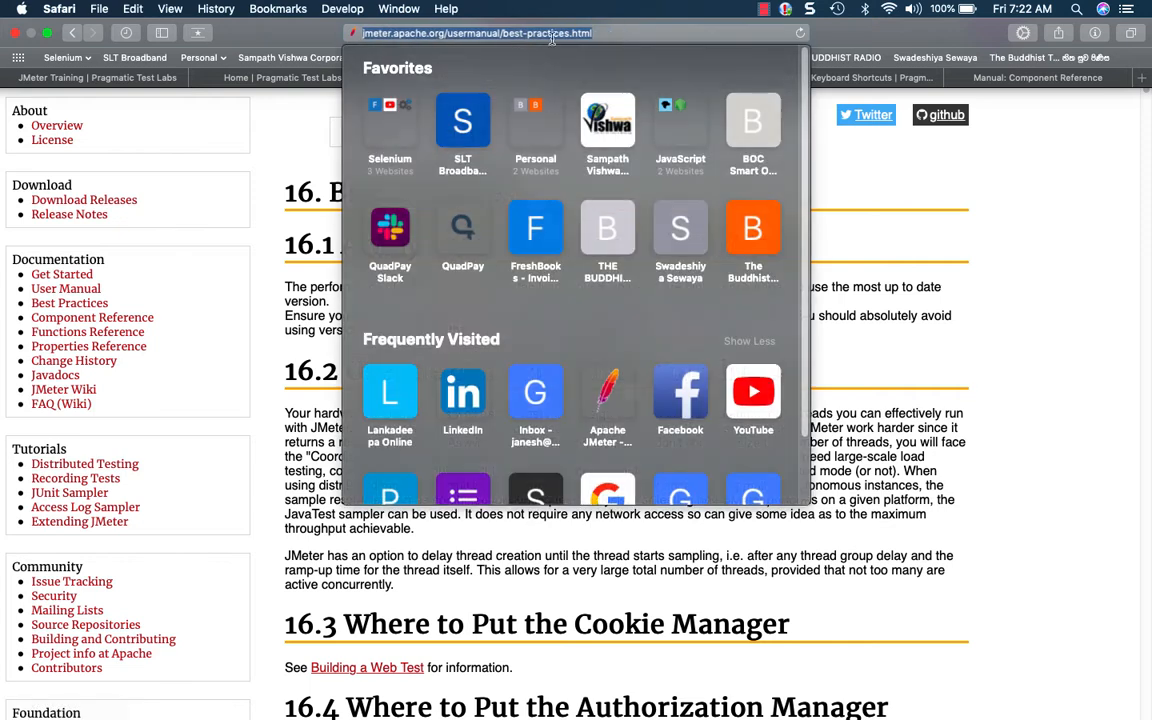
pyautogui.click(469, 33)
pyautogui.moveTo(445, 33); pyautogui.dragTo(626, 35)
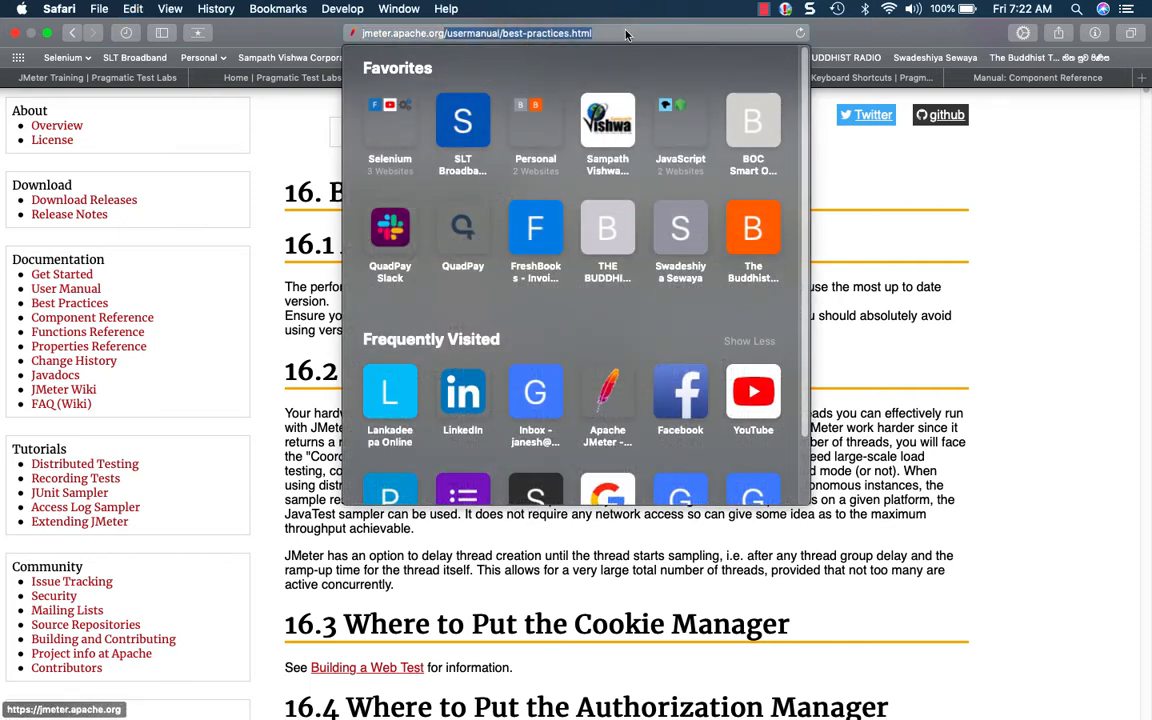
pyautogui.moveTo(681, 702)
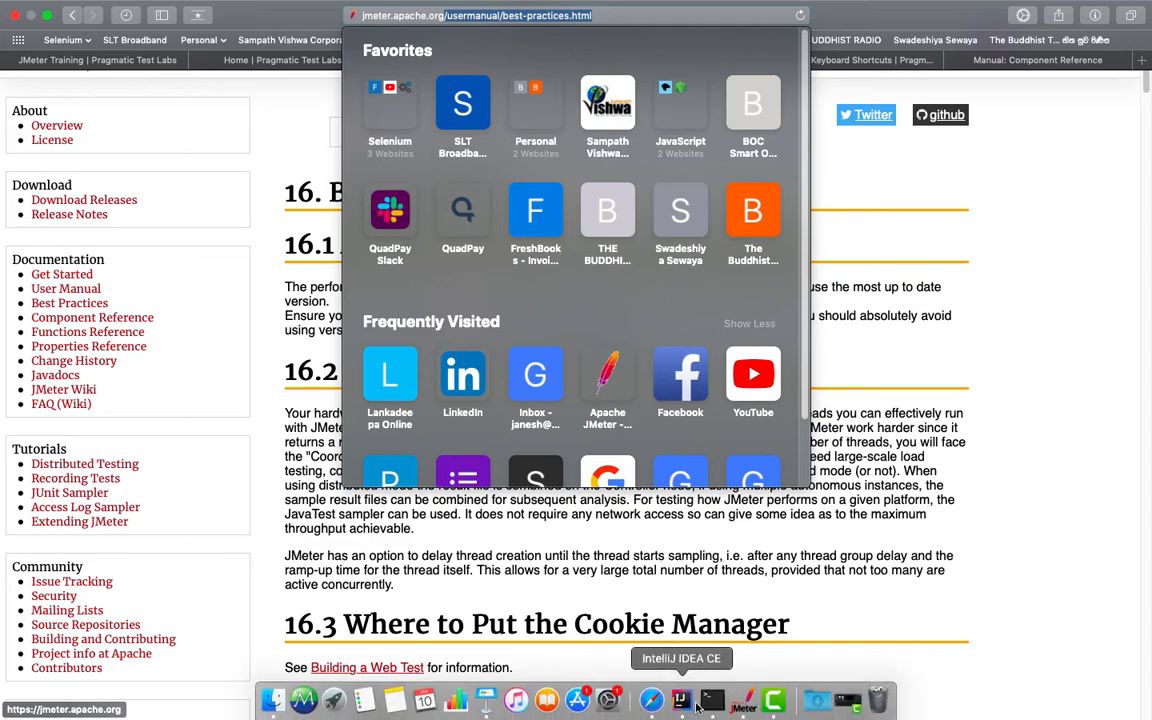
# Return to JMeter and paste /usermanual/best-practices.html into the best practices request's path
pyautogui.click(746, 705)
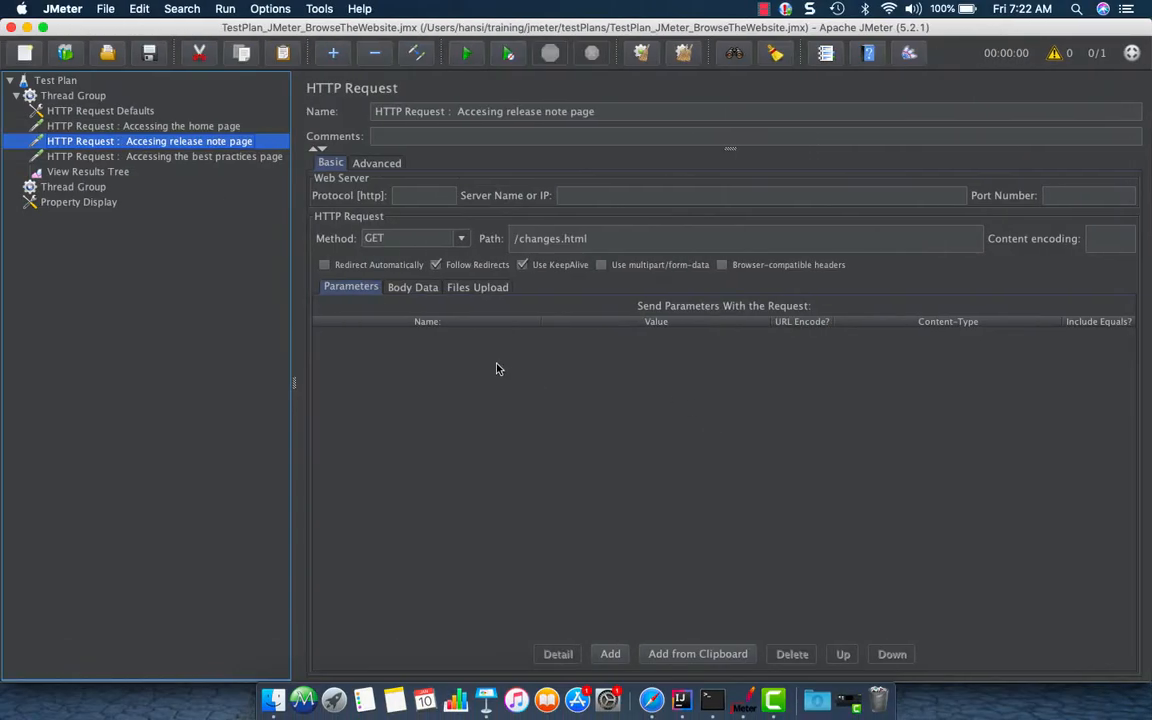
pyautogui.click(150, 153)
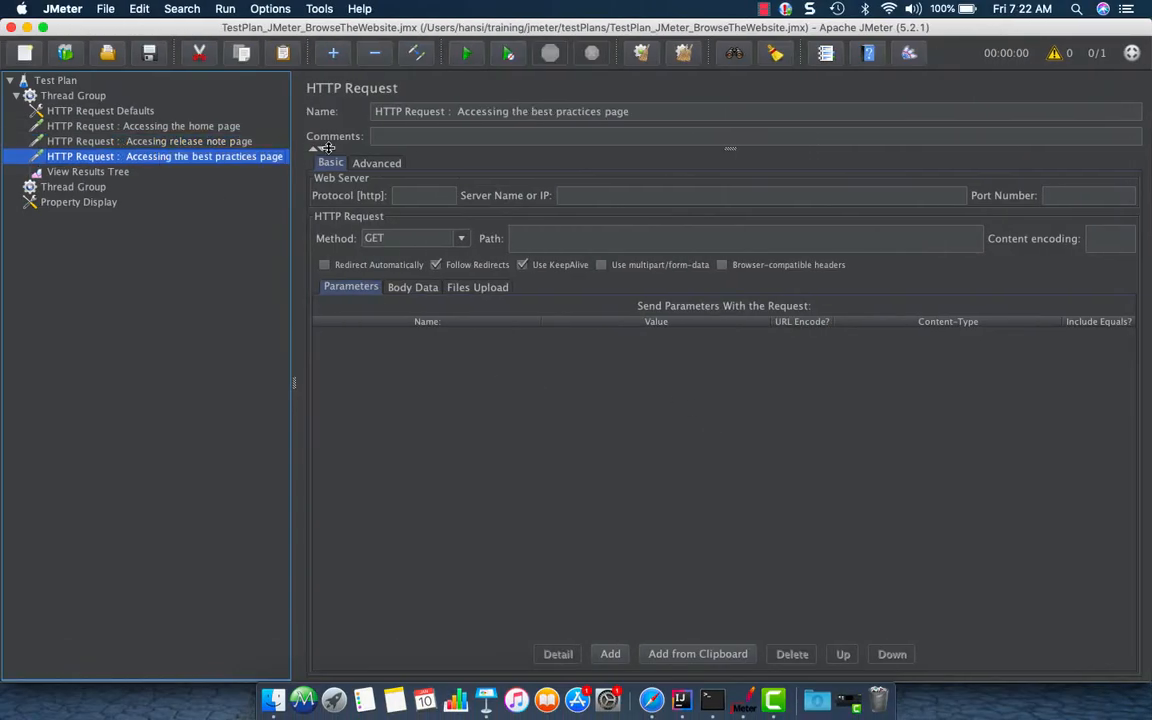
pyautogui.click(562, 236)
pyautogui.write('/usermanual/best-practices.html')
pyautogui.click(612, 195)
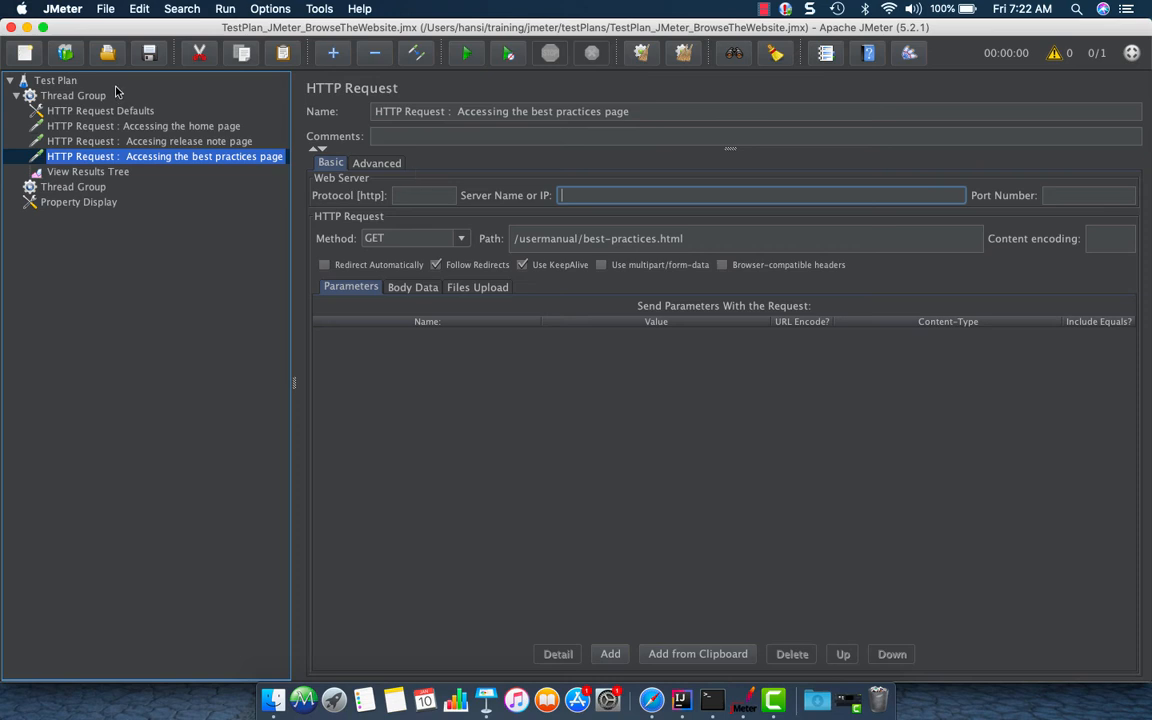
# Validate the thread group to run each request once, and open View Results Tree
pyautogui.click(128, 114)
pyautogui.click(146, 156)
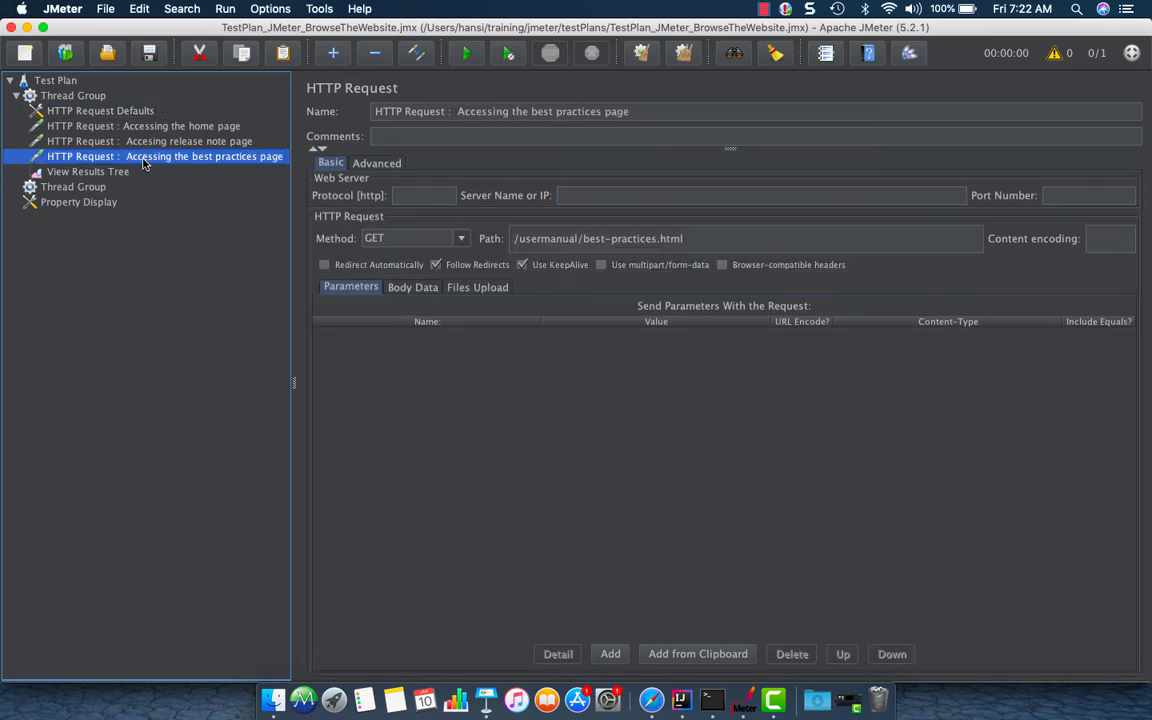
pyautogui.click(128, 175)
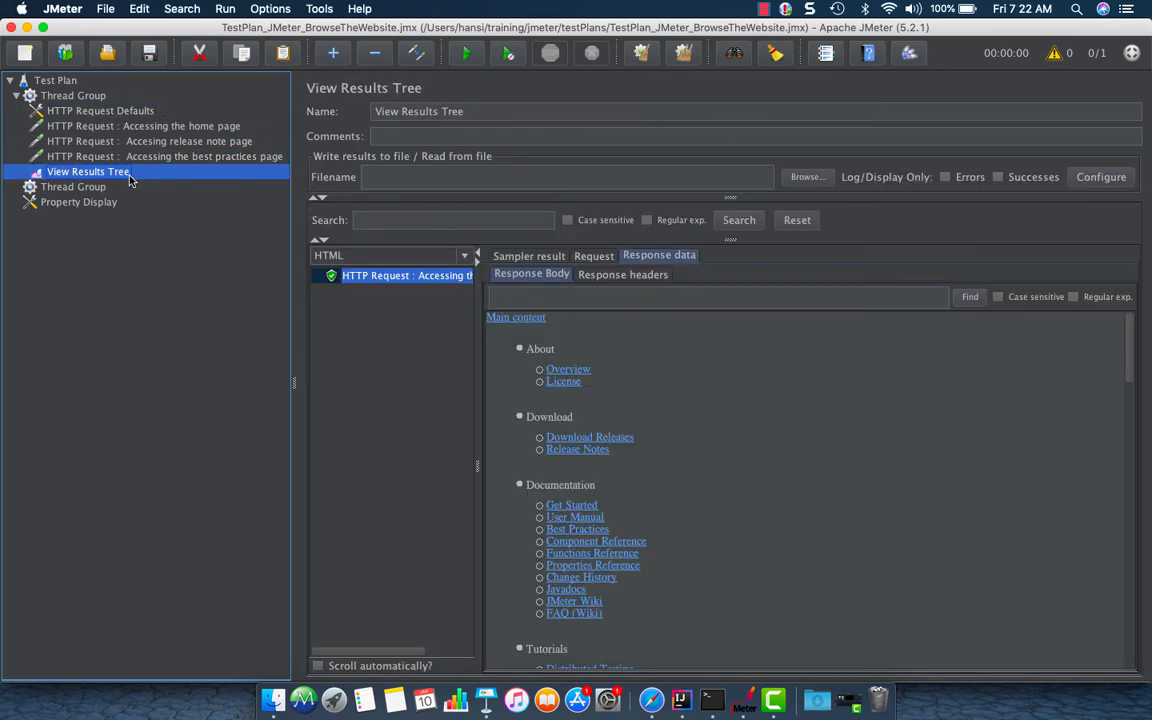
pyautogui.click(97, 97)
pyautogui.rightClick(97, 97)
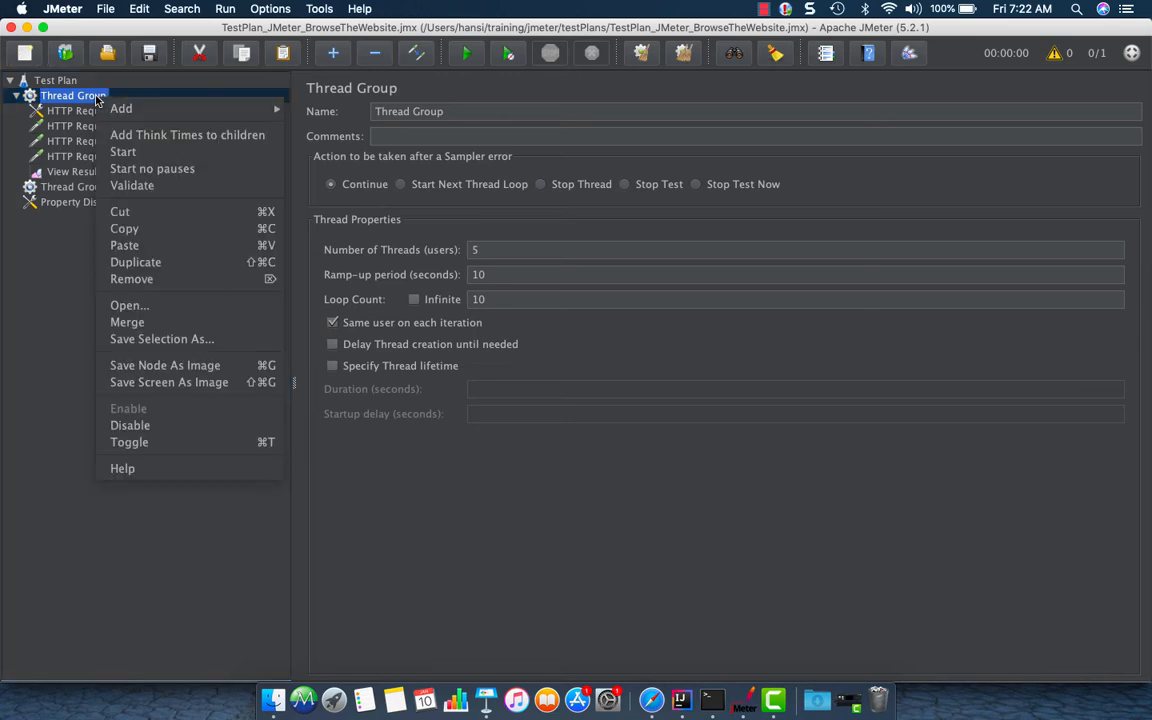
pyautogui.click(154, 185)
pyautogui.click(112, 175)
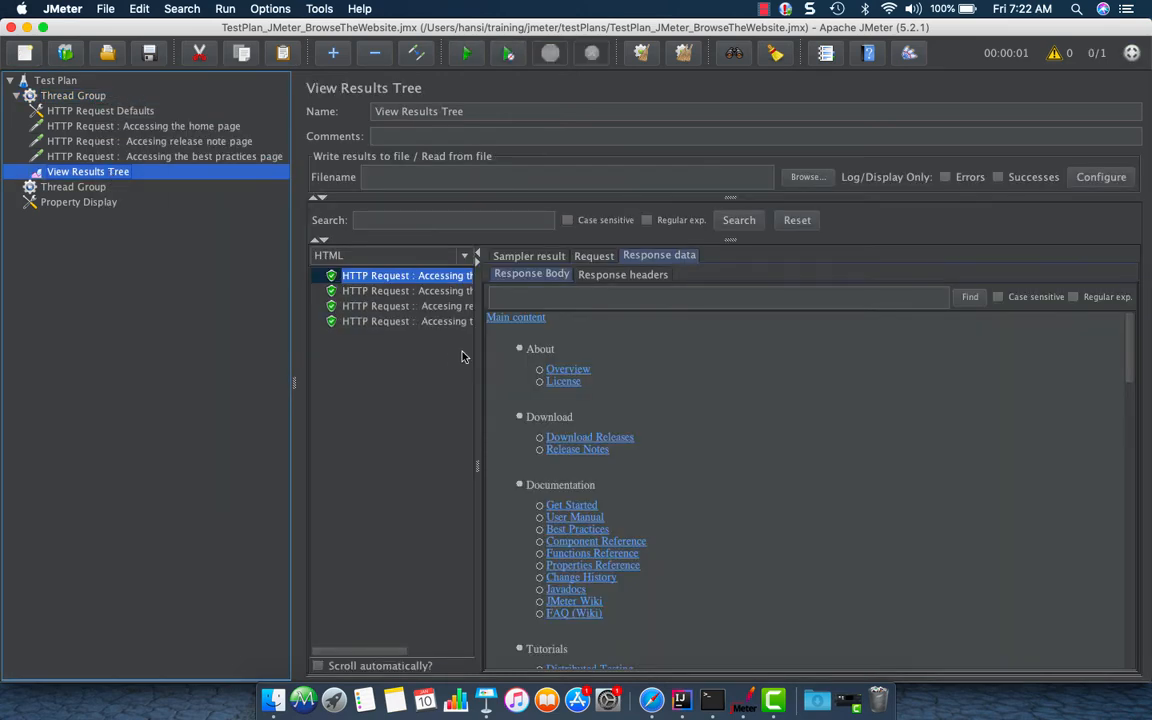
# Examine the responses of the home, release note and best practices requests in View Results Tree
pyautogui.moveTo(474, 346); pyautogui.dragTo(607, 347)
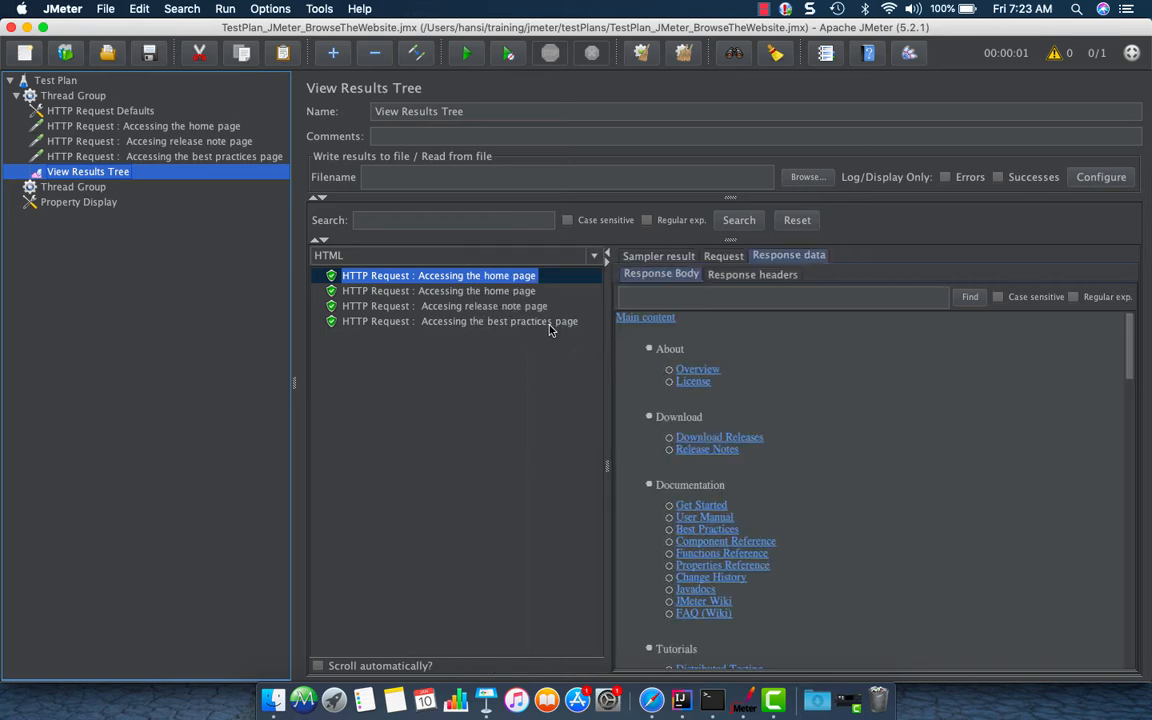
pyautogui.click(507, 291)
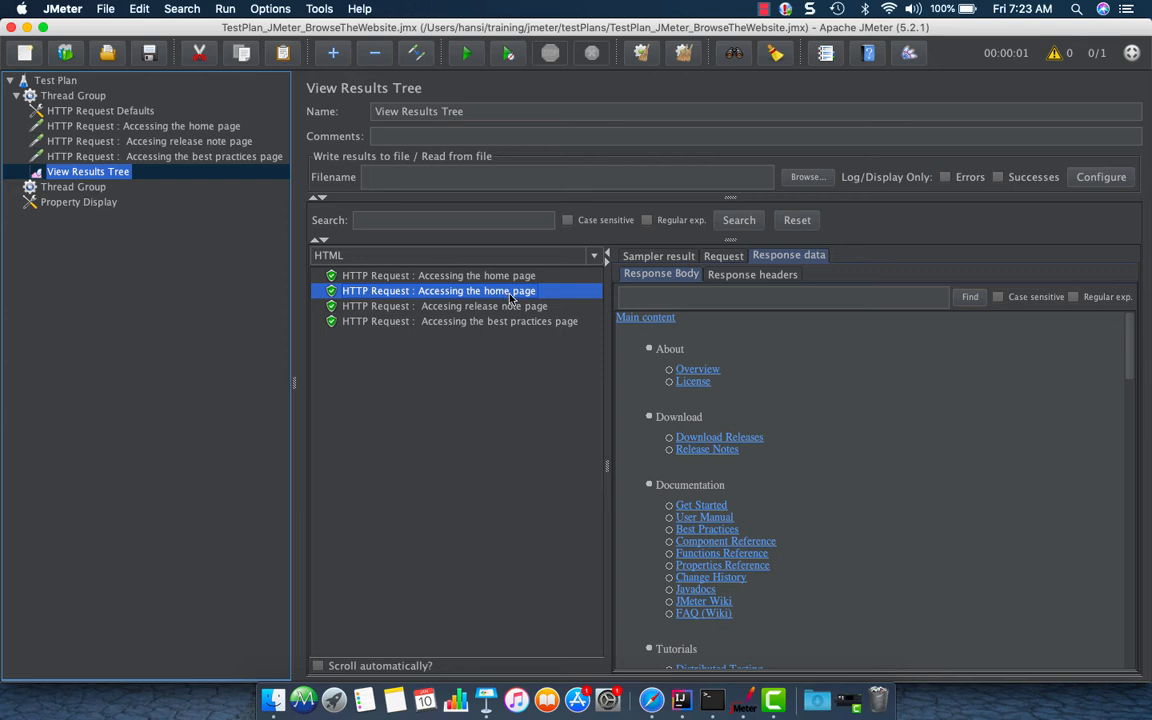
pyautogui.press('Down')
pyautogui.scroll(-15, 815, 462)
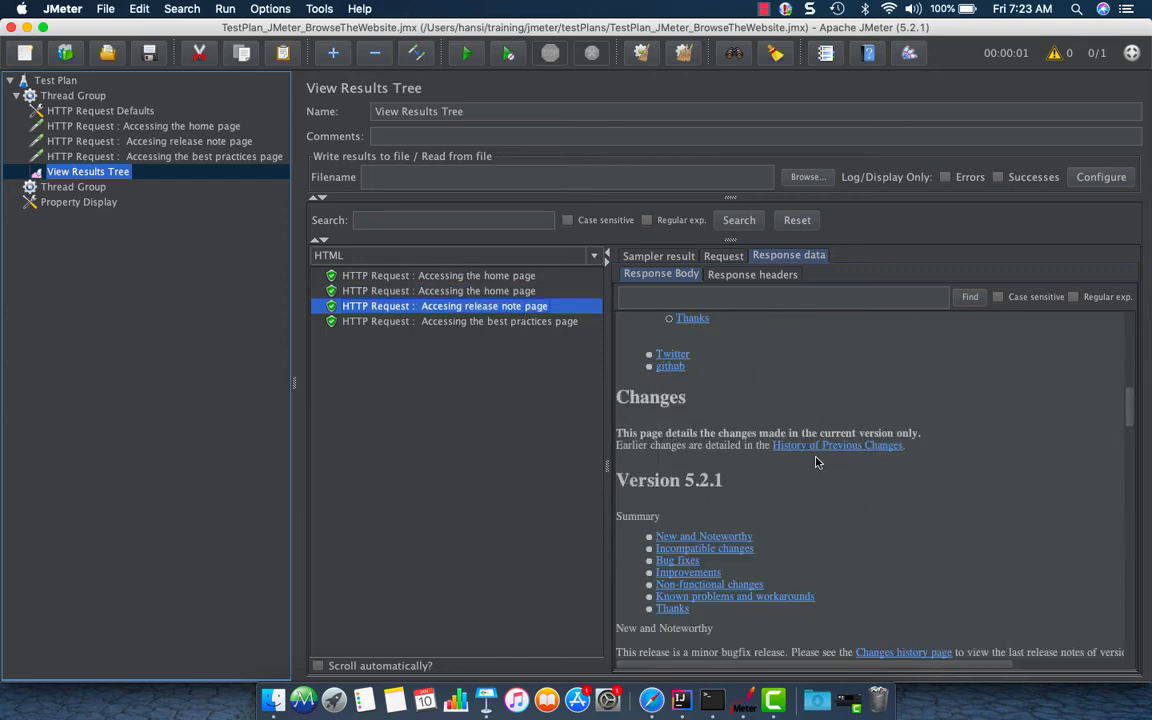
pyautogui.click(569, 322)
pyautogui.scroll(-20, 913, 525)
pyautogui.scroll(5, 913, 525)
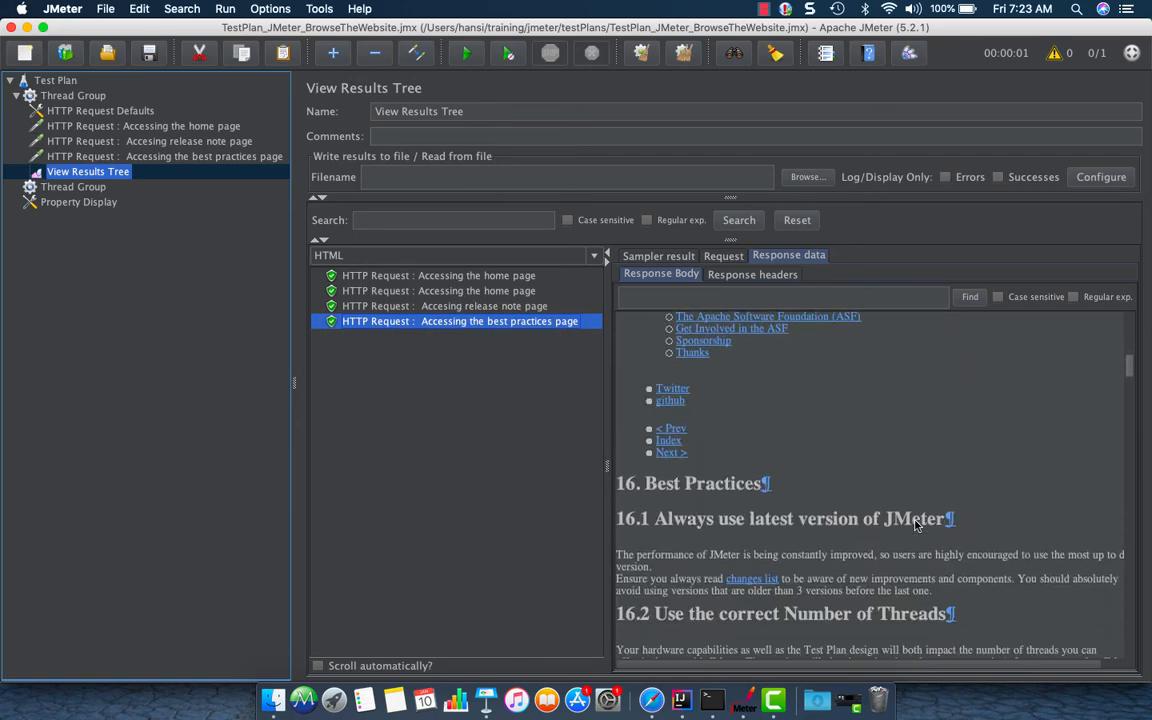
pyautogui.click(800, 490)
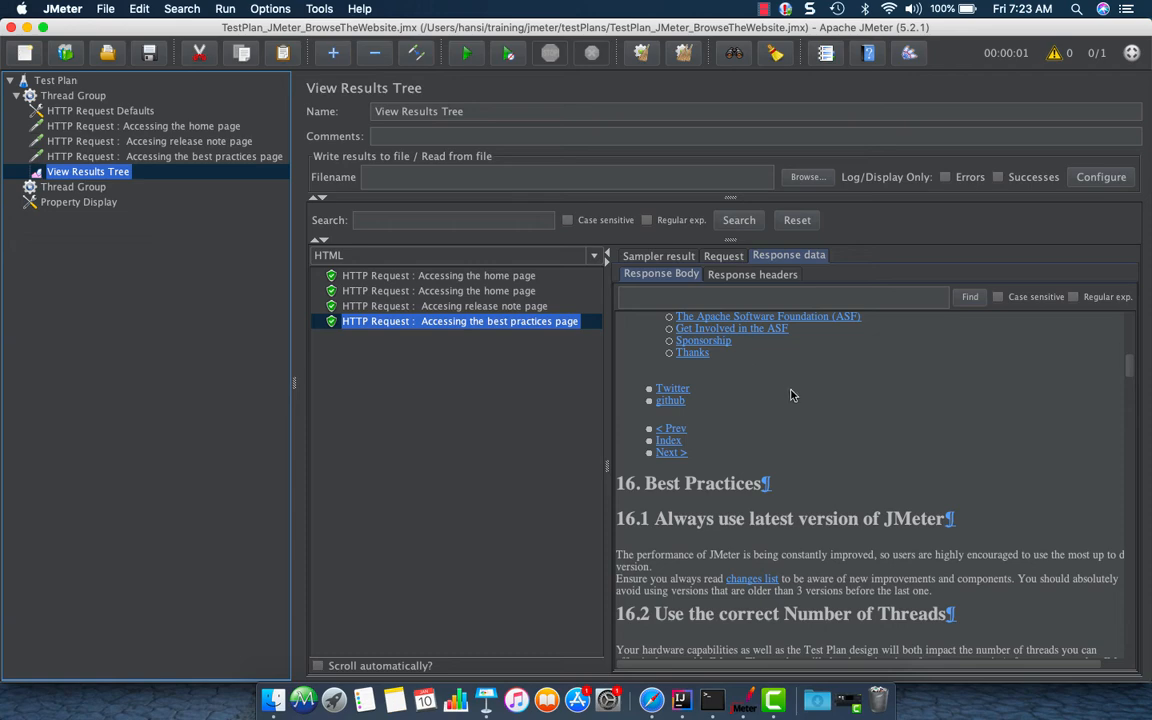
pyautogui.scroll(5, 800, 446)
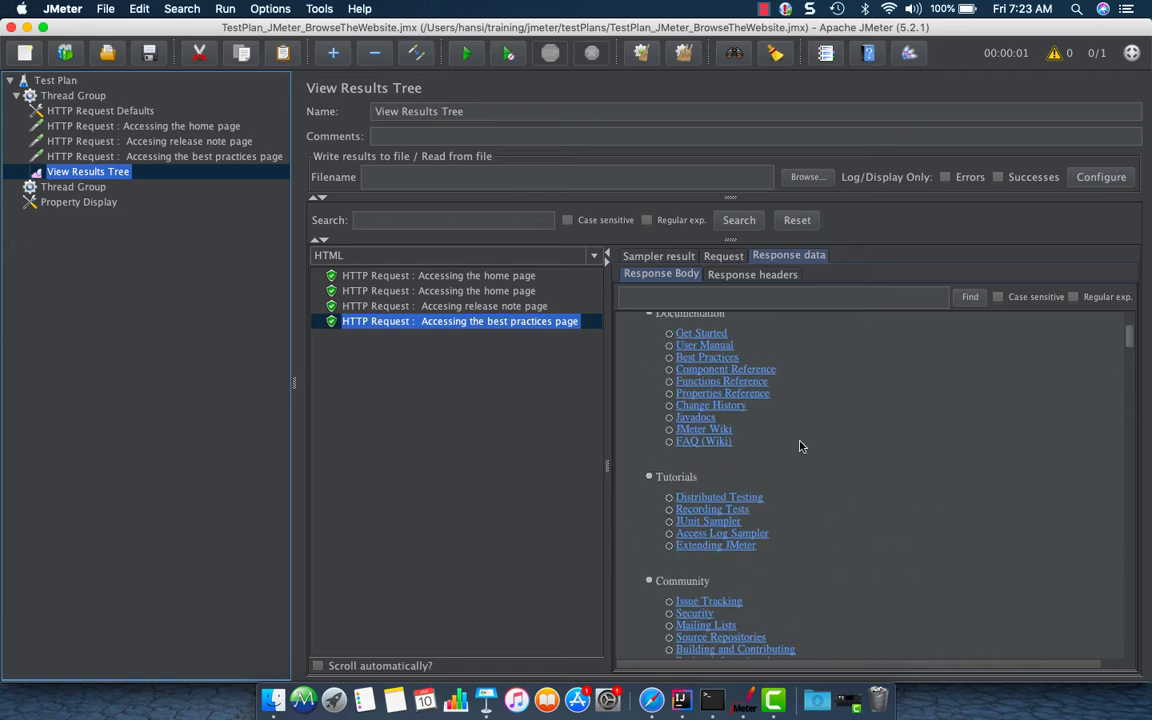
pyautogui.scroll(-7, 800, 446)
pyautogui.scroll(5, 800, 446)
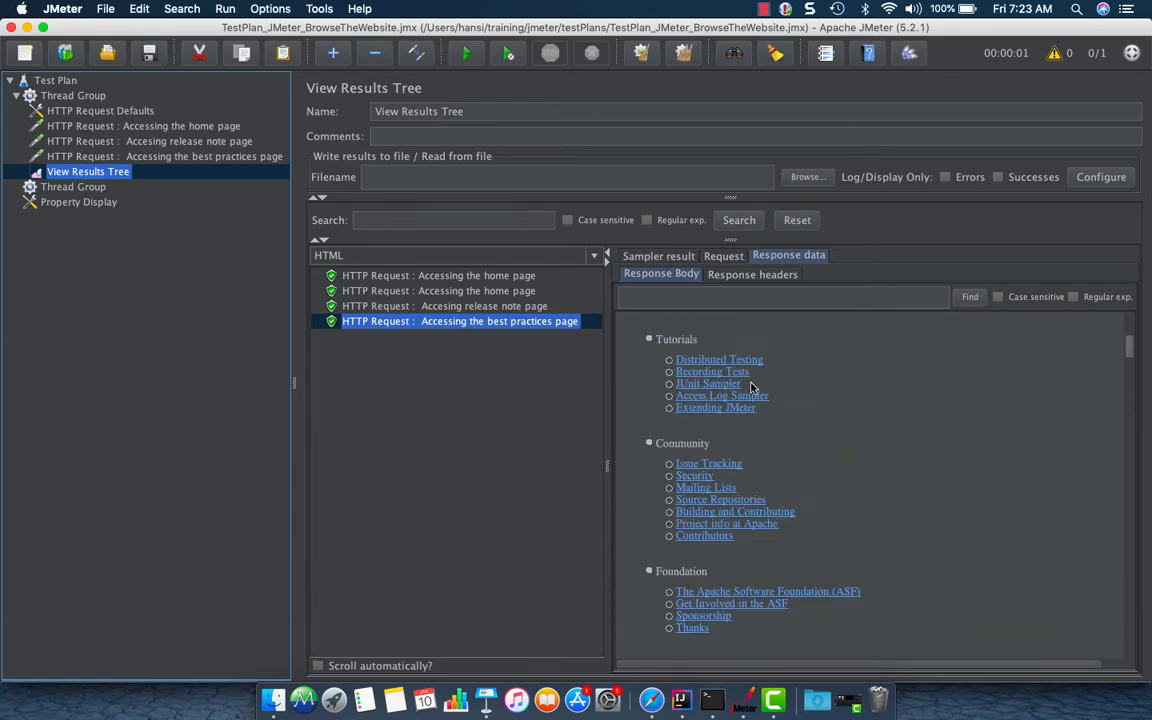
# Add a Response Assertion to the home page request
pyautogui.click(176, 128)
pyautogui.rightClick(176, 128)
pyautogui.moveTo(190, 143)
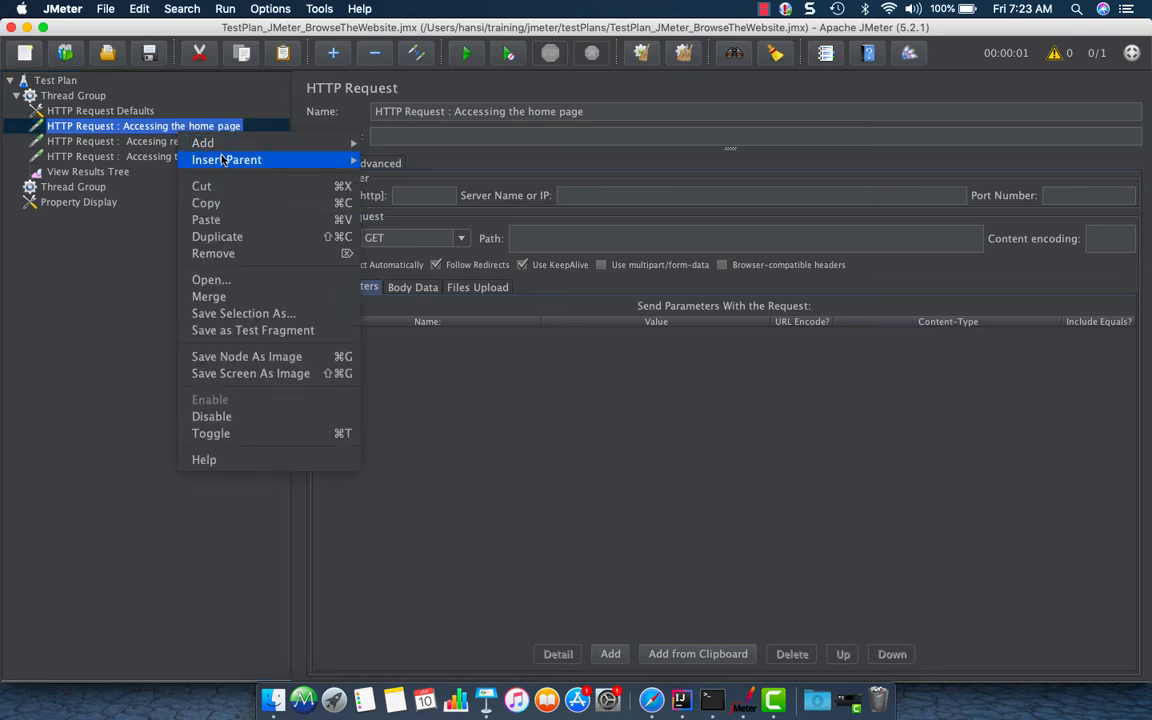
pyautogui.moveTo(393, 145)
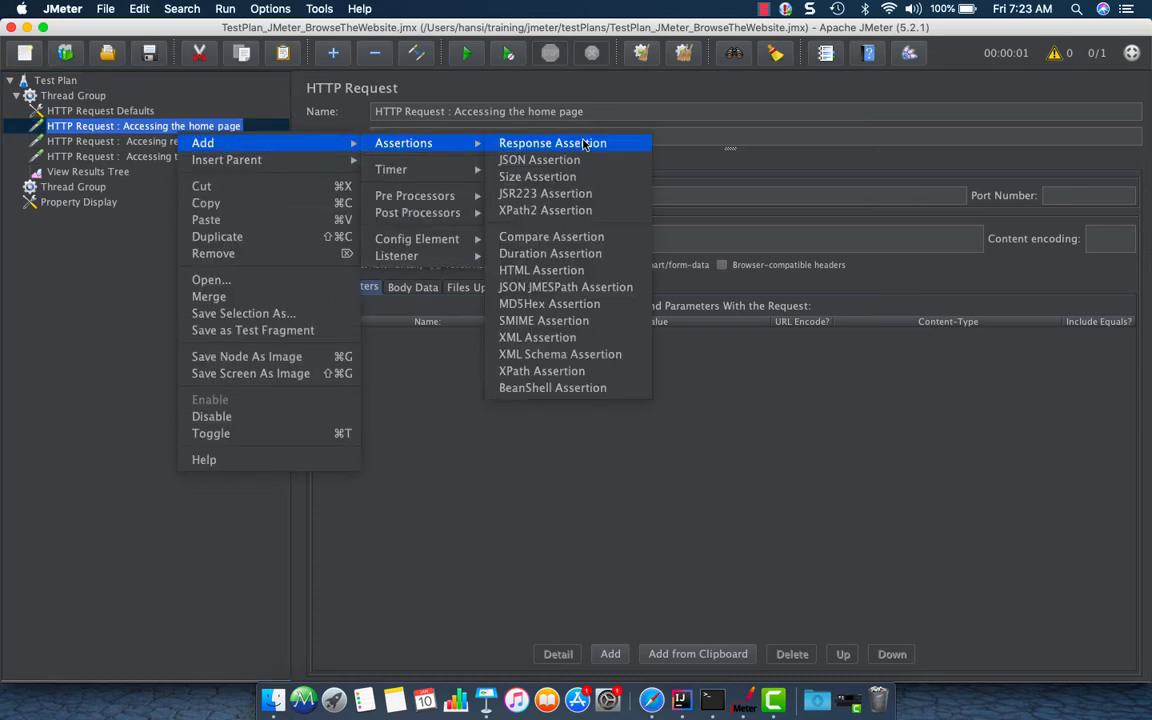
pyautogui.click(520, 144)
# Add a Response Assertion to the best practices request using the assertion shortcut listed in Property Display
pyautogui.click(128, 158)
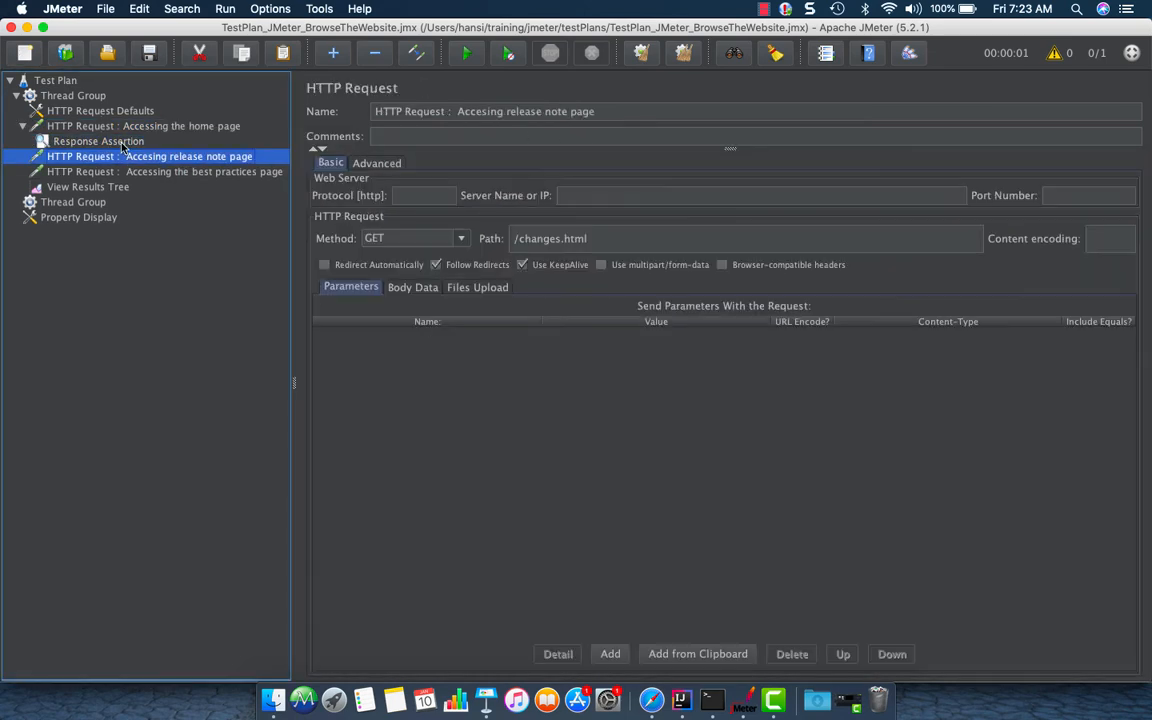
pyautogui.click(122, 145)
pyautogui.click(127, 157)
pyautogui.click(134, 174)
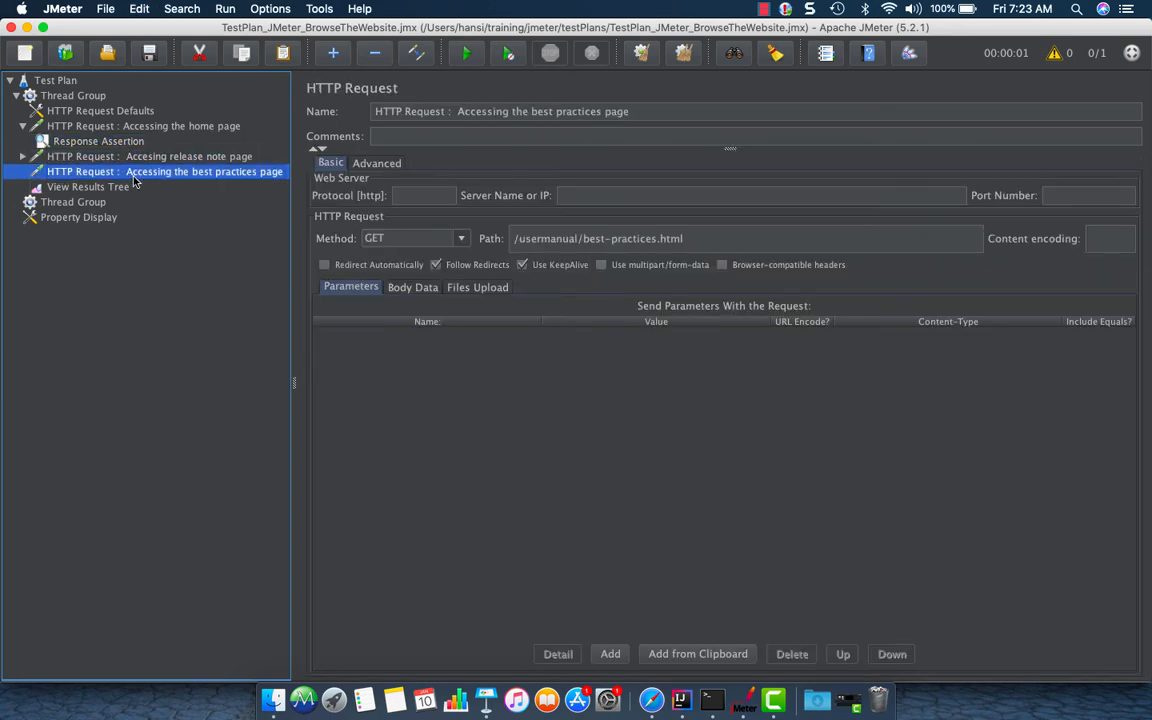
pyautogui.click(80, 218)
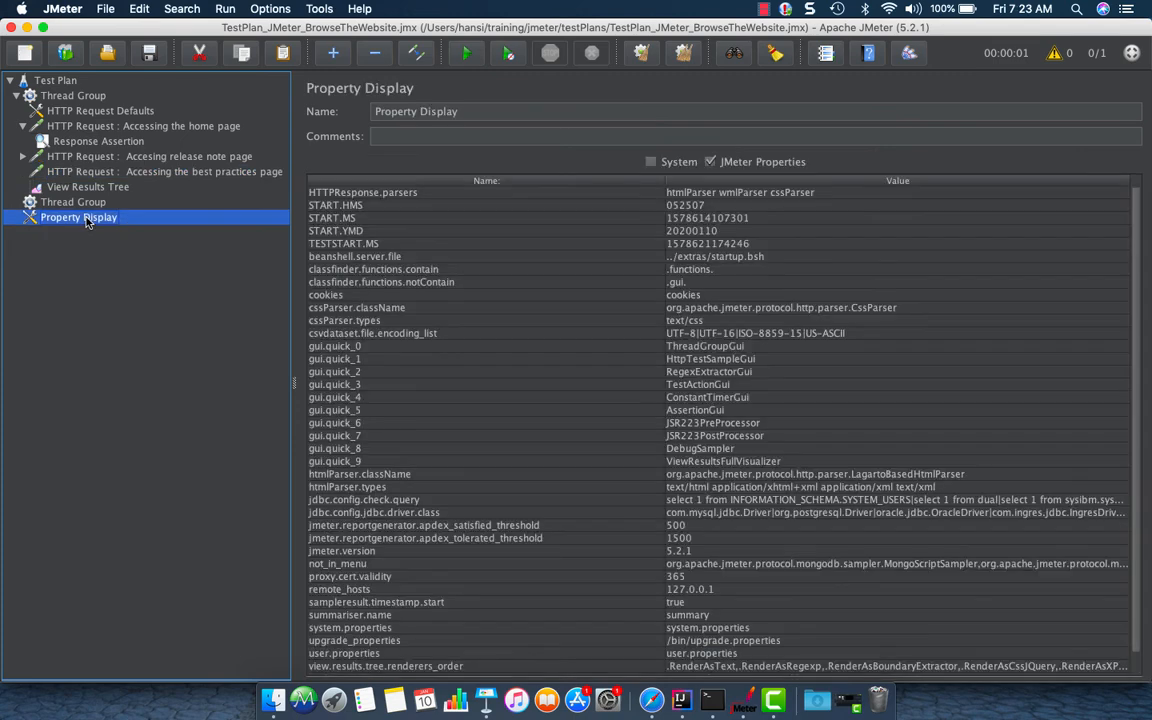
pyautogui.click(700, 413)
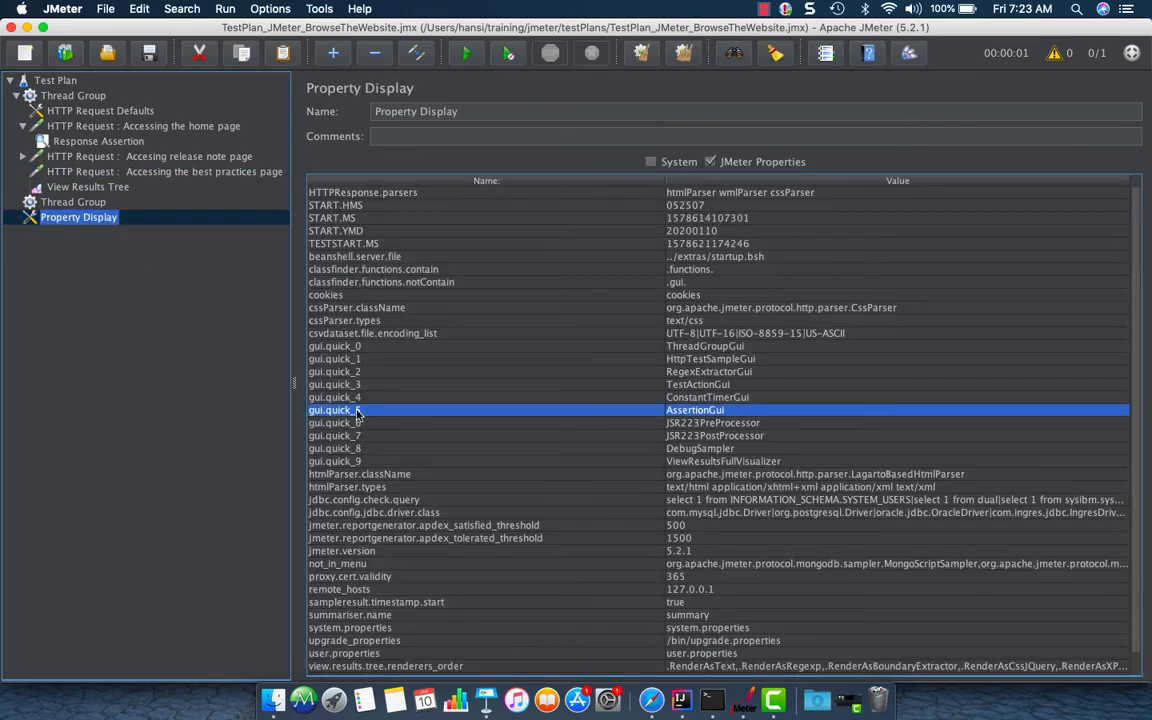
pyautogui.click(71, 175)
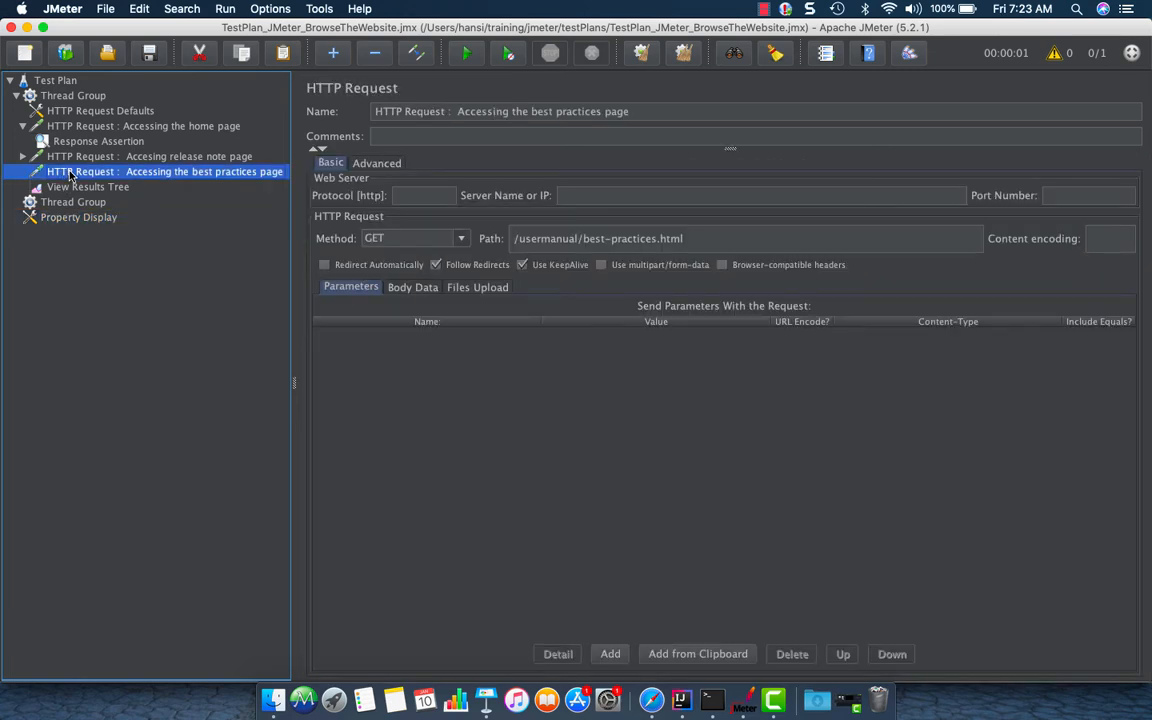
pyautogui.press('super+5')
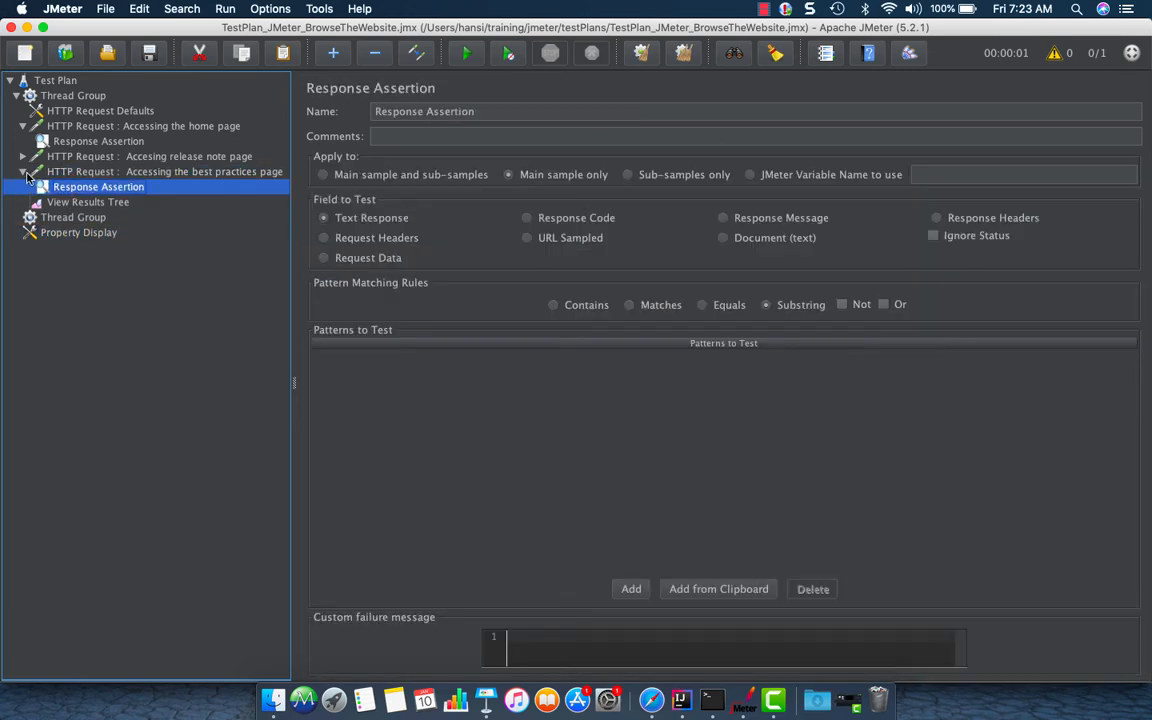
# Examine the home page request's rendered response in View Results Tree
pyautogui.click(27, 174)
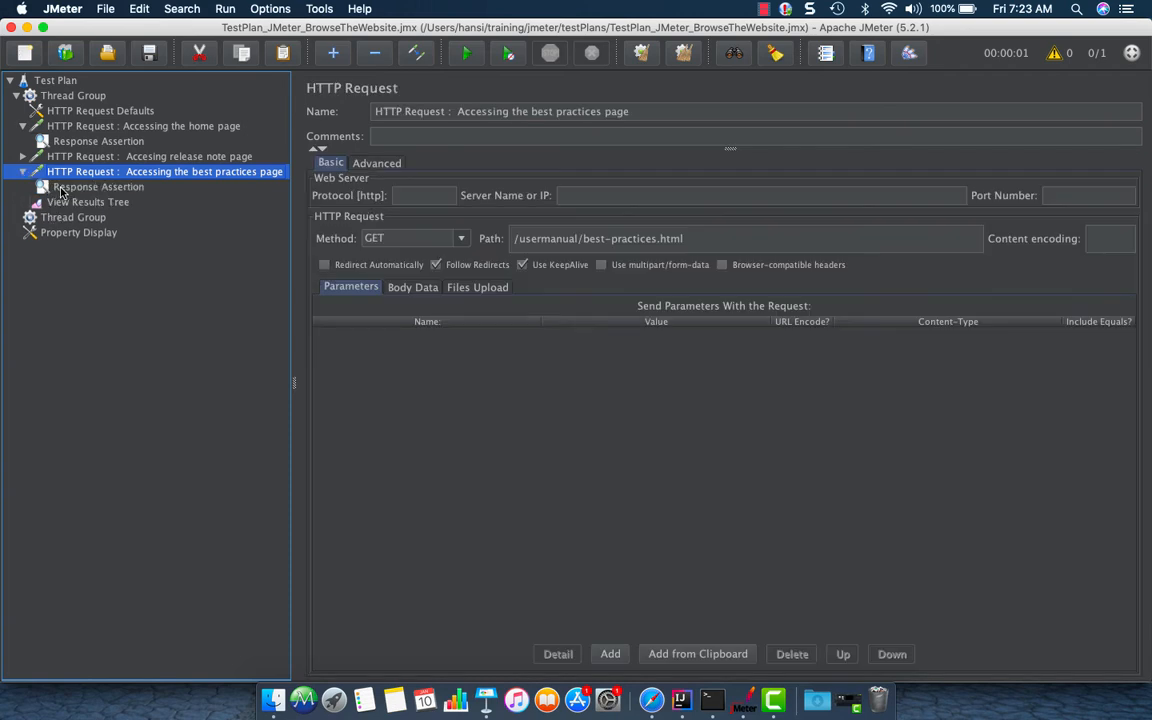
pyautogui.click(56, 181)
pyautogui.click(128, 141)
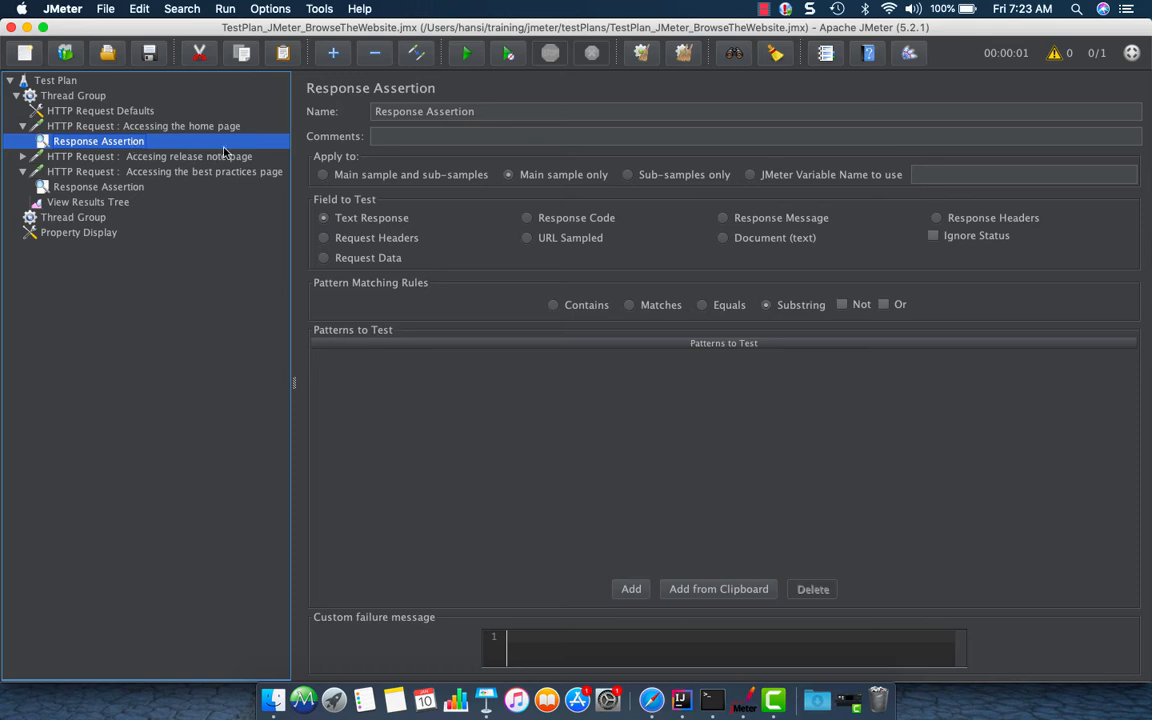
pyautogui.click(86, 205)
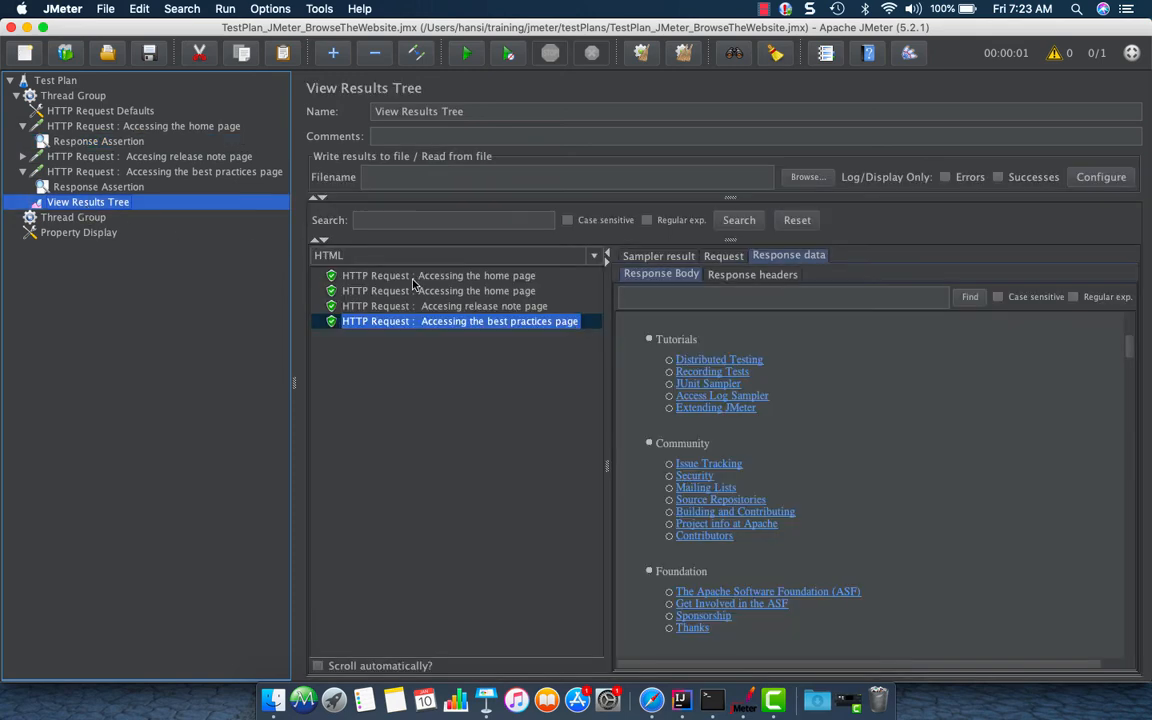
pyautogui.click(442, 290)
pyautogui.scroll(-15, 745, 492)
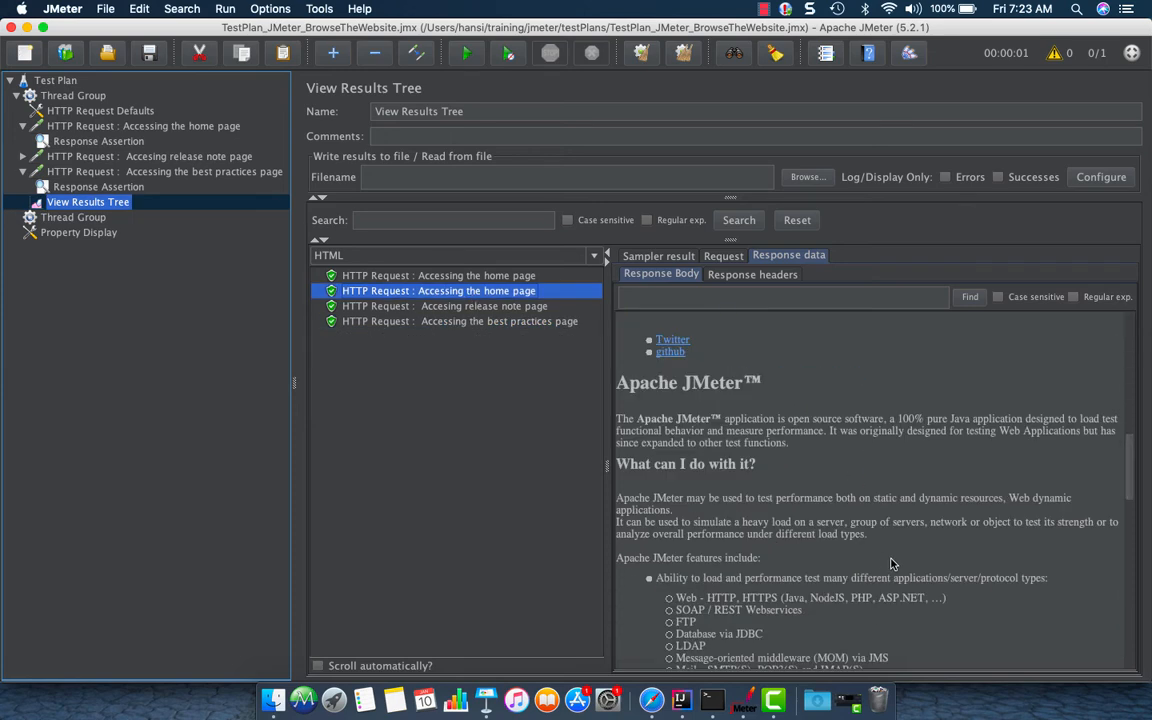
pyautogui.moveTo(758, 465)
pyautogui.mouseDown()
pyautogui.moveTo(618, 469)
pyautogui.moveTo(747, 472)
pyautogui.mouseUp()
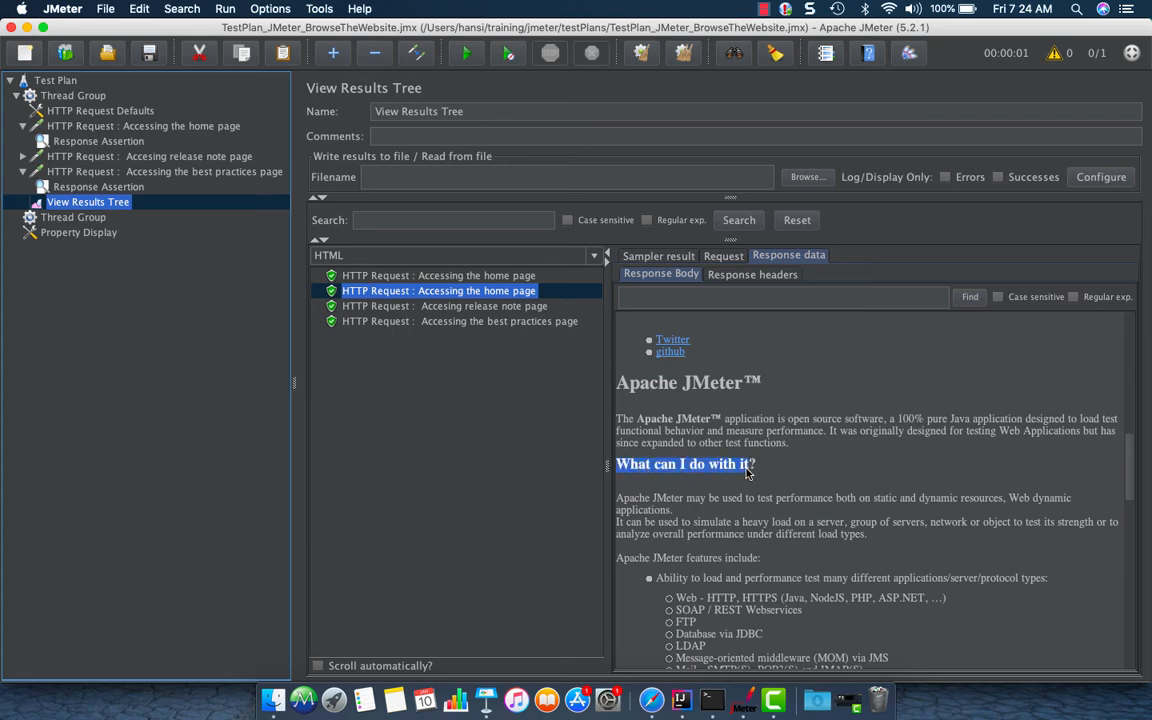
# Show the home page response as Text, find What can, and copy the heading text What can I do with it
pyautogui.click(595, 257)
pyautogui.click(458, 276)
pyautogui.click(618, 296)
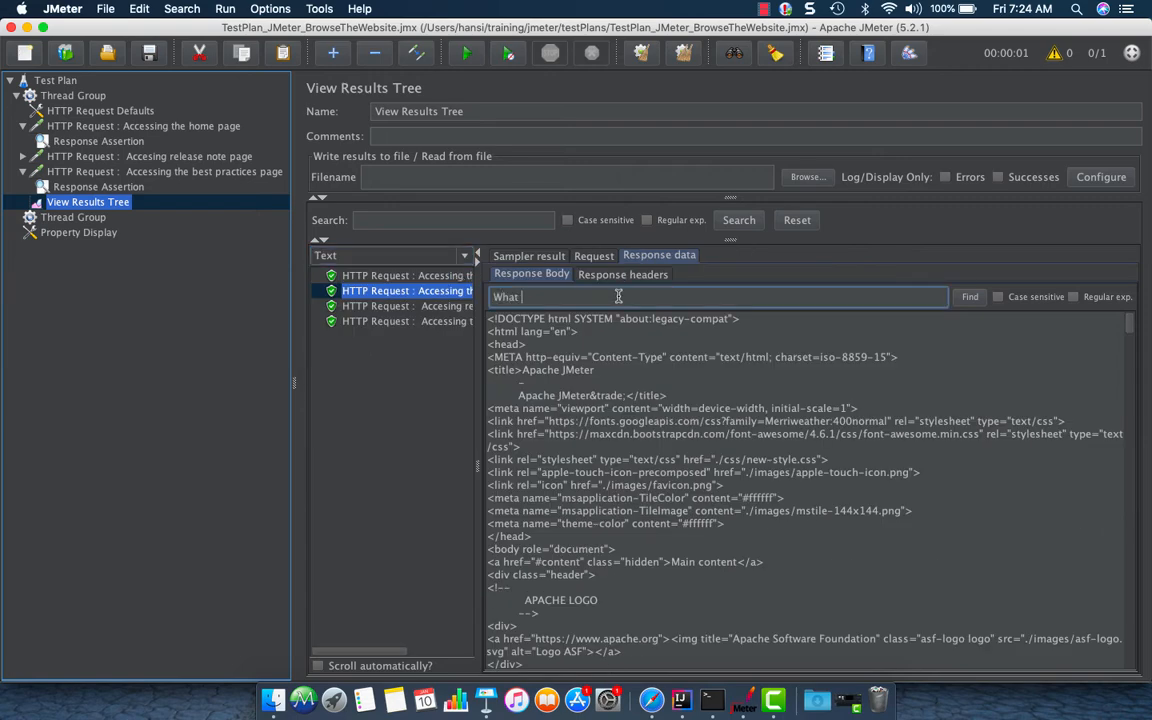
pyautogui.press('Return')
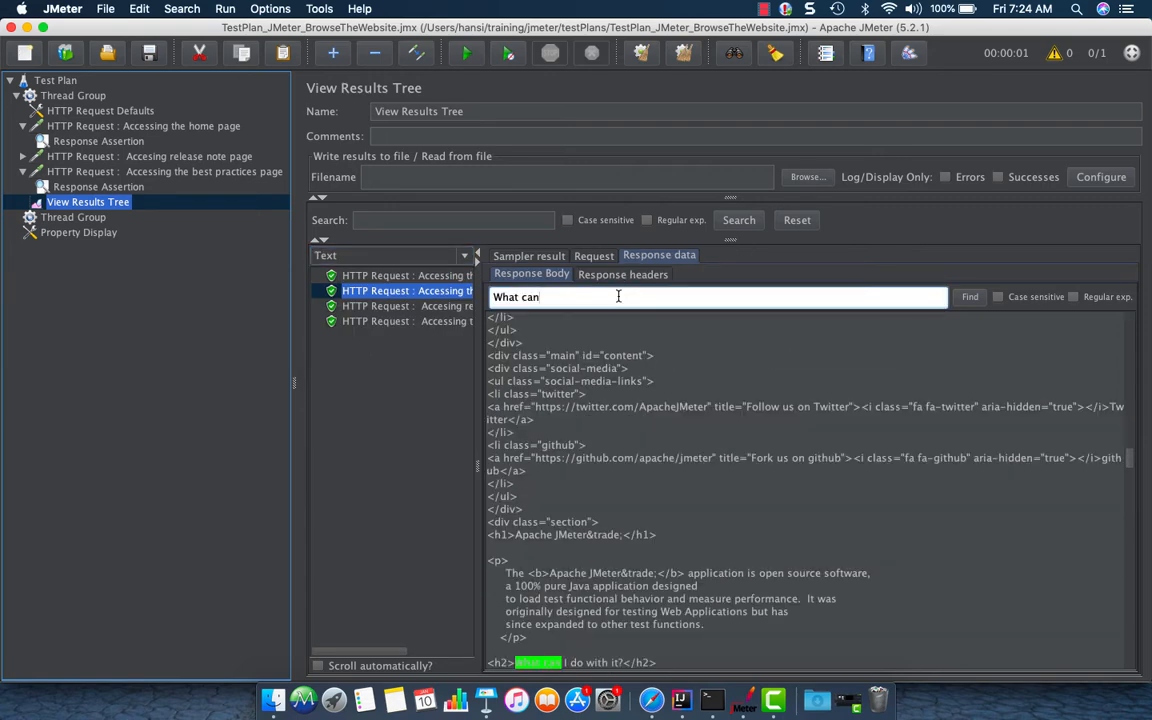
pyautogui.scroll(-3, 799, 541)
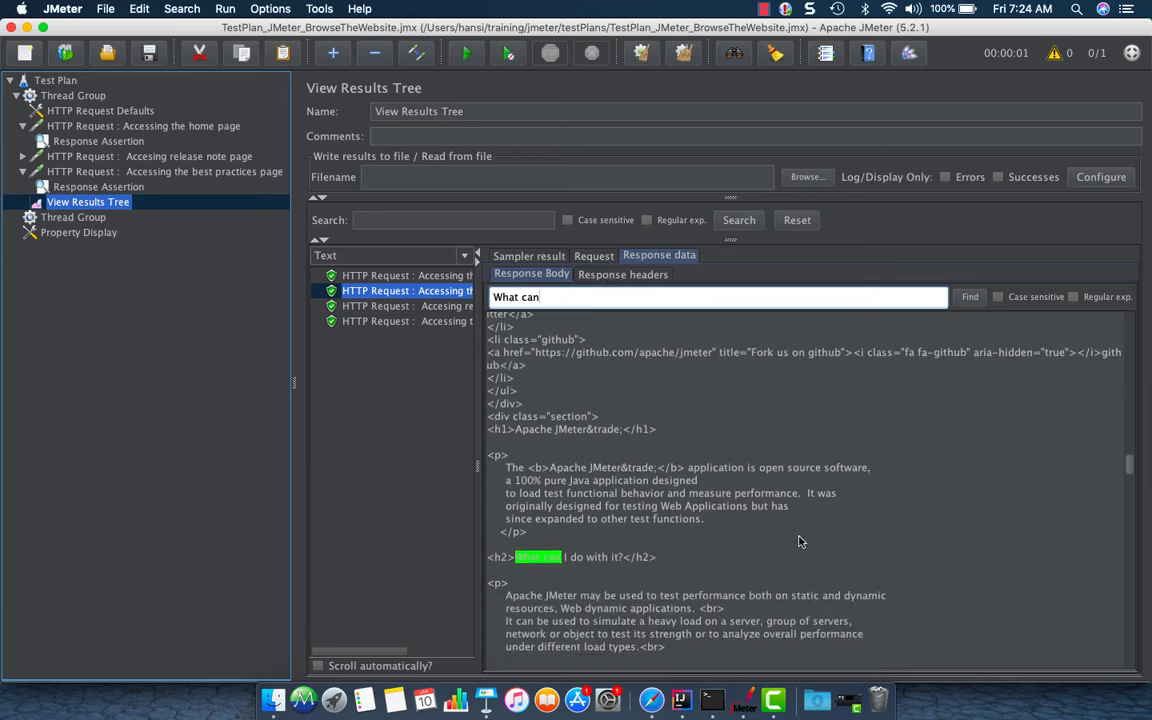
pyautogui.scroll(-2, 799, 541)
pyautogui.moveTo(622, 488); pyautogui.dragTo(517, 488)
pyautogui.press('super+c')
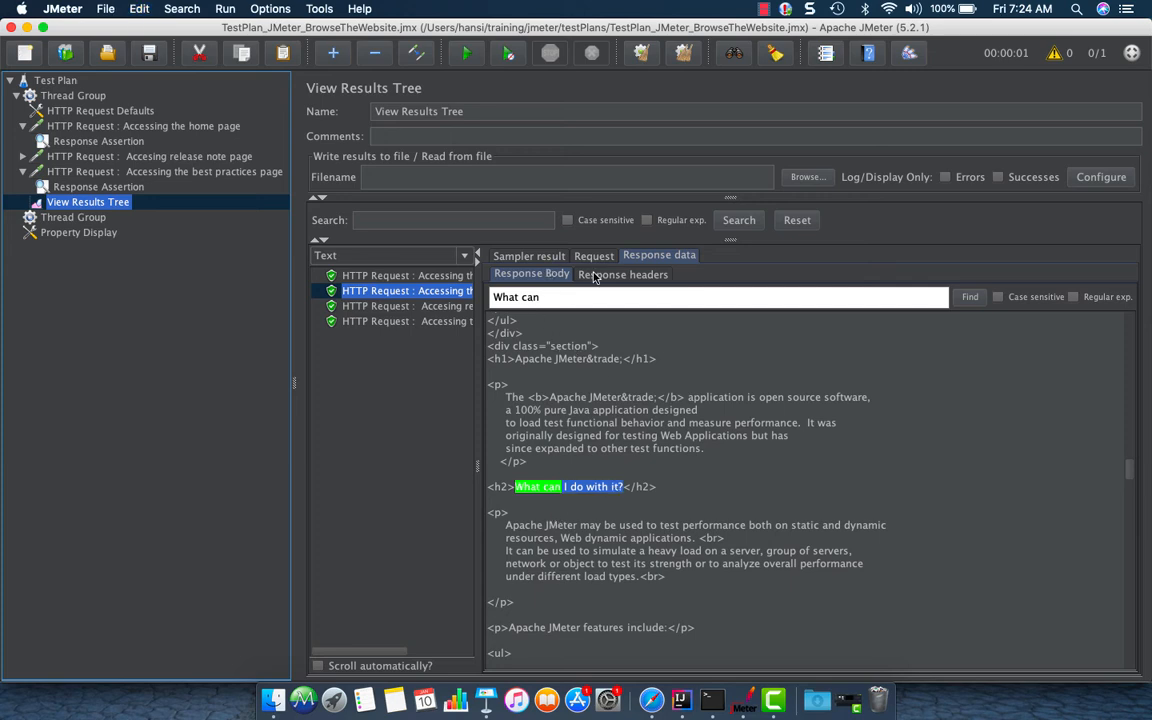
# Add the pattern What can I do with it to the home page's Response Assertion
pyautogui.click(108, 139)
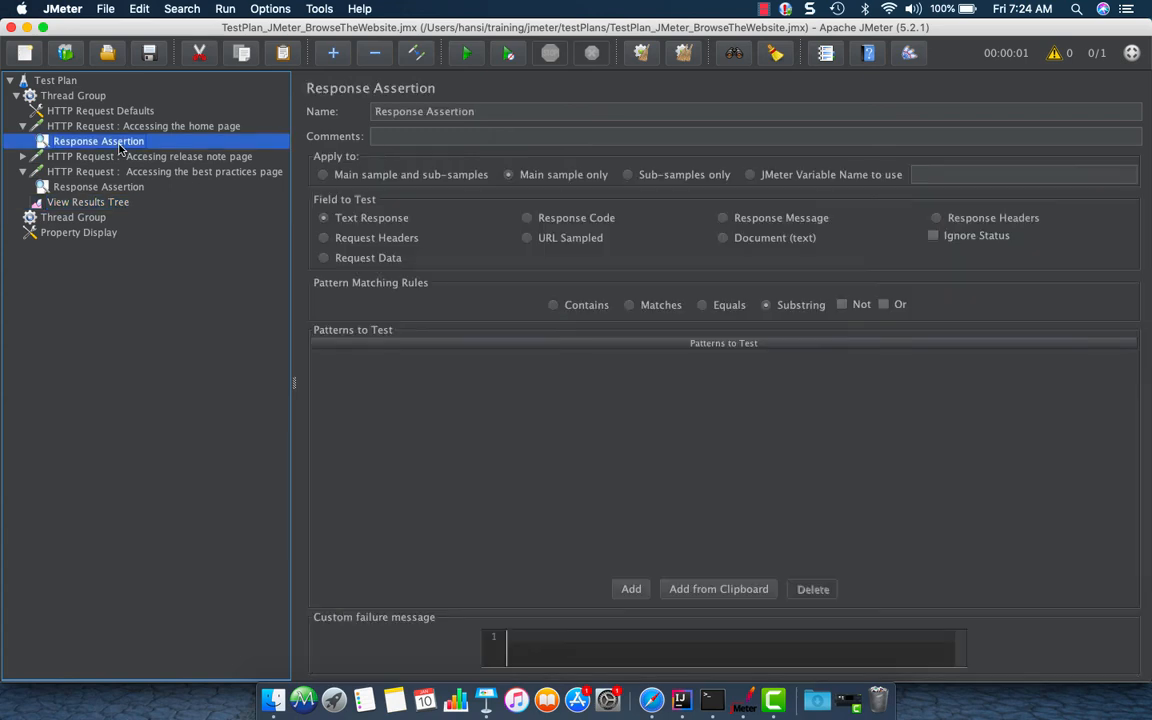
pyautogui.click(631, 589)
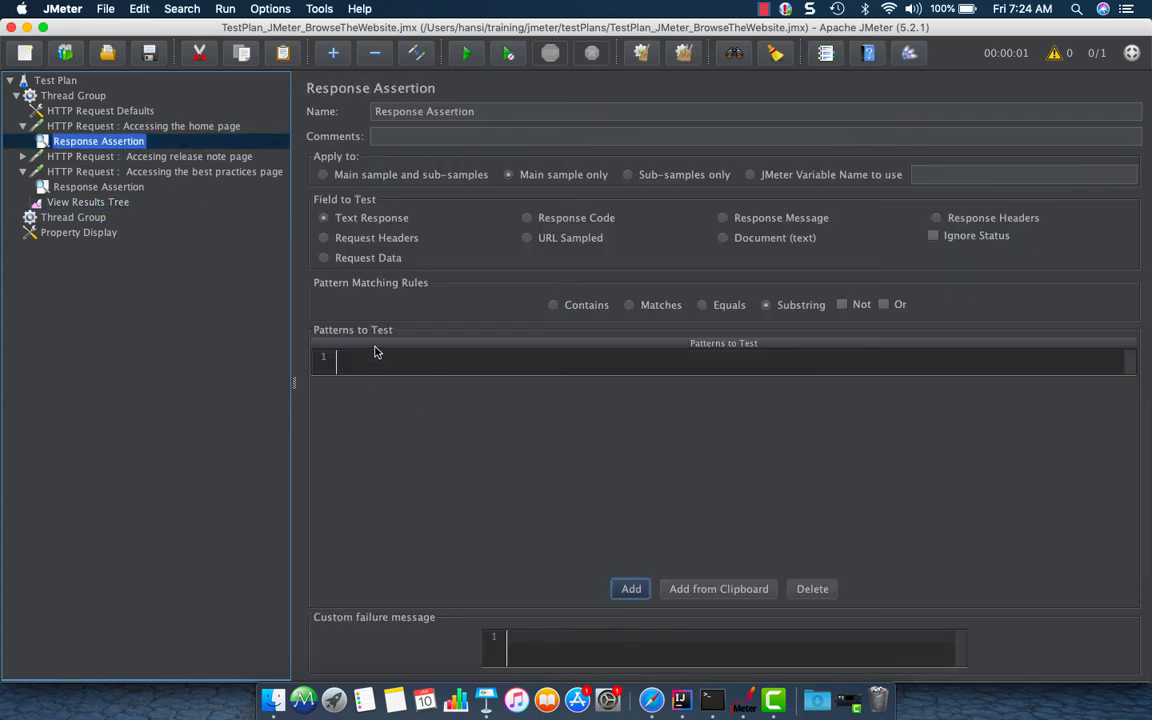
pyautogui.press('super+v')
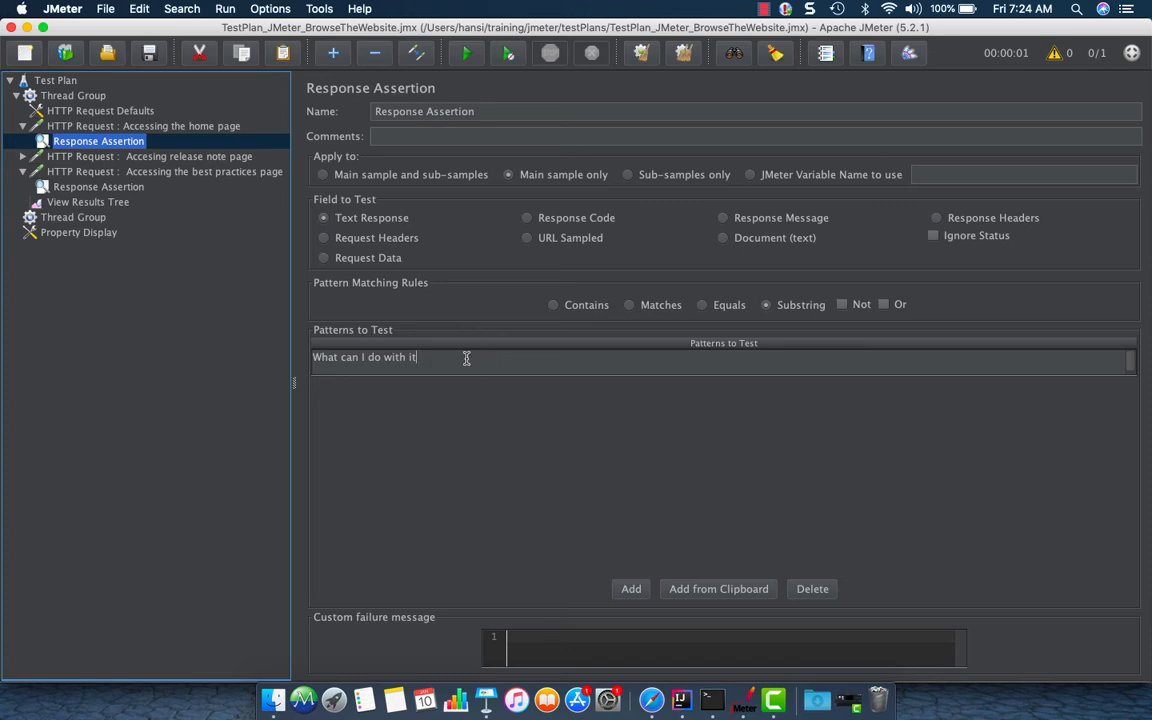
# Expand the release note request and open its Response Assertion
pyautogui.click(135, 153)
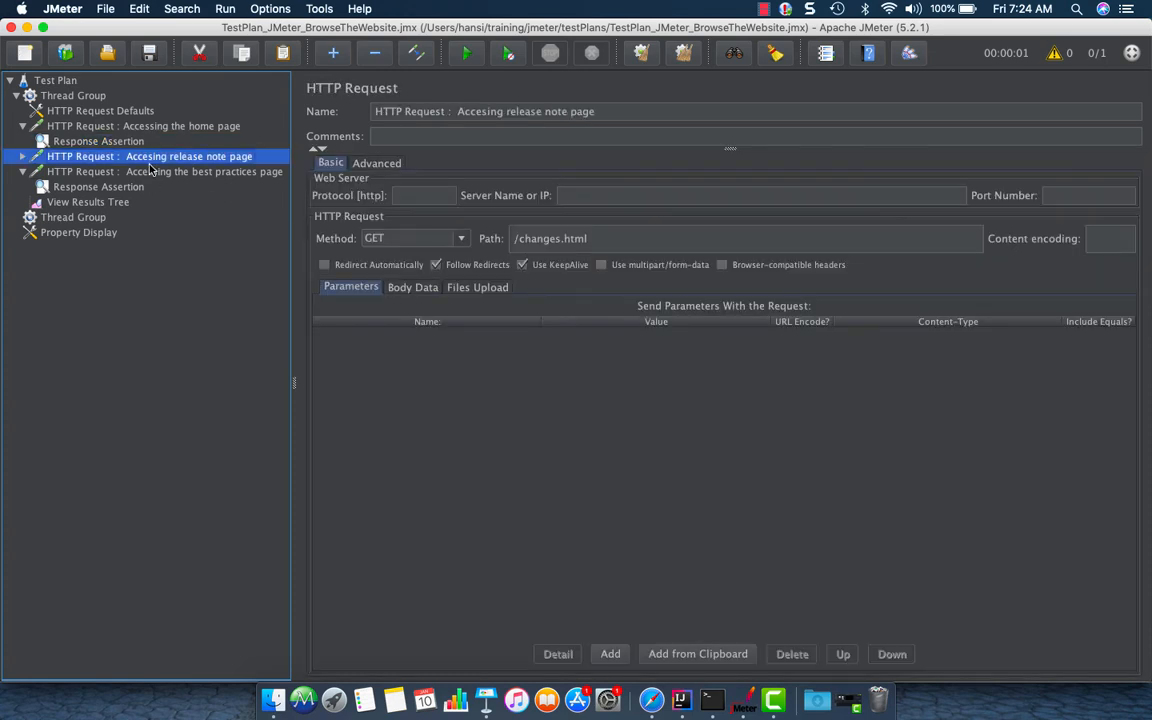
pyautogui.click(22, 157)
pyautogui.click(60, 170)
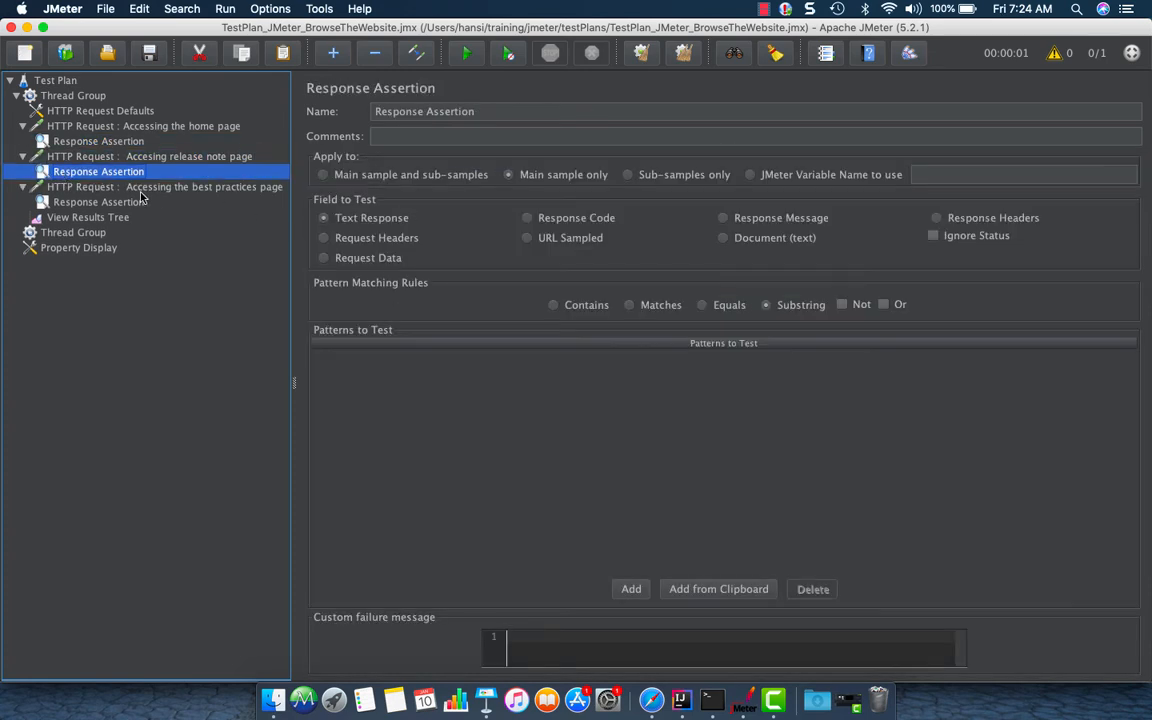
# Search the release note page's response body in View Results Tree for the text Changes
pyautogui.click(88, 217)
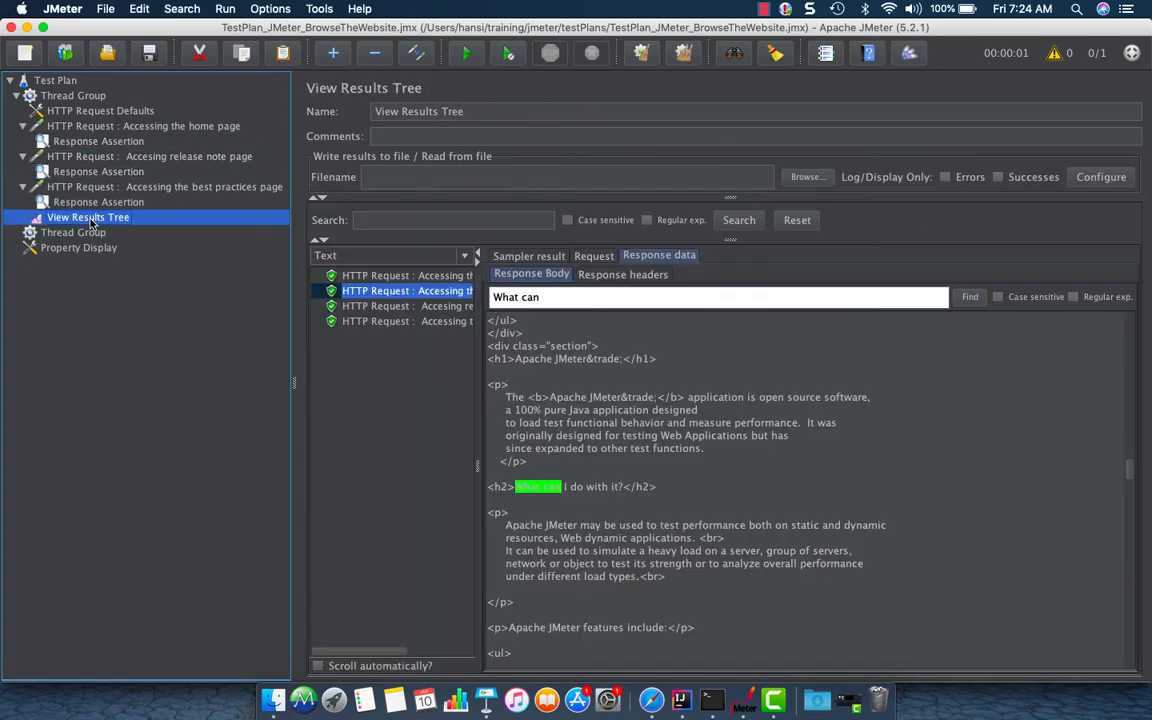
pyautogui.click(426, 307)
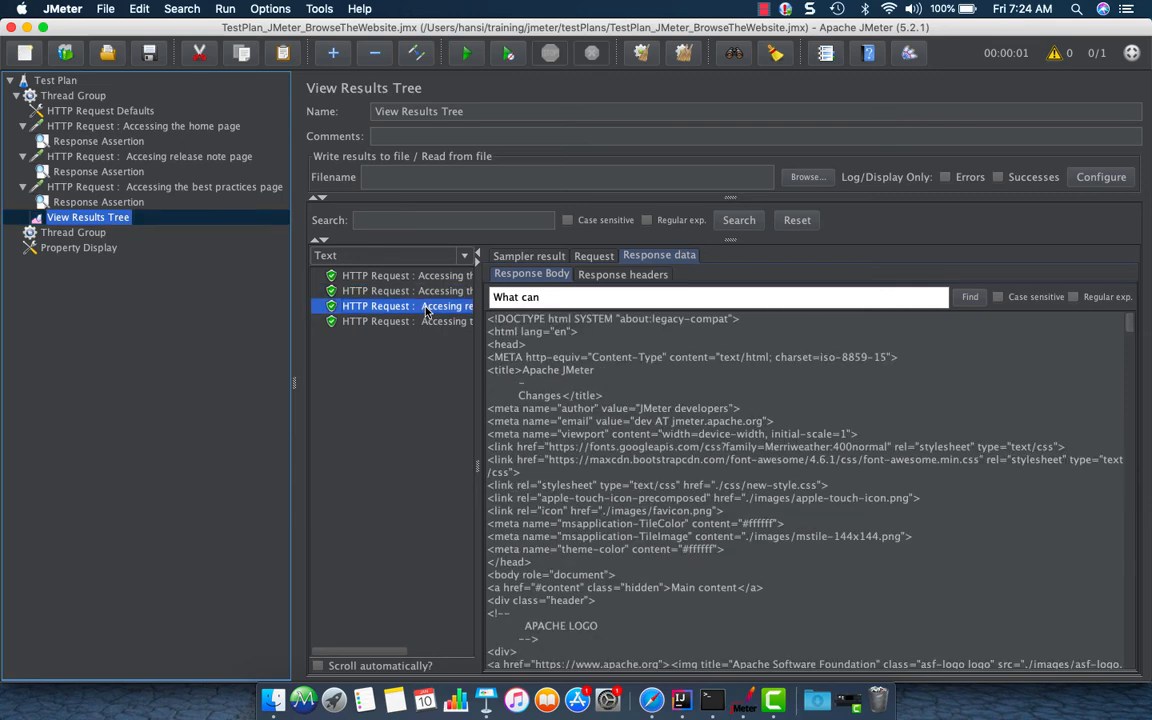
pyautogui.scroll(-10, 806, 600)
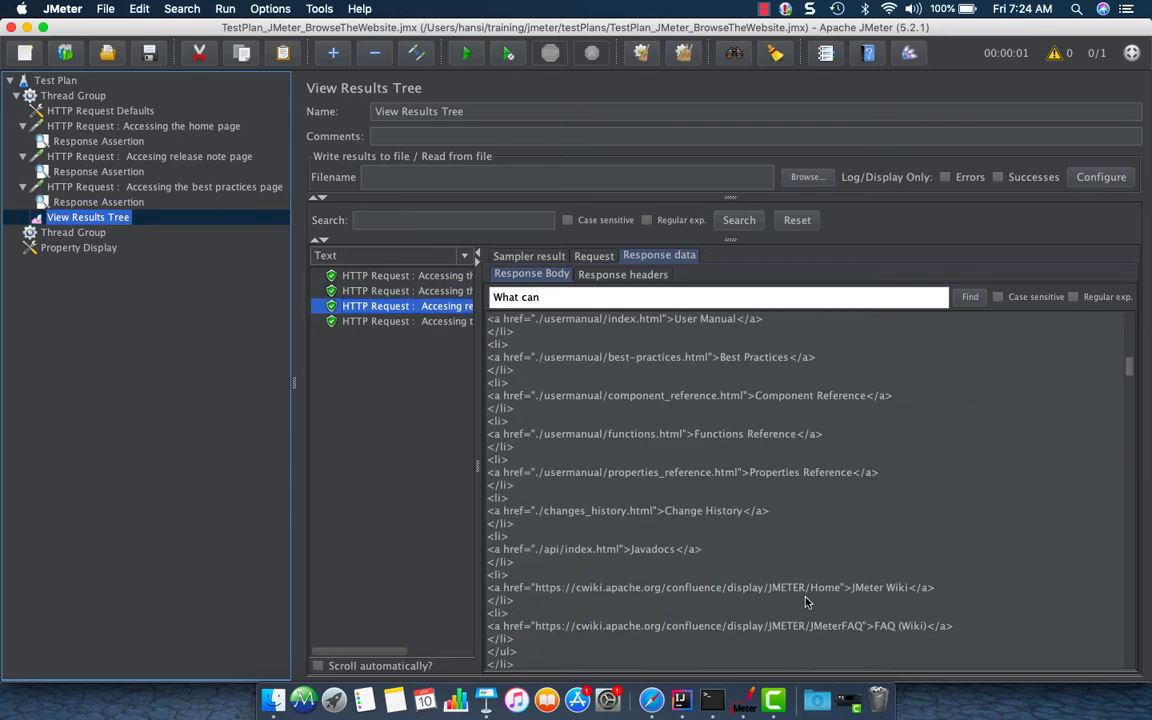
pyautogui.scroll(-10, 806, 601)
pyautogui.moveTo(615, 302); pyautogui.dragTo(485, 291)
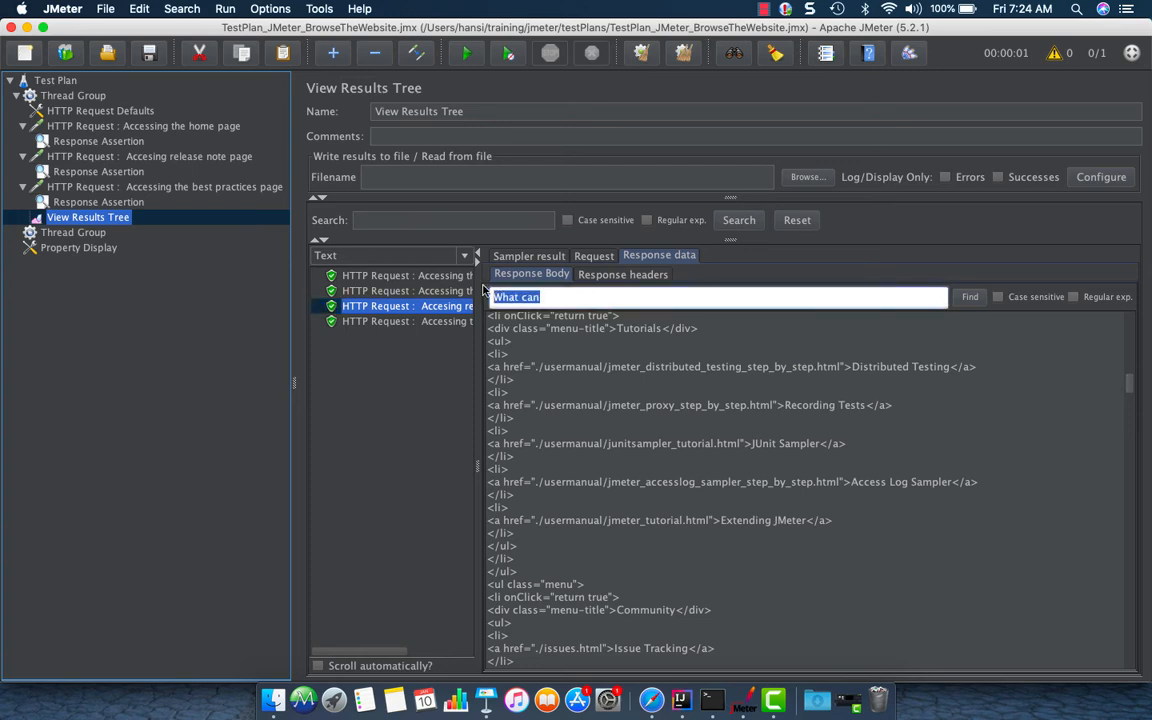
pyautogui.write('Changes')
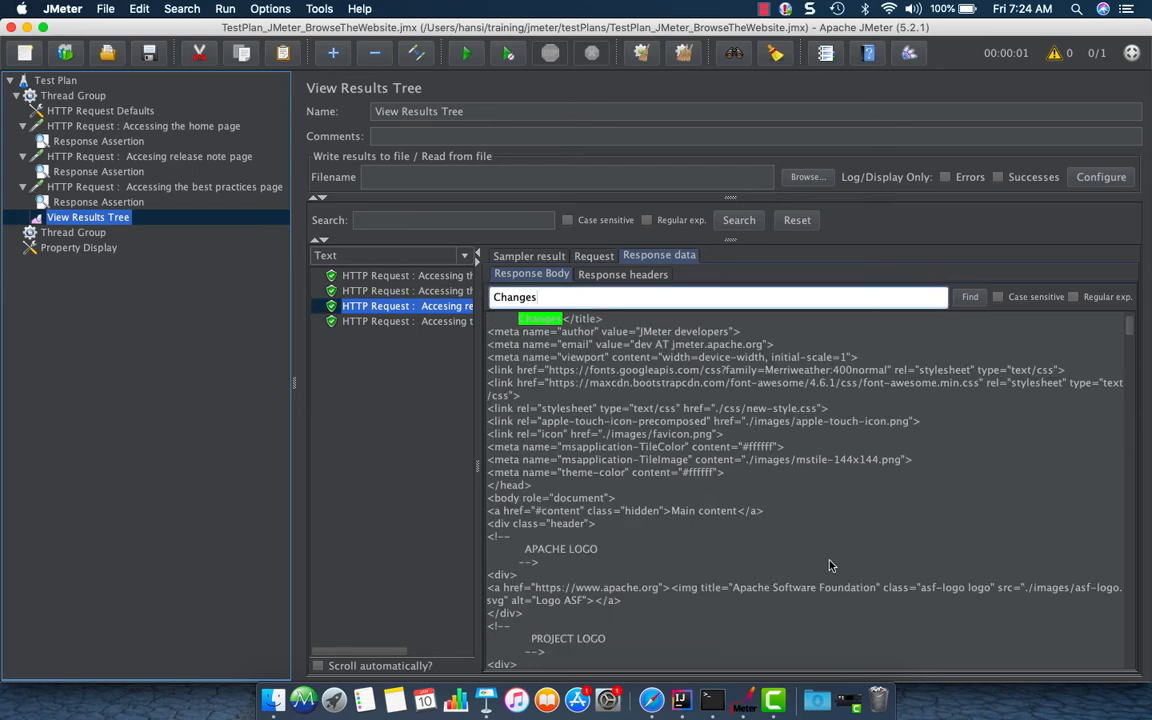
pyautogui.scroll(3, 785, 427)
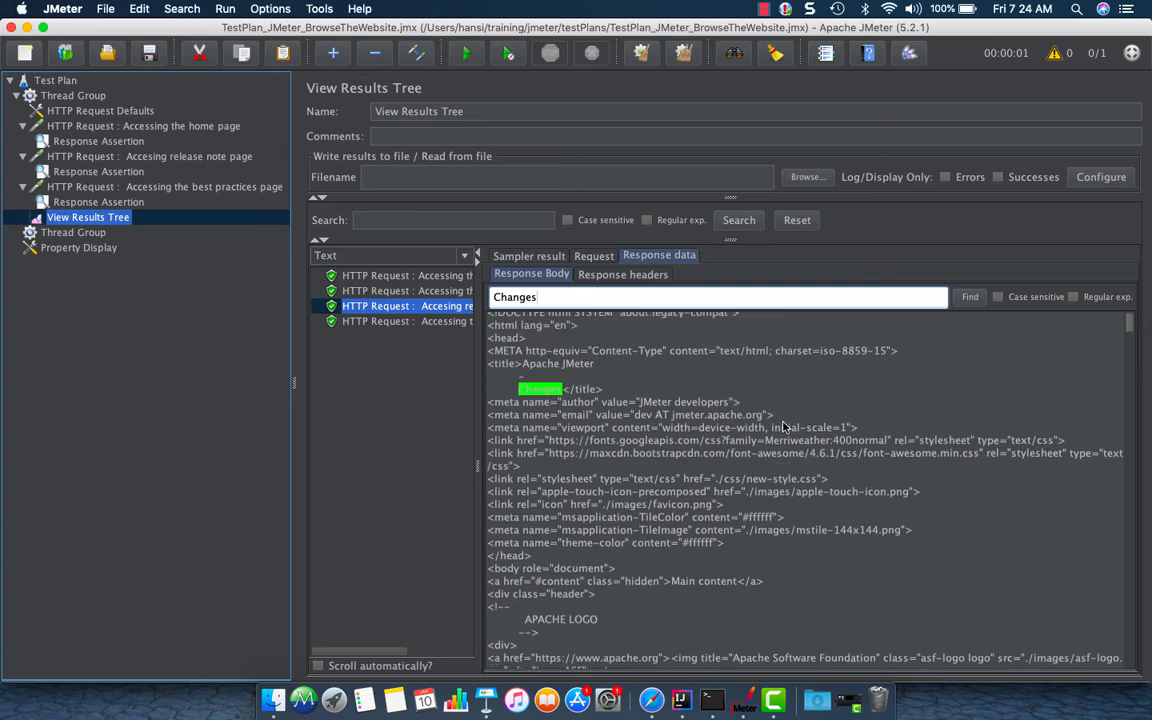
pyautogui.click(976, 301)
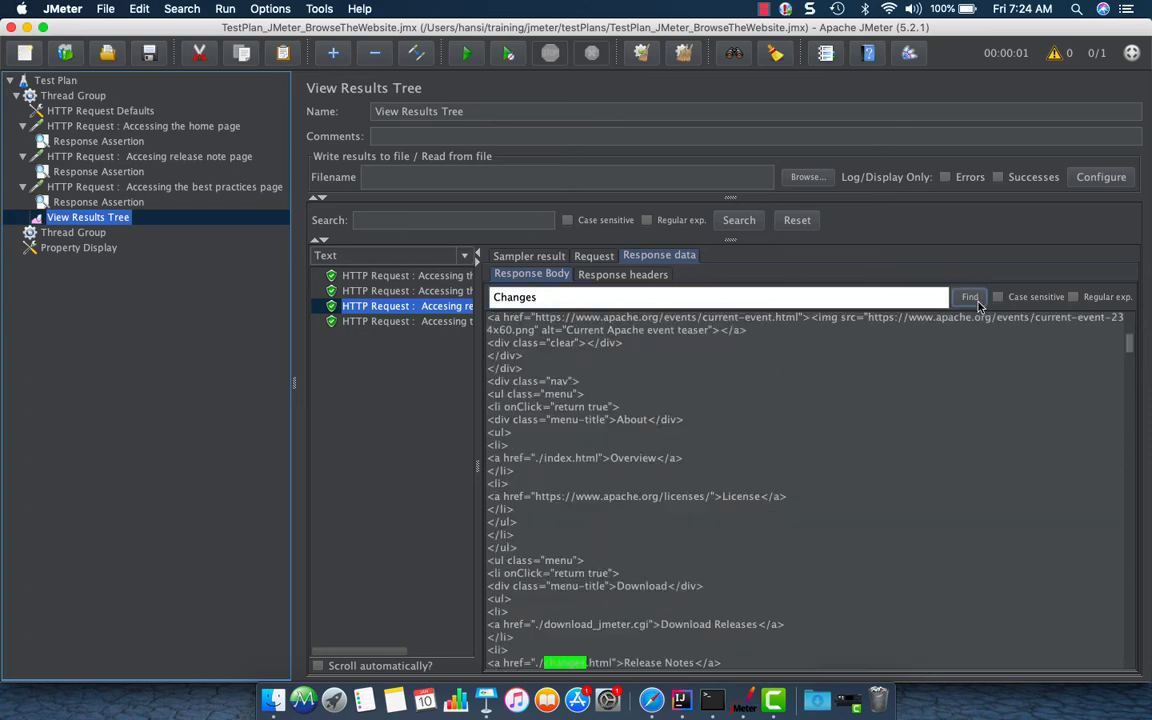
pyautogui.scroll(-5, 911, 539)
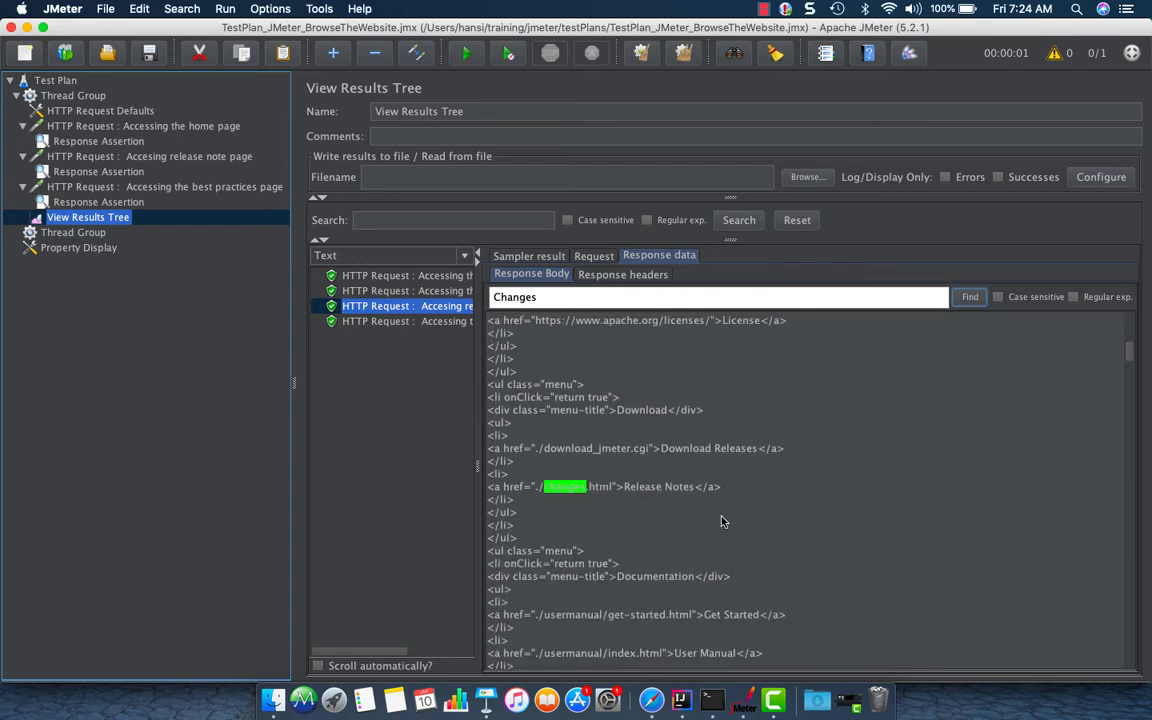
pyautogui.click(964, 299)
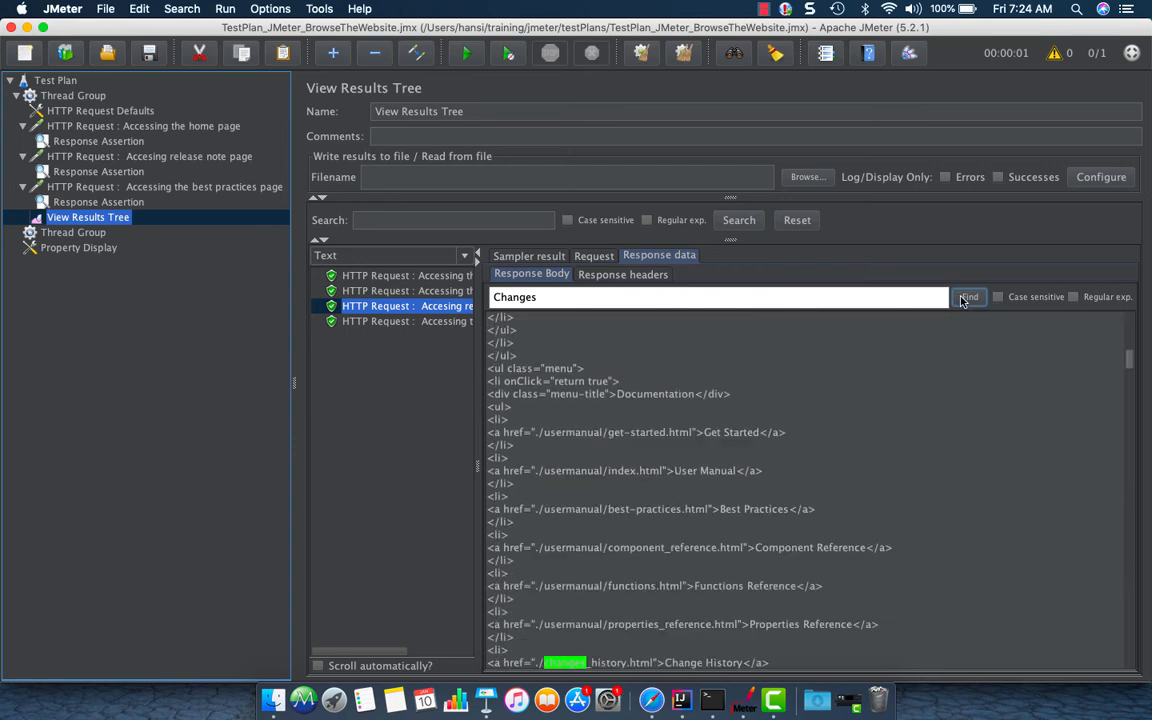
pyautogui.scroll(-4, 951, 511)
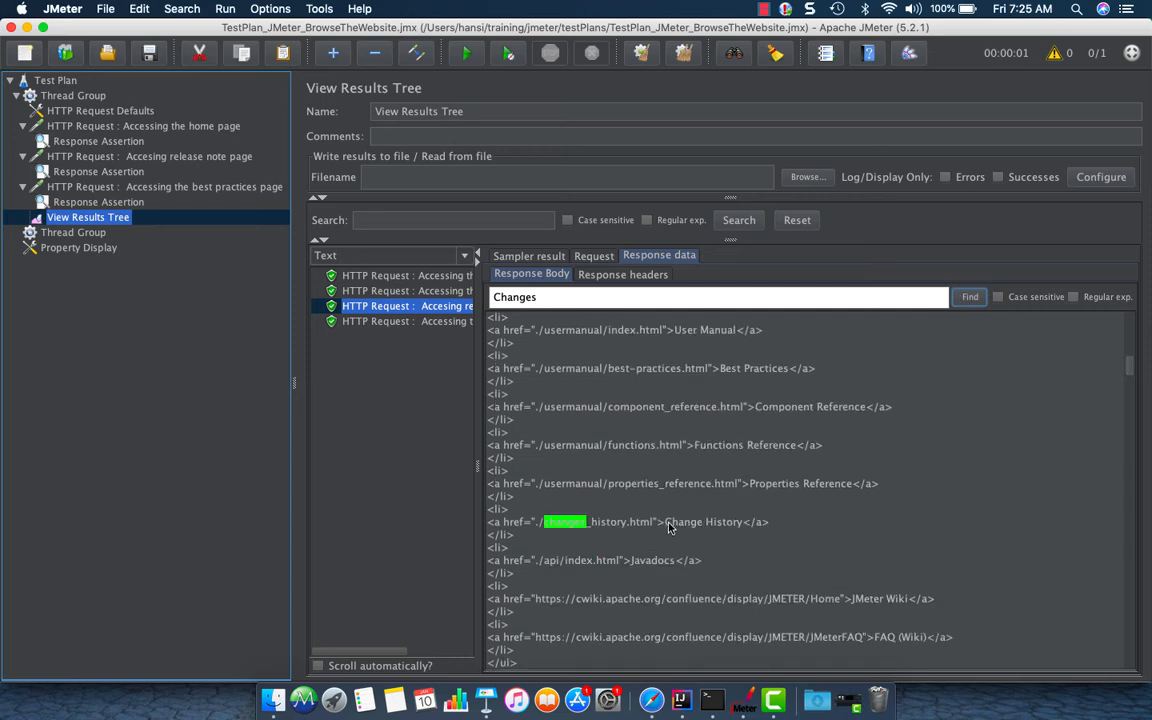
pyautogui.click(966, 297)
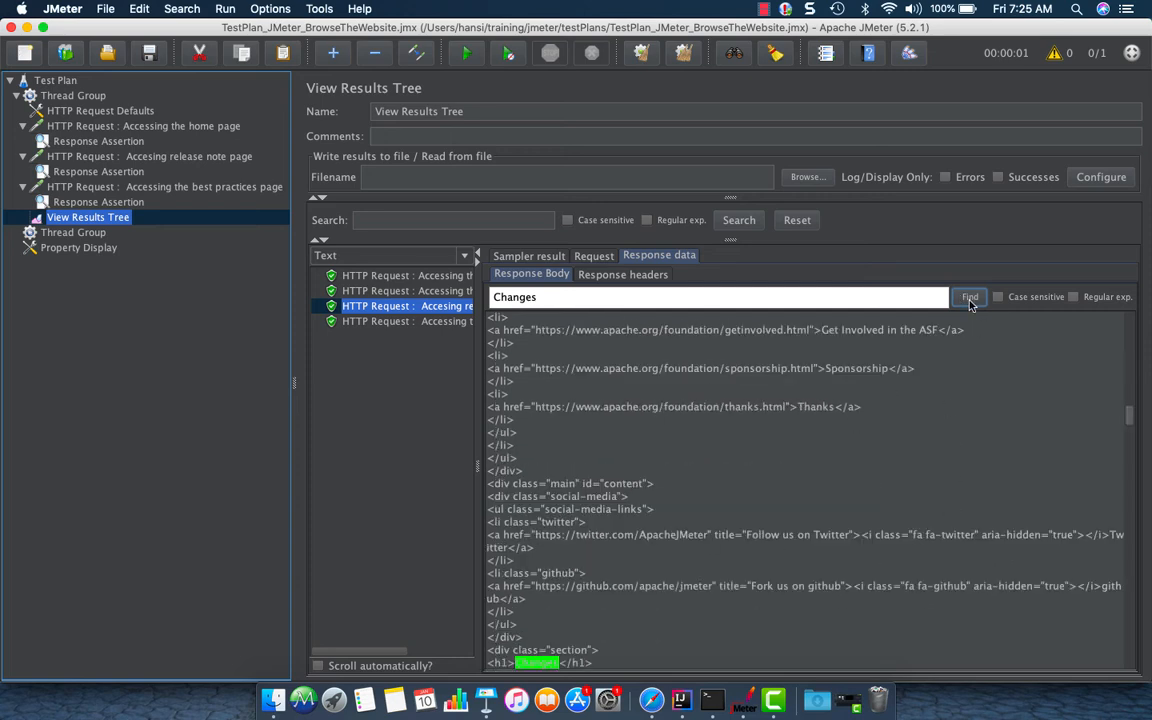
pyautogui.scroll(-5, 966, 548)
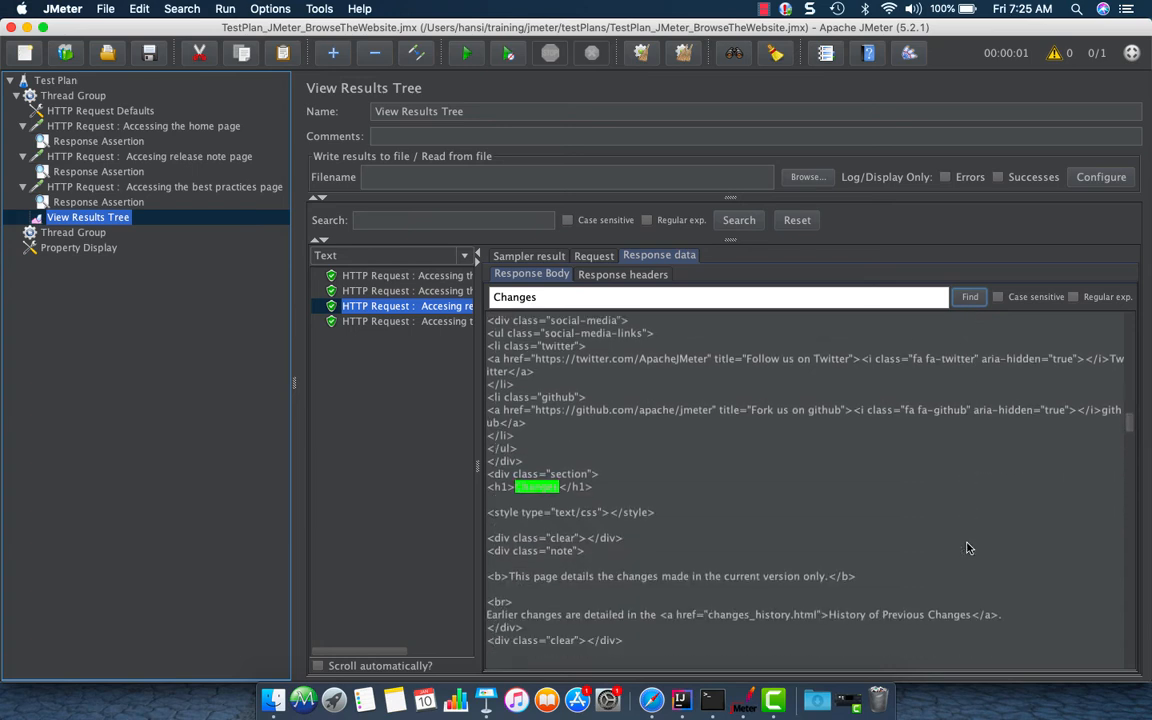
# Copy the sentence This page details the changes made in the current version only into the release note page's Response Assertion pattern
pyautogui.moveTo(515, 577); pyautogui.dragTo(856, 578)
pyautogui.moveTo(652, 587); pyautogui.dragTo(826, 585)
pyautogui.press('super+c')
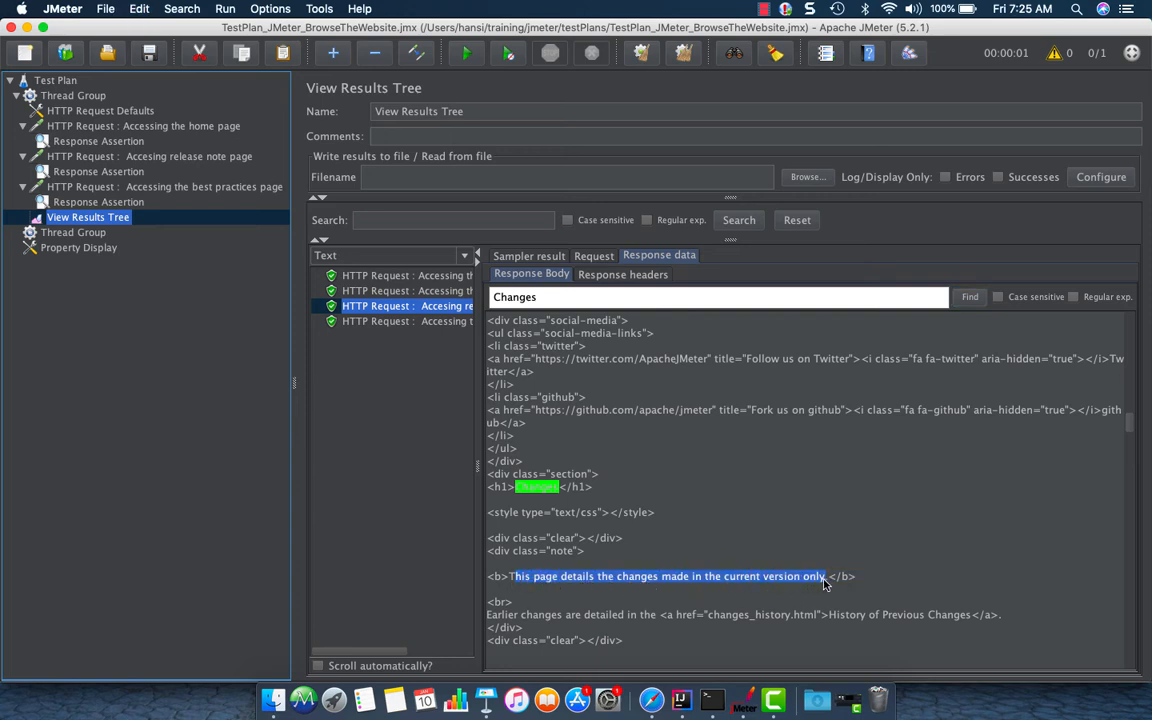
pyautogui.click(112, 170)
pyautogui.click(633, 589)
pyautogui.doubleClick(450, 358)
pyautogui.press('super+v')
pyautogui.click(314, 358)
pyautogui.write('T')
# Disable the Response Assertion under the best practices request
pyautogui.click(90, 231)
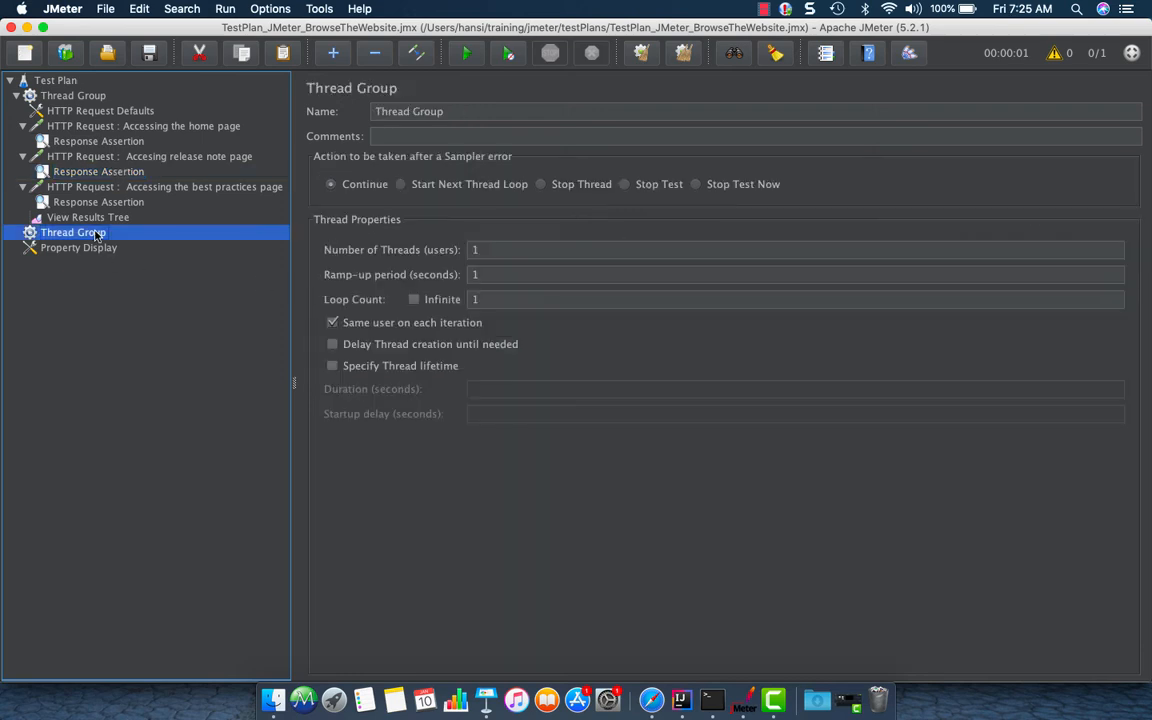
pyautogui.click(92, 203)
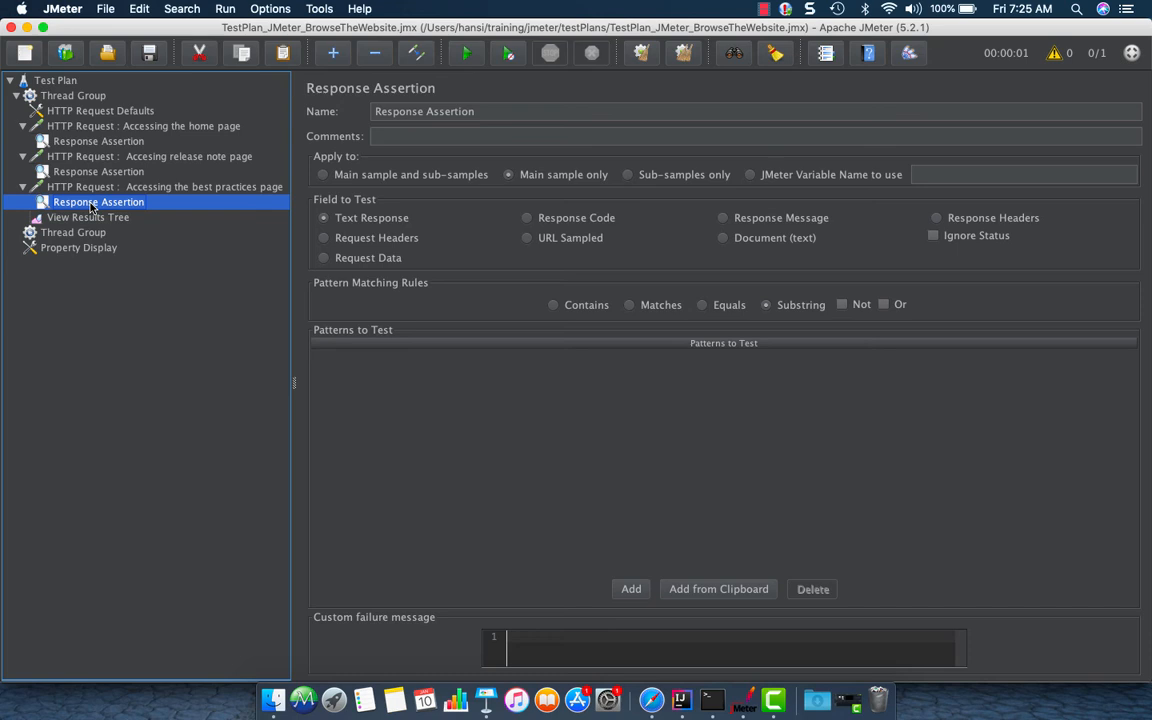
pyautogui.rightClick(92, 206)
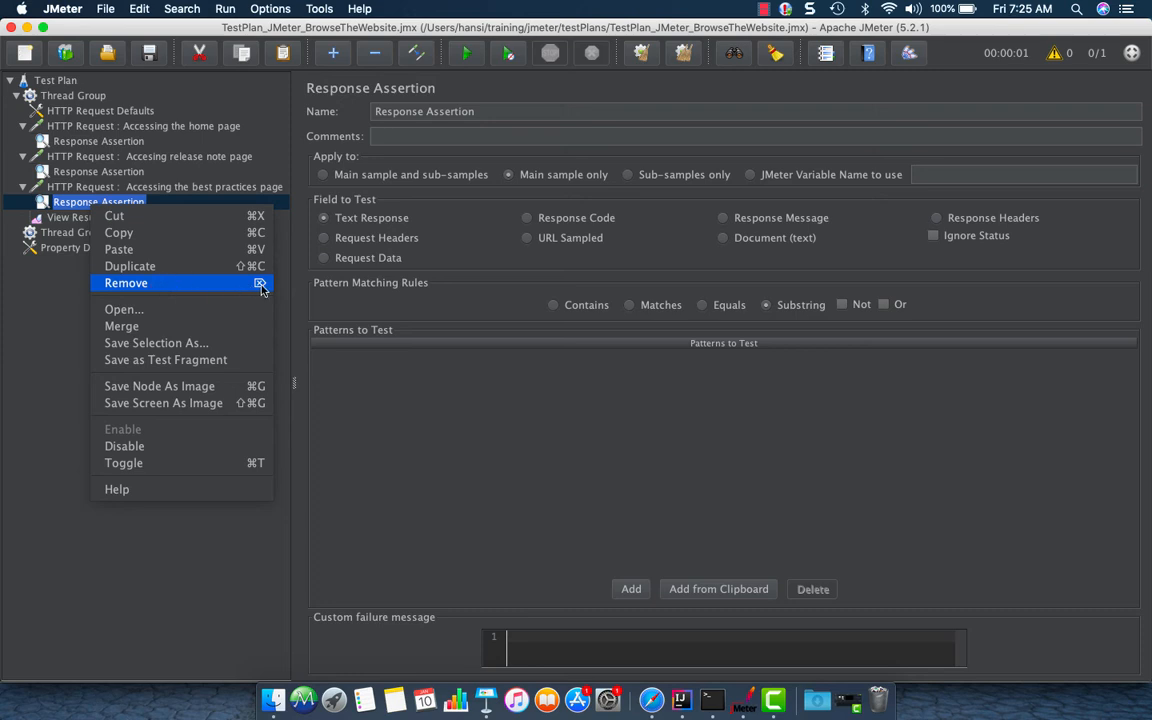
pyautogui.click(67, 206)
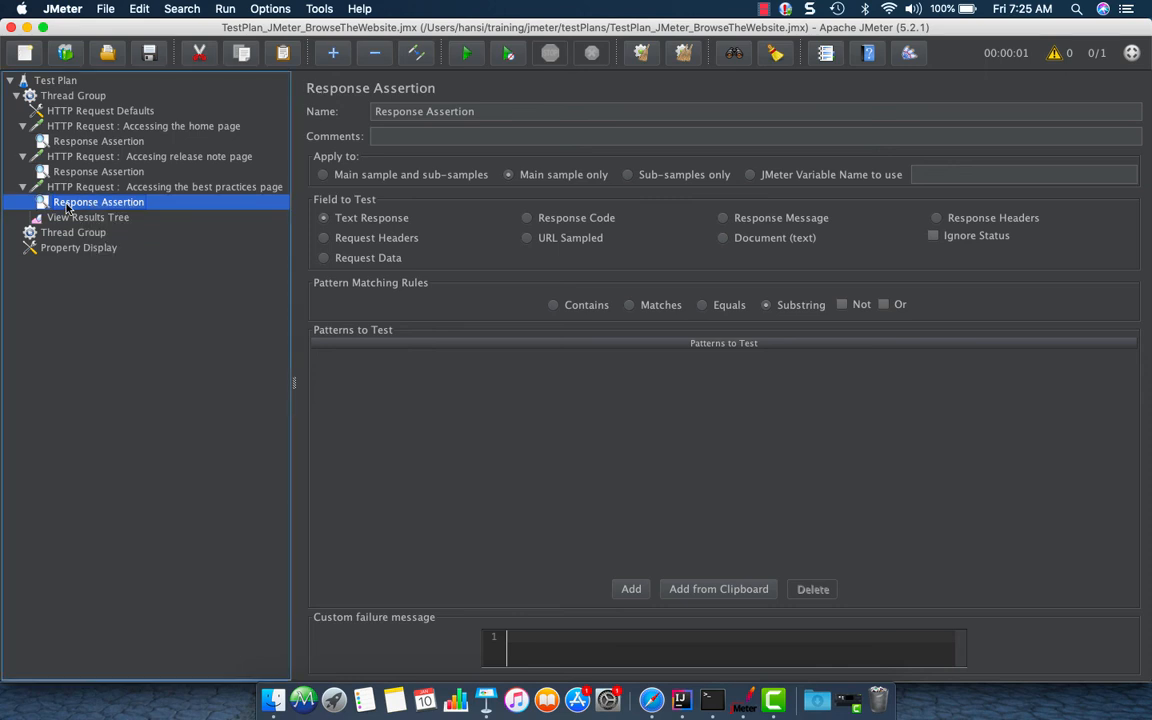
pyautogui.rightClick(67, 206)
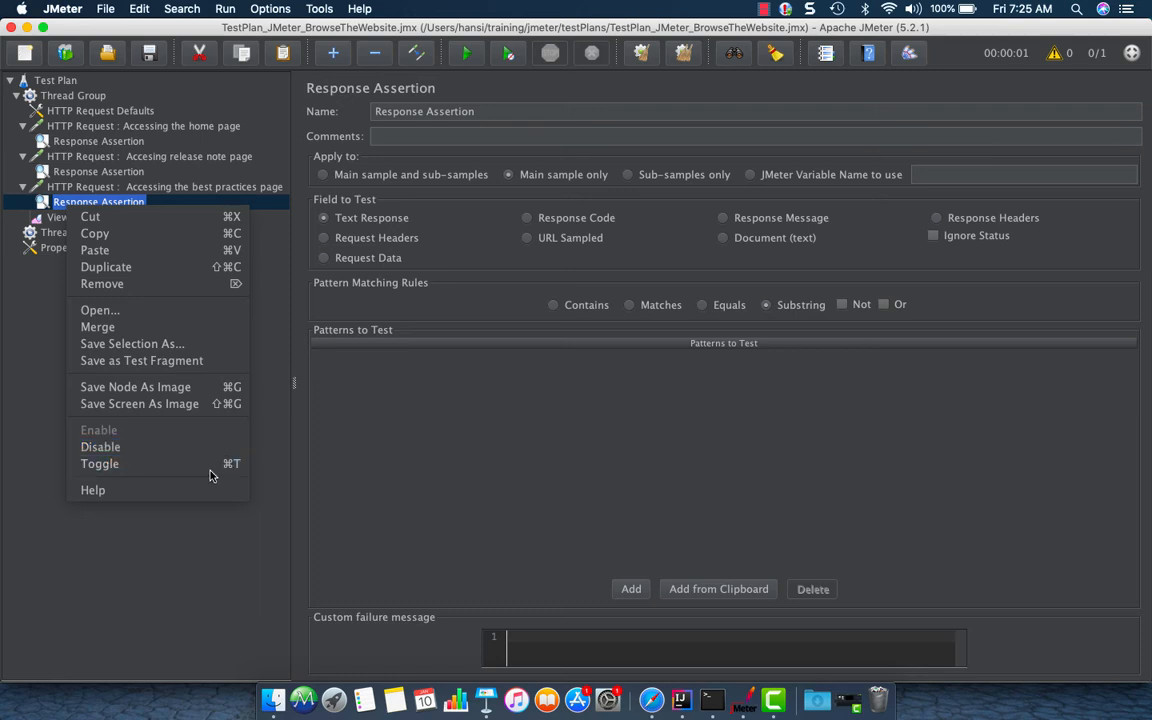
pyautogui.click(63, 206)
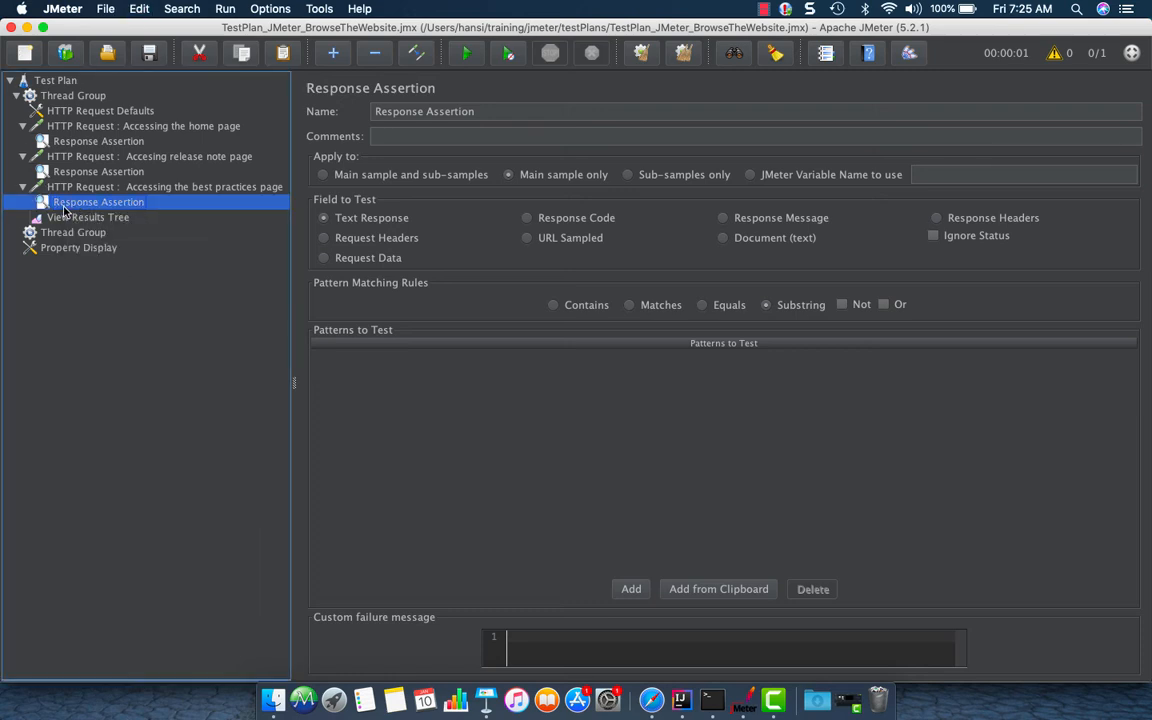
pyautogui.click(89, 190)
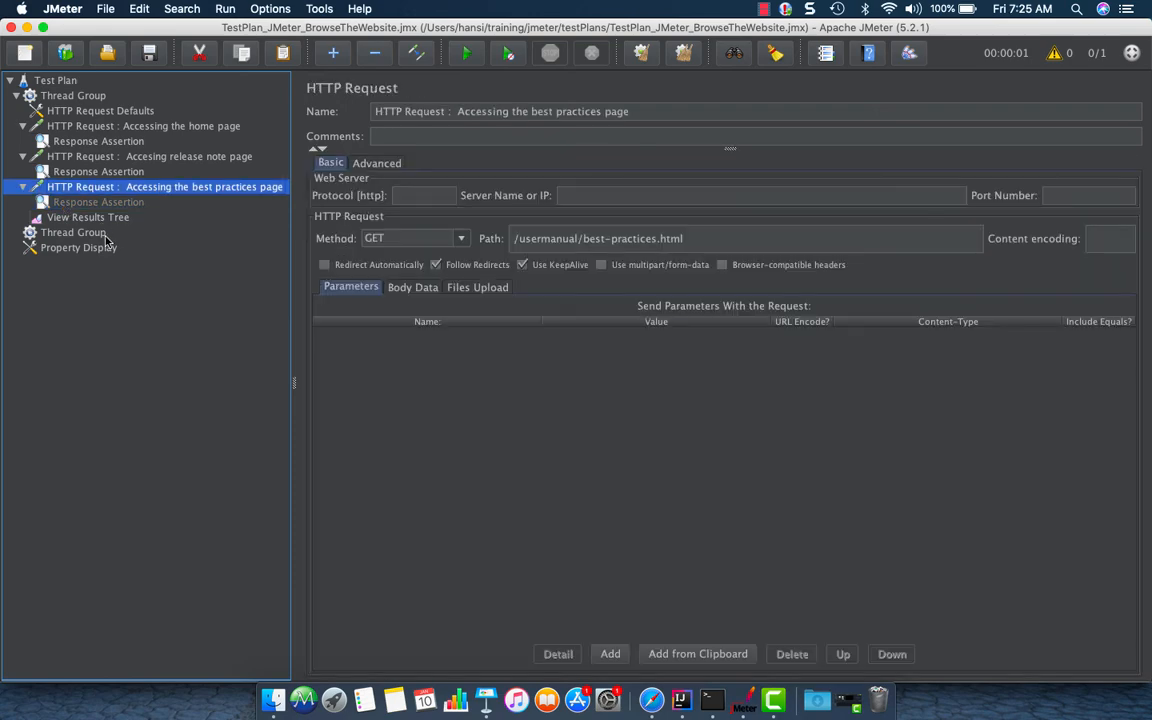
# Collapse the home page and release note requests in the test plan tree
pyautogui.click(100, 219)
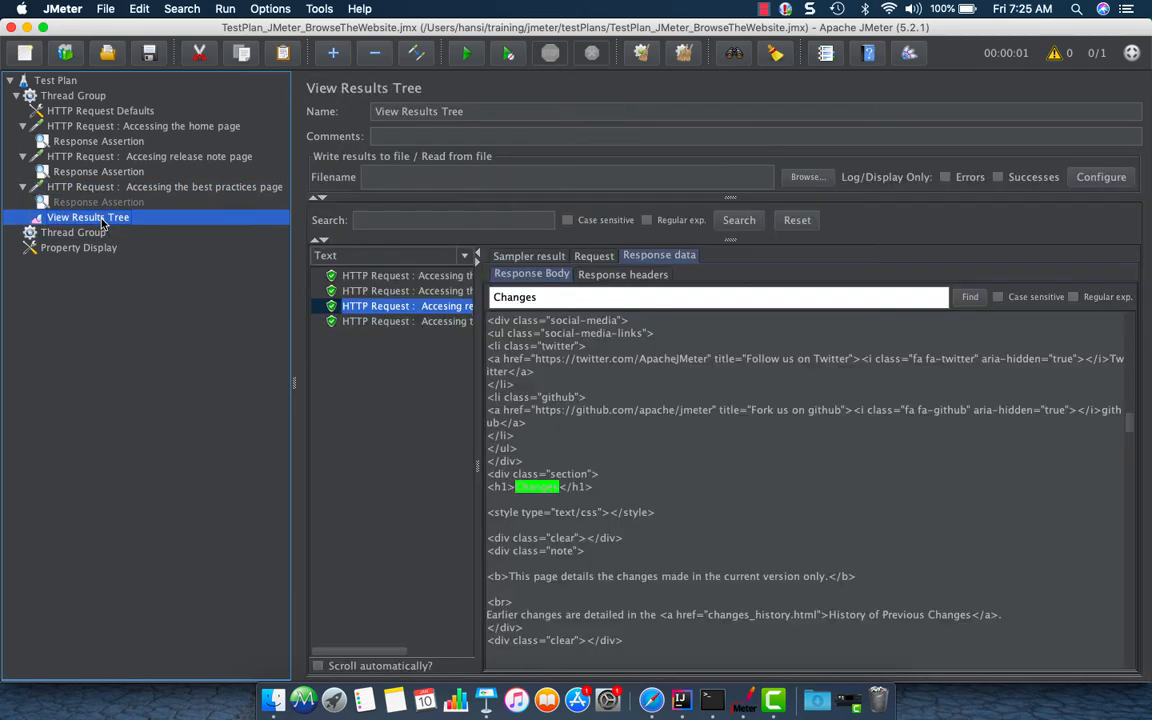
pyautogui.click(40, 186)
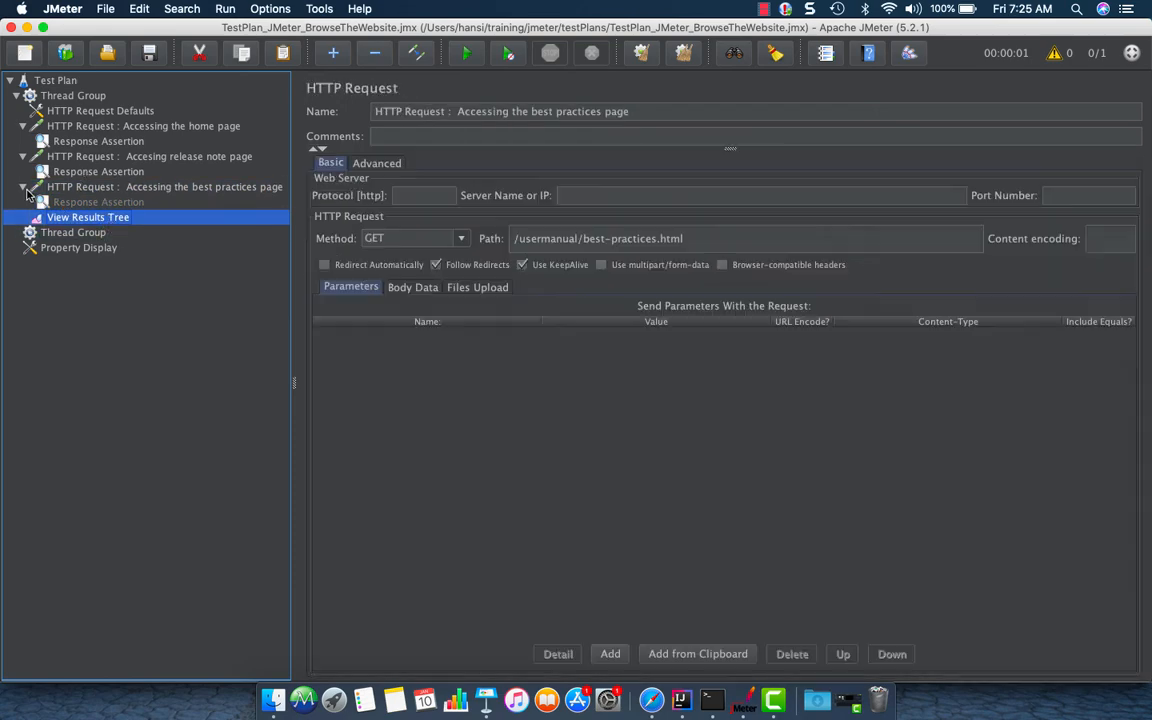
pyautogui.click(23, 127)
pyautogui.click(23, 141)
# Add an Assertion Results listener to the Thread Group
pyautogui.click(54, 97)
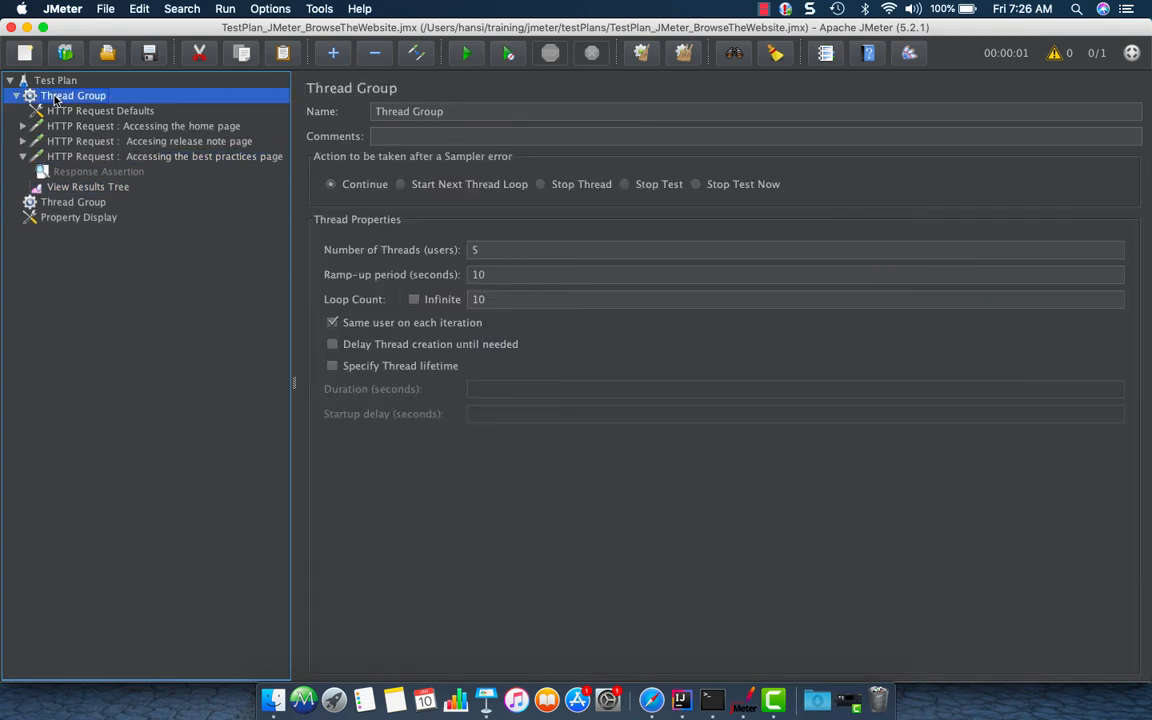
pyautogui.rightClick(55, 98)
pyautogui.moveTo(90, 107)
pyautogui.moveTo(303, 295)
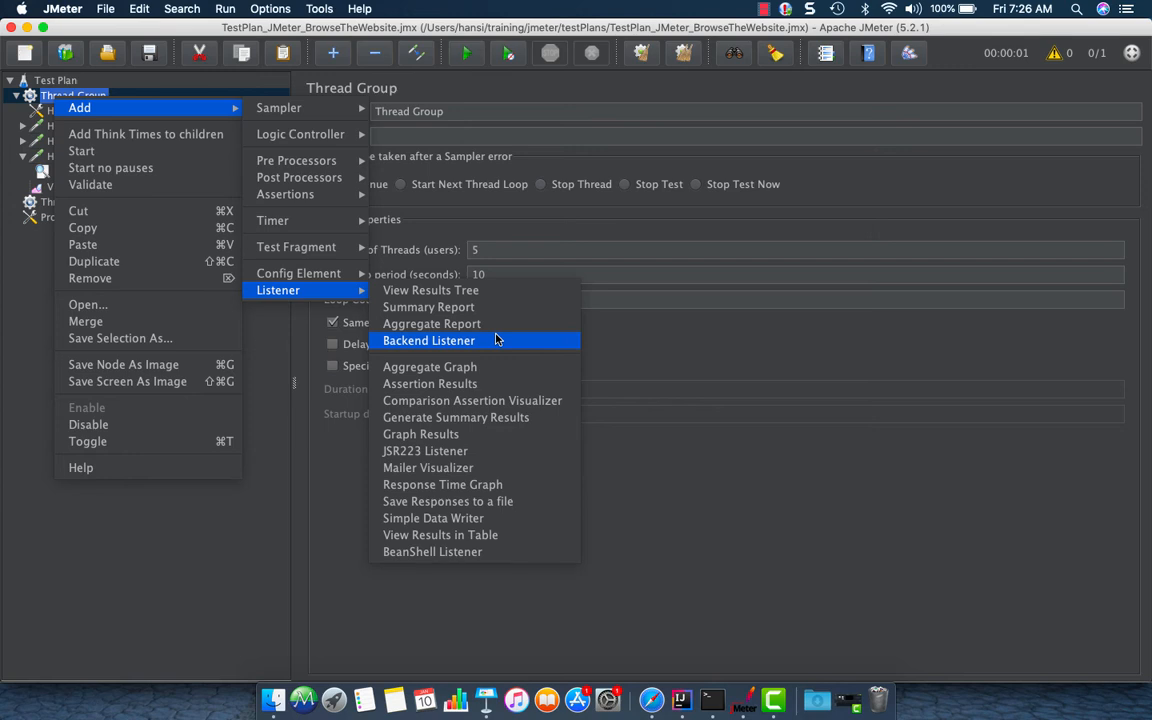
pyautogui.click(499, 384)
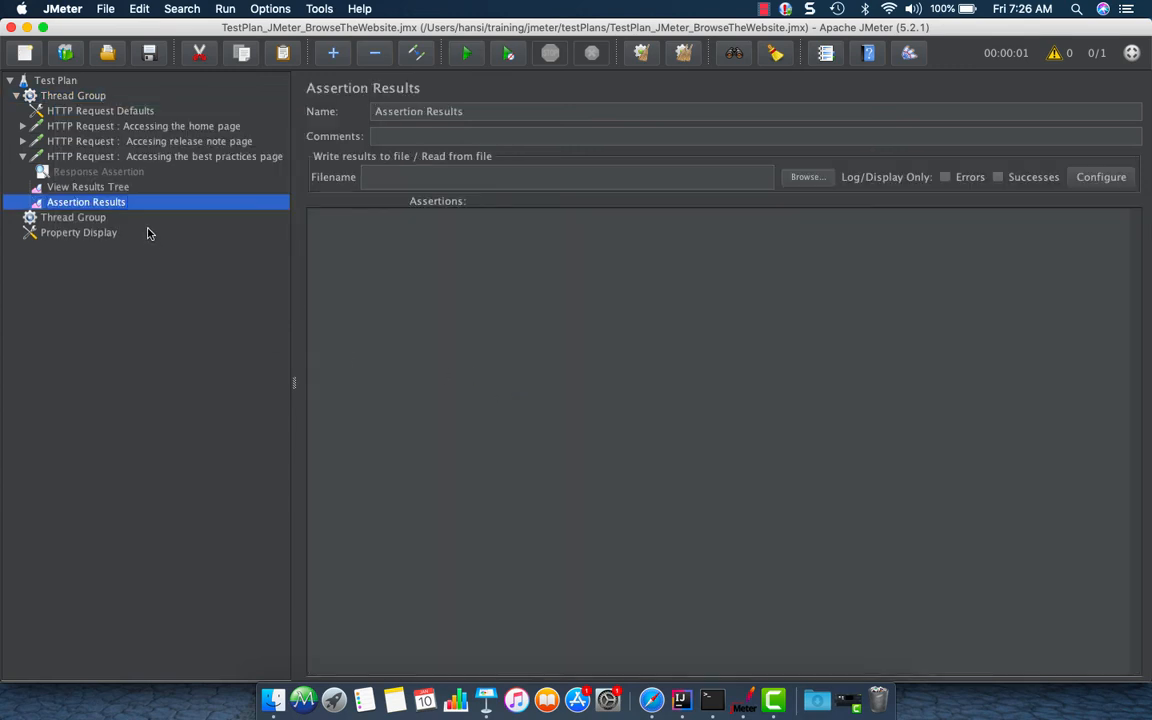
# Clear all previous results from View Results Tree
pyautogui.click(78, 97)
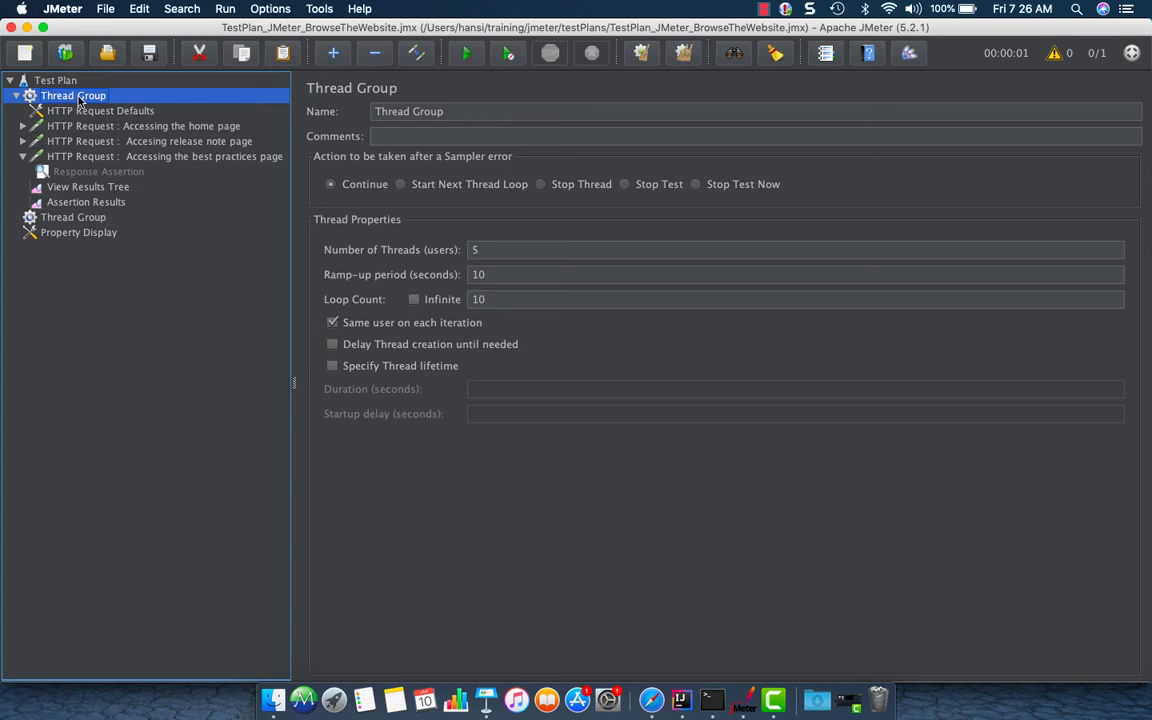
pyautogui.click(108, 187)
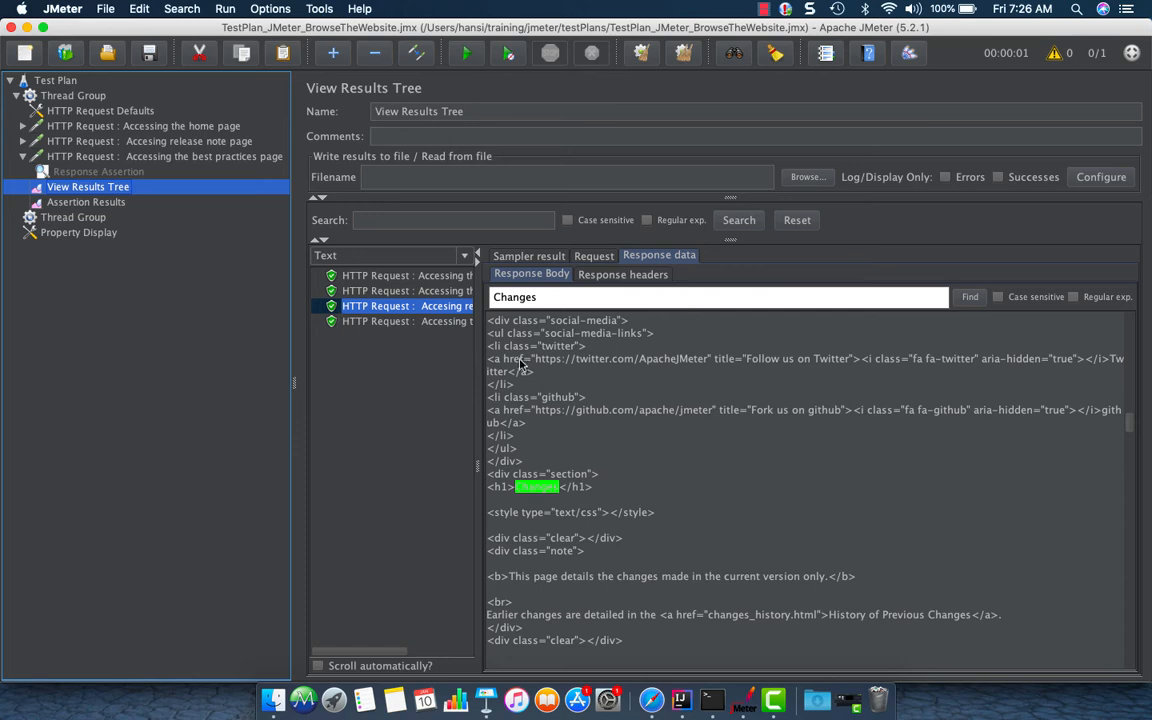
pyautogui.click(684, 56)
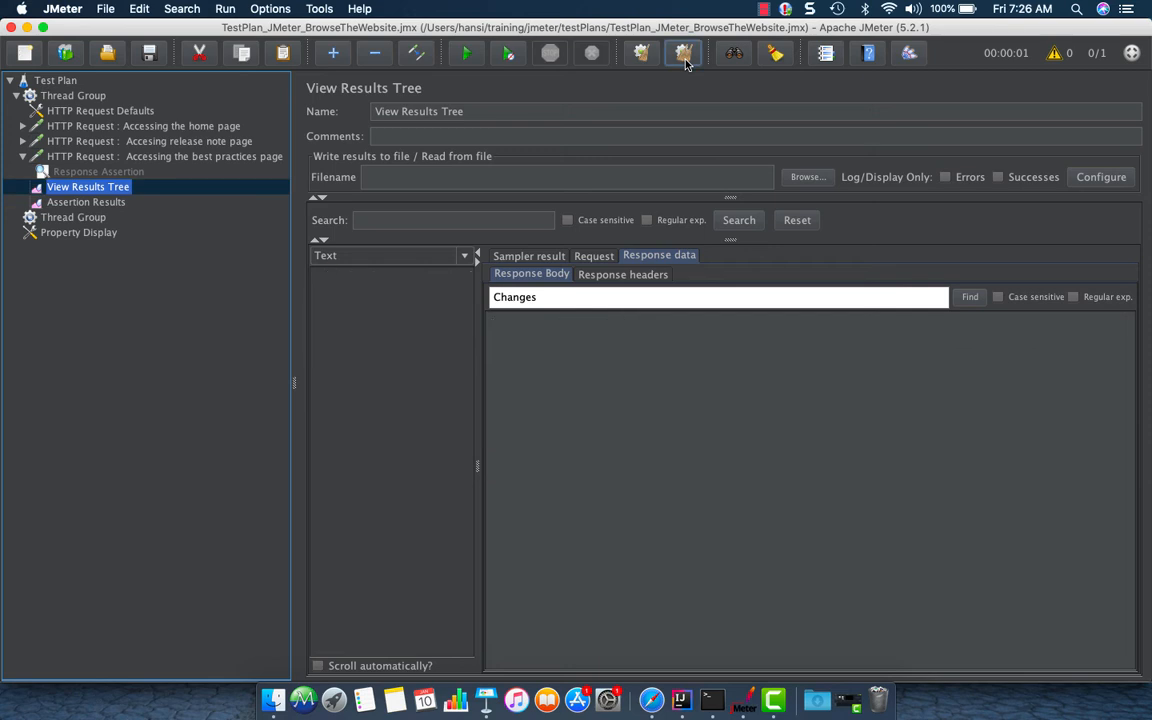
# Start the test run from the Thread Group
pyautogui.click(74, 96)
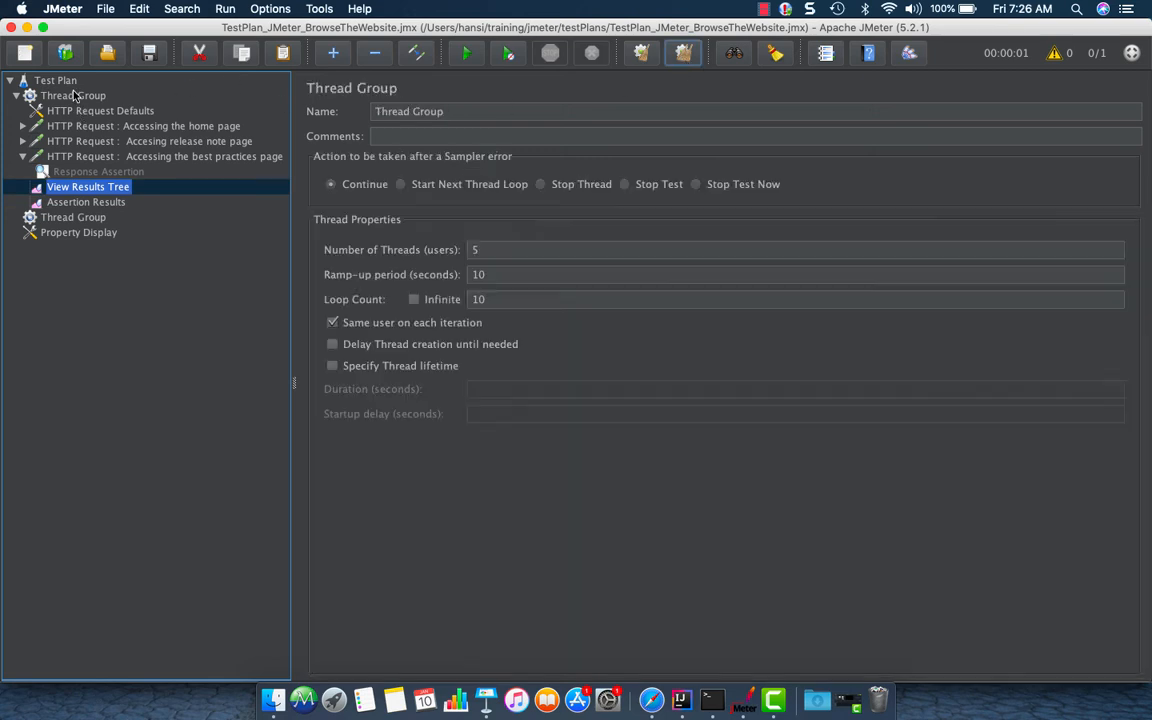
pyautogui.rightClick(78, 98)
pyautogui.click(125, 186)
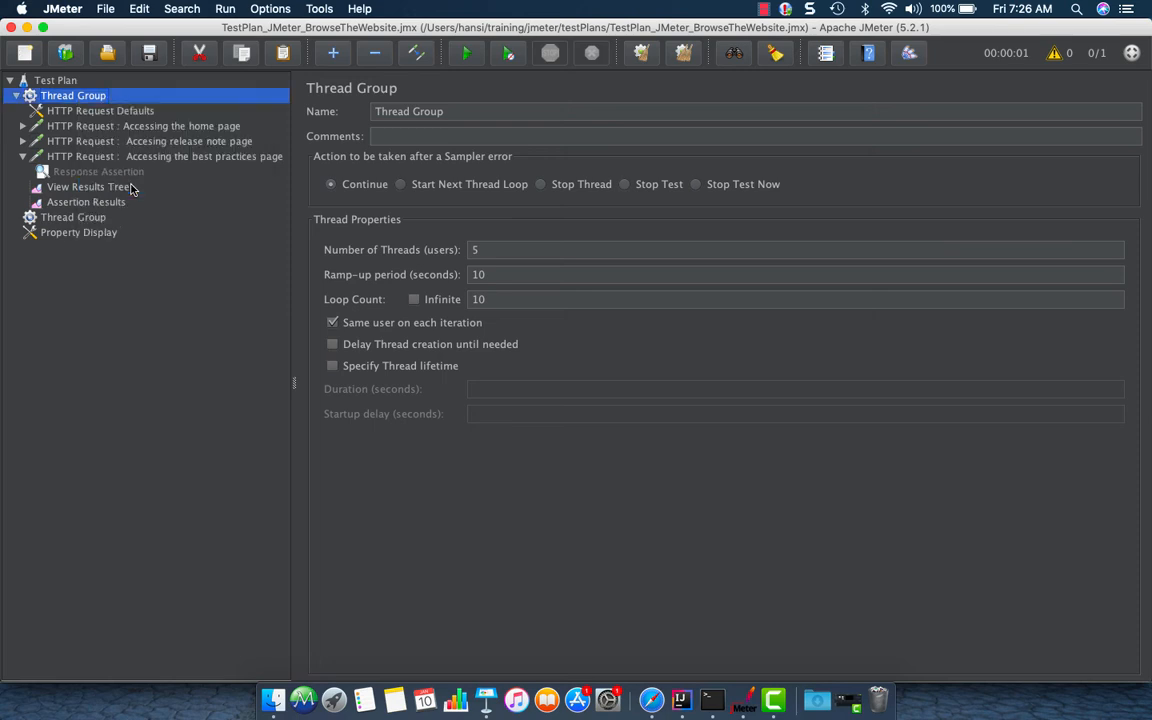
# Review the Assertion Results and the home page's Response Assertion pattern
pyautogui.click(112, 203)
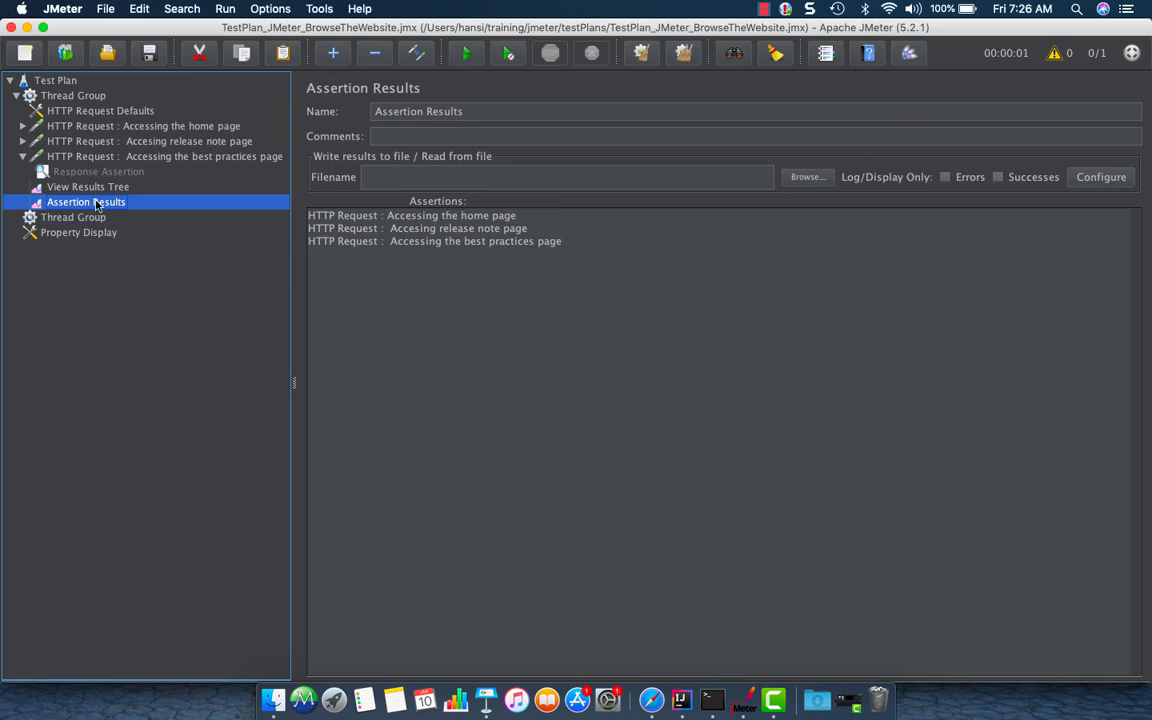
pyautogui.click(23, 125)
pyautogui.click(62, 140)
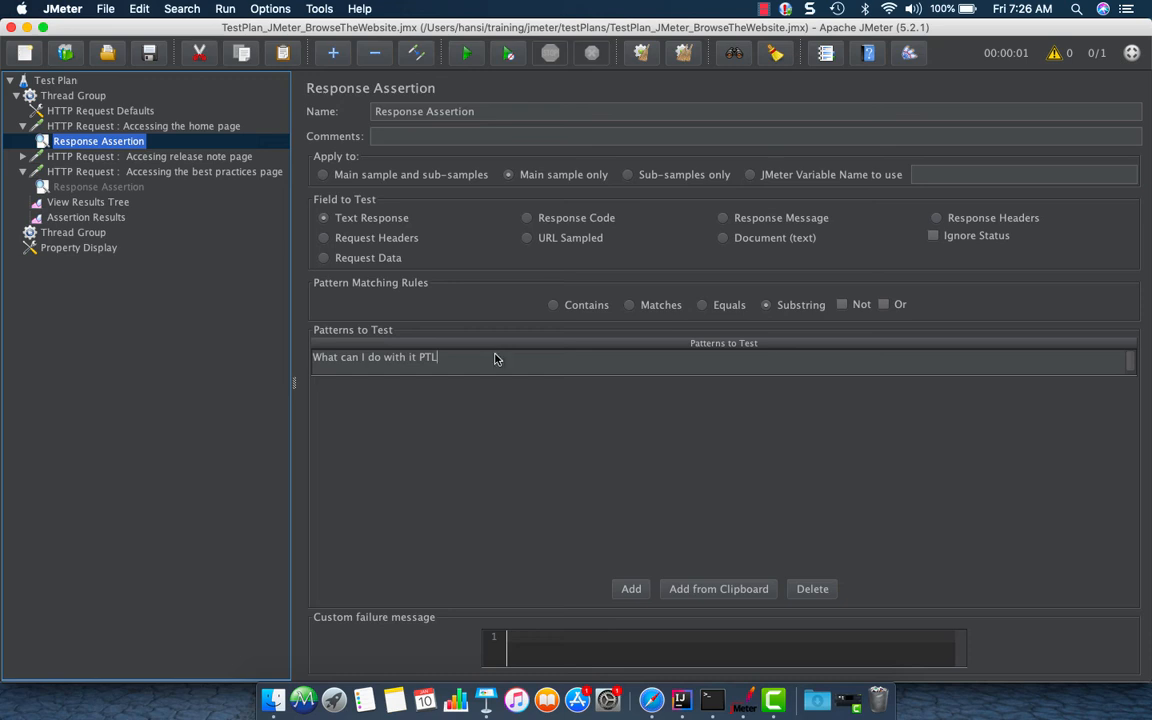
pyautogui.click(106, 156)
pyautogui.click(105, 141)
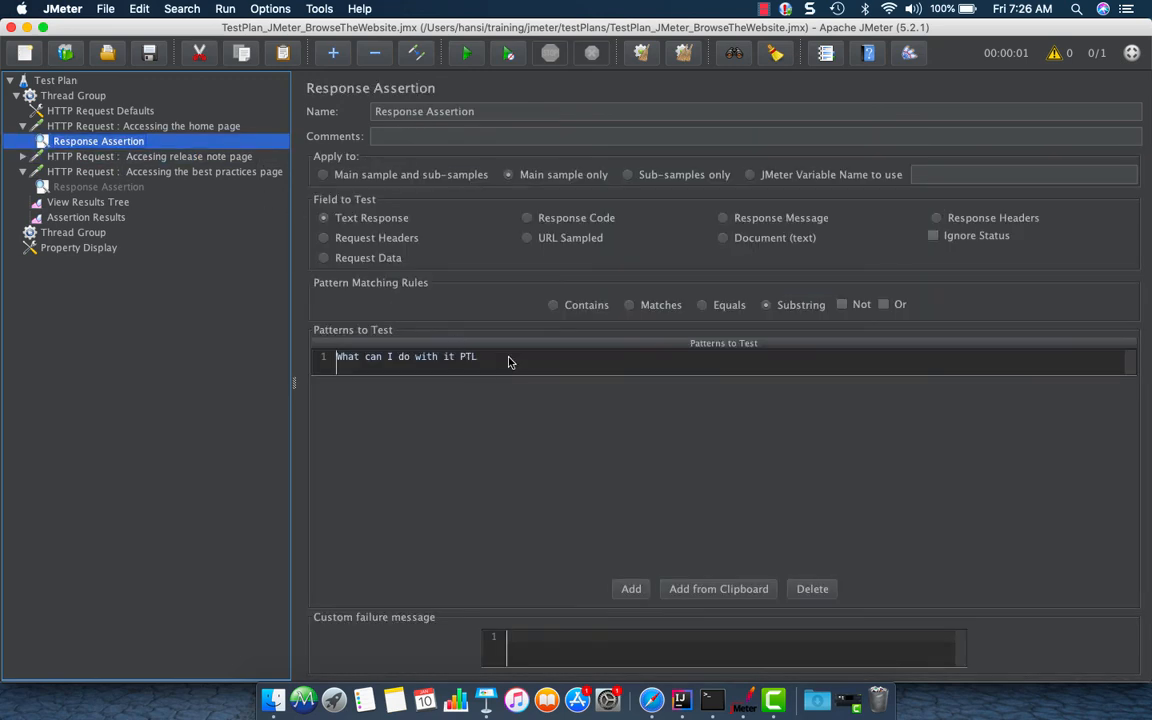
# Clear all previous results and start the test run with the Assertion Results listener open
pyautogui.click(88, 202)
pyautogui.click(92, 218)
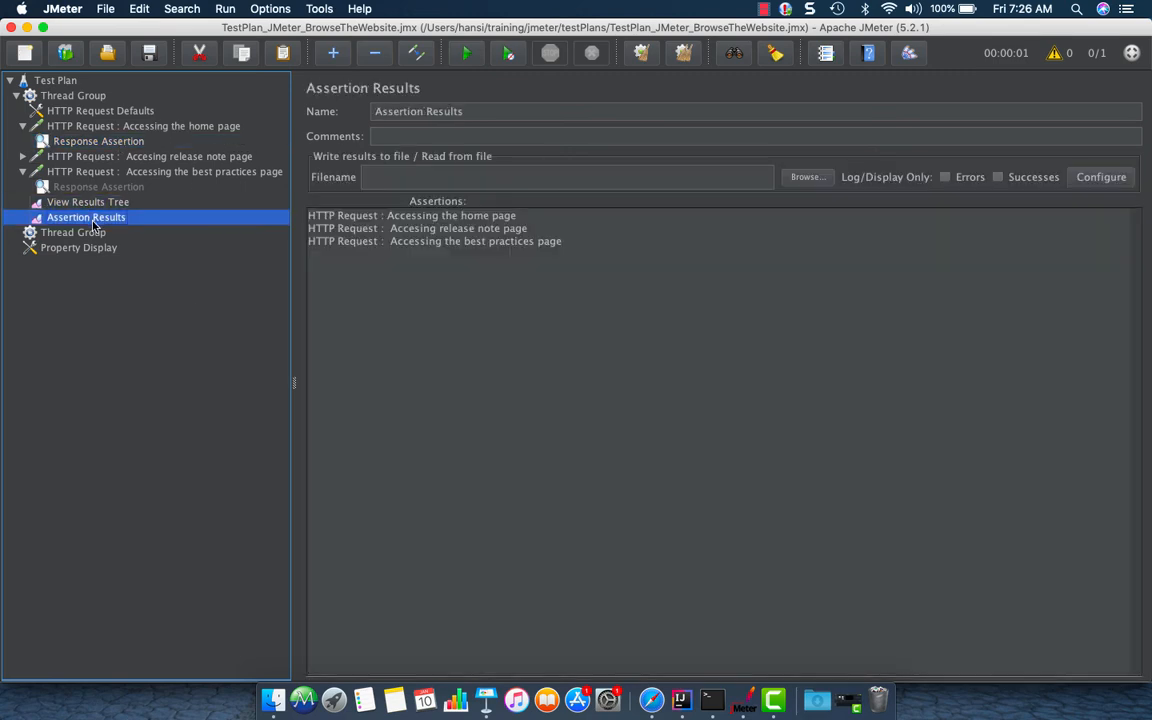
pyautogui.press('super+e')
pyautogui.press('super+r')
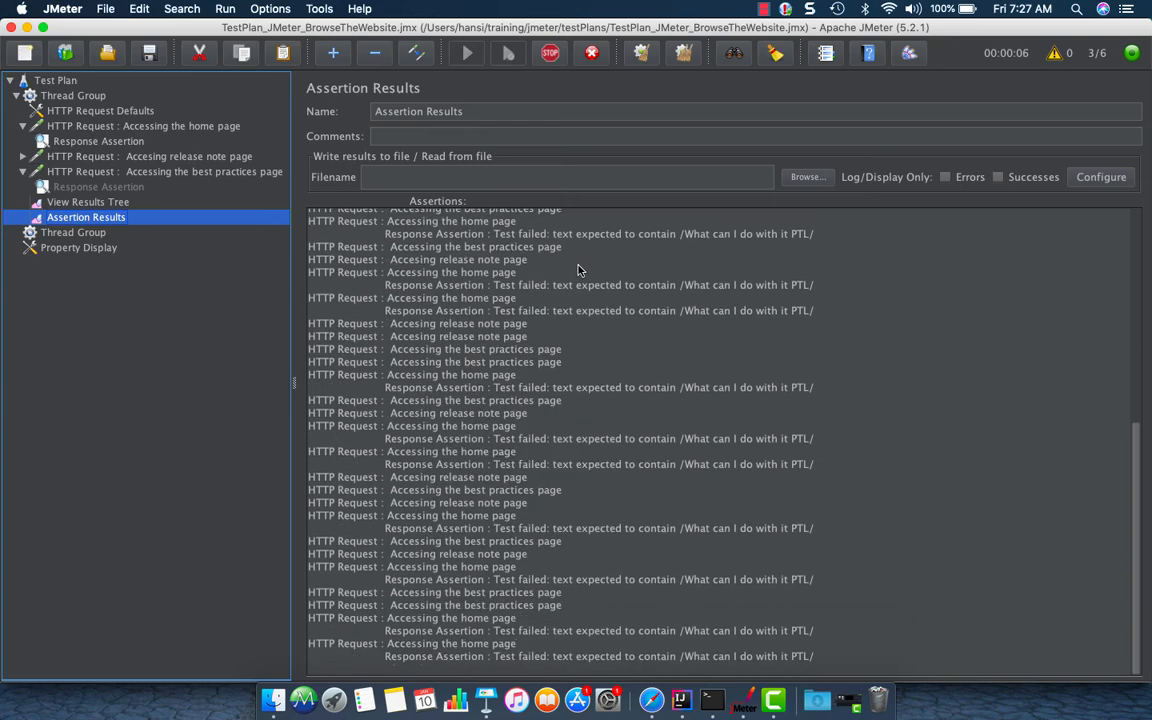
# Stop the running test, scroll through the Assertion Results, and clear them
pyautogui.click(551, 53)
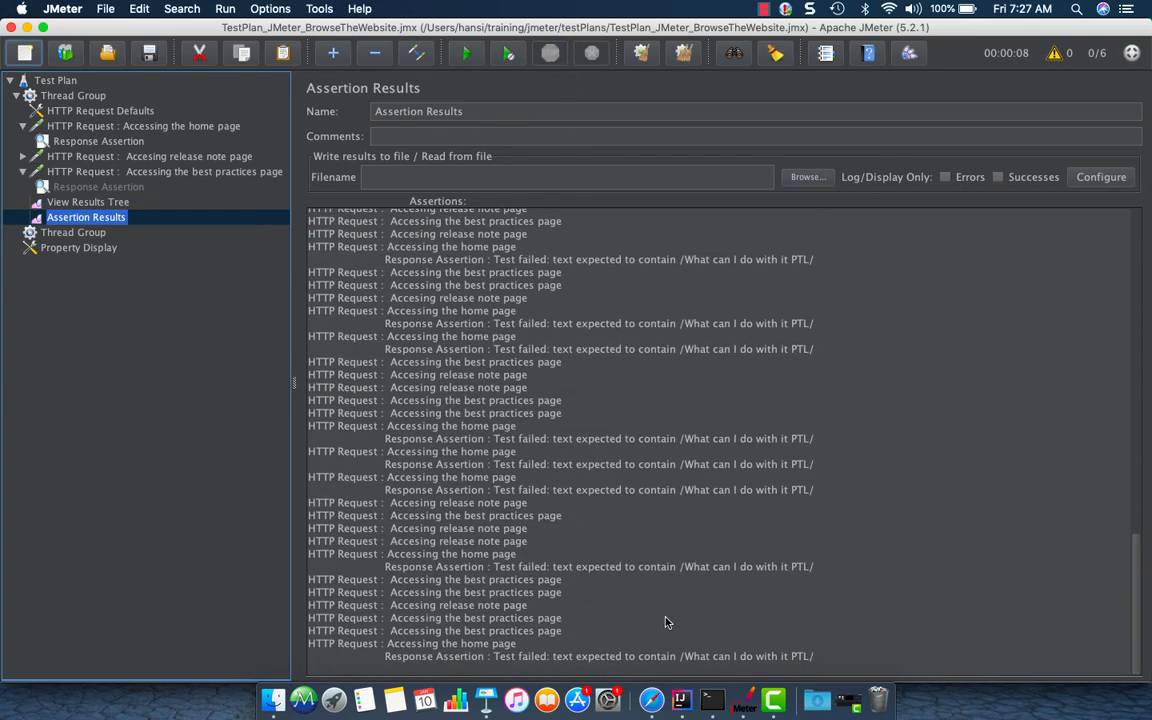
pyautogui.scroll(20, 667, 620)
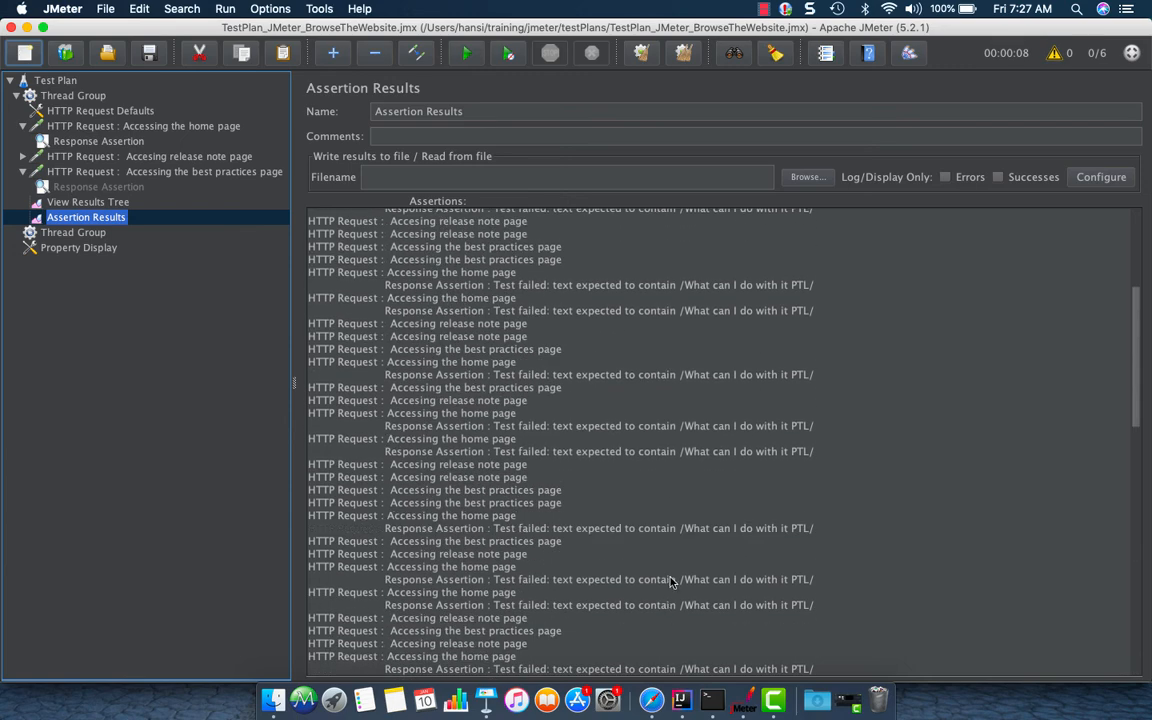
pyautogui.click(646, 54)
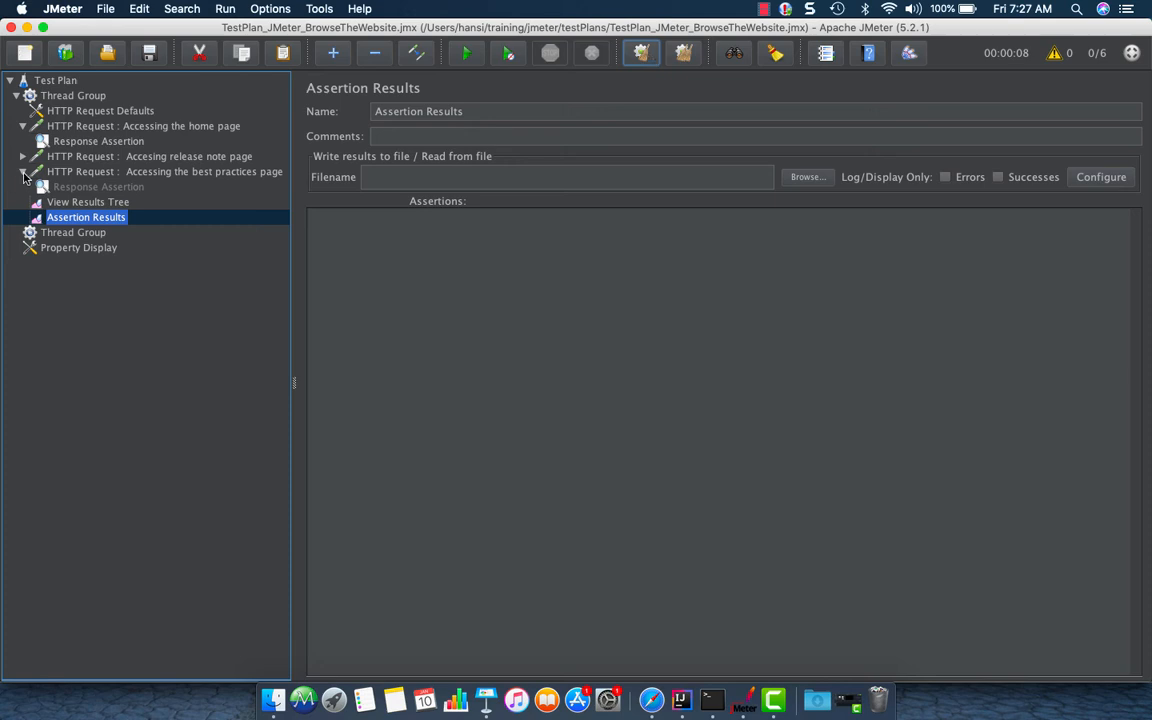
# Add think times to all children of the Thread Group
pyautogui.click(23, 173)
pyautogui.click(22, 126)
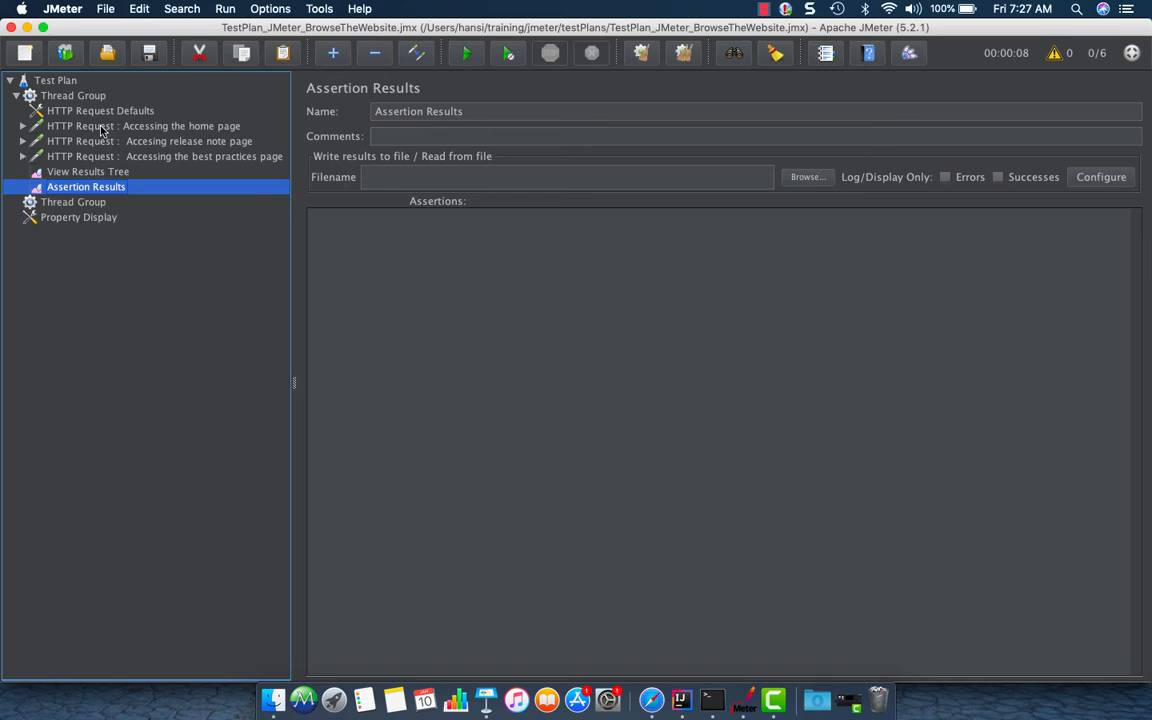
pyautogui.click(92, 123)
pyautogui.click(22, 127)
pyautogui.rightClick(56, 126)
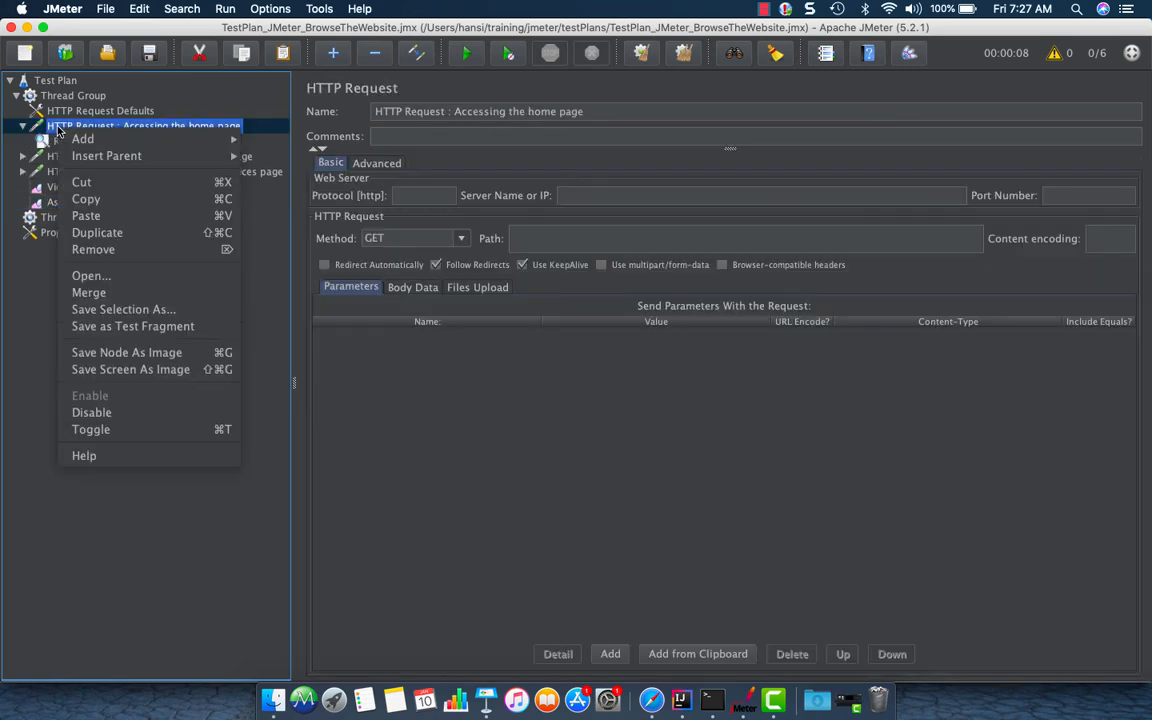
pyautogui.click(22, 127)
pyautogui.click(56, 96)
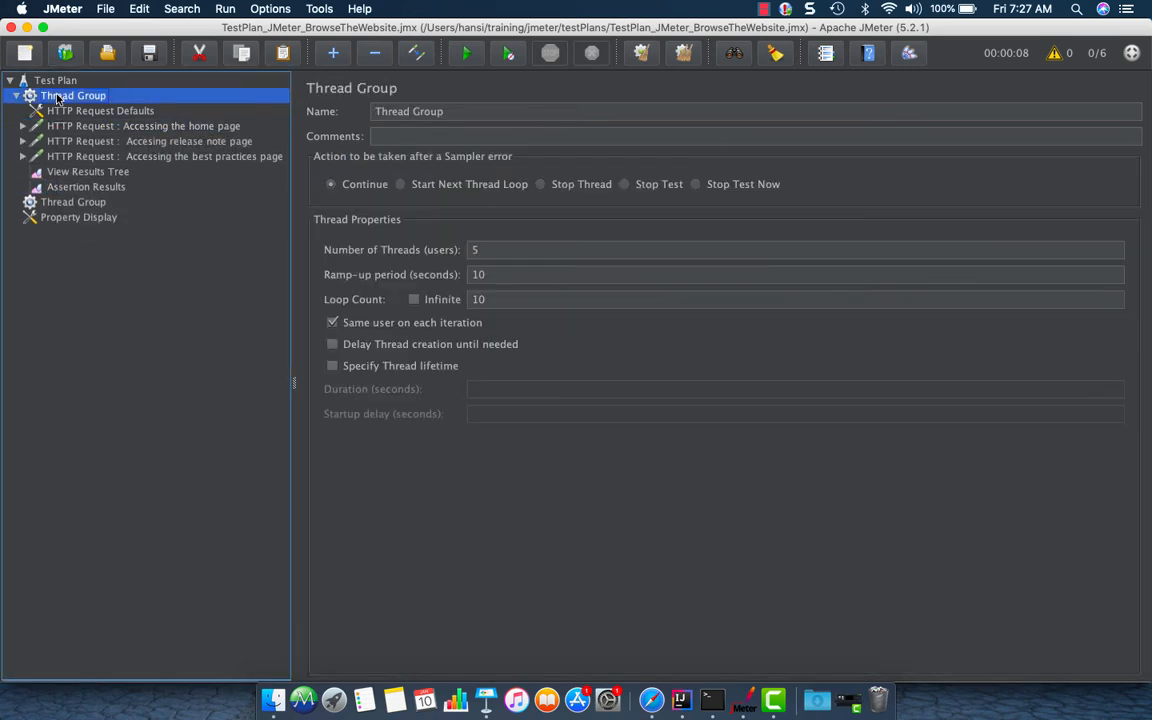
pyautogui.rightClick(56, 96)
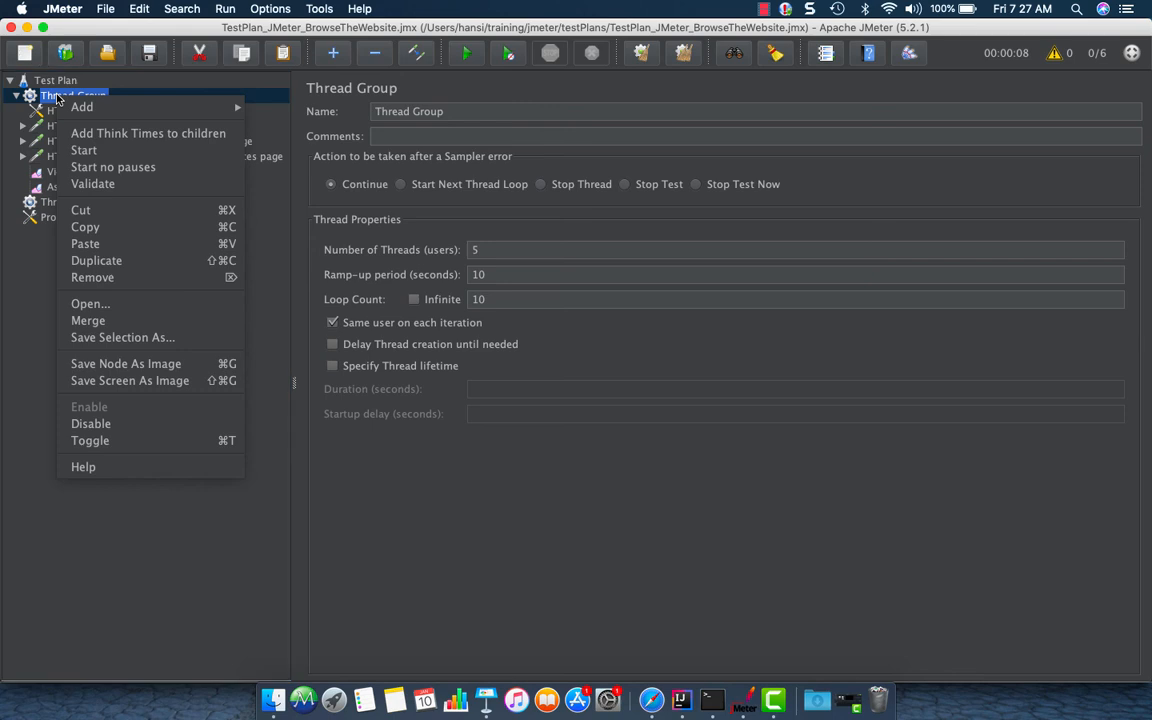
pyautogui.click(144, 136)
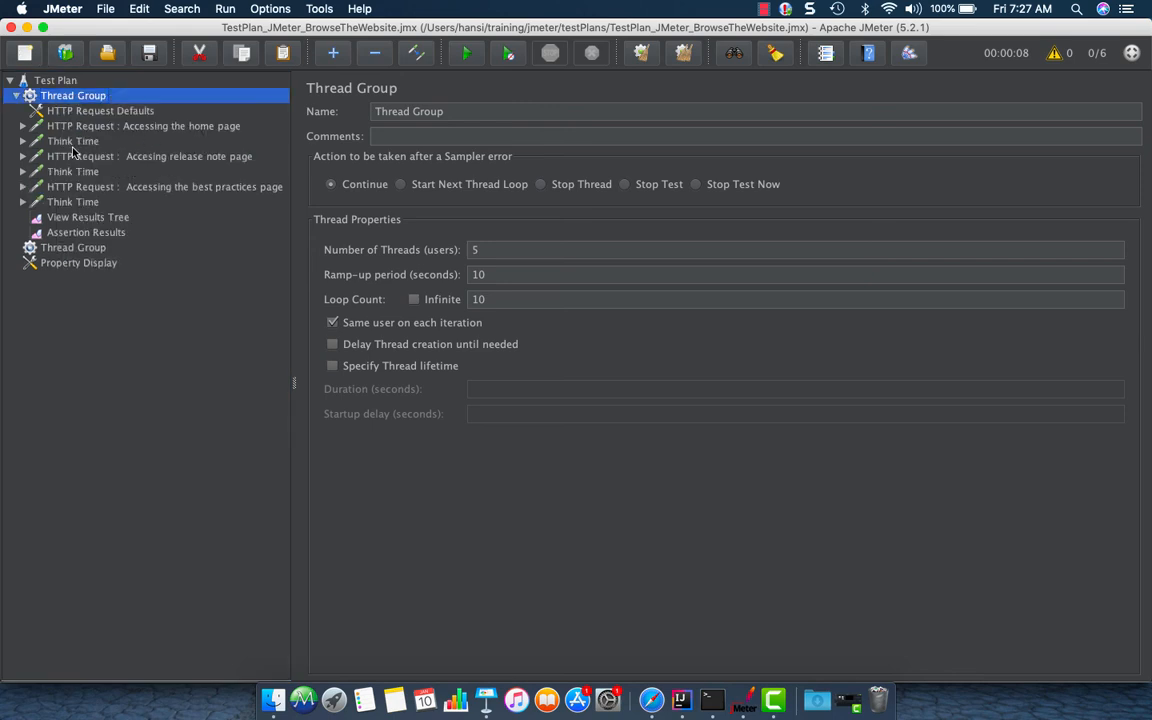
# Expand the first Think Time and the home page request to inspect their contents
pyautogui.click(52, 141)
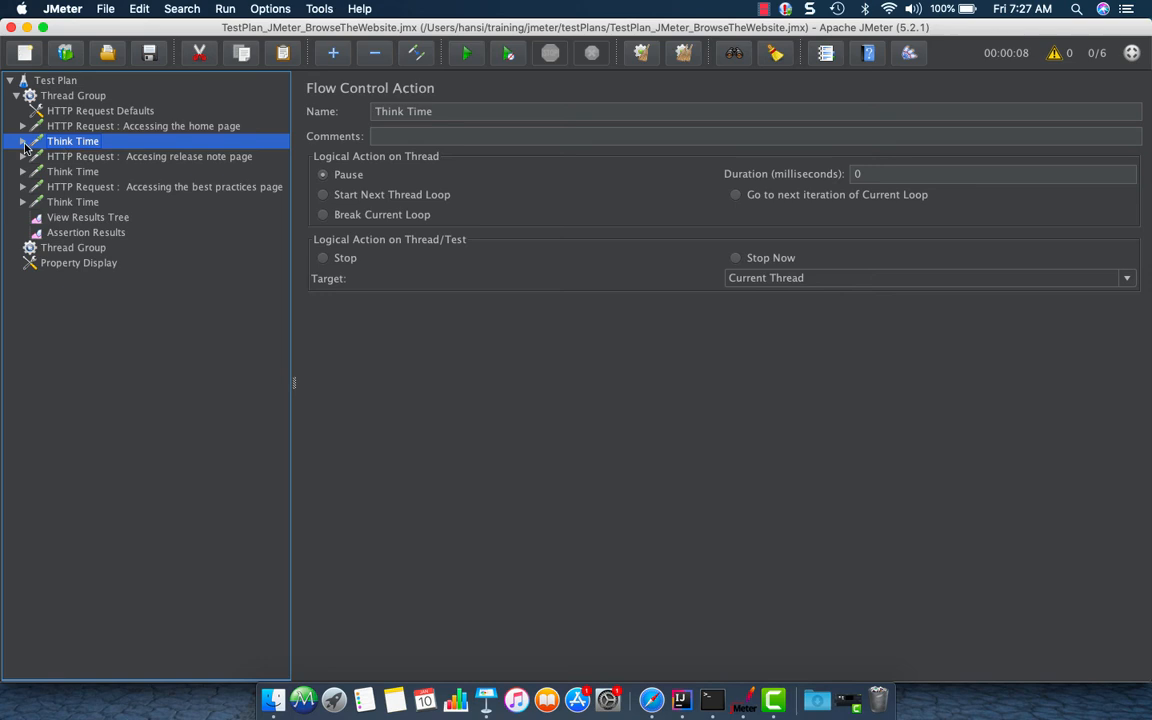
pyautogui.click(23, 142)
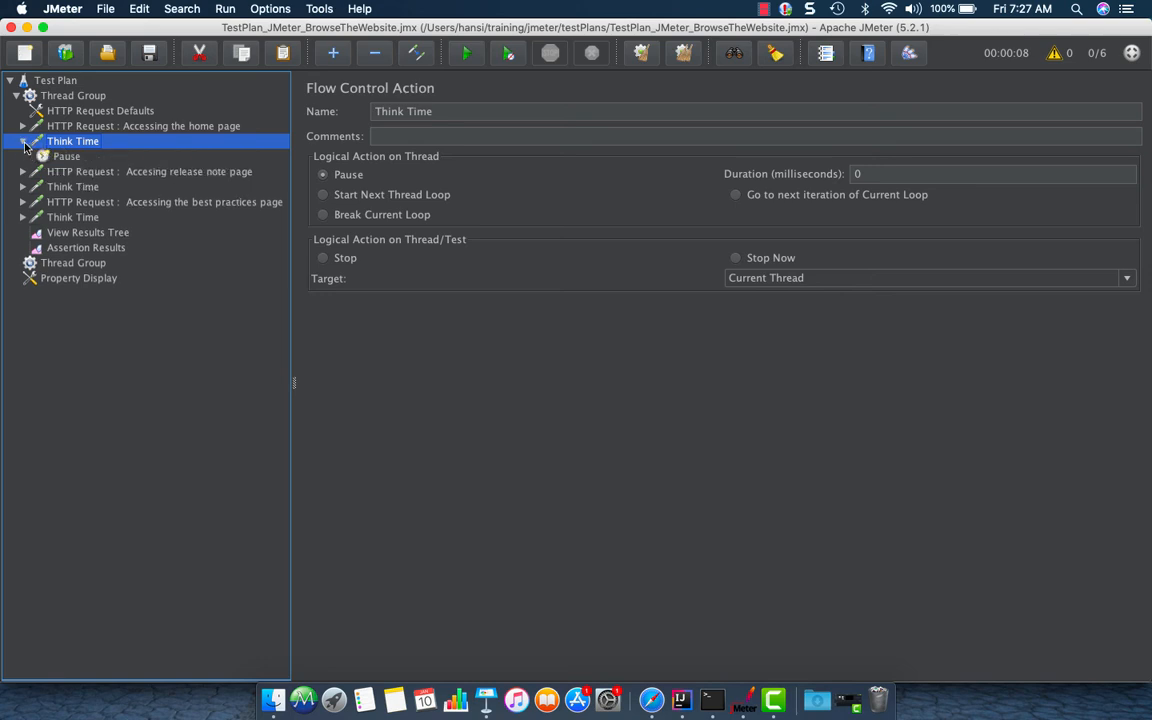
pyautogui.click(23, 142)
pyautogui.click(23, 126)
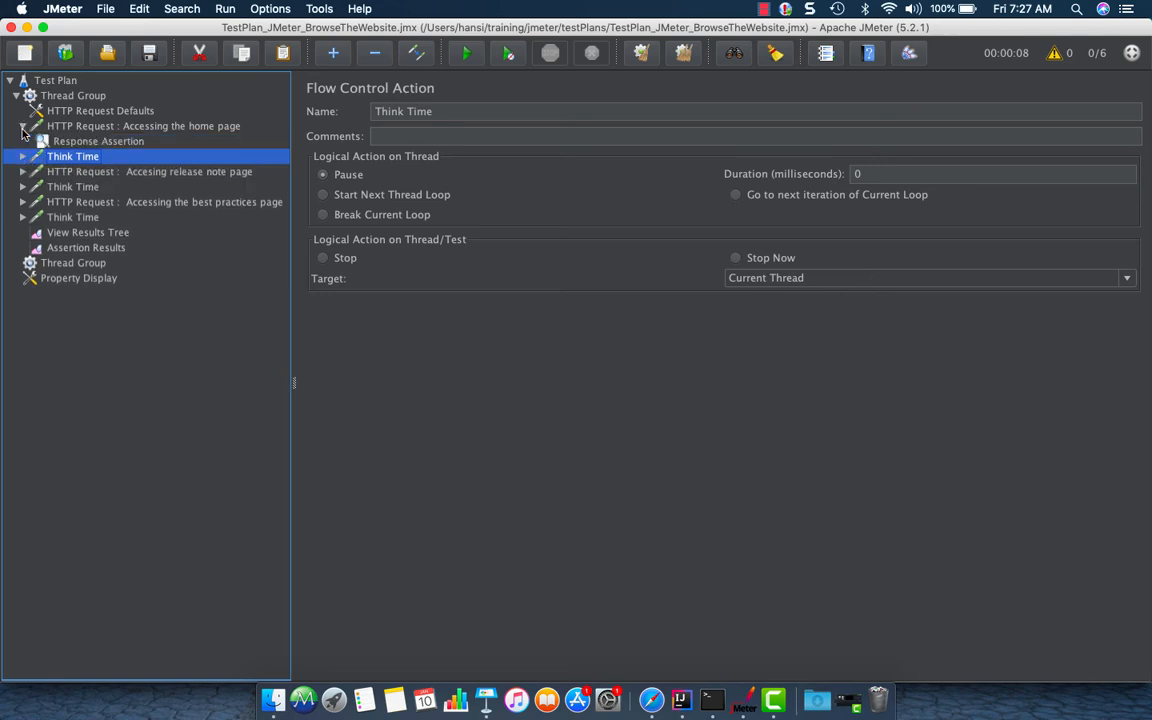
pyautogui.click(82, 126)
pyautogui.rightClick(99, 128)
pyautogui.moveTo(115, 138)
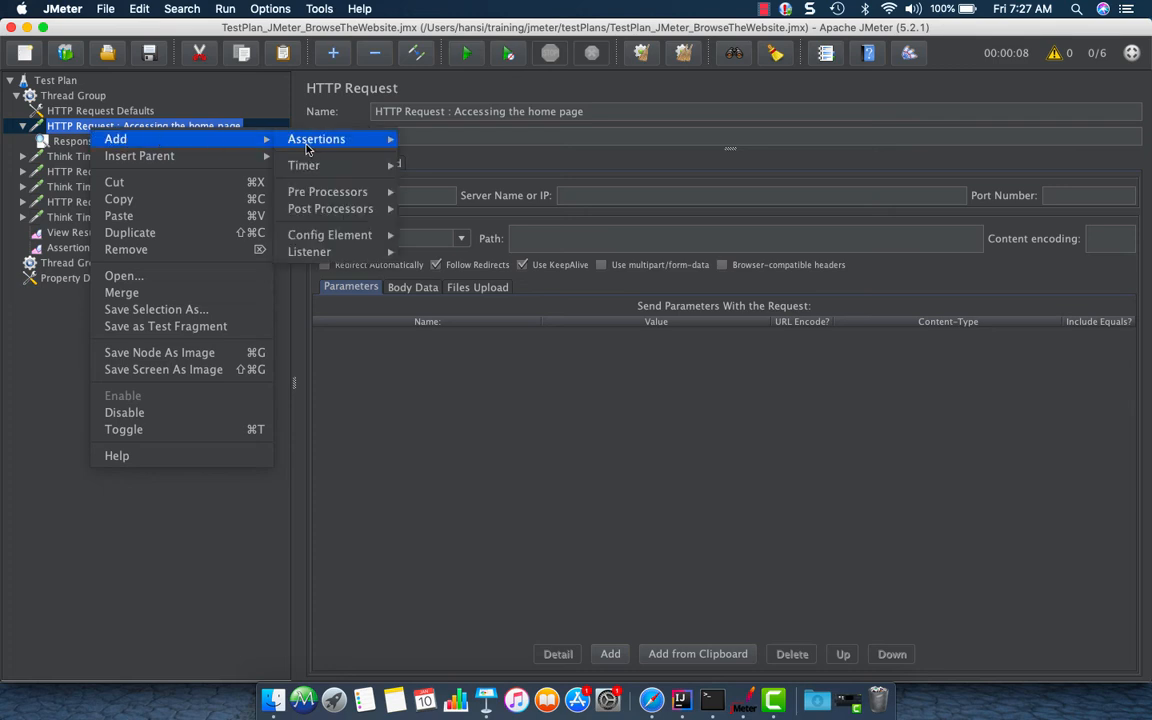
pyautogui.moveTo(310, 165)
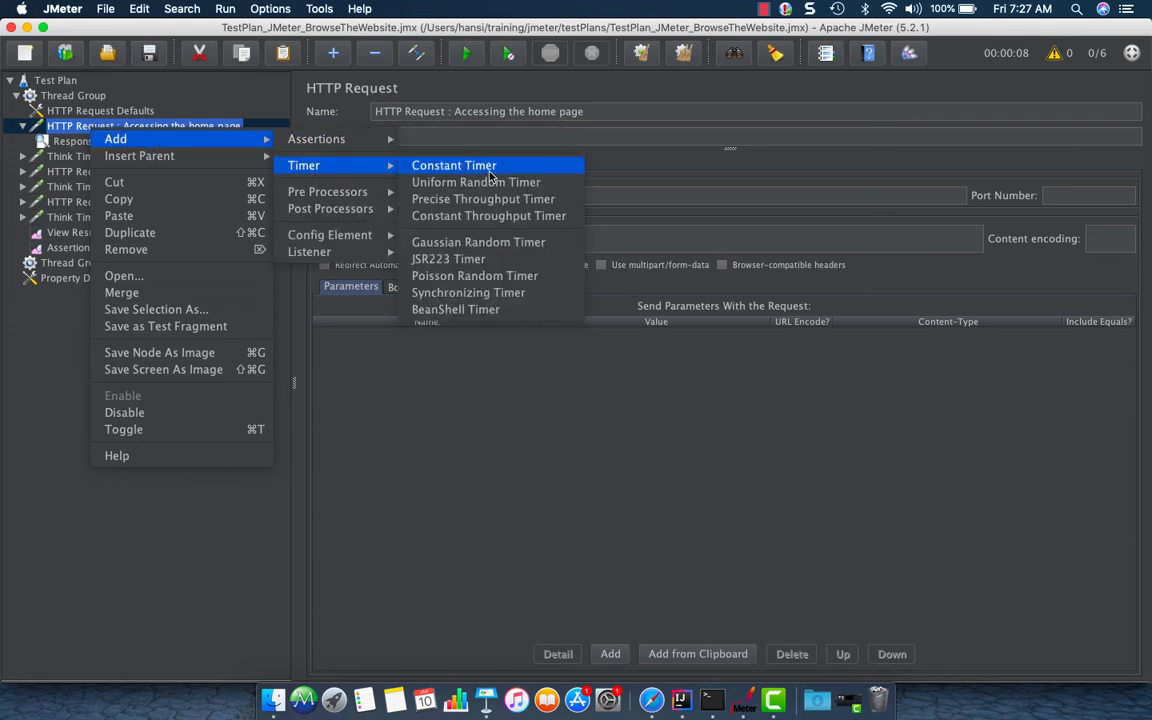
pyautogui.click(23, 126)
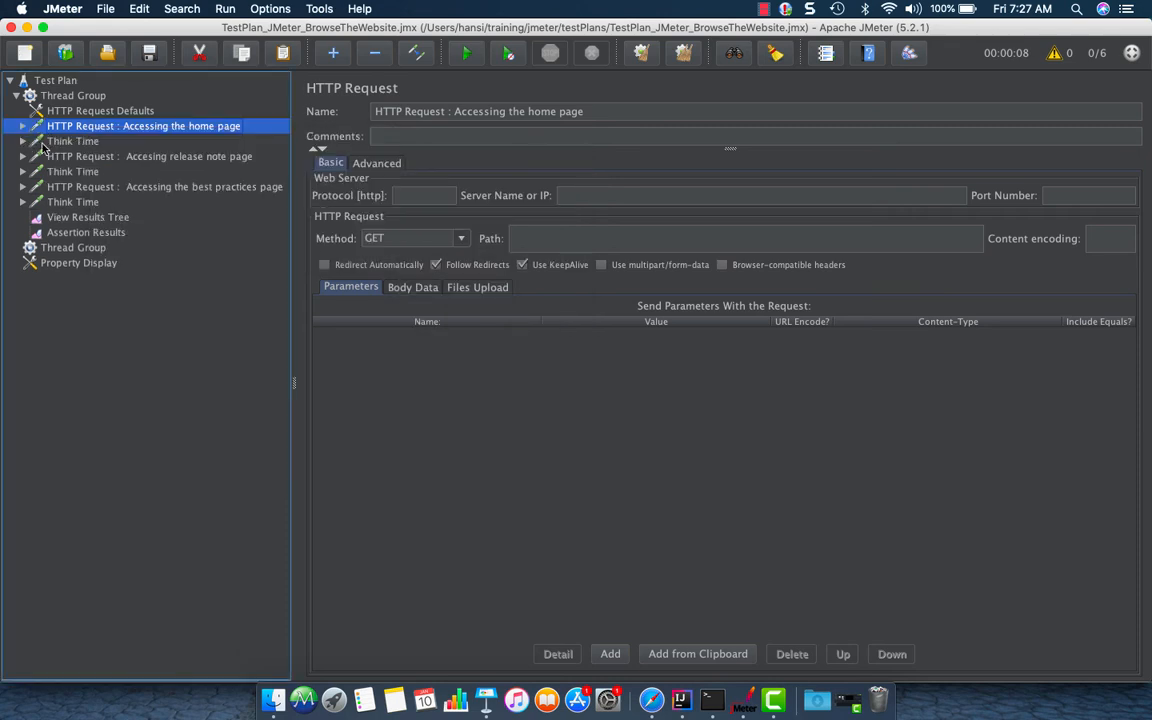
# Inspect the delay settings of the first Think Time's Pause timer
pyautogui.click(39, 144)
pyautogui.click(23, 141)
pyautogui.click(58, 155)
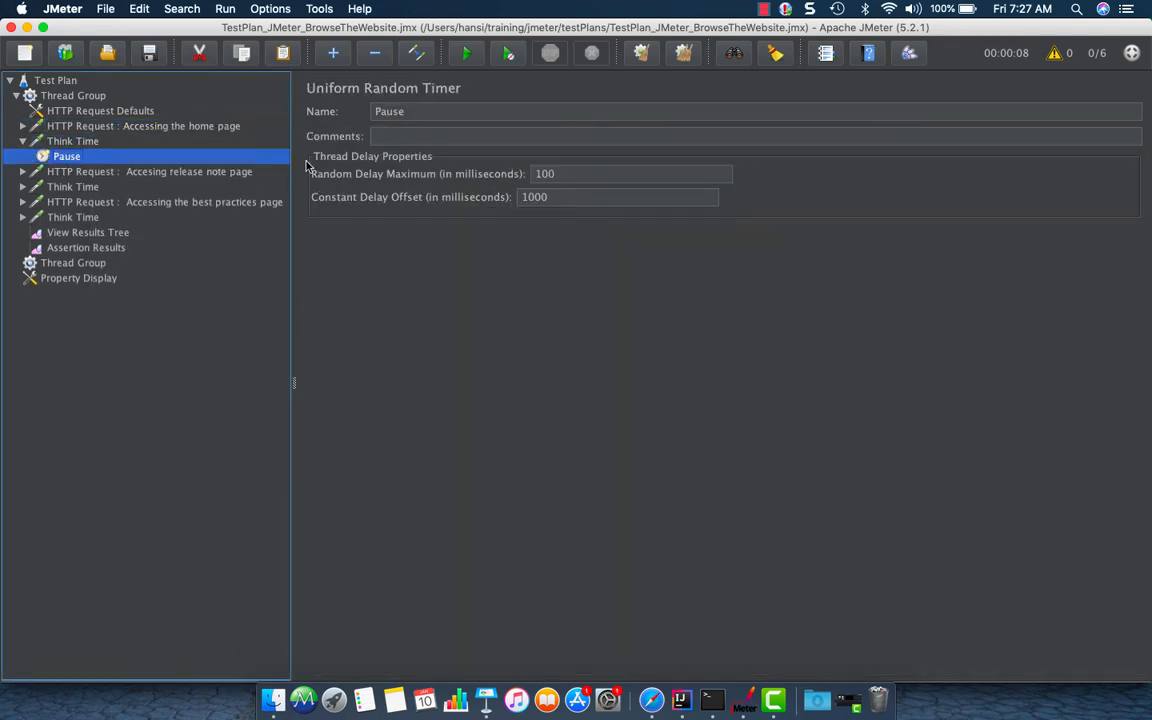
pyautogui.click(557, 197)
pyautogui.moveTo(557, 197); pyautogui.dragTo(489, 198)
pyautogui.click(561, 174)
pyautogui.click(22, 144)
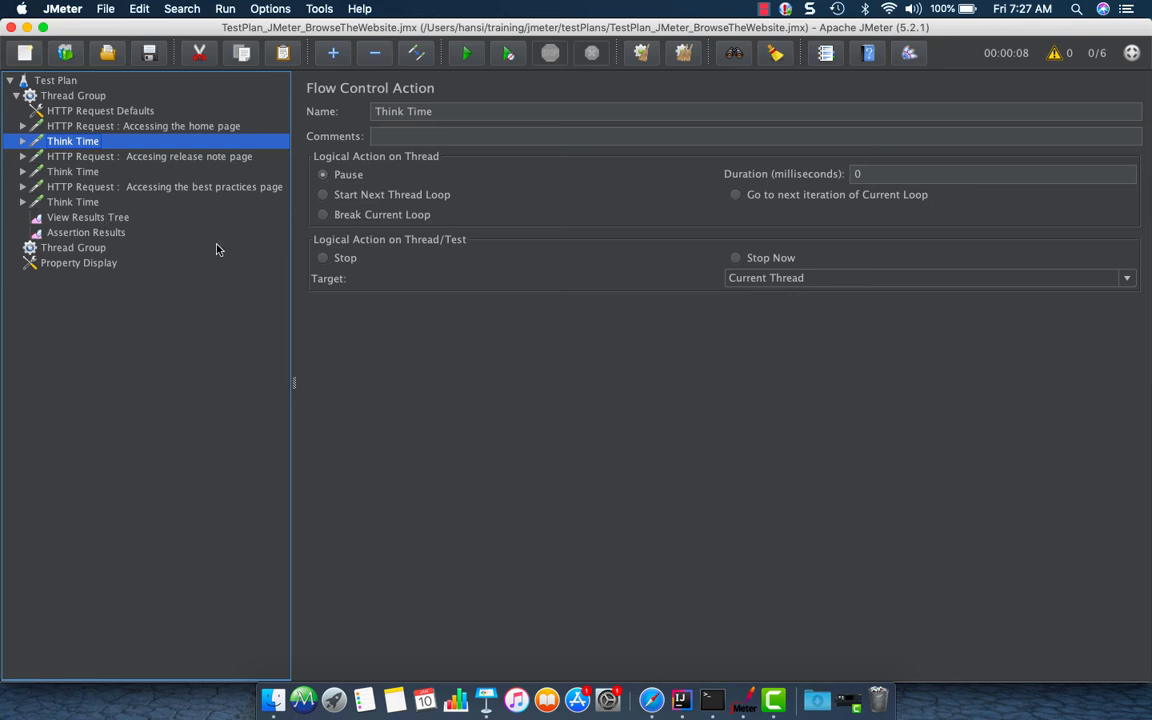
# Save the test plan
pyautogui.click(84, 201)
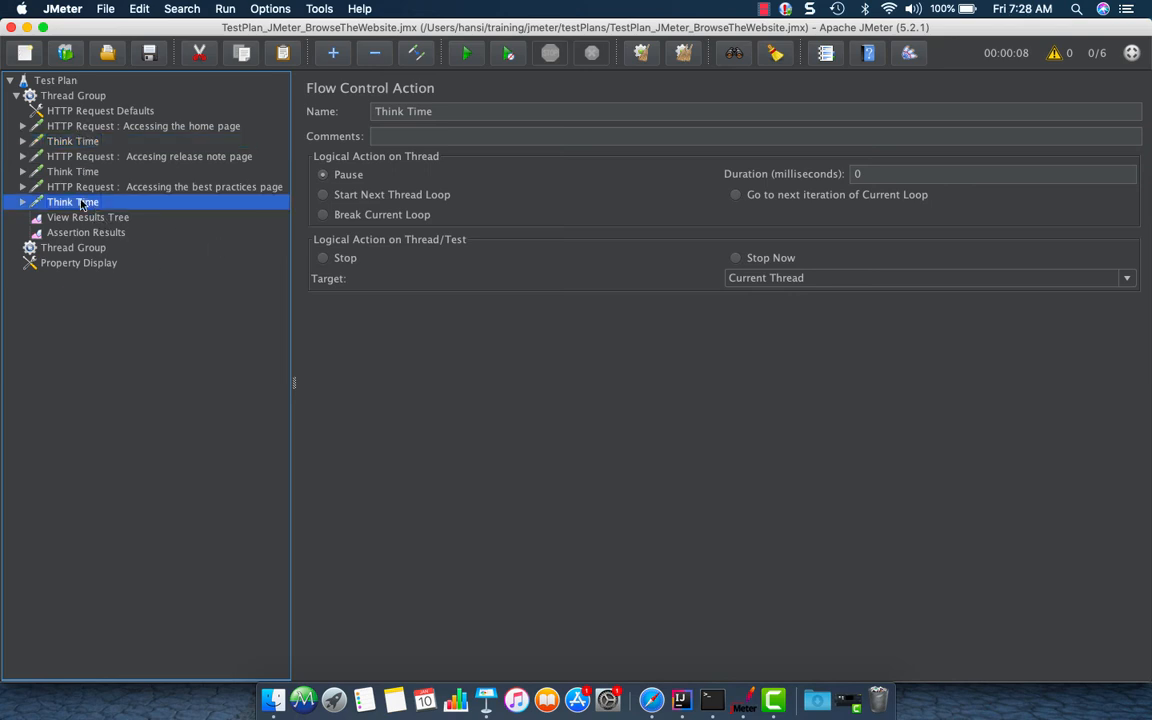
pyautogui.click(81, 189)
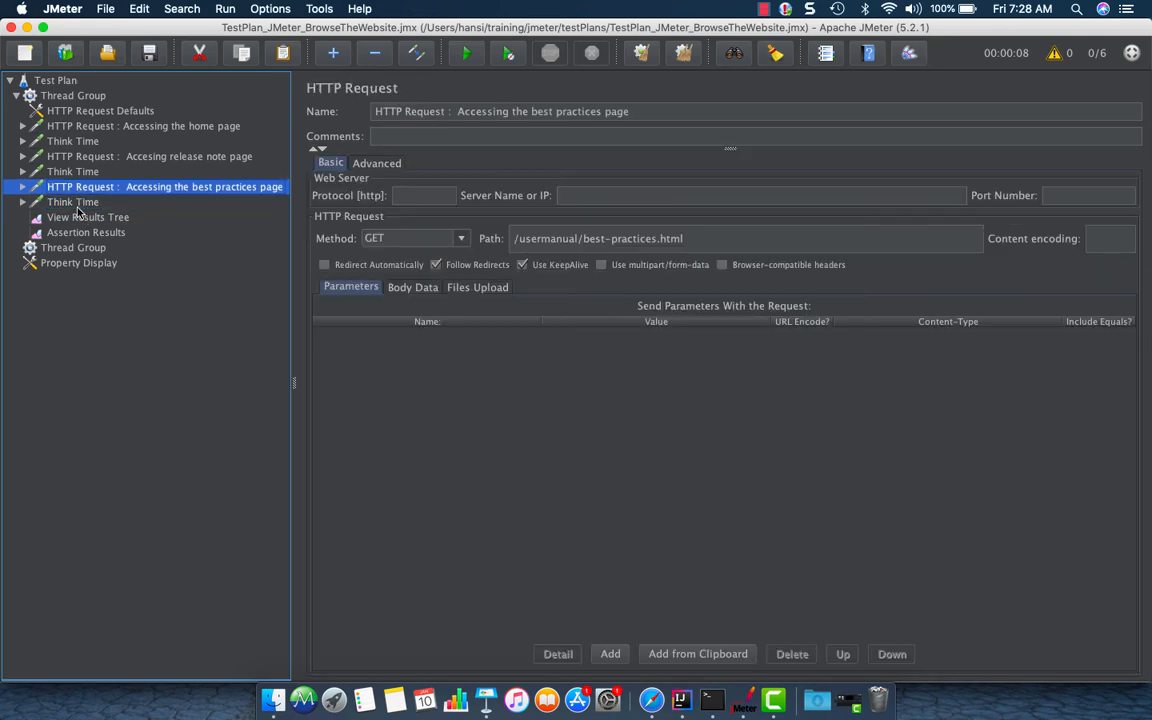
pyautogui.click(82, 200)
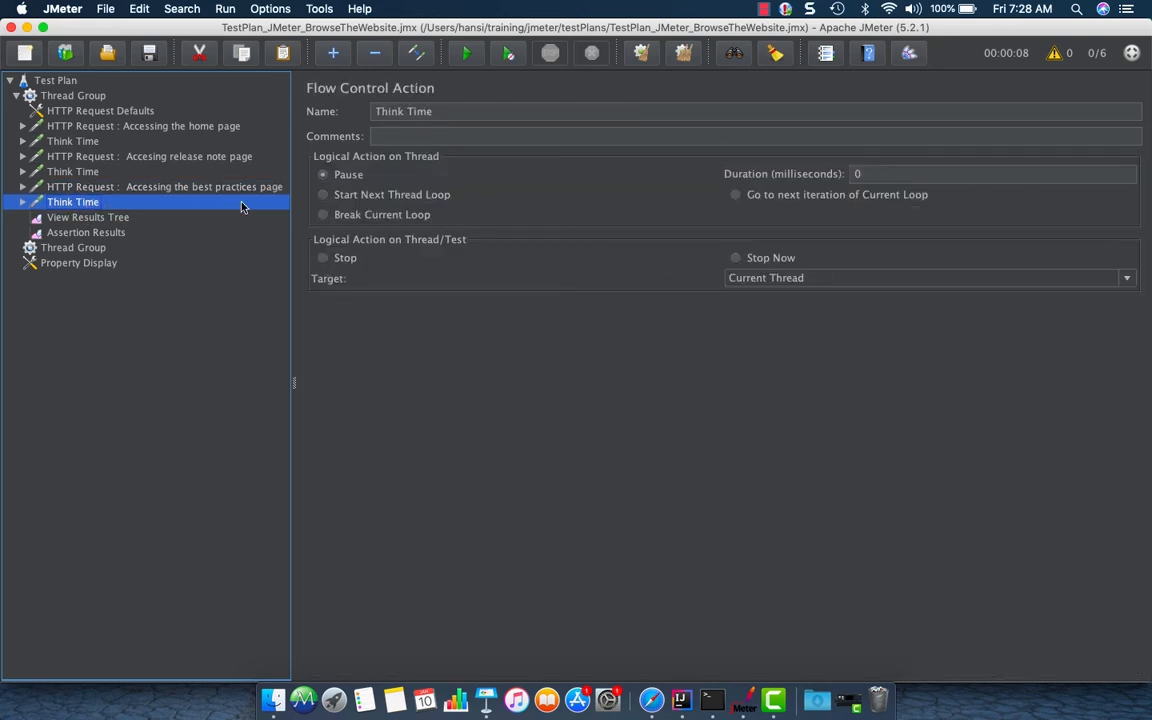
pyautogui.click(150, 54)
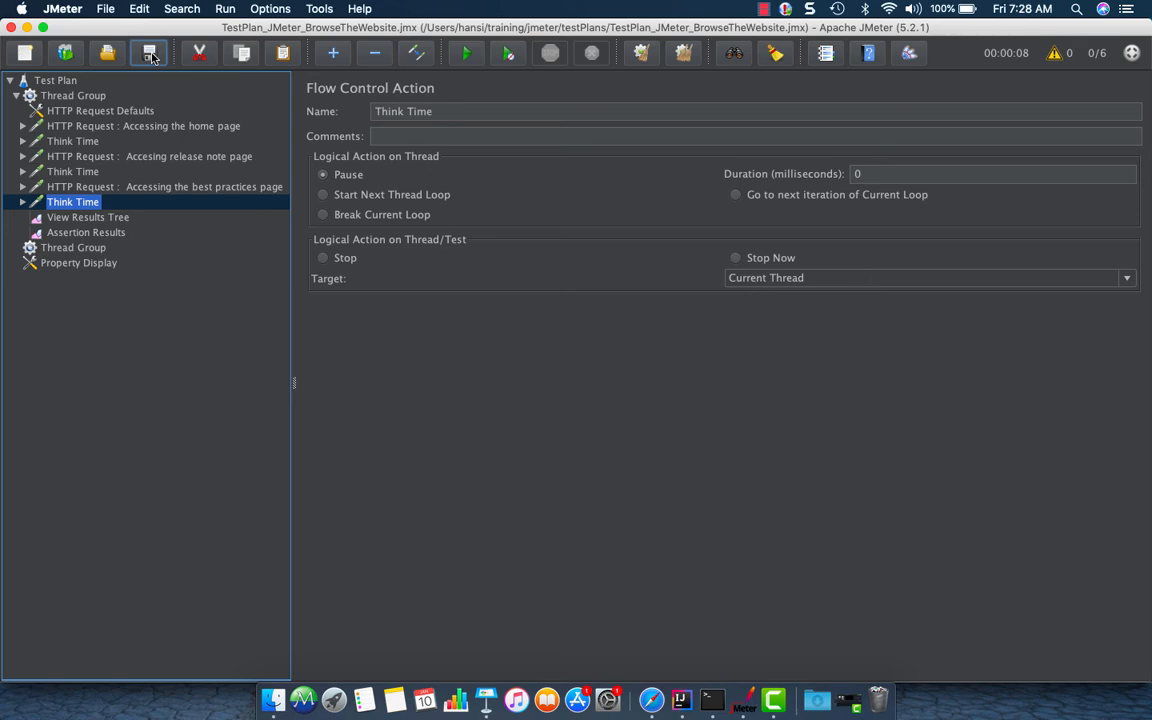
# Wrap the release note and best practices requests and their think times in a new Loop Controller
pyautogui.click(23, 126)
pyautogui.click(23, 126)
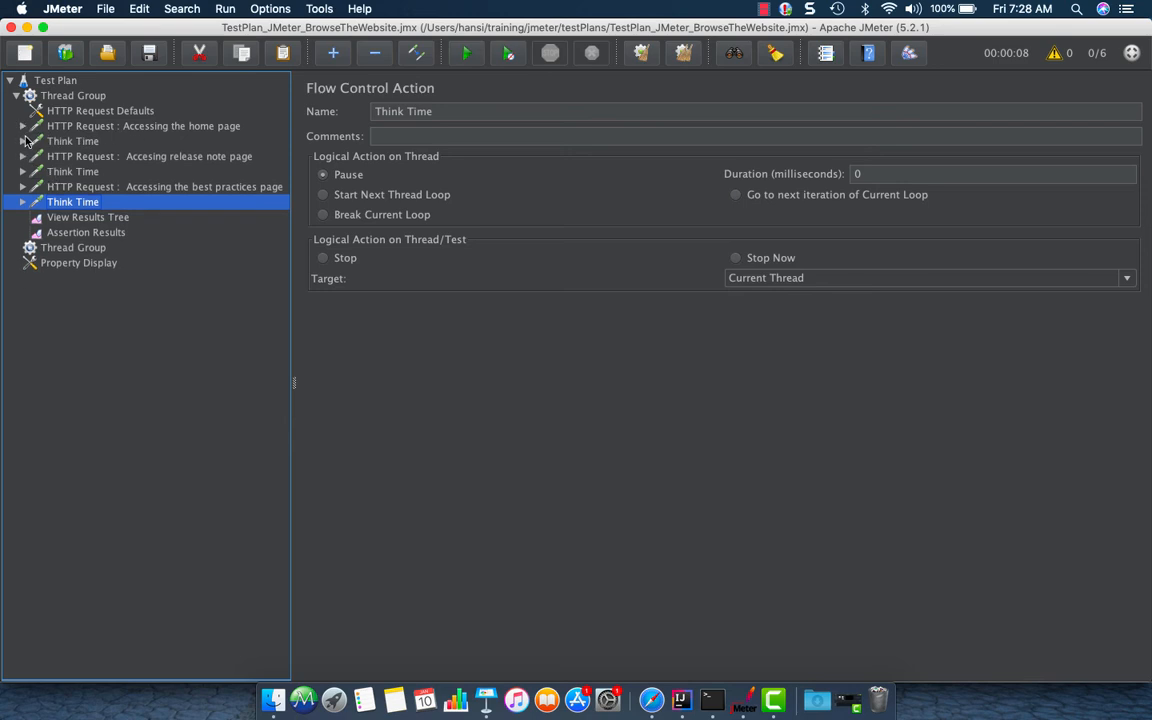
pyautogui.click(23, 126)
pyautogui.click(23, 126)
pyautogui.click(81, 158)
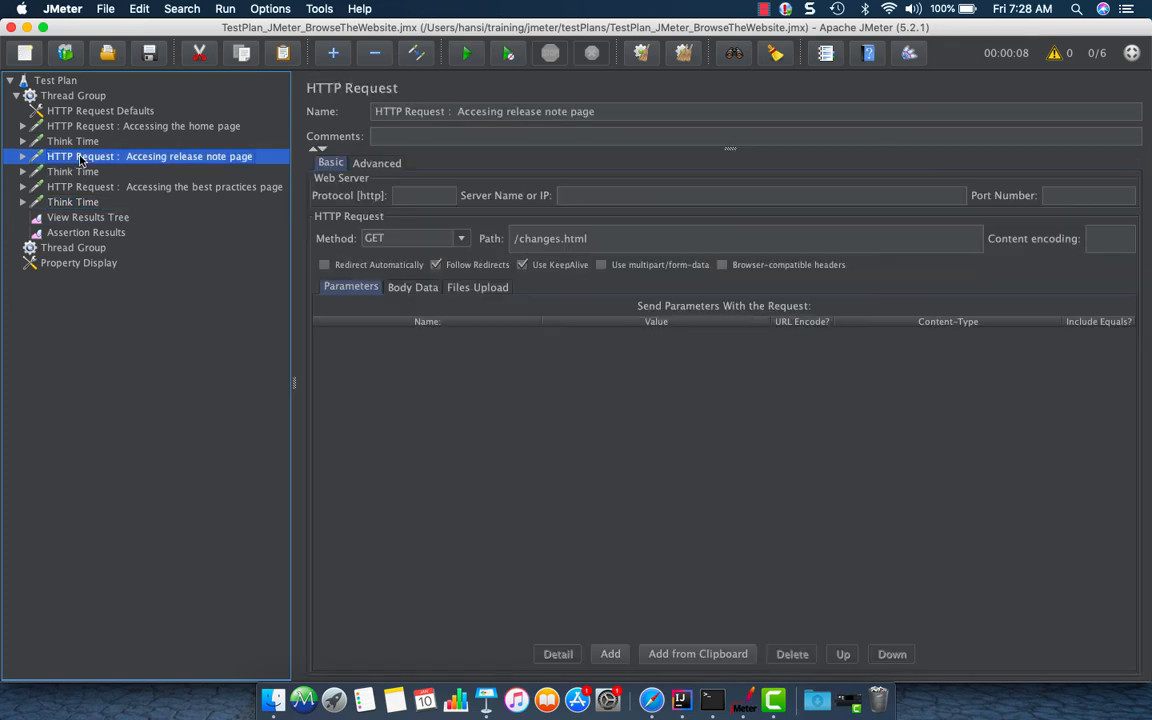
pyautogui.keyDown('shift'); pyautogui.click(88, 187); pyautogui.keyUp('shift')
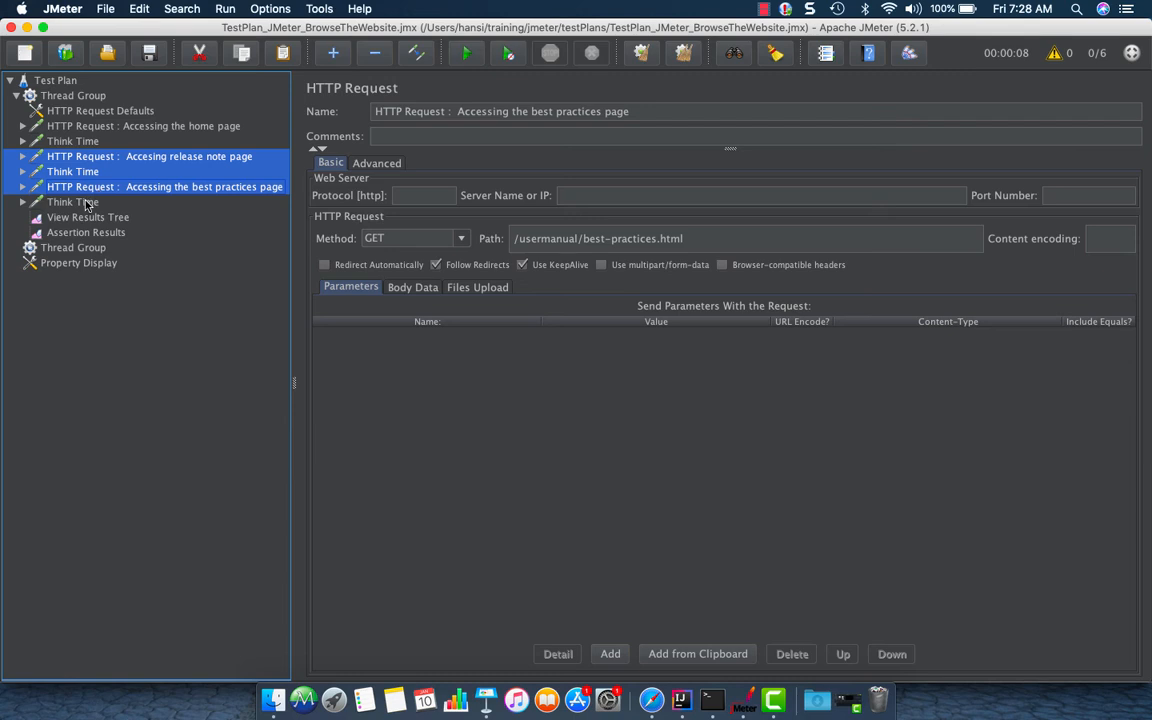
pyautogui.keyDown('shift'); pyautogui.click(86, 202); pyautogui.keyUp('shift')
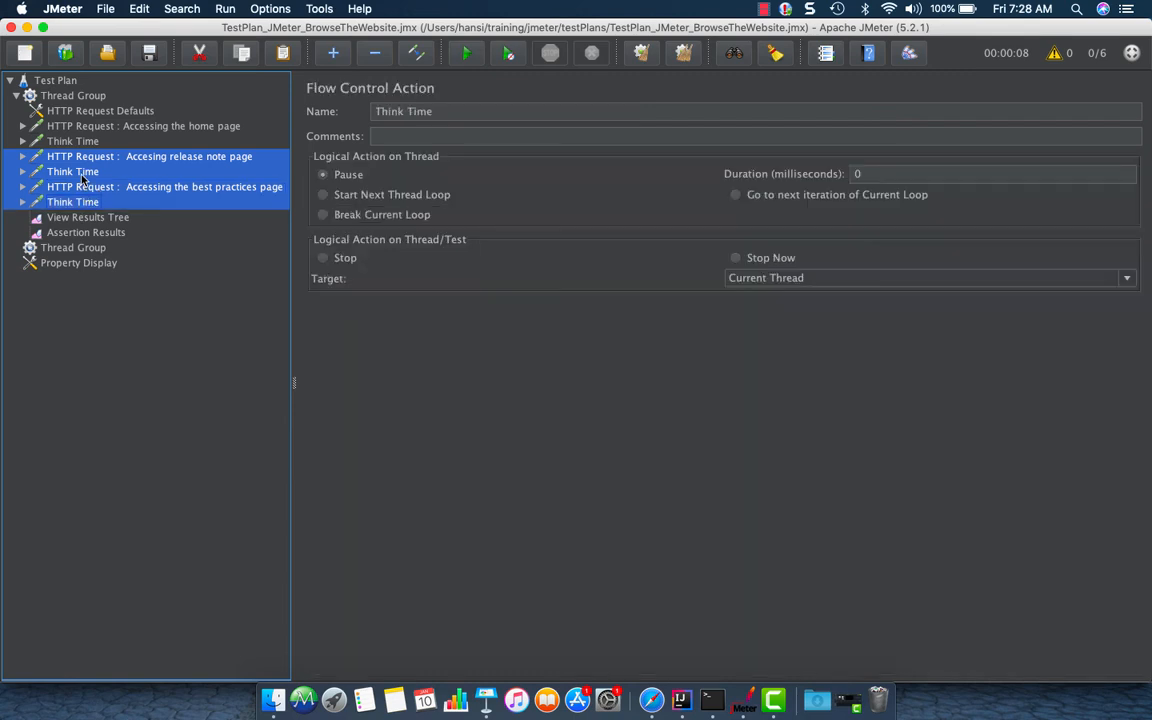
pyautogui.rightClick(81, 172)
pyautogui.moveTo(240, 192)
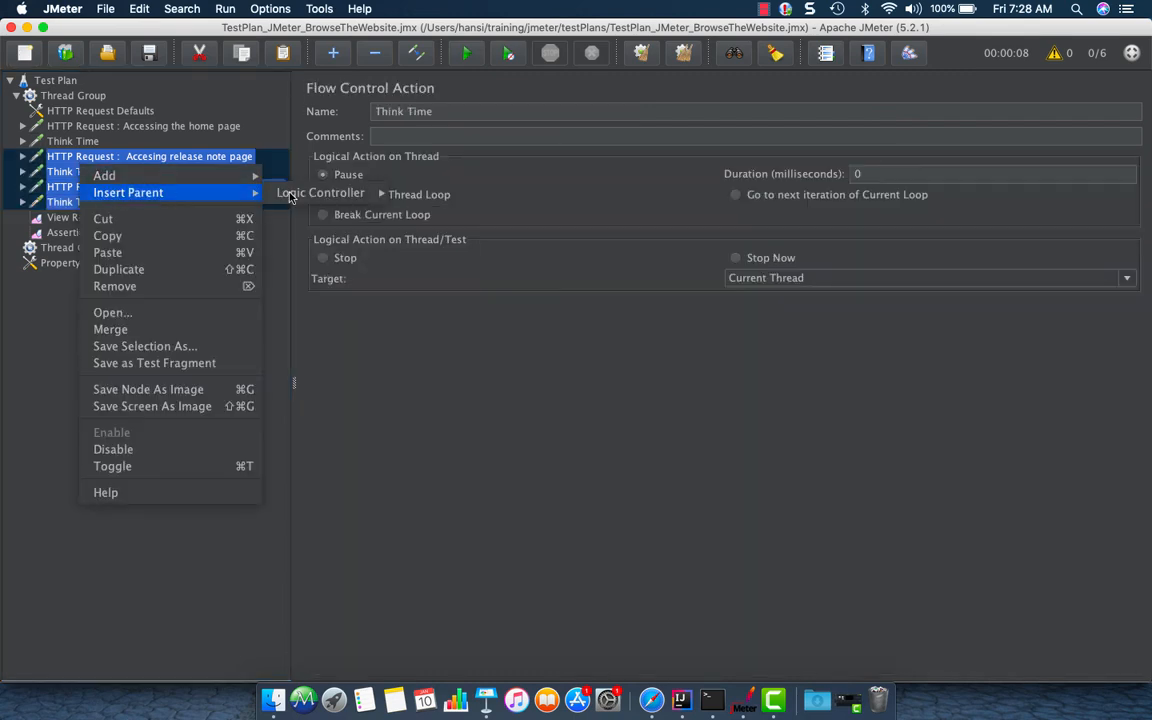
pyautogui.moveTo(360, 196)
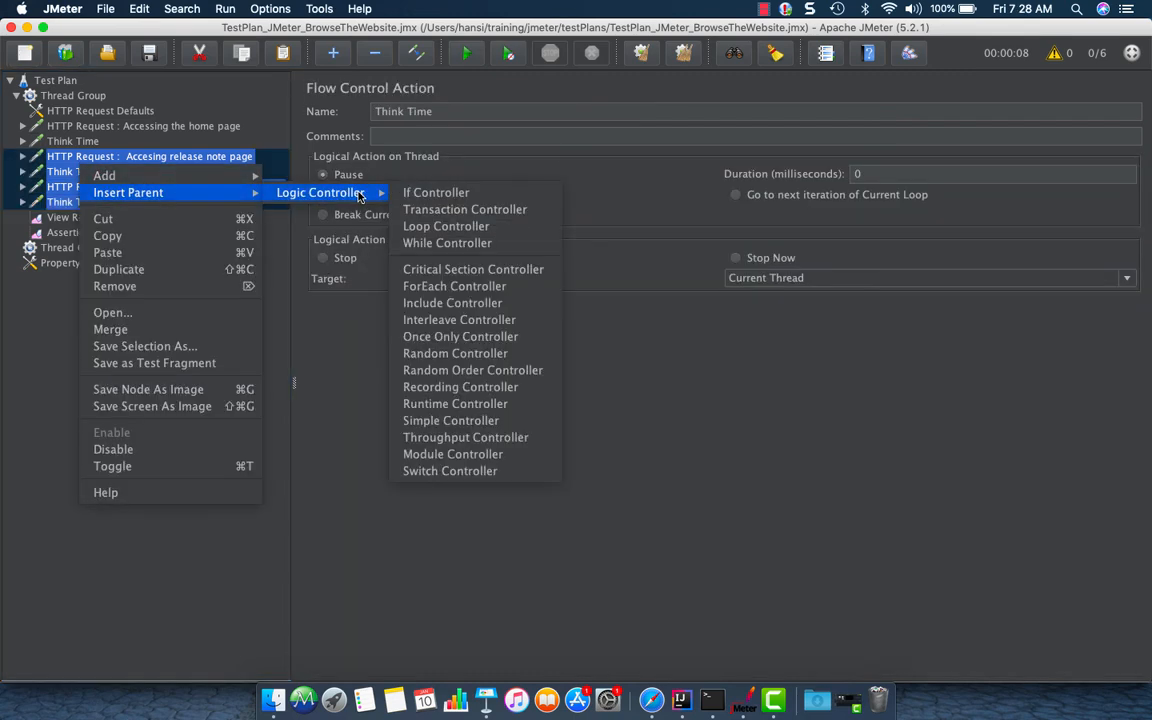
pyautogui.click(483, 228)
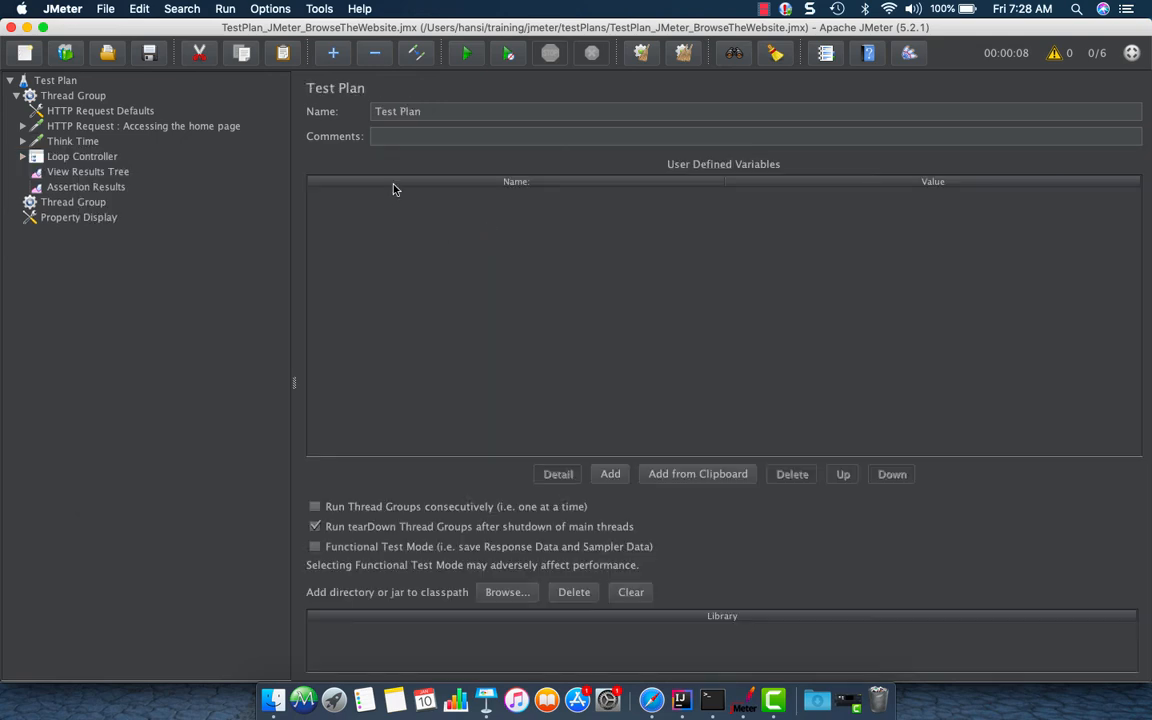
# Set the Loop Controller's loop count to 2
pyautogui.click(165, 159)
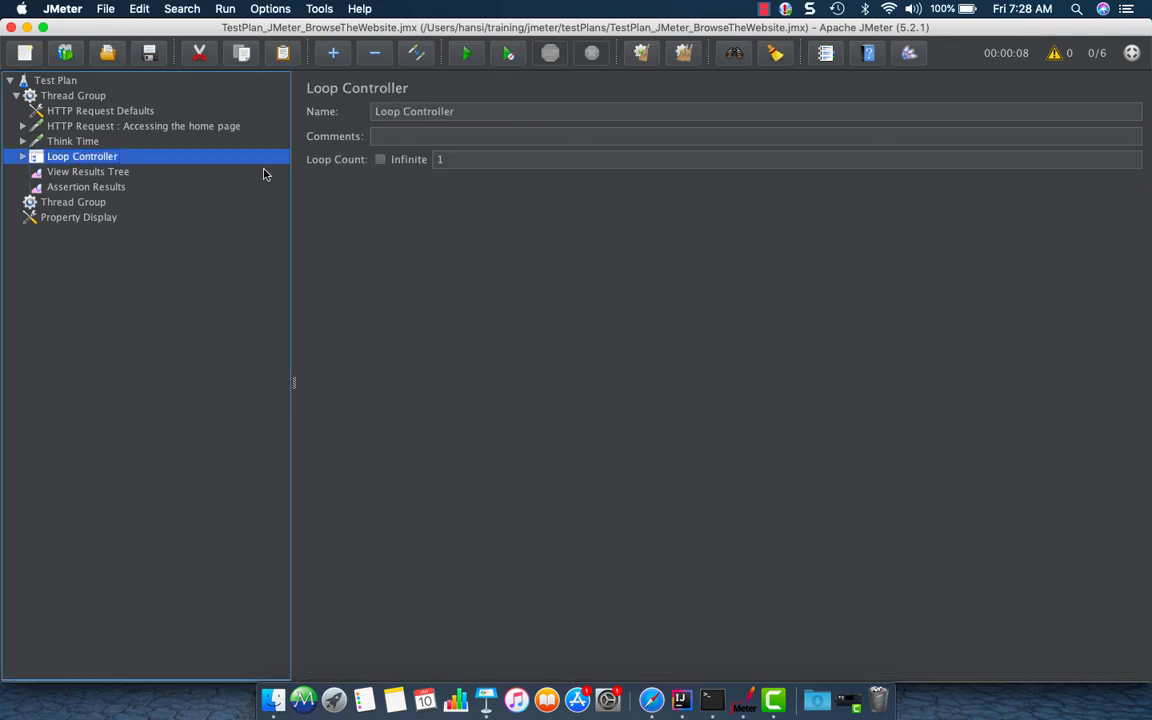
pyautogui.doubleClick(483, 160)
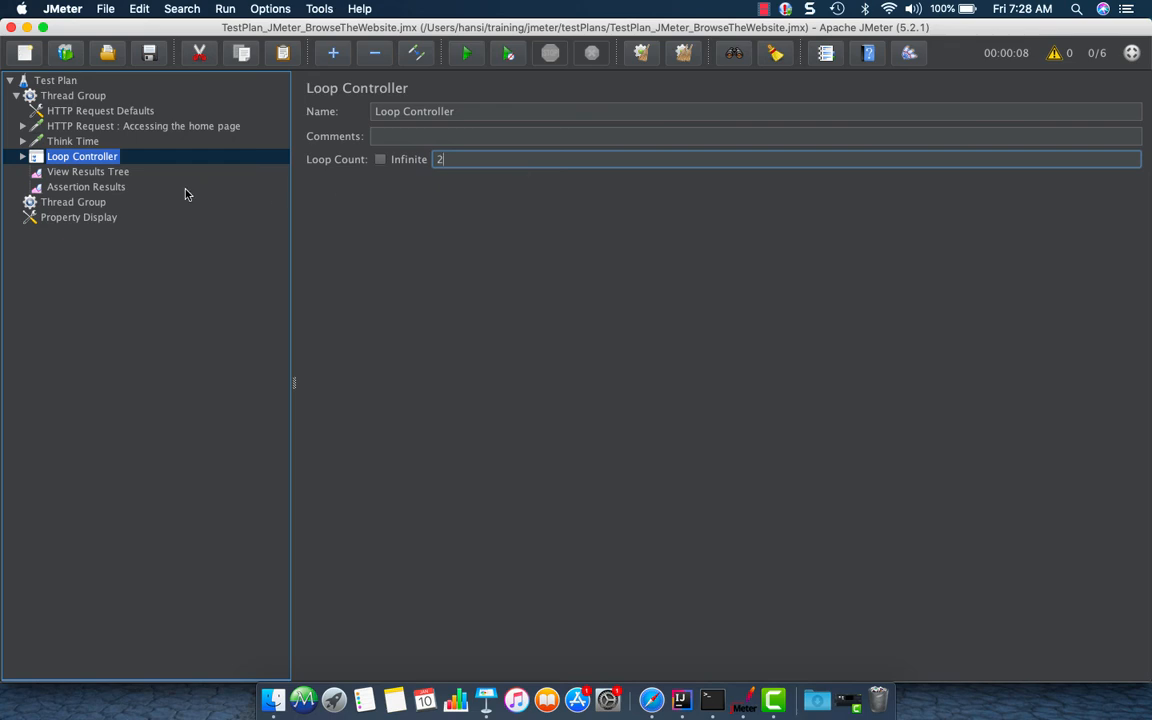
# Clear all results from the listeners and validate the Thread Group
pyautogui.click(86, 186)
pyautogui.click(74, 202)
pyautogui.click(83, 189)
pyautogui.click(84, 172)
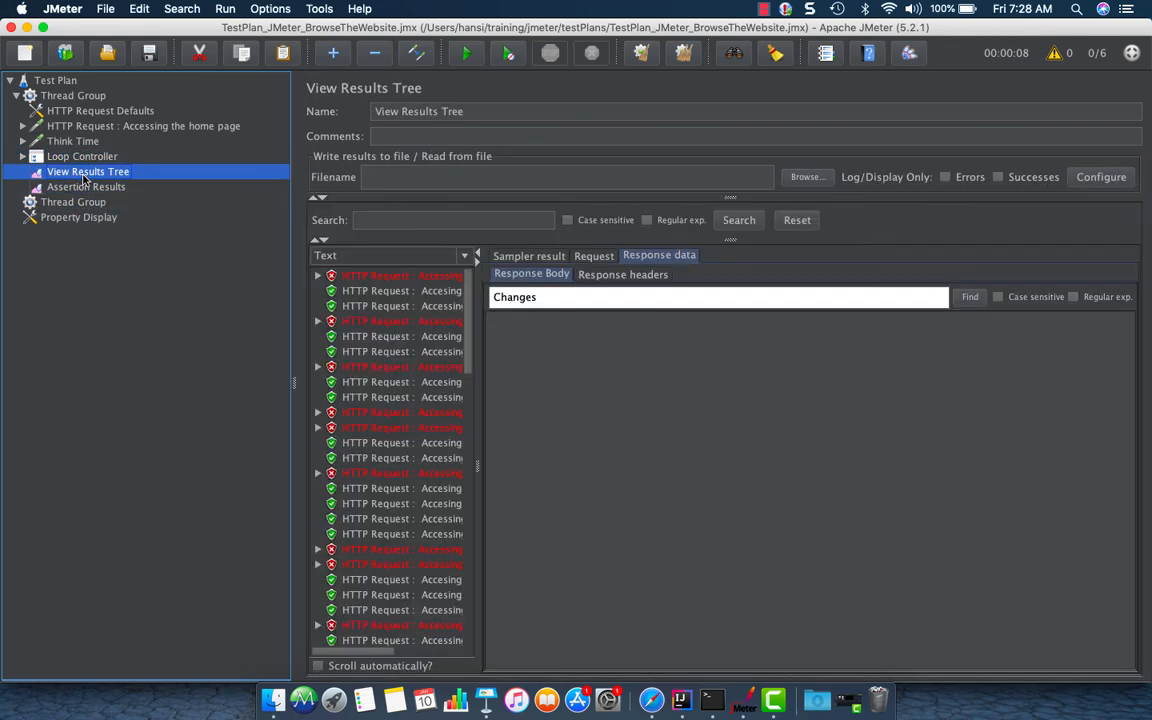
pyautogui.press('super+e')
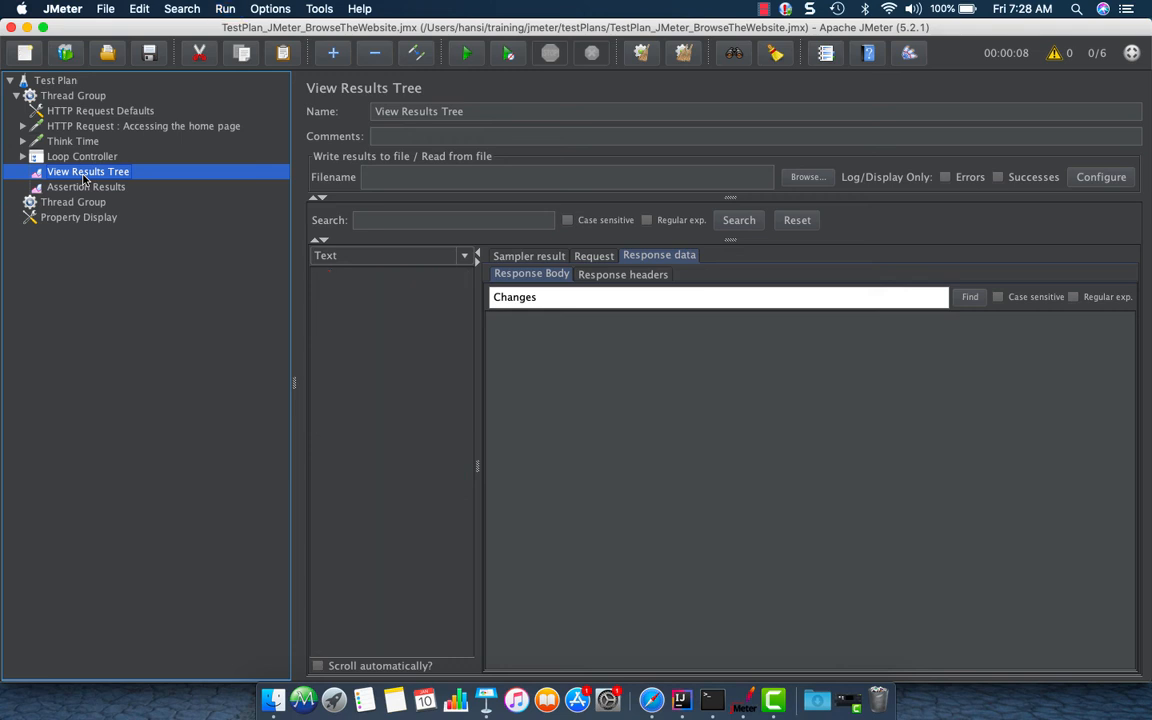
pyautogui.rightClick(97, 94)
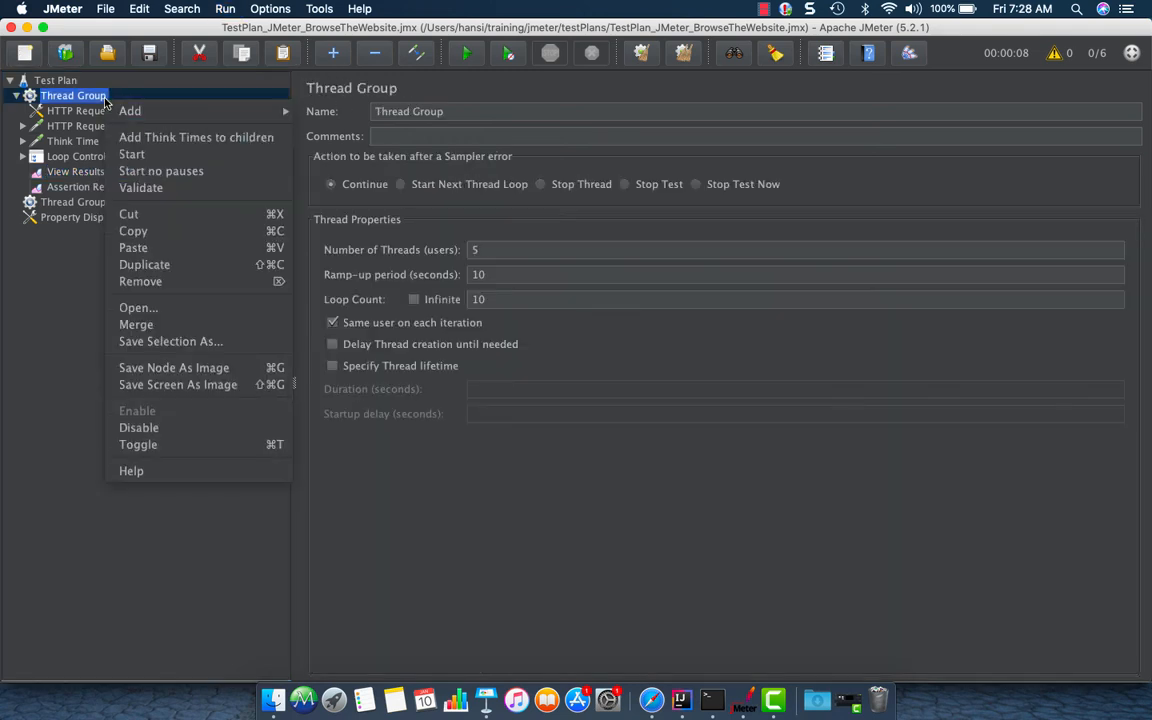
pyautogui.click(141, 188)
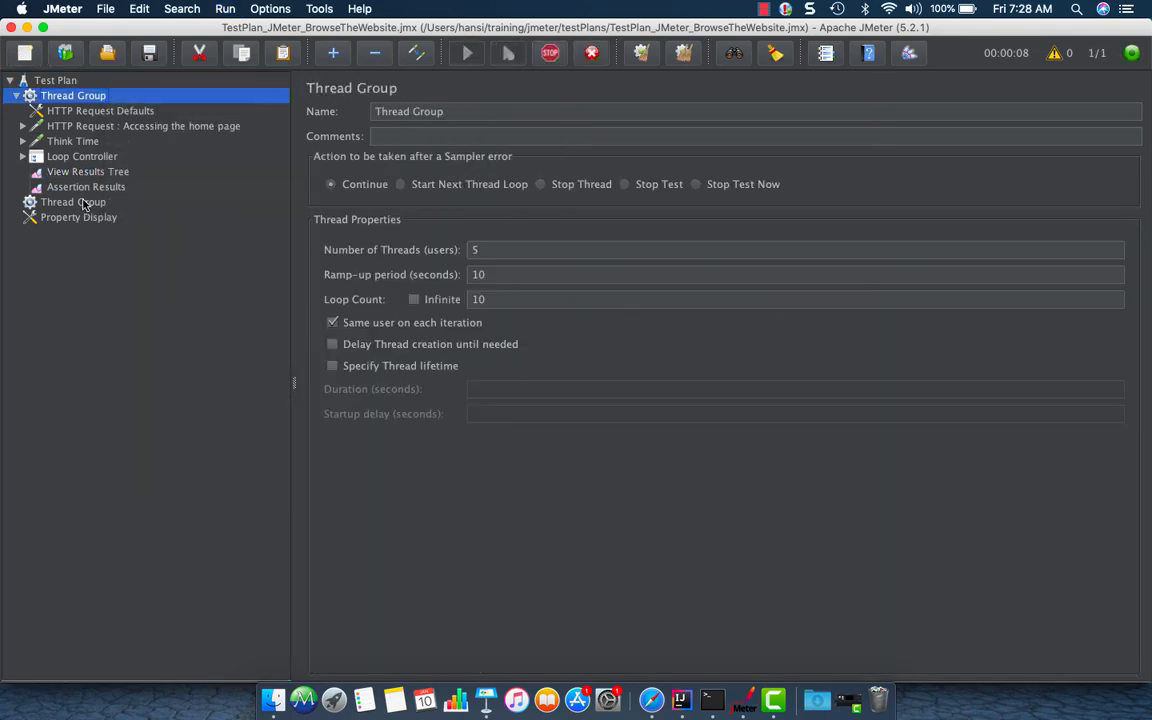
# Inspect the failed home page sample's Response Assertion result in the Assertion Results and View Results Tree listeners
pyautogui.click(84, 189)
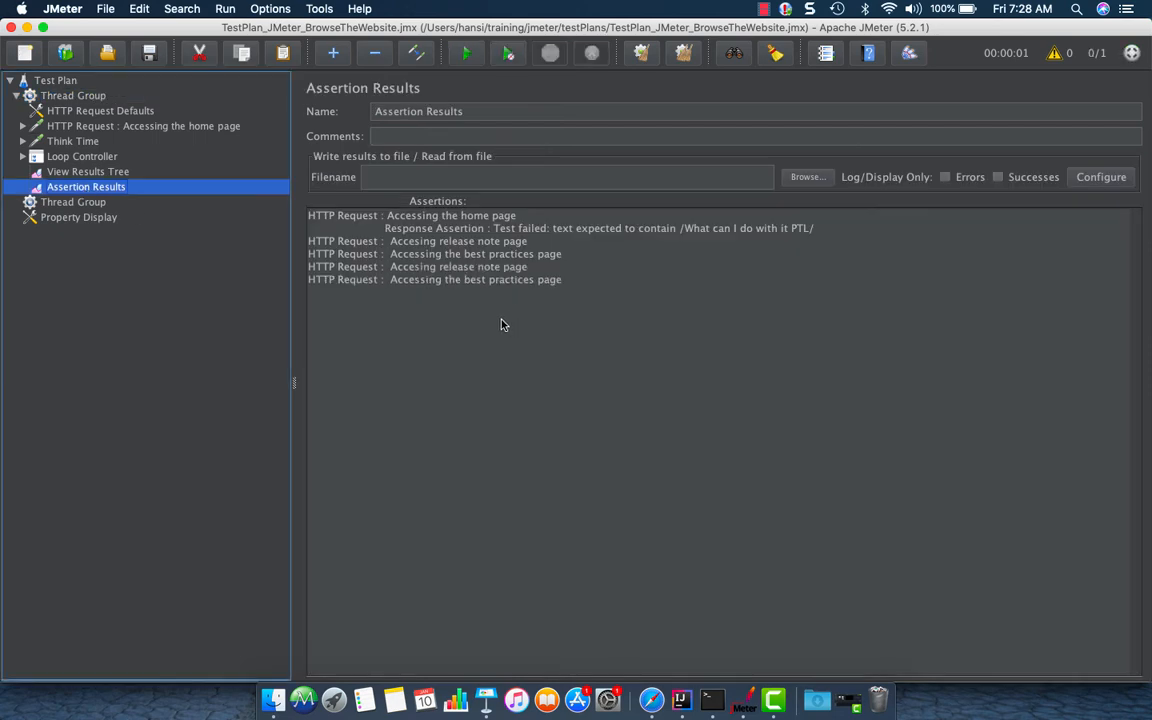
pyautogui.click(122, 169)
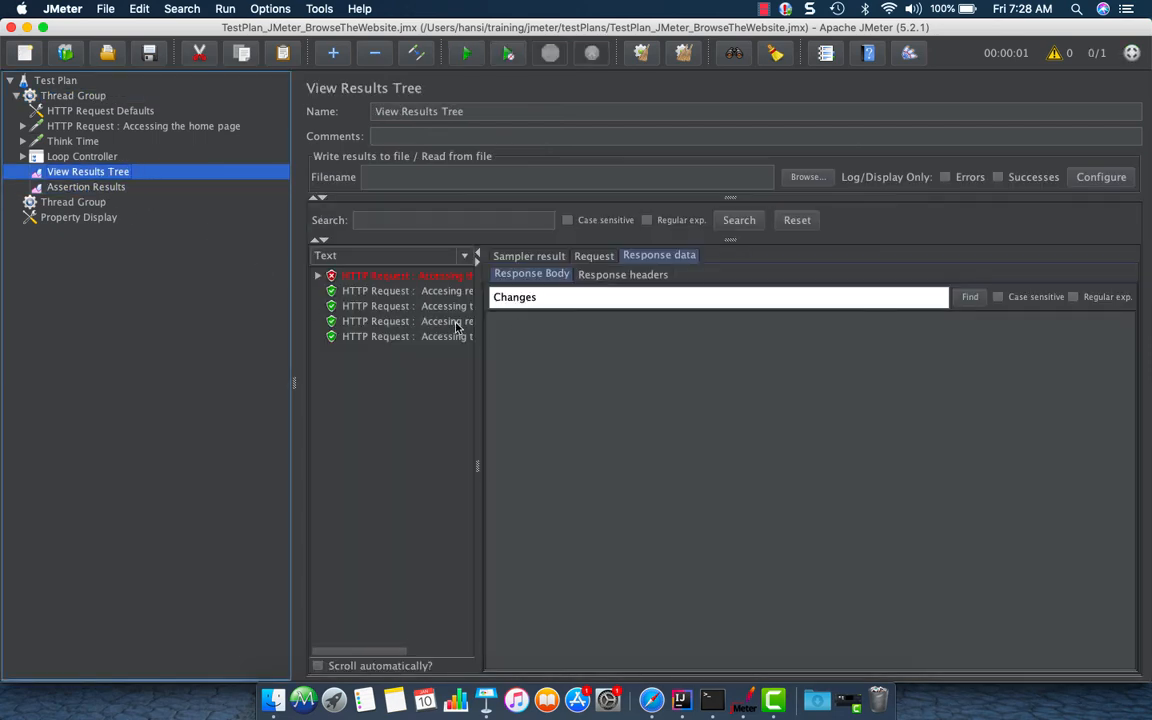
pyautogui.moveTo(481, 325); pyautogui.dragTo(666, 300)
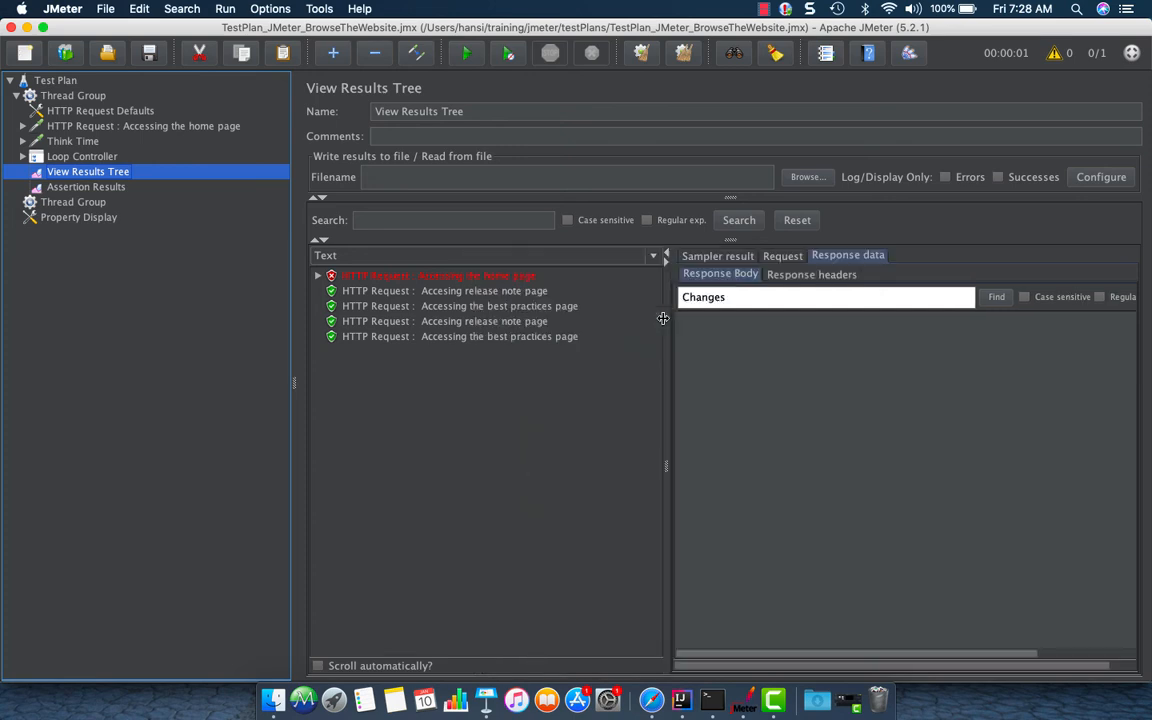
pyautogui.click(317, 275)
pyautogui.click(380, 290)
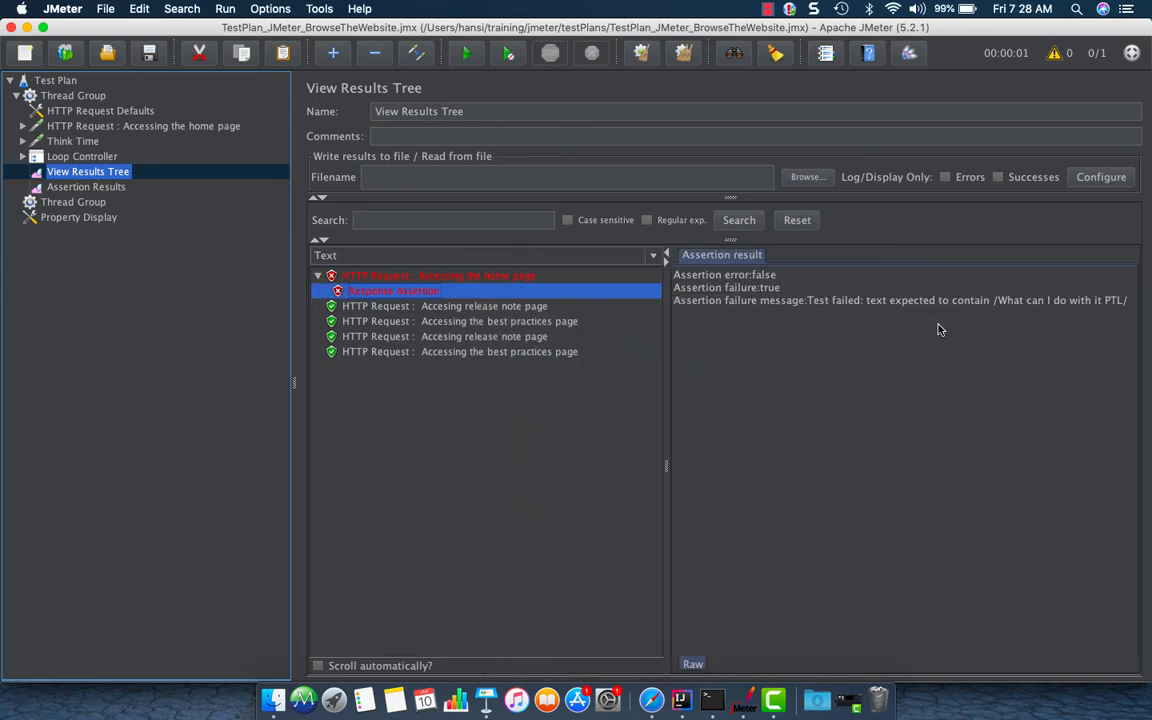
# Shorten the home page Response Assertion pattern to "What can I do with it" and save the test plan
pyautogui.click(23, 126)
pyautogui.click(72, 141)
pyautogui.click(515, 366)
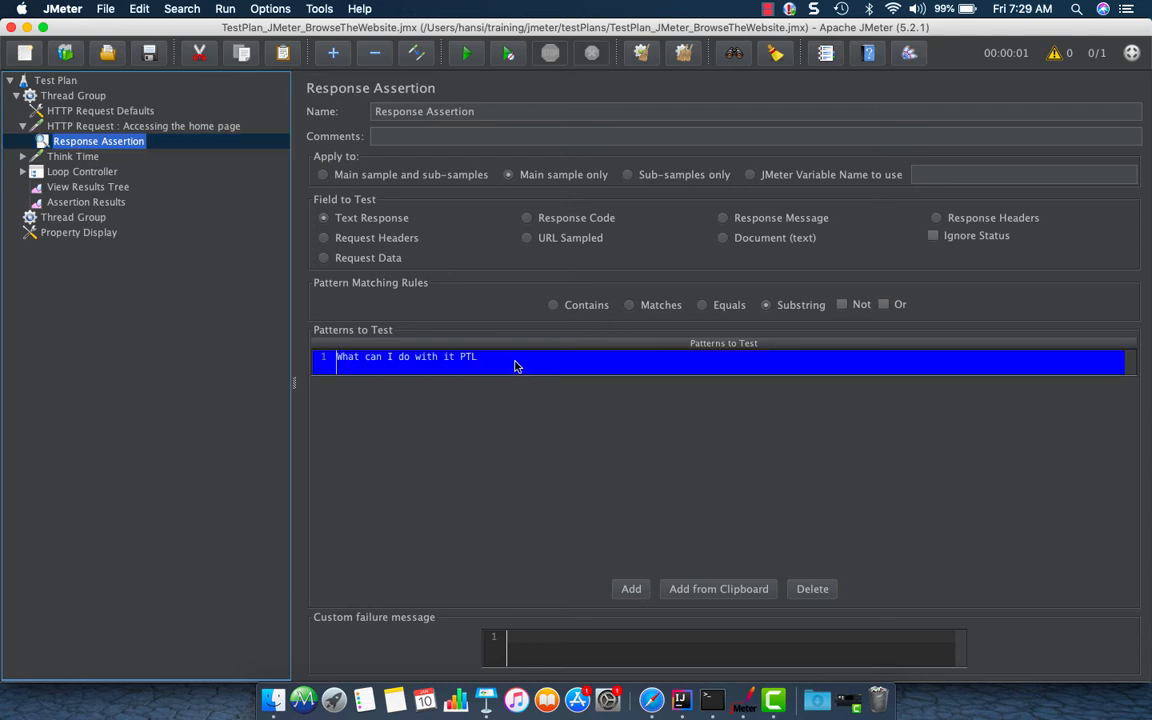
pyautogui.click(515, 360)
pyautogui.press('BackSpace')
pyautogui.press('BackSpace')
pyautogui.press('BackSpace')
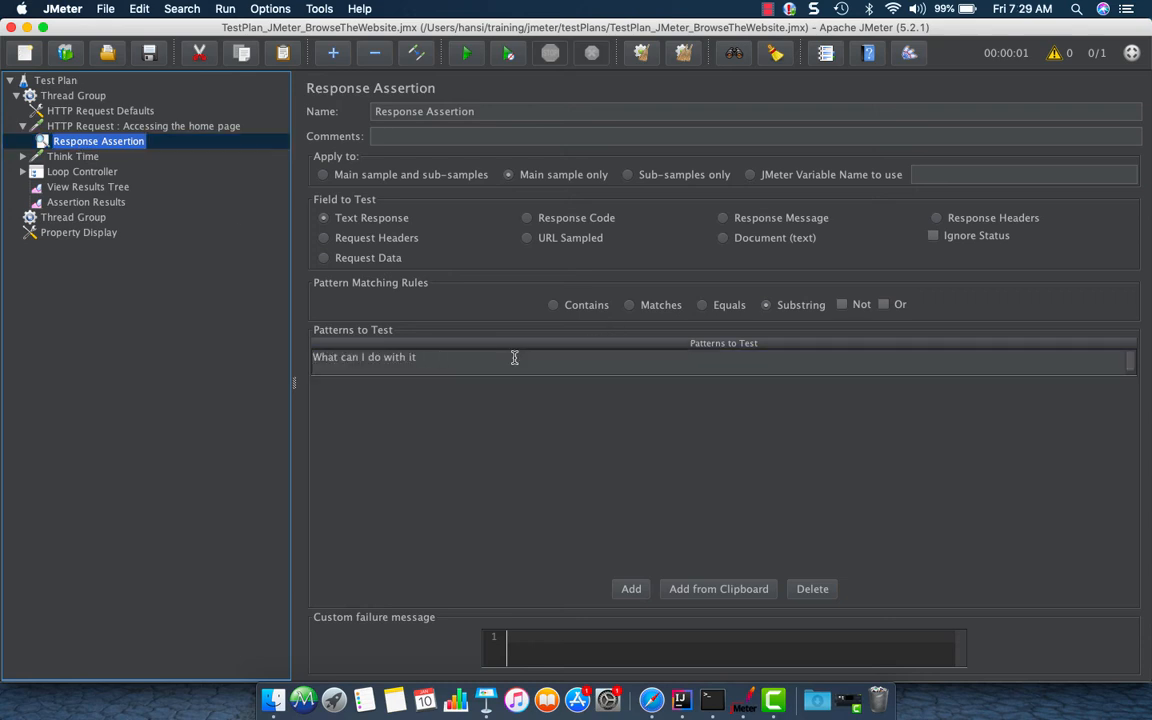
pyautogui.click(106, 175)
pyautogui.press('super+s')
# Validate the Thread Group to rerun the test with the corrected assertion
pyautogui.click(97, 202)
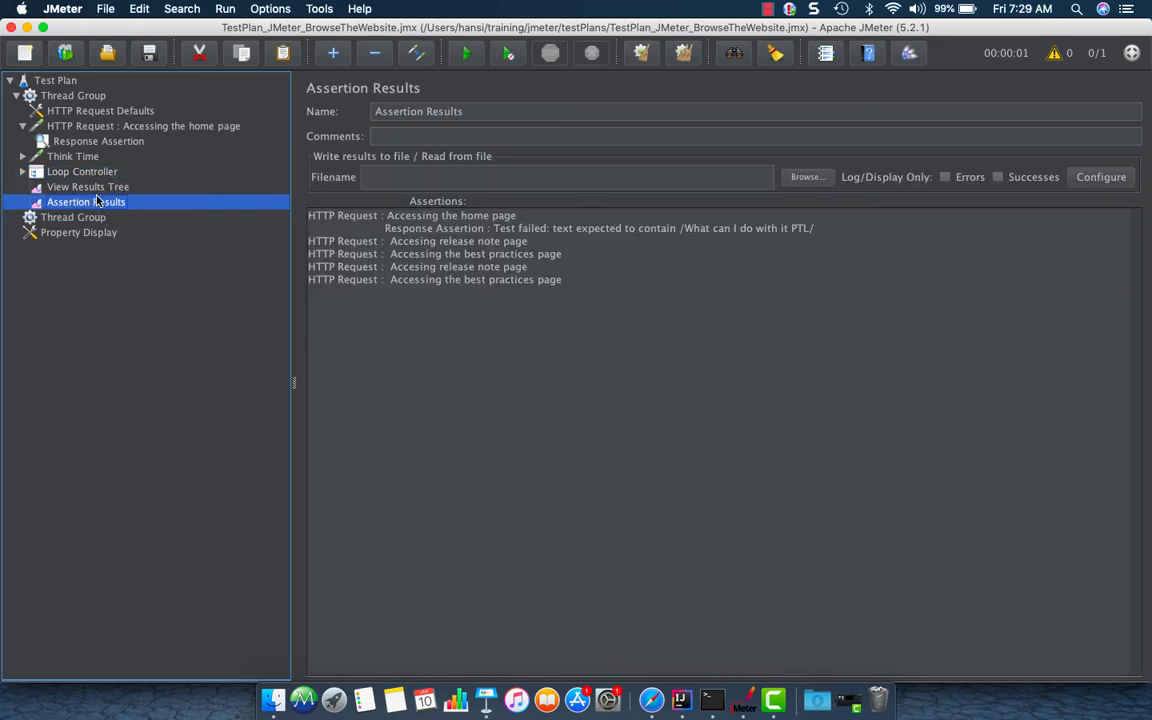
pyautogui.click(88, 187)
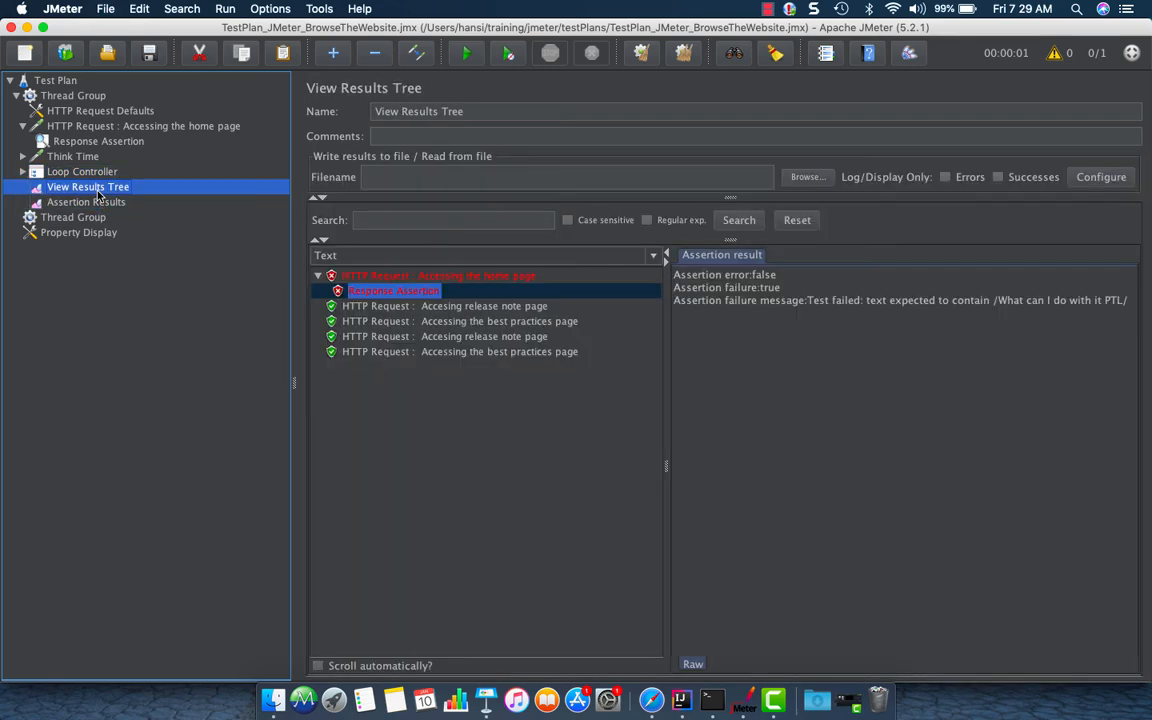
pyautogui.click(73, 95)
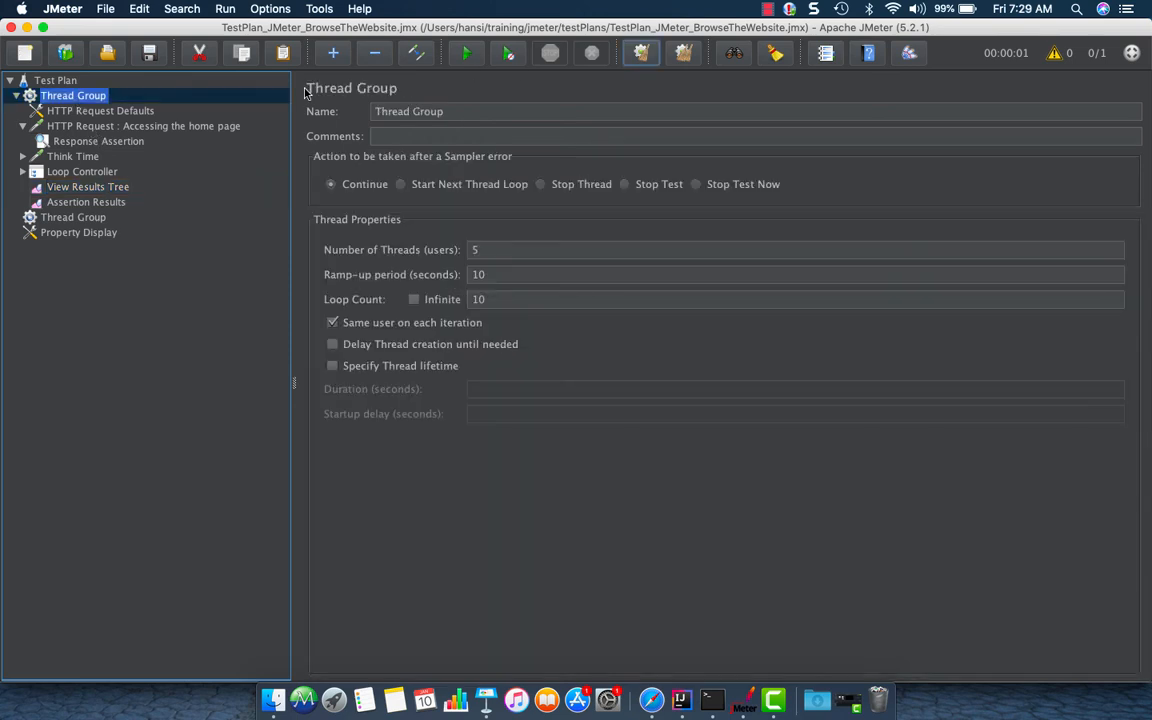
pyautogui.rightClick(101, 95)
pyautogui.click(141, 184)
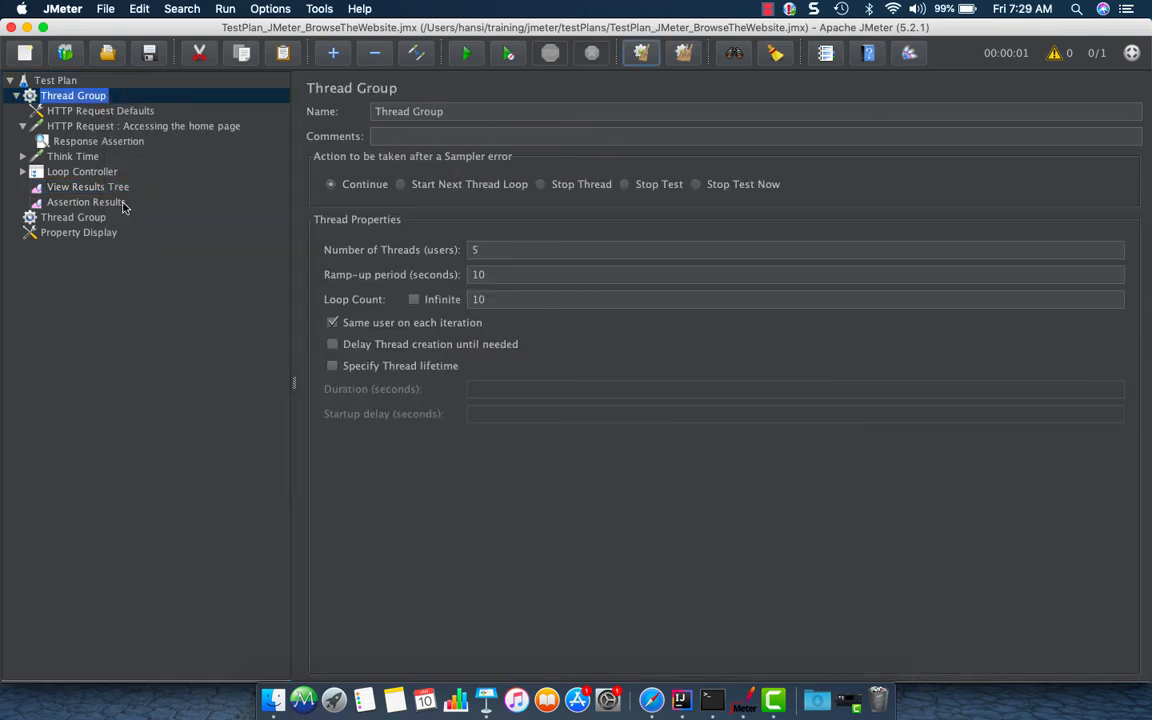
# Review the new samples in the listeners, the assertion pattern and the second Thread Group's settings
pyautogui.click(86, 201)
pyautogui.click(103, 190)
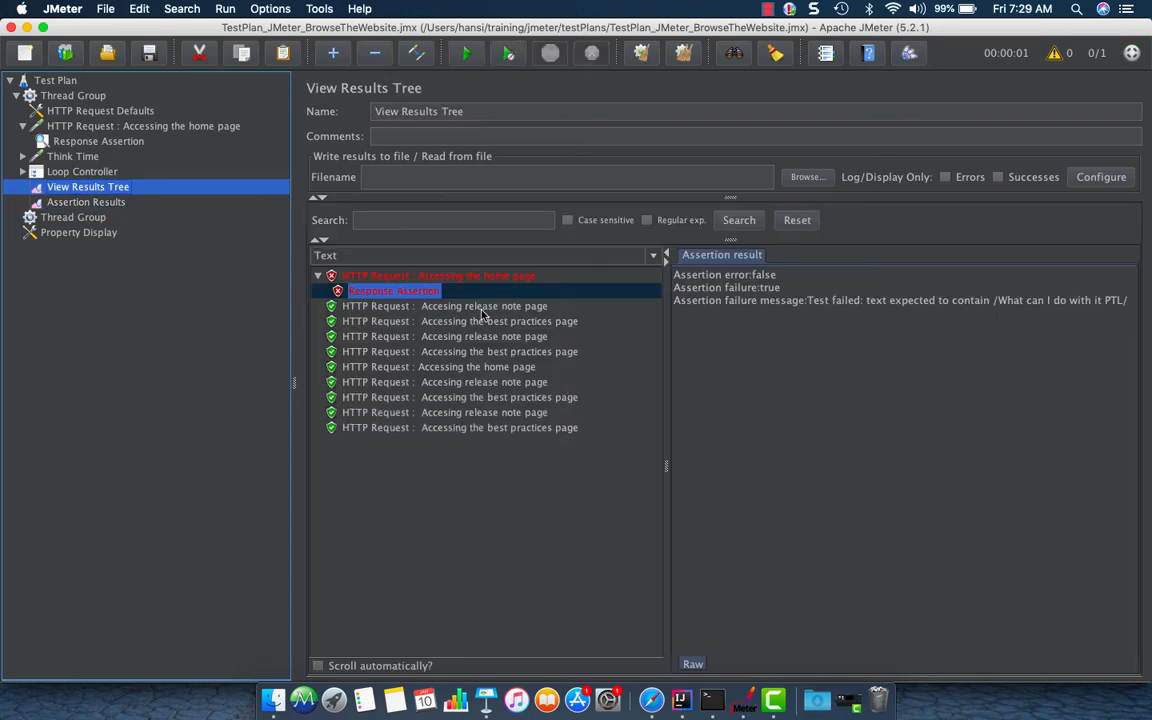
pyautogui.click(101, 140)
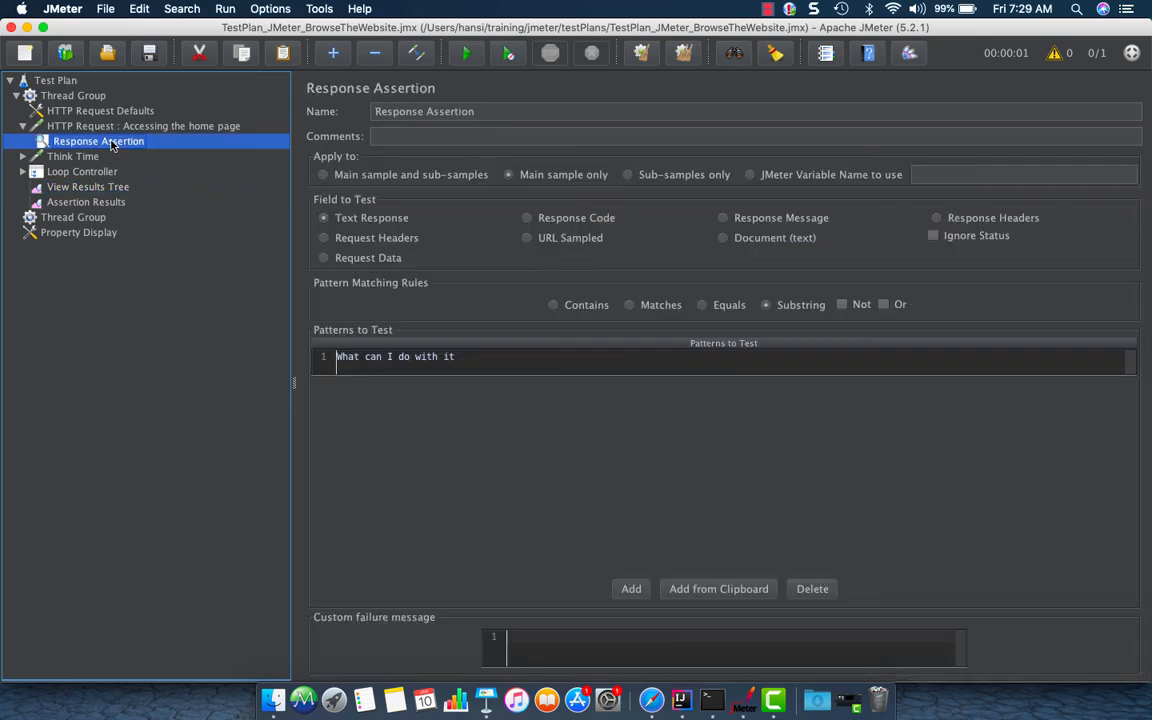
pyautogui.doubleClick(494, 360)
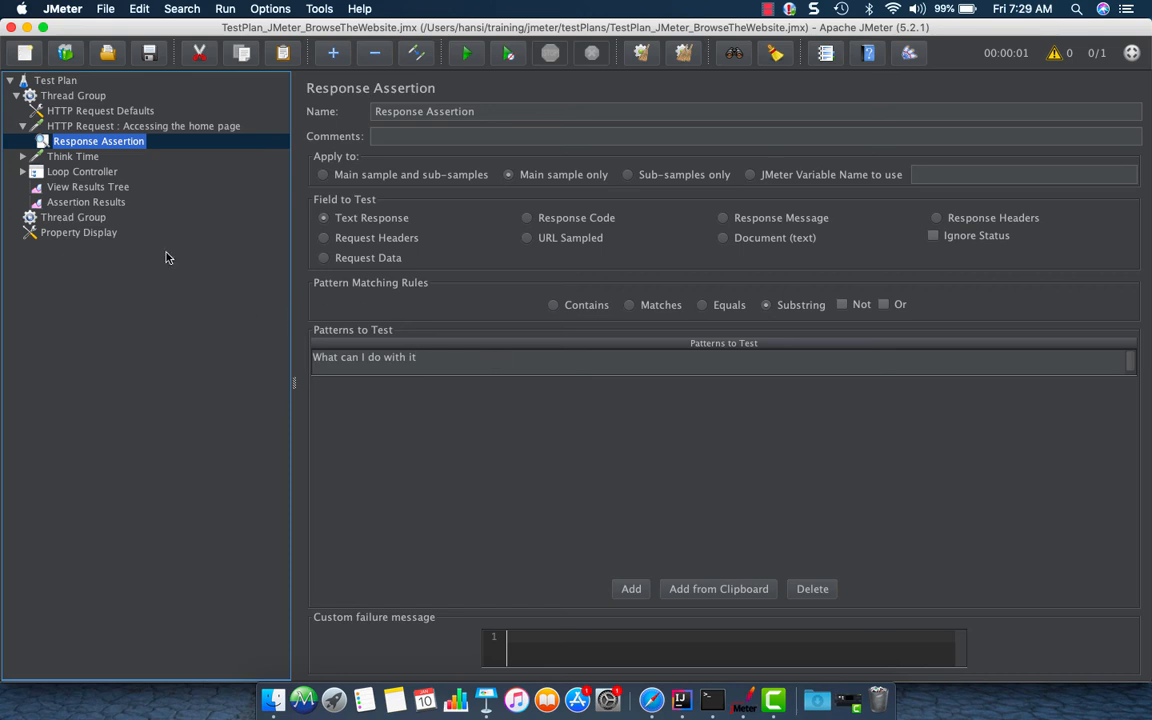
pyautogui.click(89, 188)
pyautogui.click(91, 212)
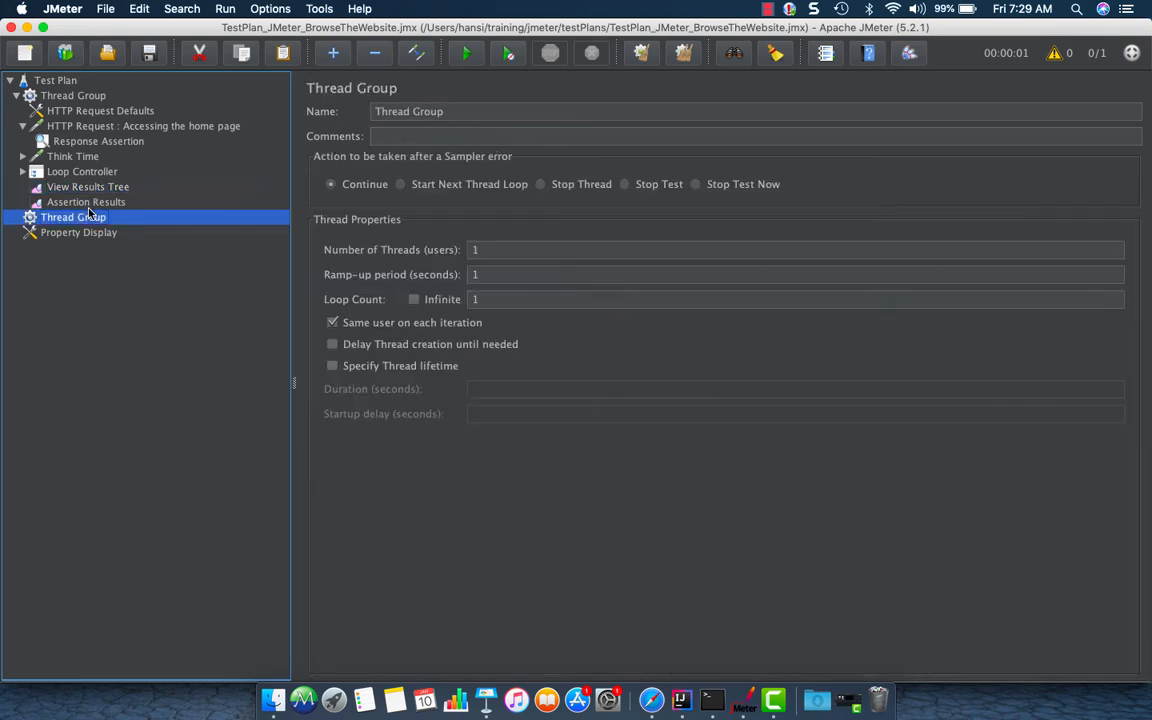
pyautogui.click(93, 202)
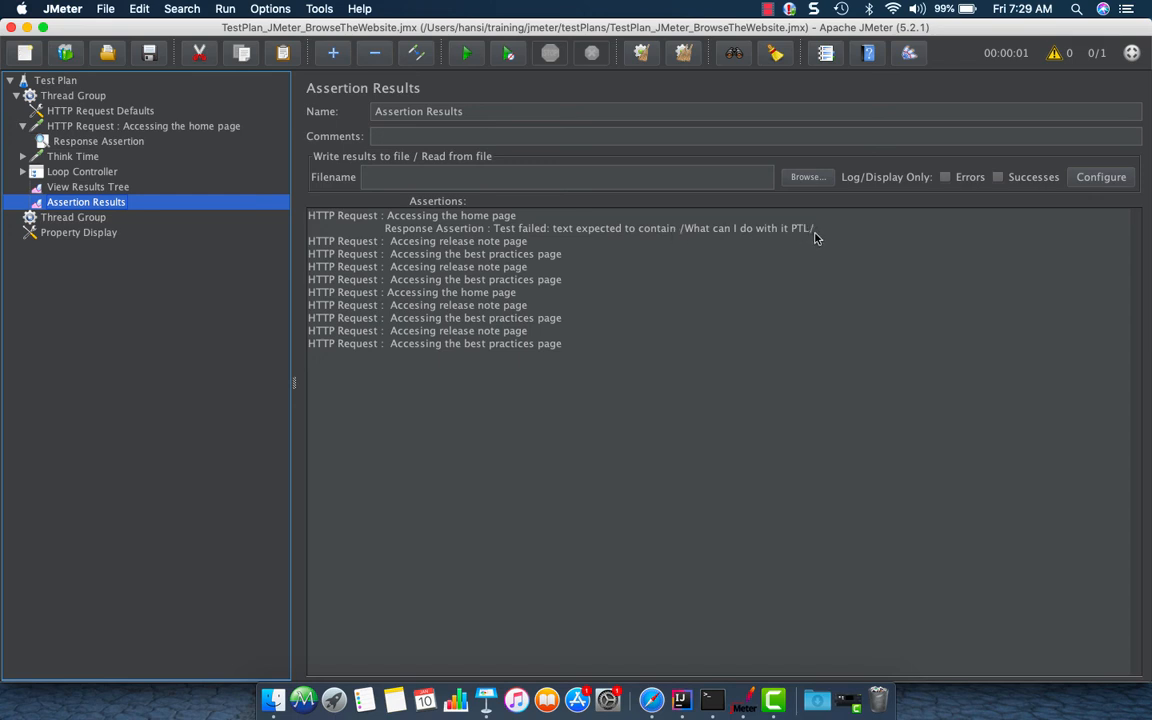
pyautogui.moveTo(815, 237); pyautogui.dragTo(740, 236)
pyautogui.click(745, 237)
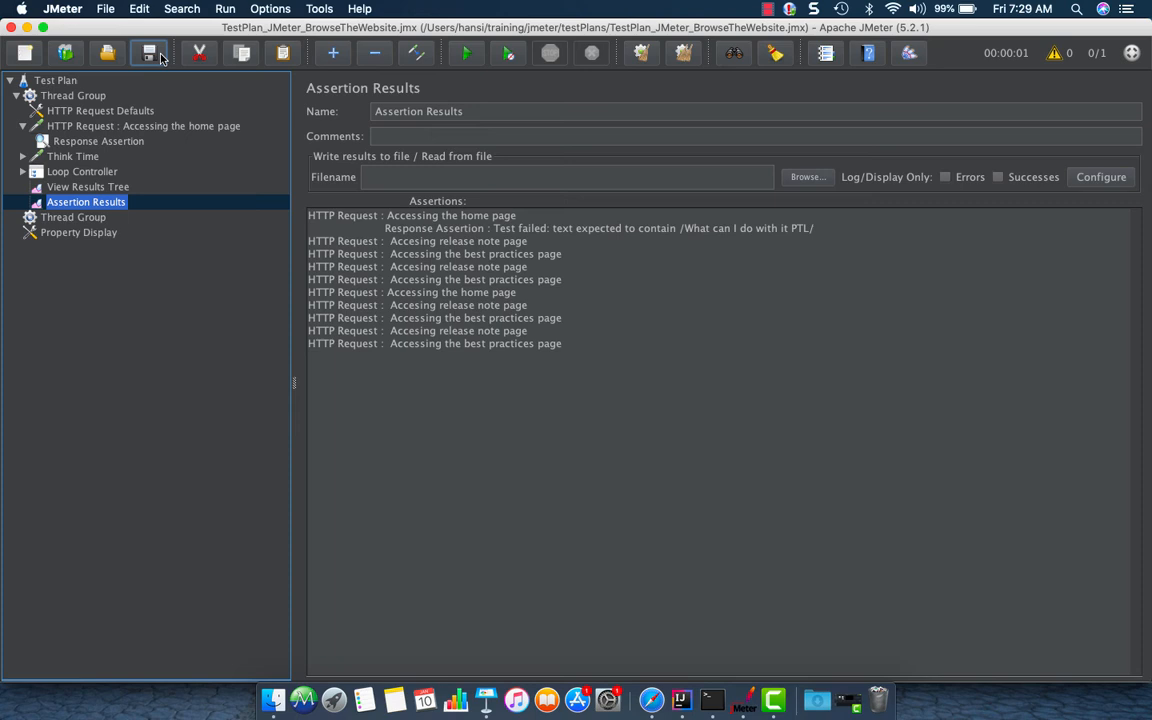
pyautogui.click(88, 202)
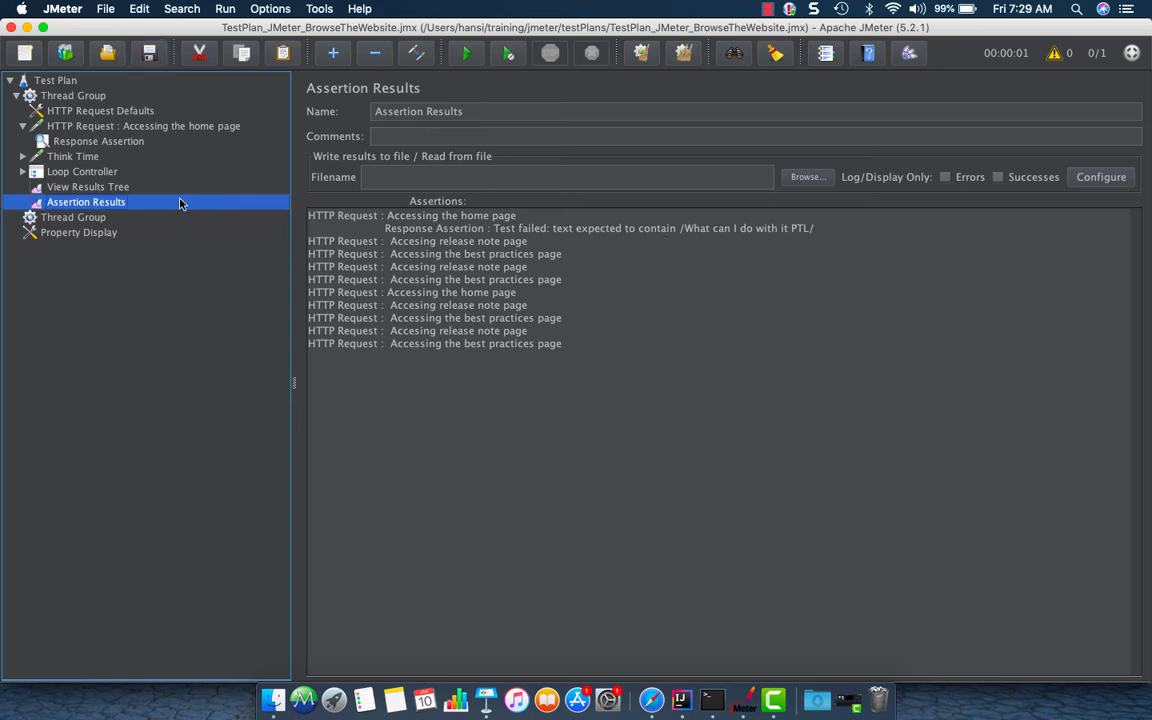
pyautogui.press('Up')
# Clear all listener results and validate the Thread Group again
pyautogui.press('super+e')
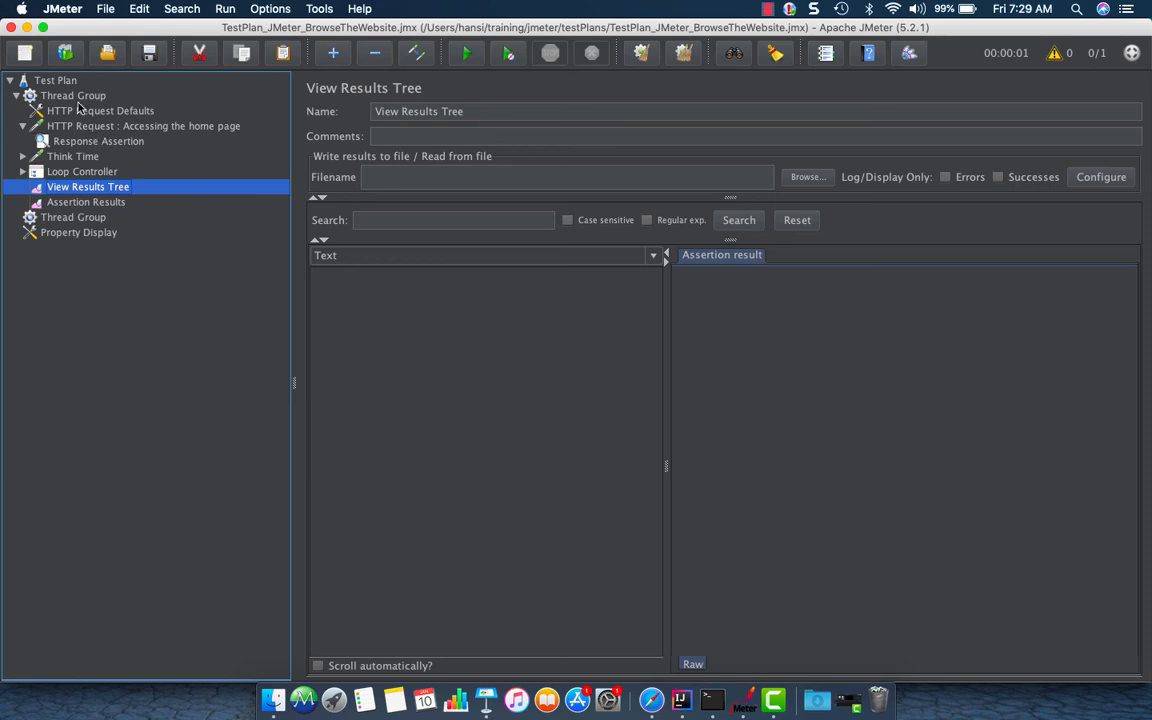
pyautogui.click(75, 96)
pyautogui.rightClick(77, 97)
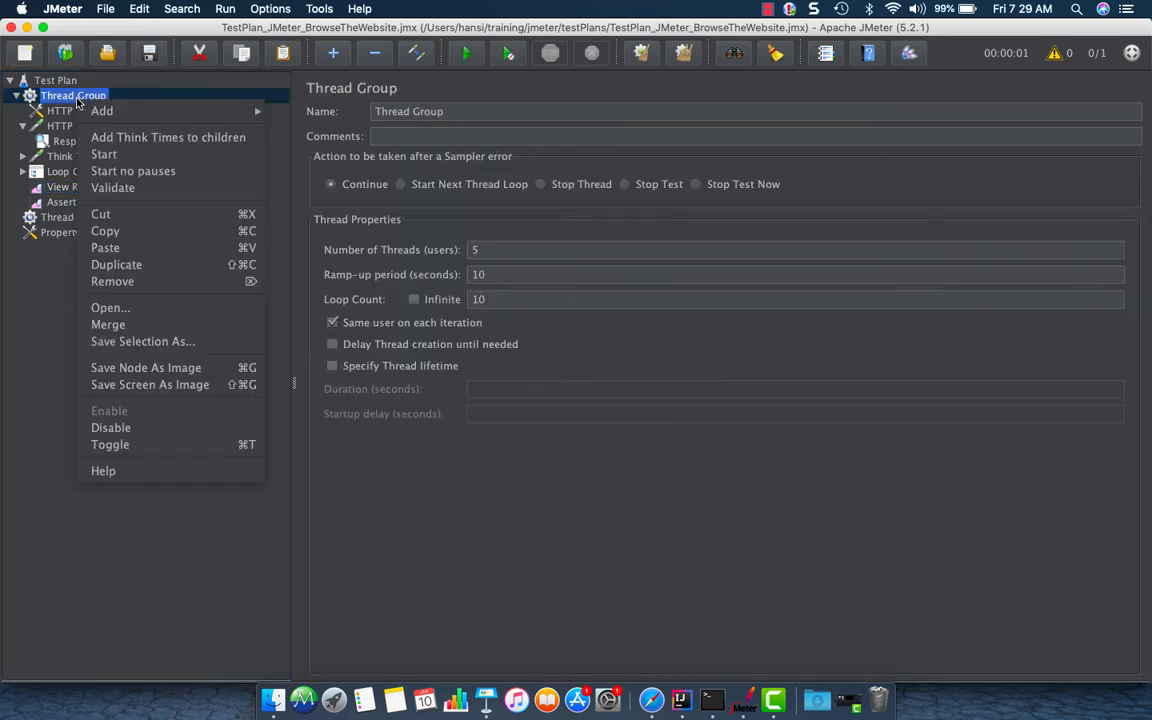
pyautogui.click(125, 188)
# Inspect the home page sample's response data in the View Results Tree
pyautogui.click(97, 219)
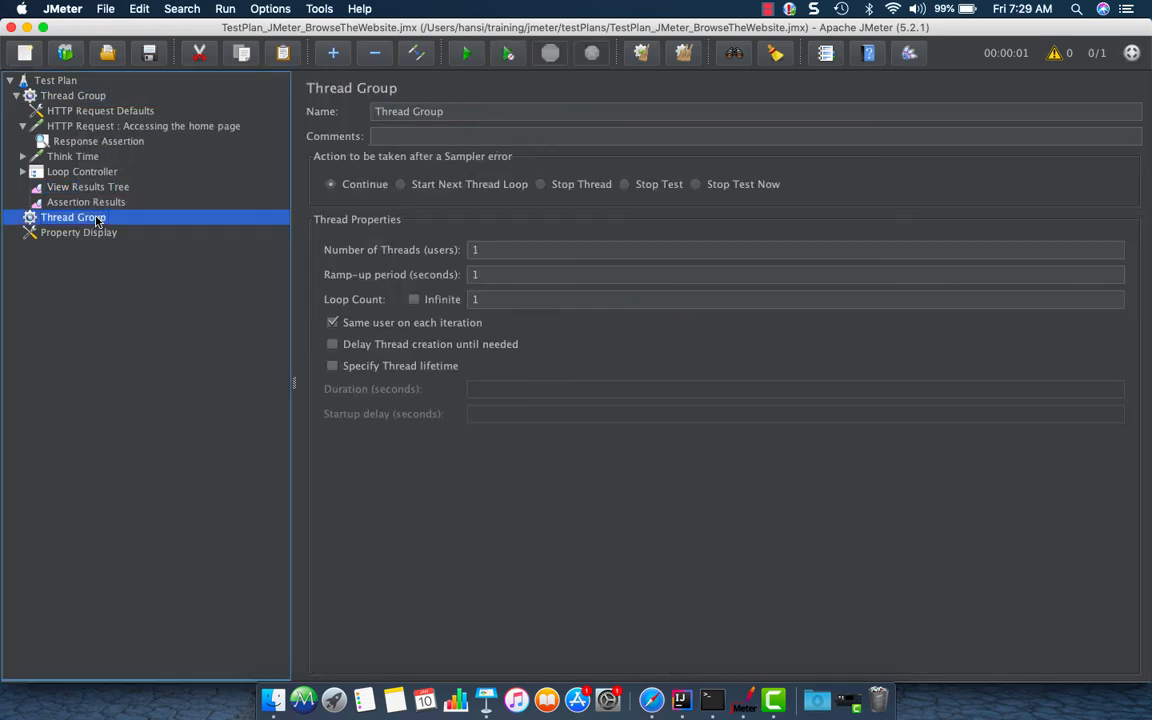
pyautogui.press('Down')
pyautogui.click(88, 188)
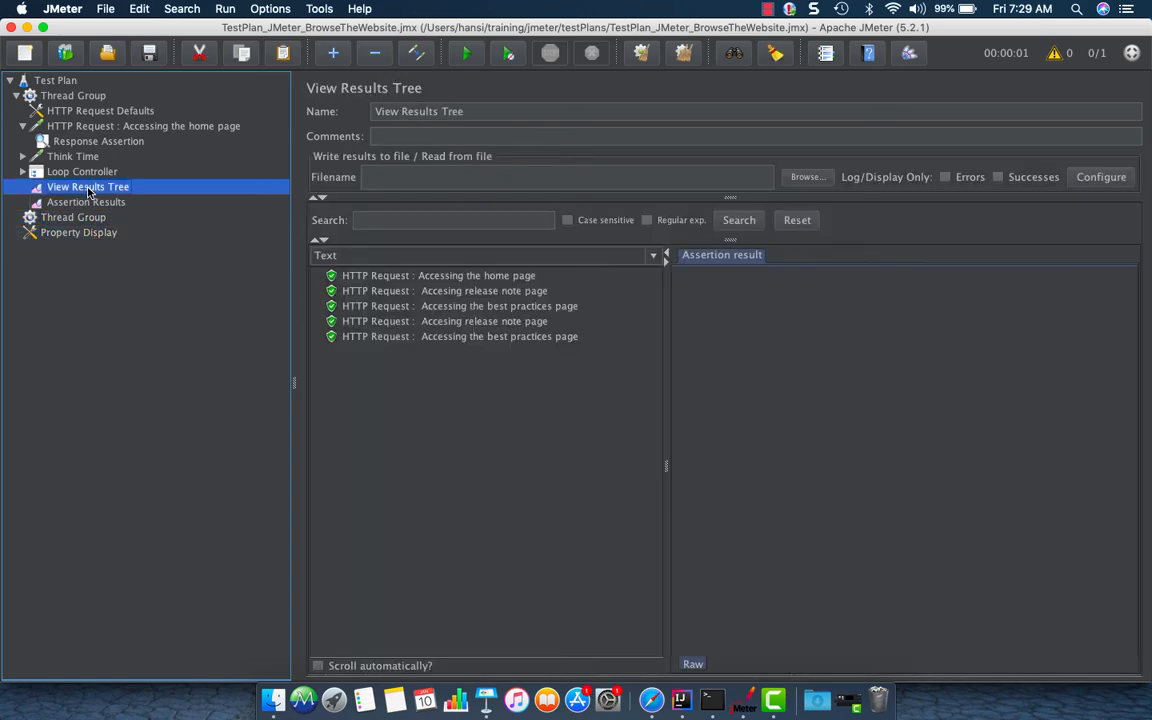
pyautogui.click(390, 280)
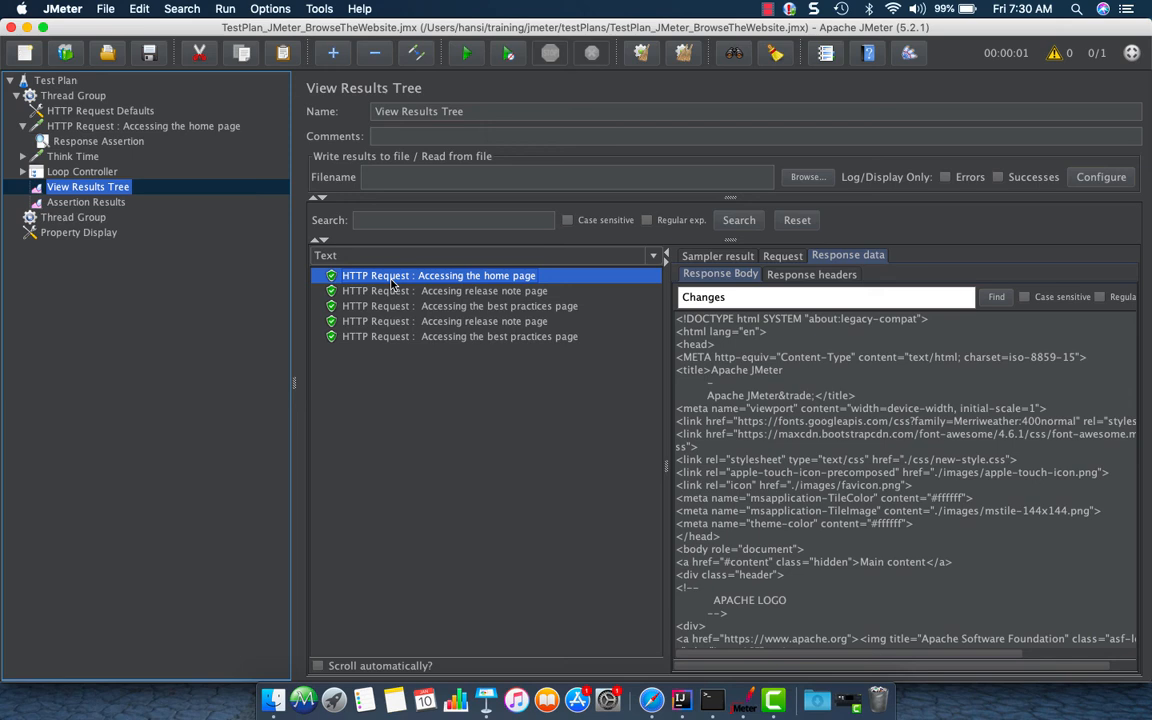
# Review the first Thread Group's thread and loop settings and the Assertion Results listener
pyautogui.click(80, 96)
pyautogui.doubleClick(476, 249)
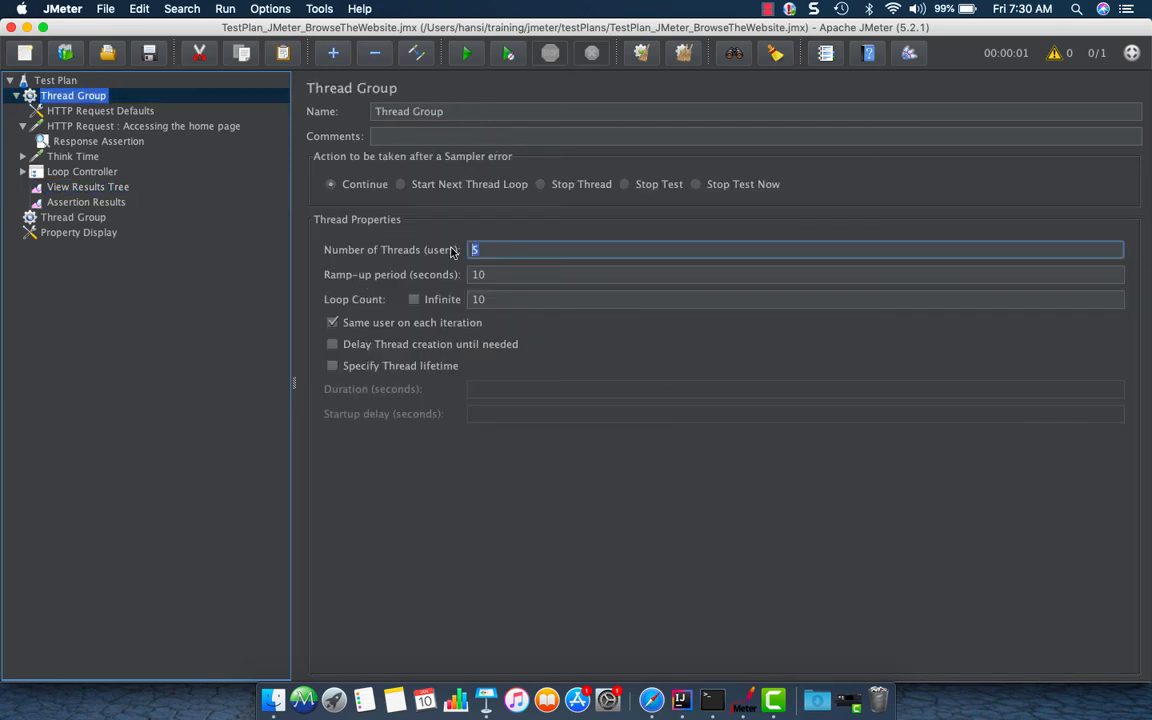
pyautogui.click(490, 299)
pyautogui.click(100, 201)
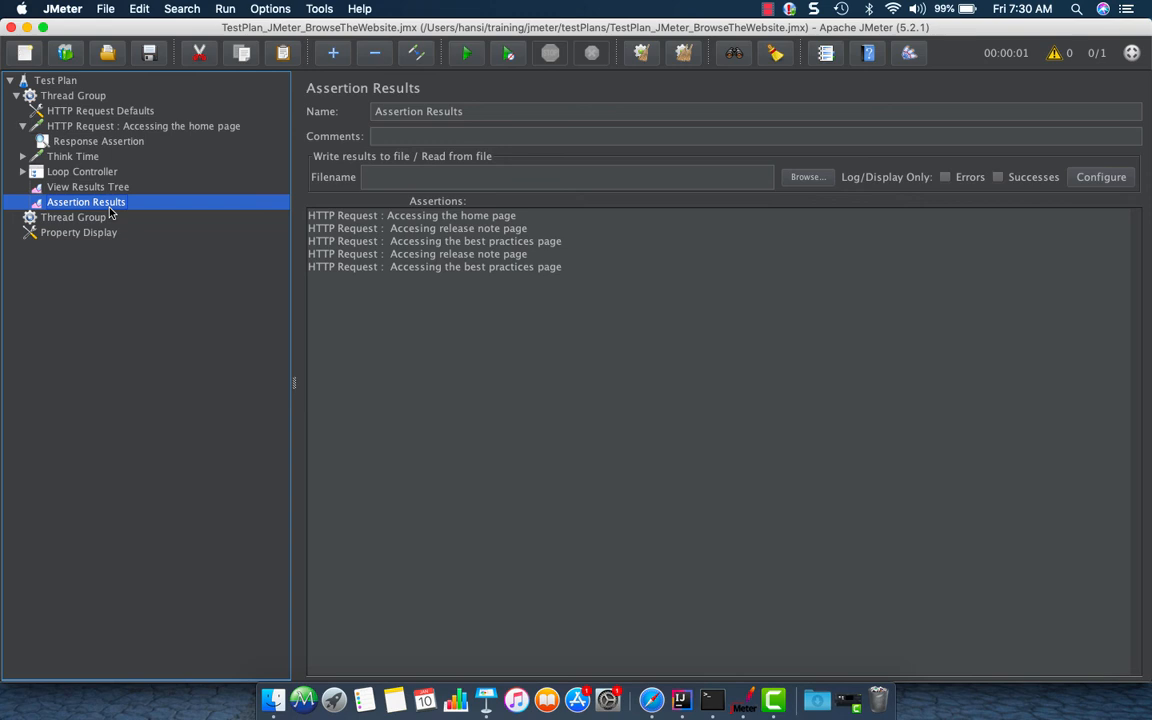
pyautogui.click(74, 99)
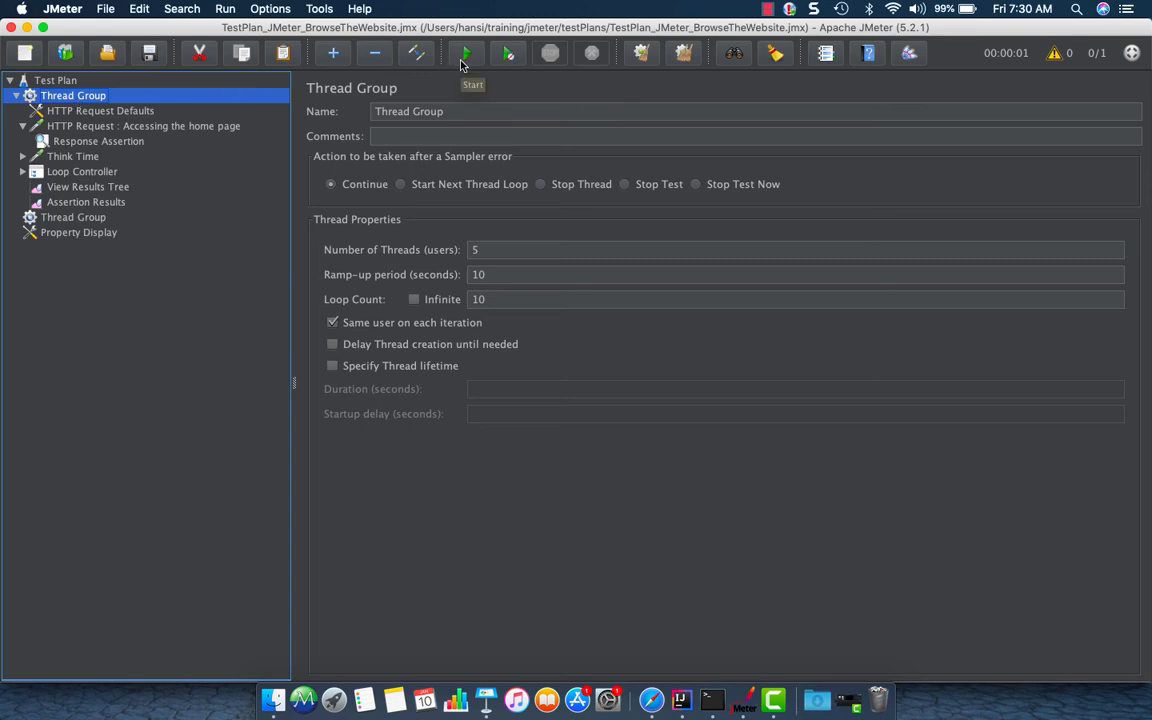
pyautogui.click(225, 9)
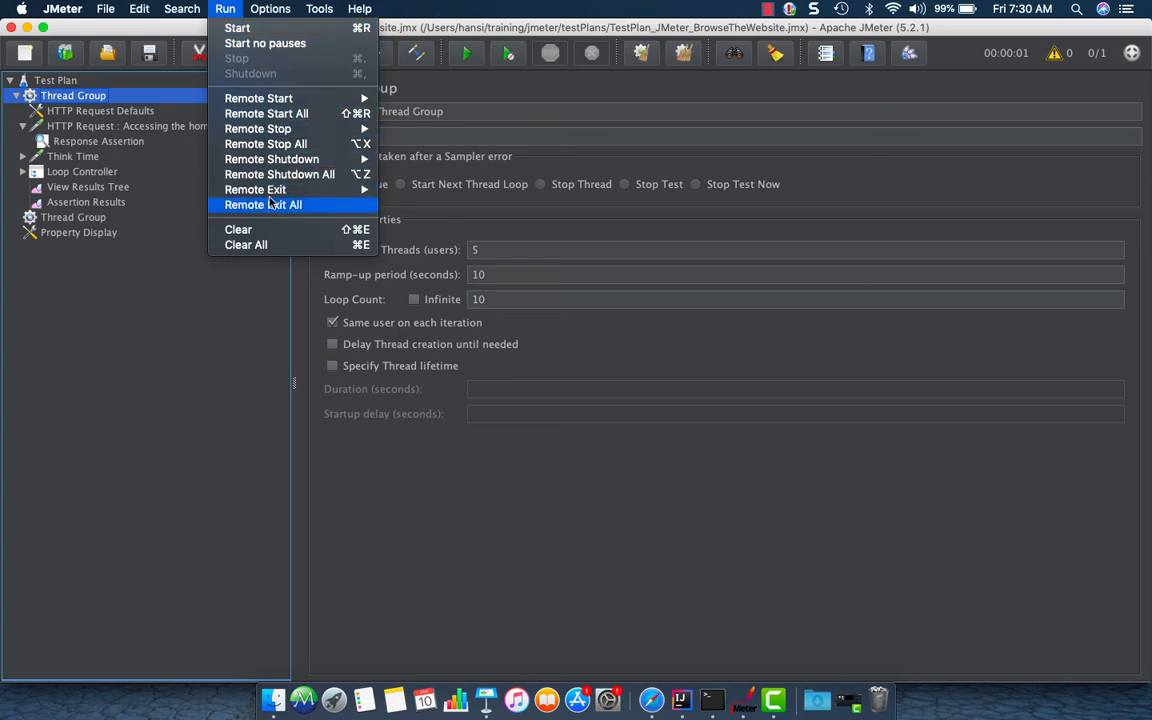
pyautogui.moveTo(281, 102)
pyautogui.click(534, 118)
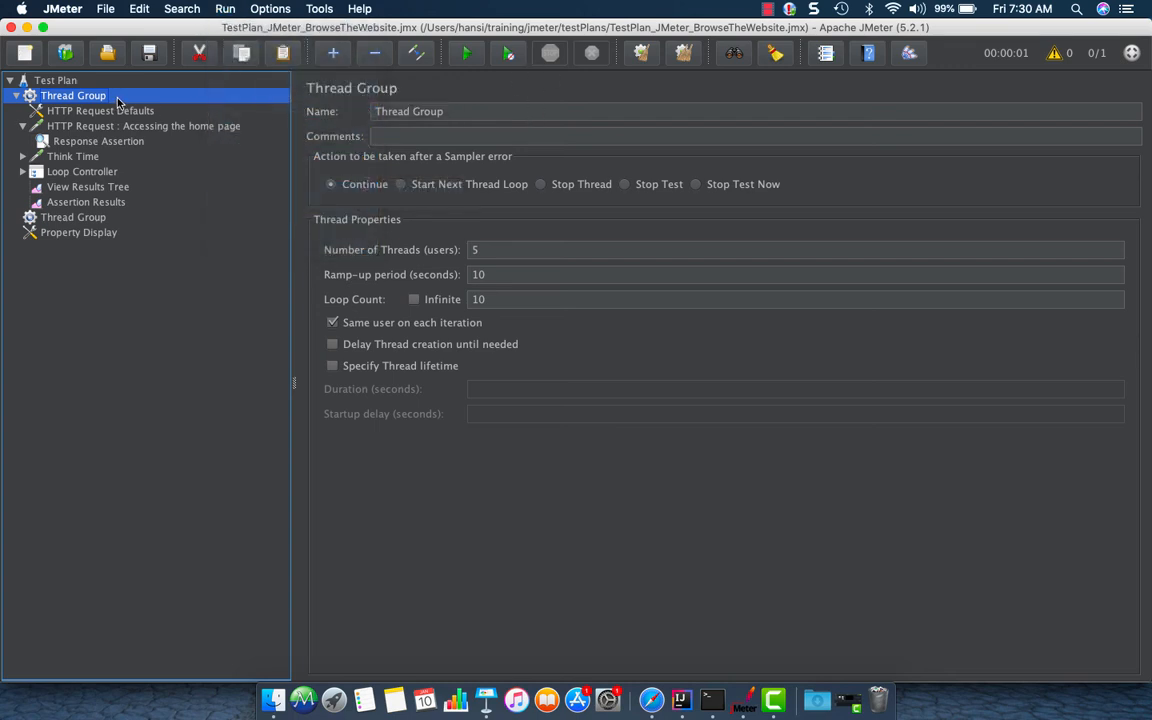
# Start the test plan and stop the running test
pyautogui.click(469, 57)
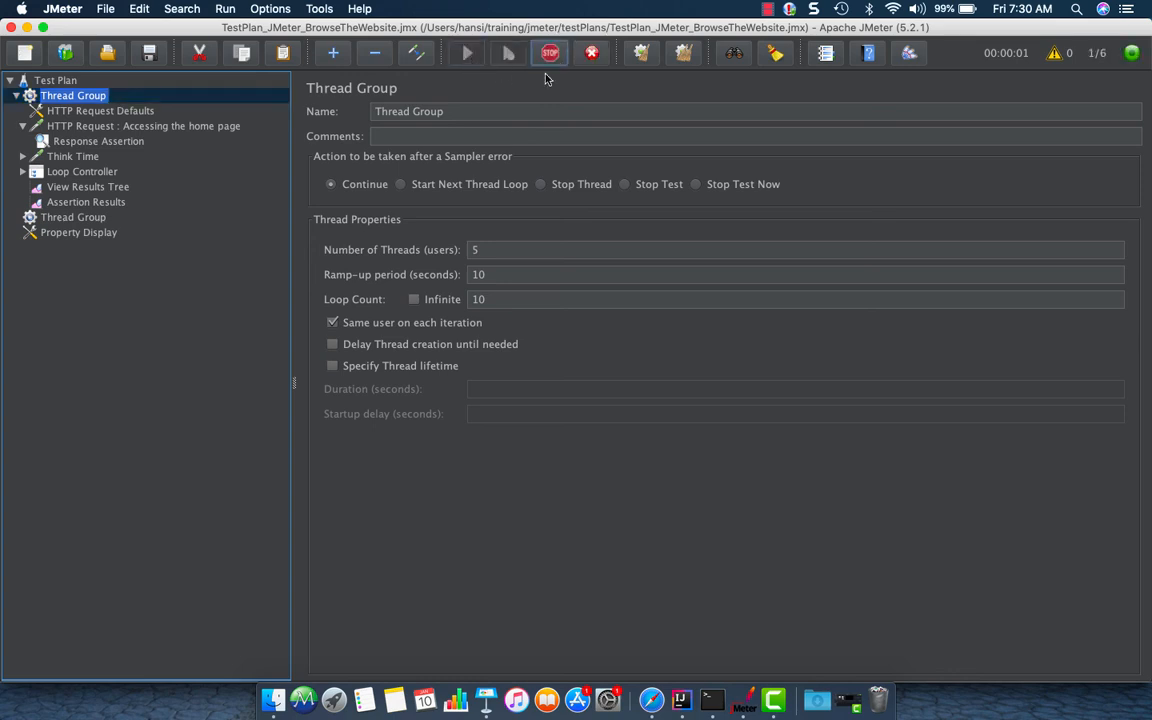
pyautogui.click(557, 59)
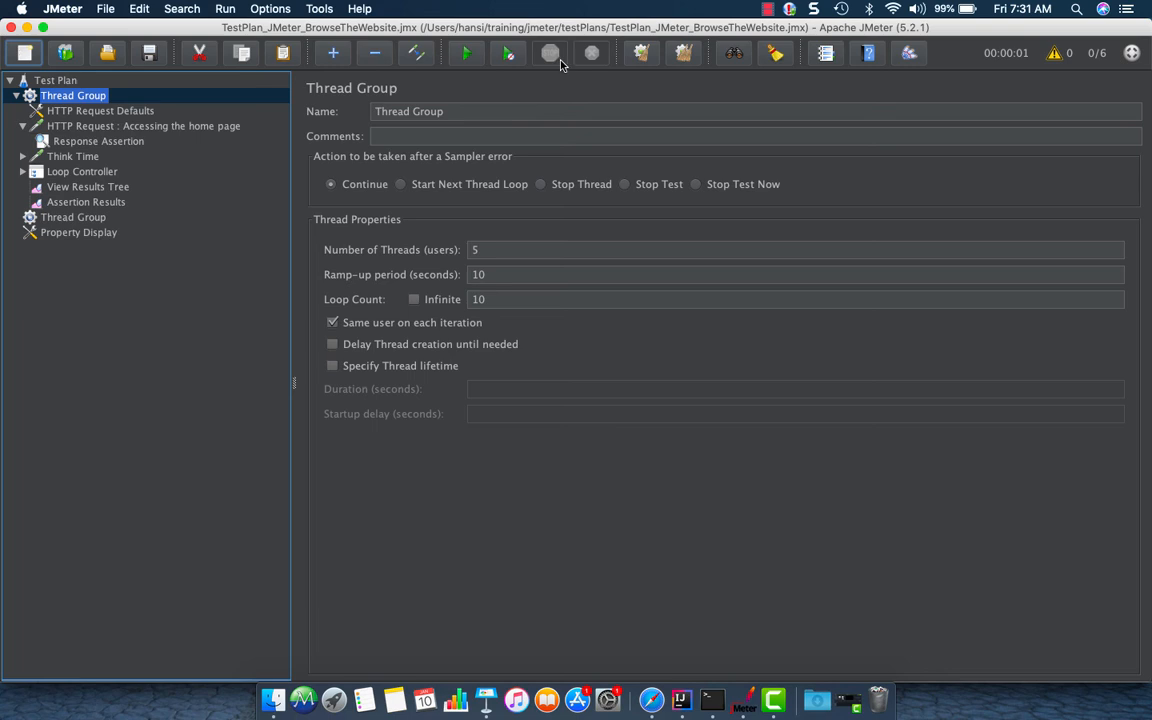
# Clear all results, then start the test without pauses and shut it down
pyautogui.click(682, 55)
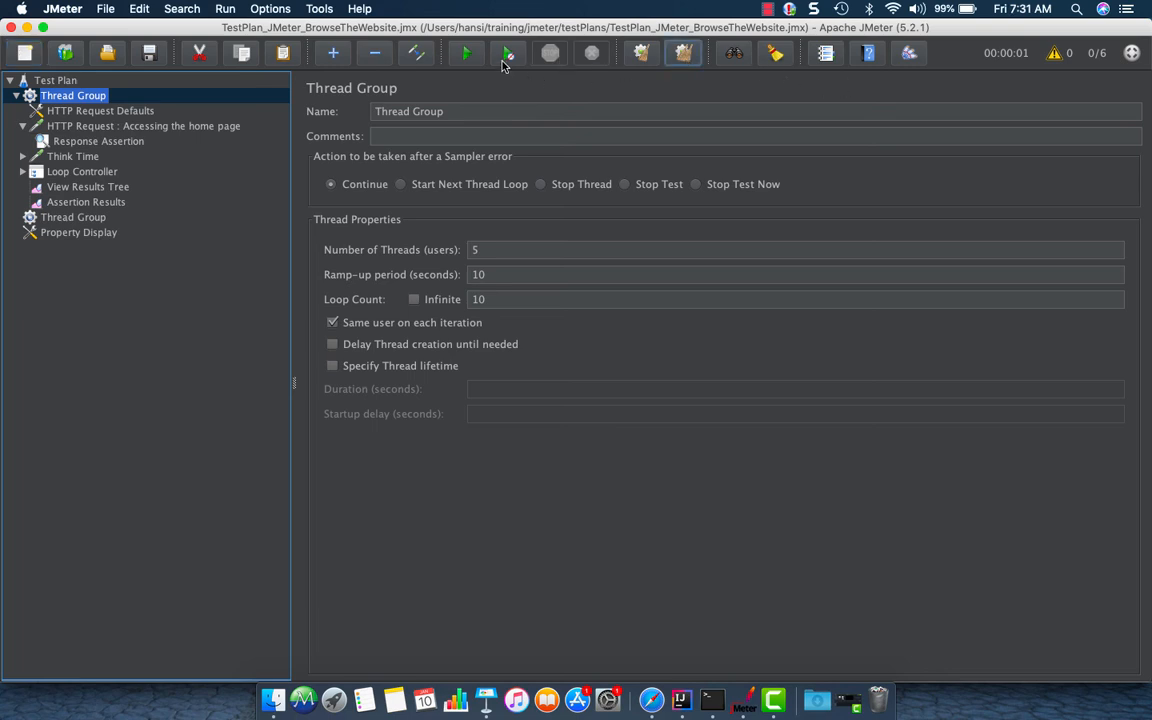
pyautogui.click(509, 56)
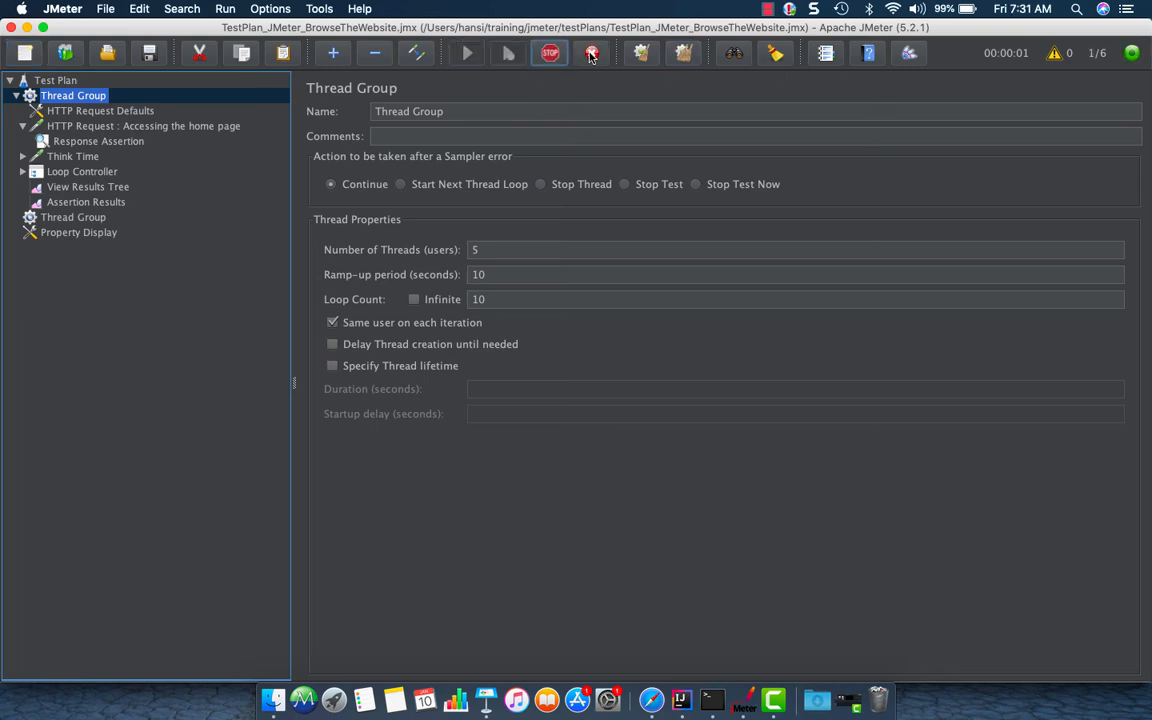
pyautogui.click(592, 54)
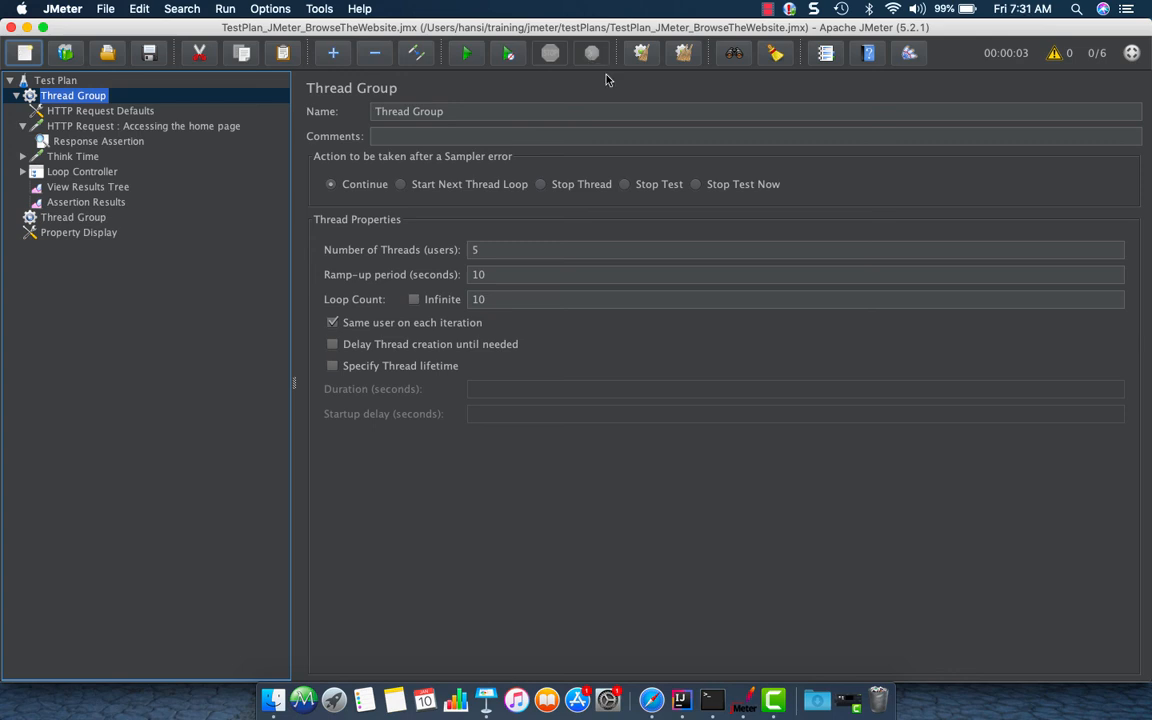
# Collapse the first Thread Group and remove the second Thread Group from the test plan
pyautogui.click(23, 127)
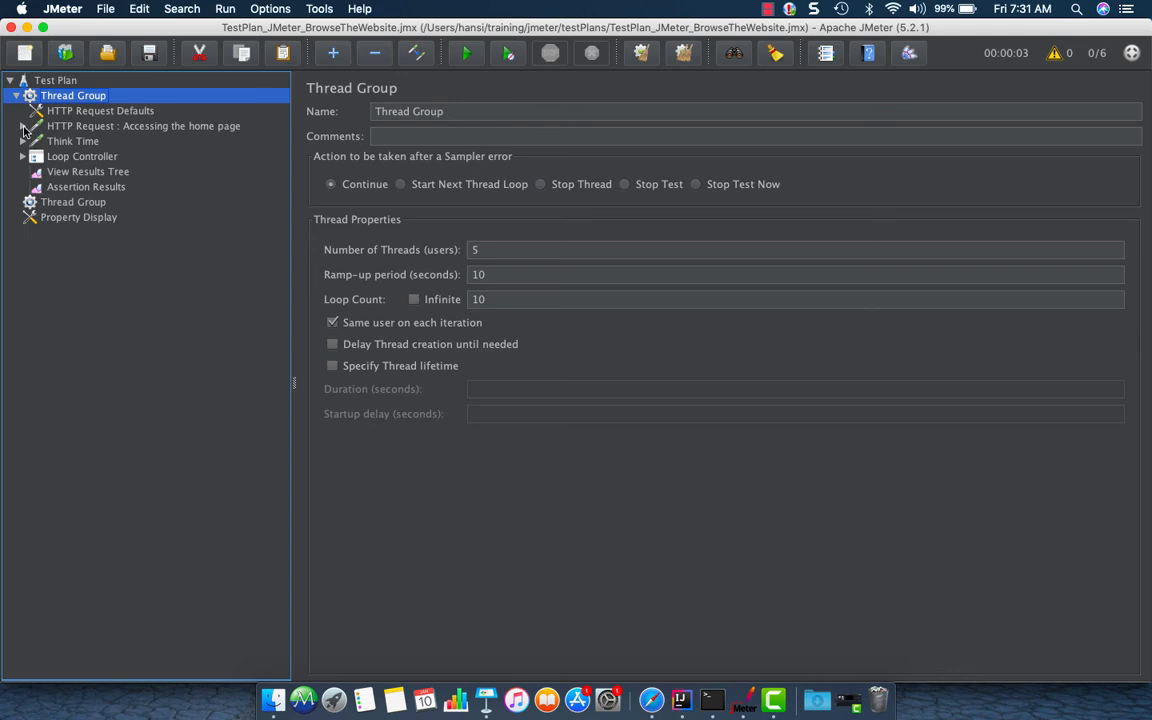
pyautogui.click(16, 95)
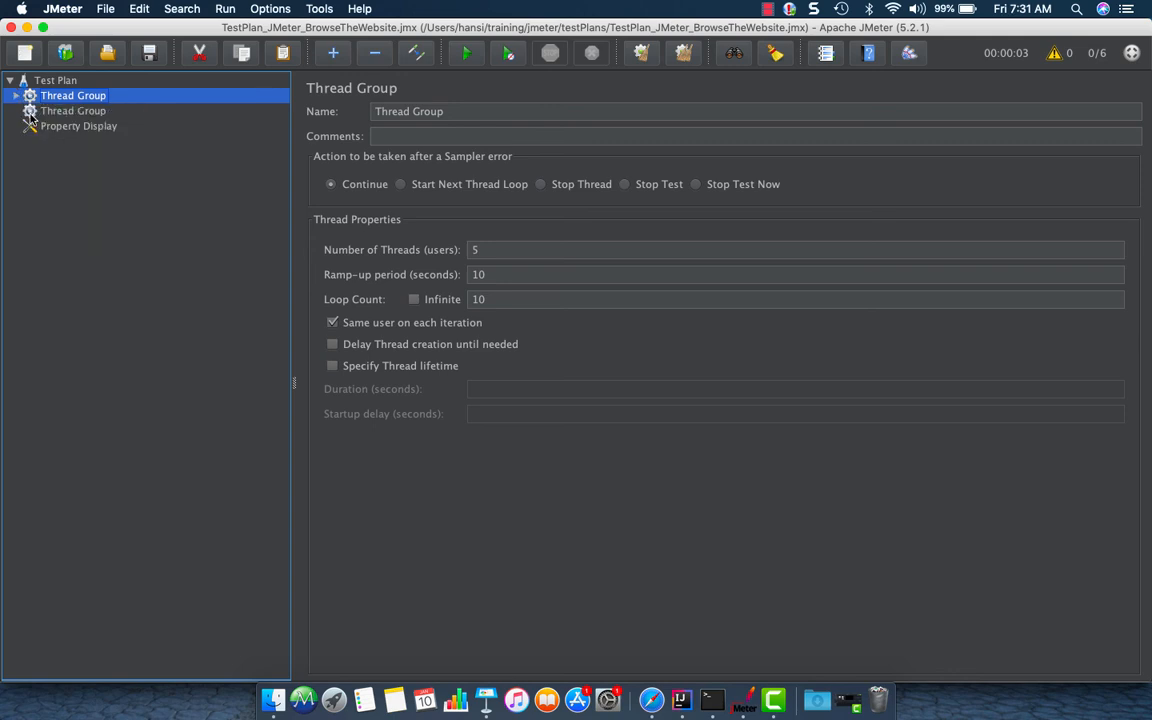
pyautogui.click(48, 112)
pyautogui.rightClick(48, 115)
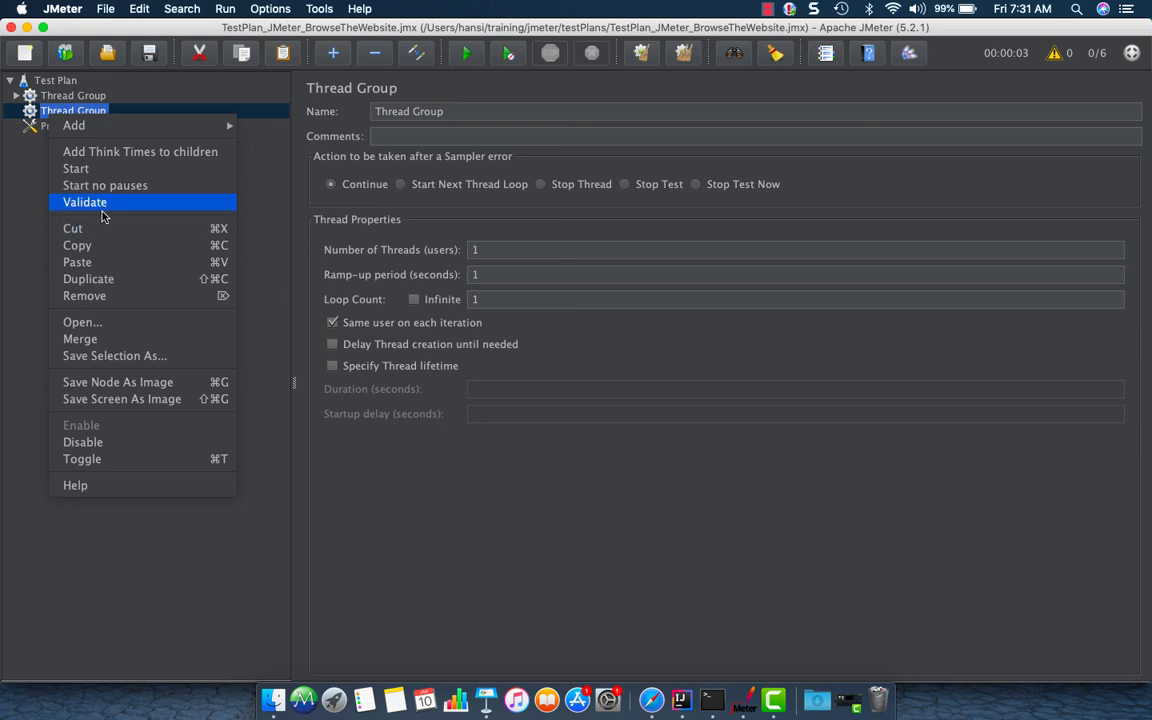
pyautogui.click(100, 296)
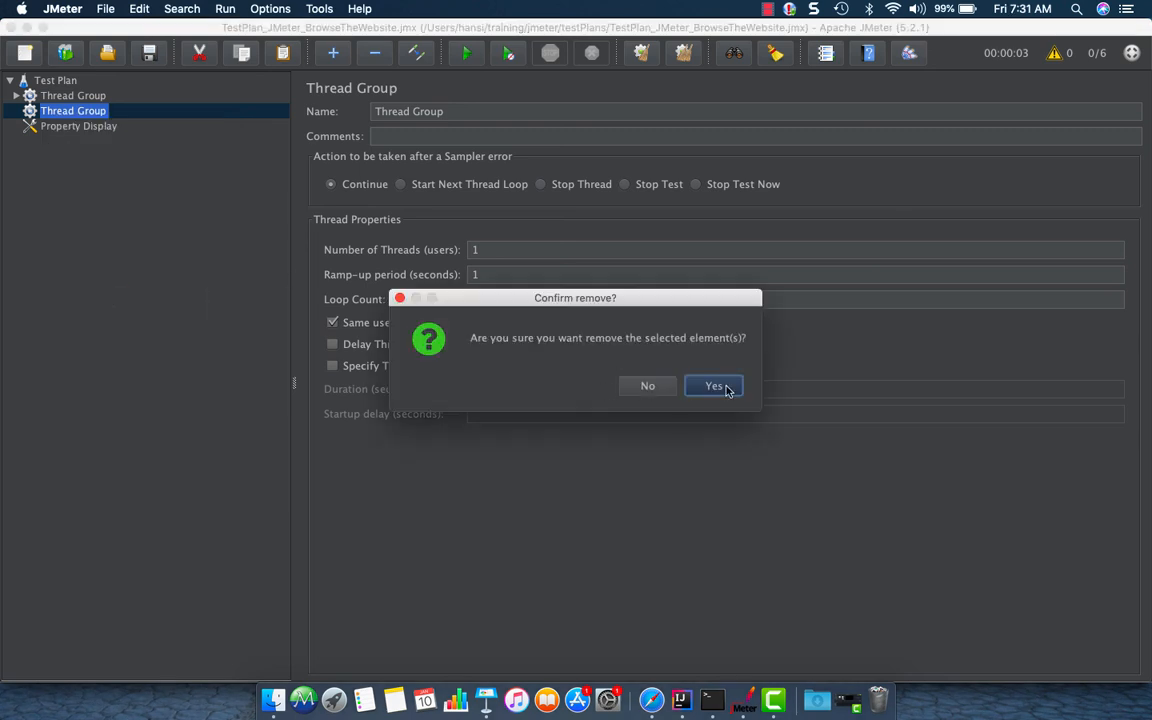
pyautogui.click(714, 386)
# Save the first Thread Group as a separate file named ThreadGroup-JMeter.jmx
pyautogui.click(17, 95)
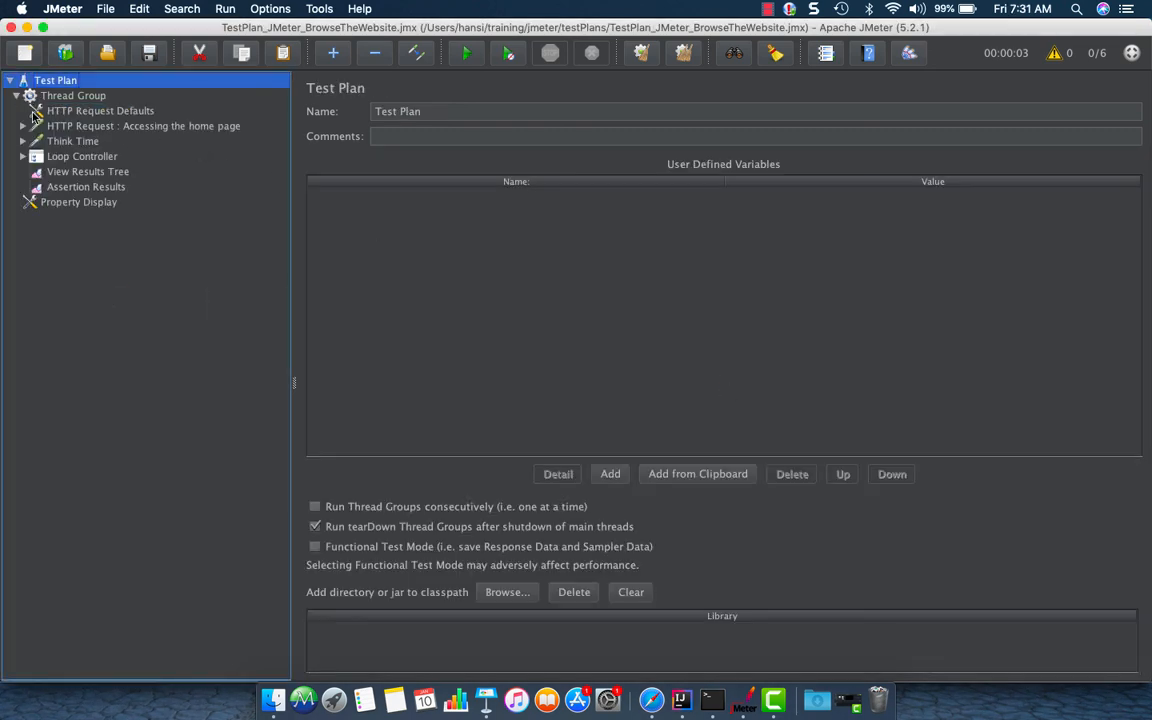
pyautogui.click(82, 99)
pyautogui.rightClick(82, 101)
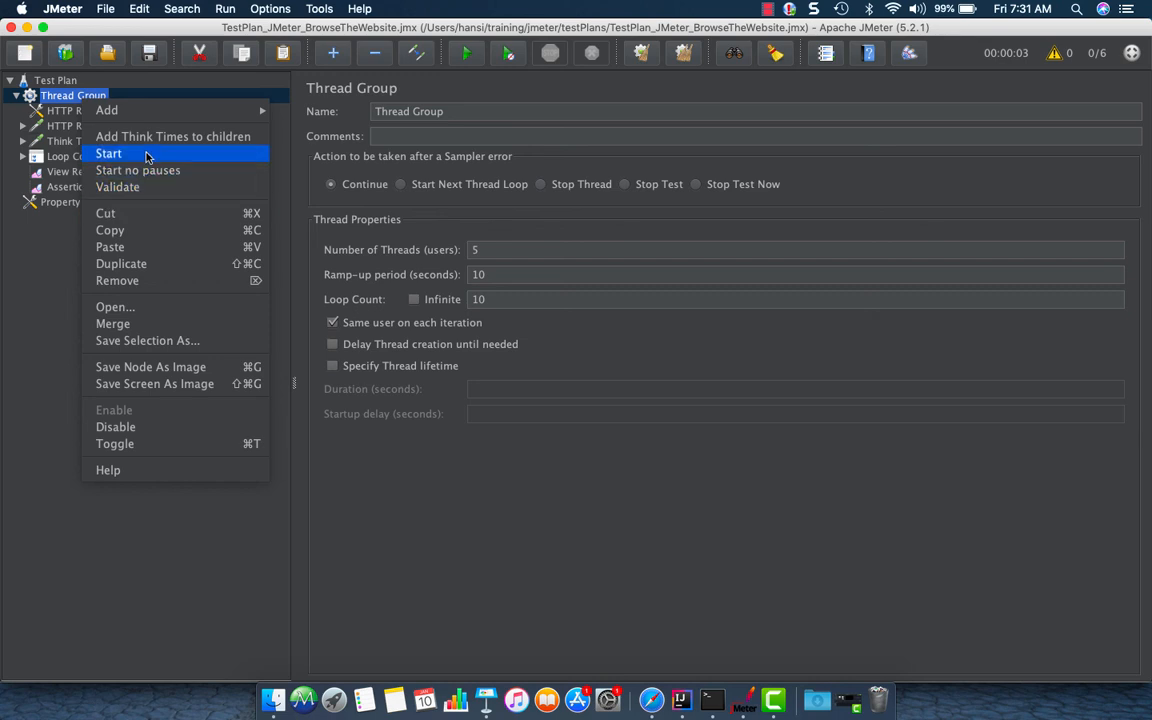
pyautogui.click(166, 343)
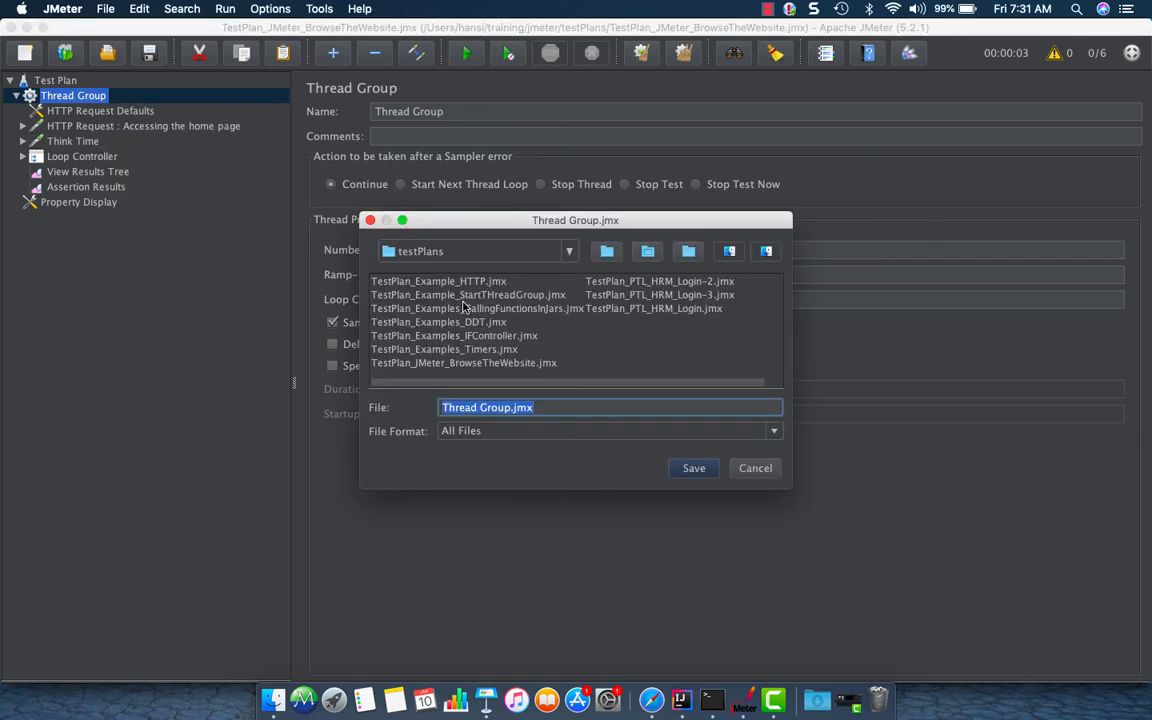
pyautogui.click(593, 407)
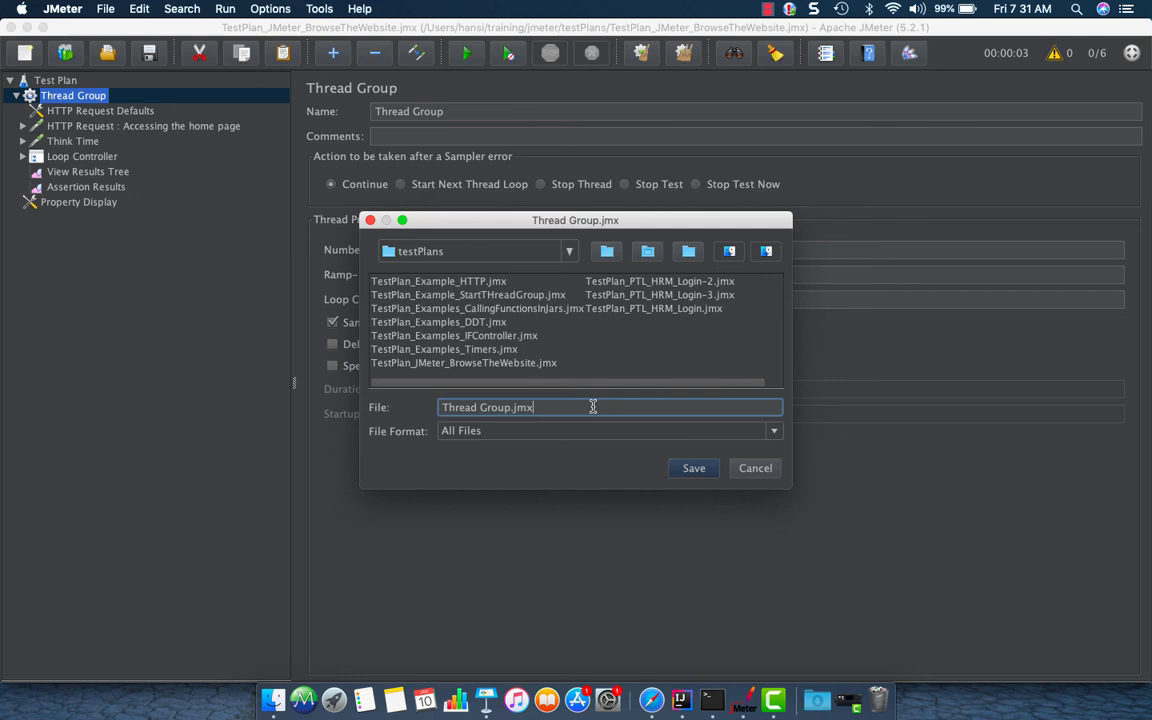
pyautogui.click(483, 407)
pyautogui.press('BackSpace')
pyautogui.write('-JMeter')
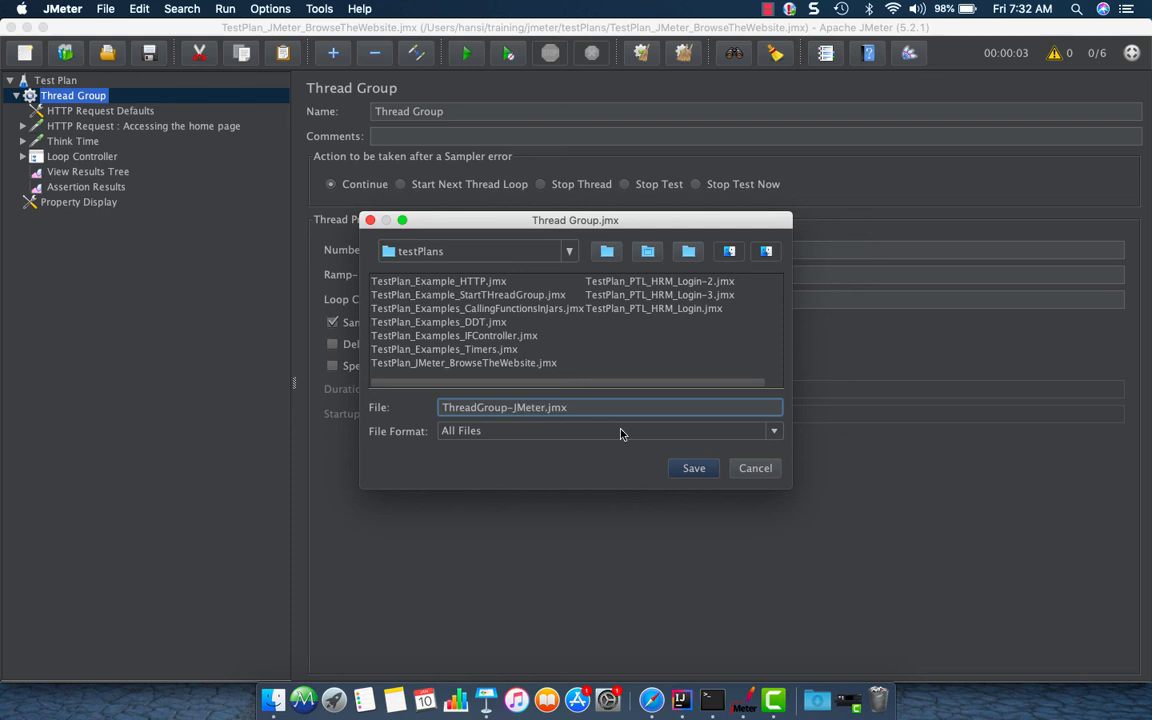
pyautogui.click(714, 468)
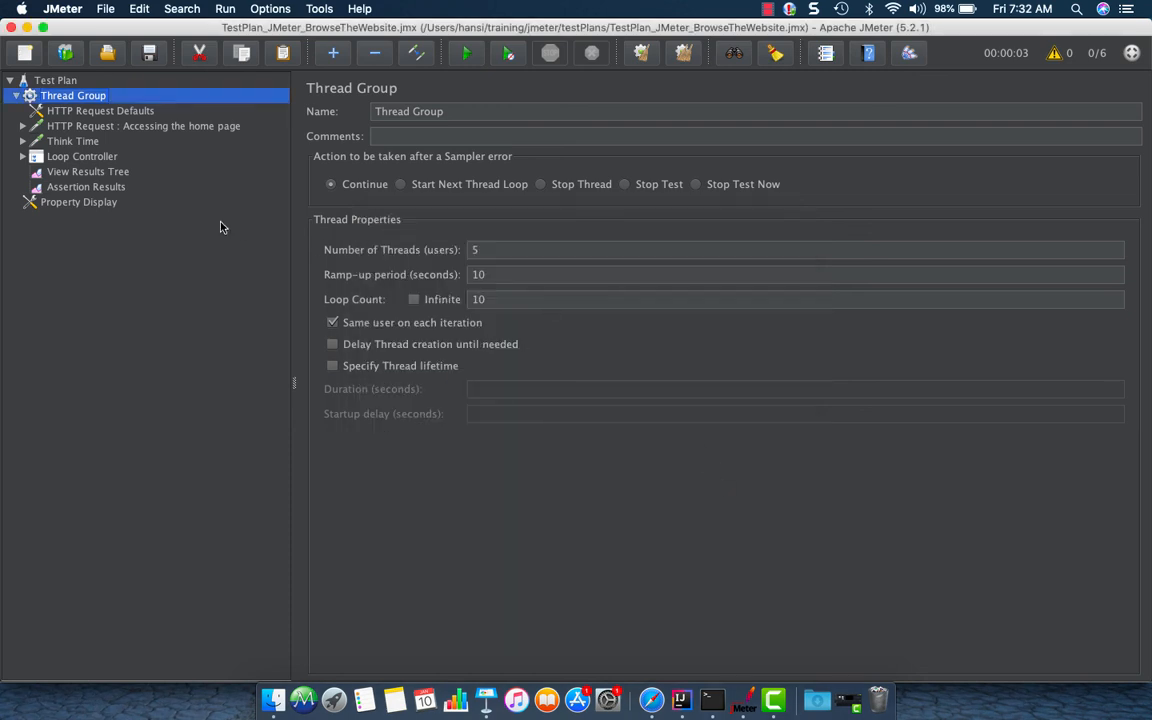
# Merge ThreadGroup-JMeter.jmx into the test plan
pyautogui.click(16, 96)
pyautogui.click(16, 96)
pyautogui.click(16, 96)
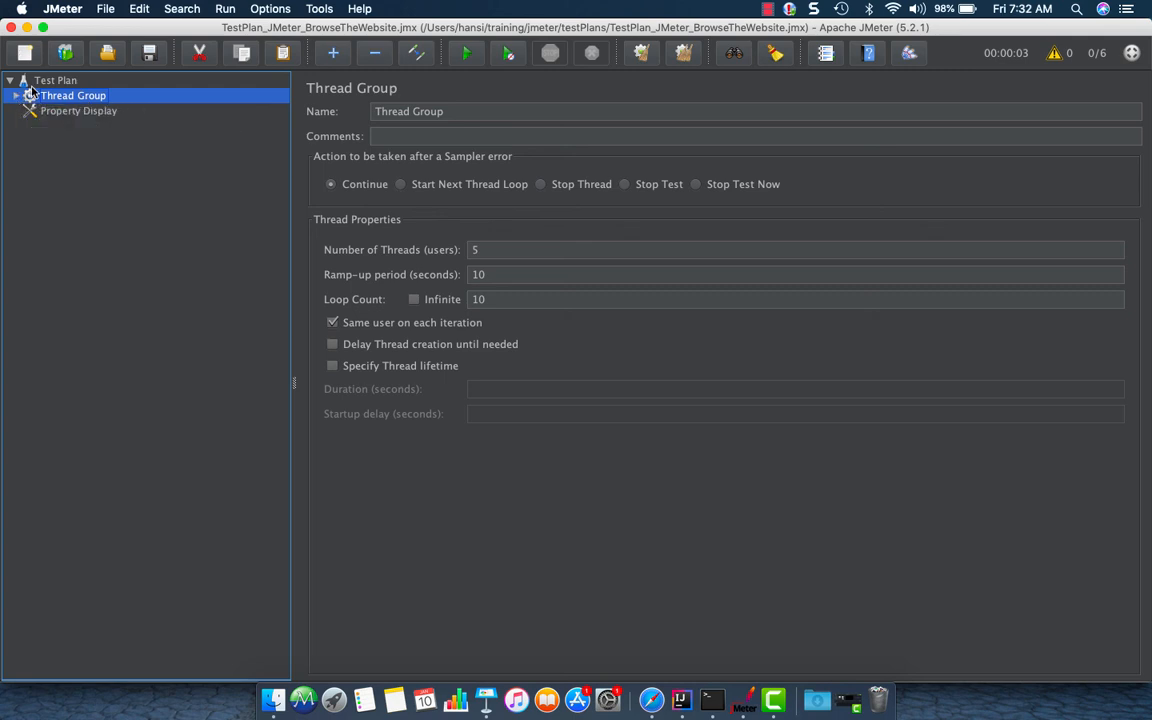
pyautogui.click(44, 82)
pyautogui.rightClick(44, 82)
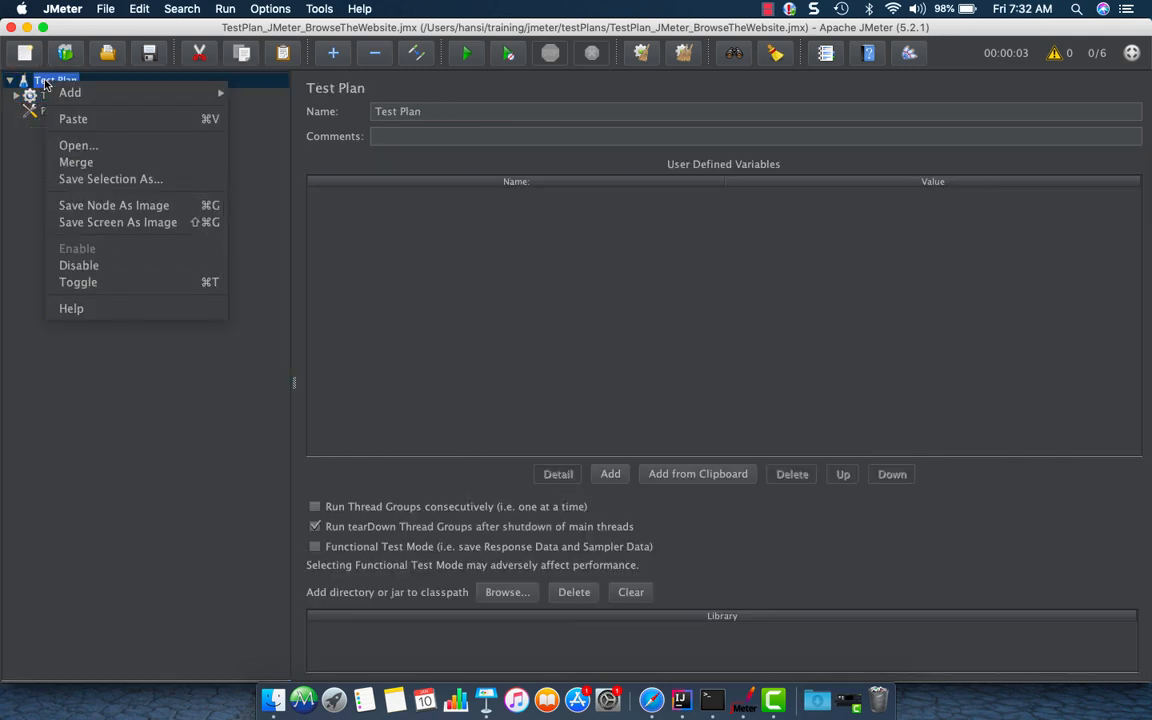
pyautogui.click(80, 157)
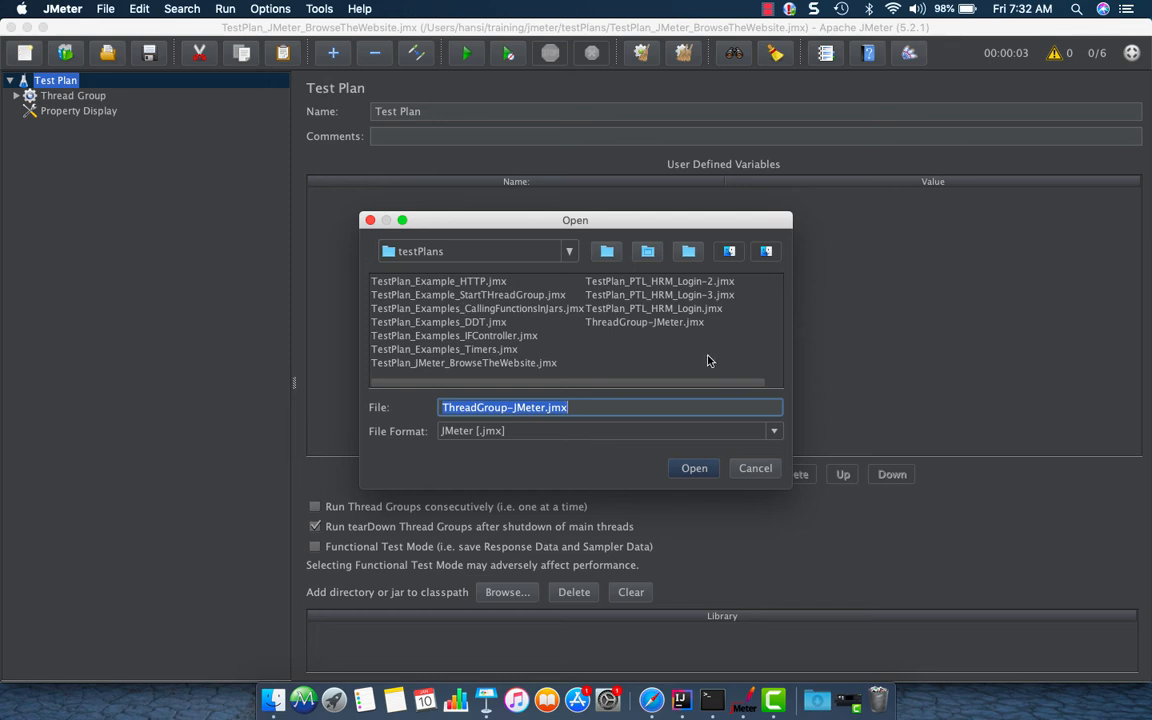
pyautogui.click(640, 322)
pyautogui.click(694, 468)
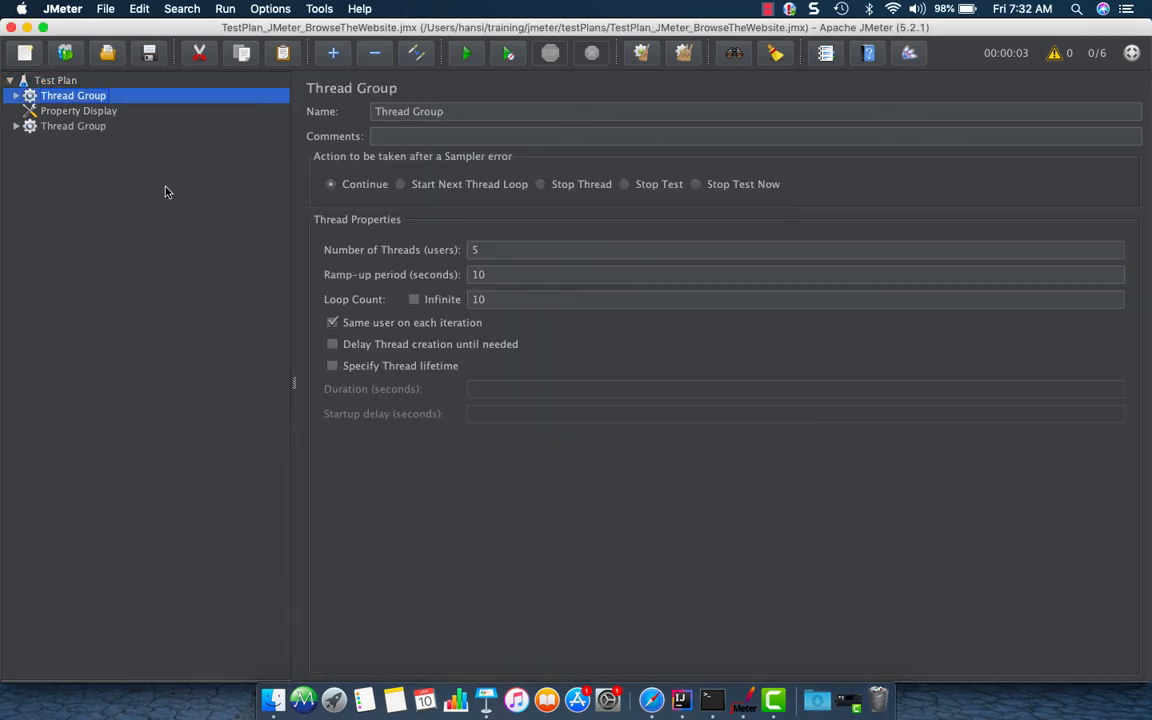
# Move the merged Thread Group up directly below the first Thread Group and expand it
pyautogui.click(16, 126)
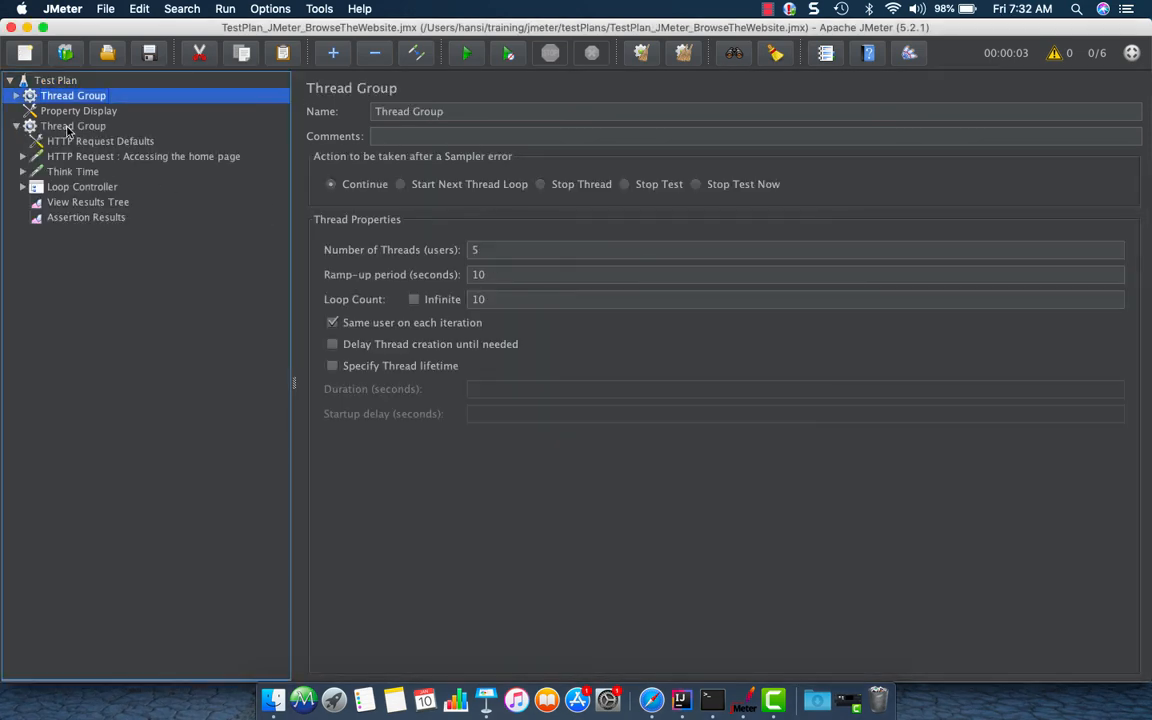
pyautogui.click(68, 127)
pyautogui.moveTo(68, 127); pyautogui.dragTo(63, 105)
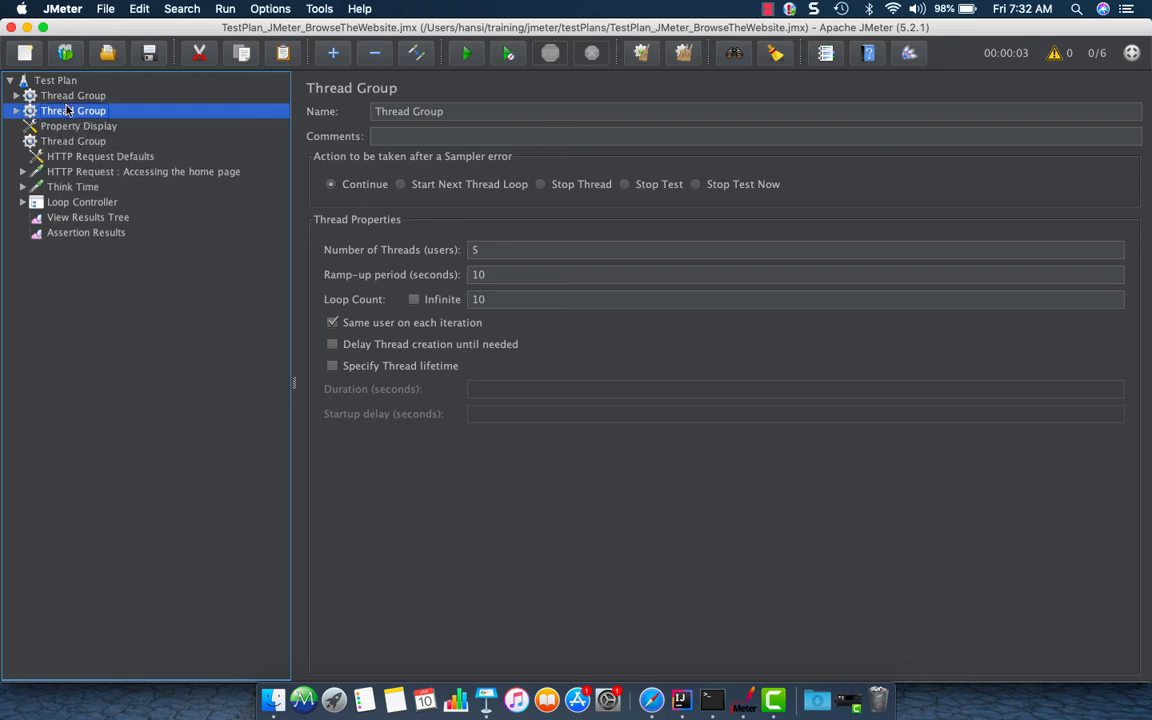
pyautogui.click(17, 111)
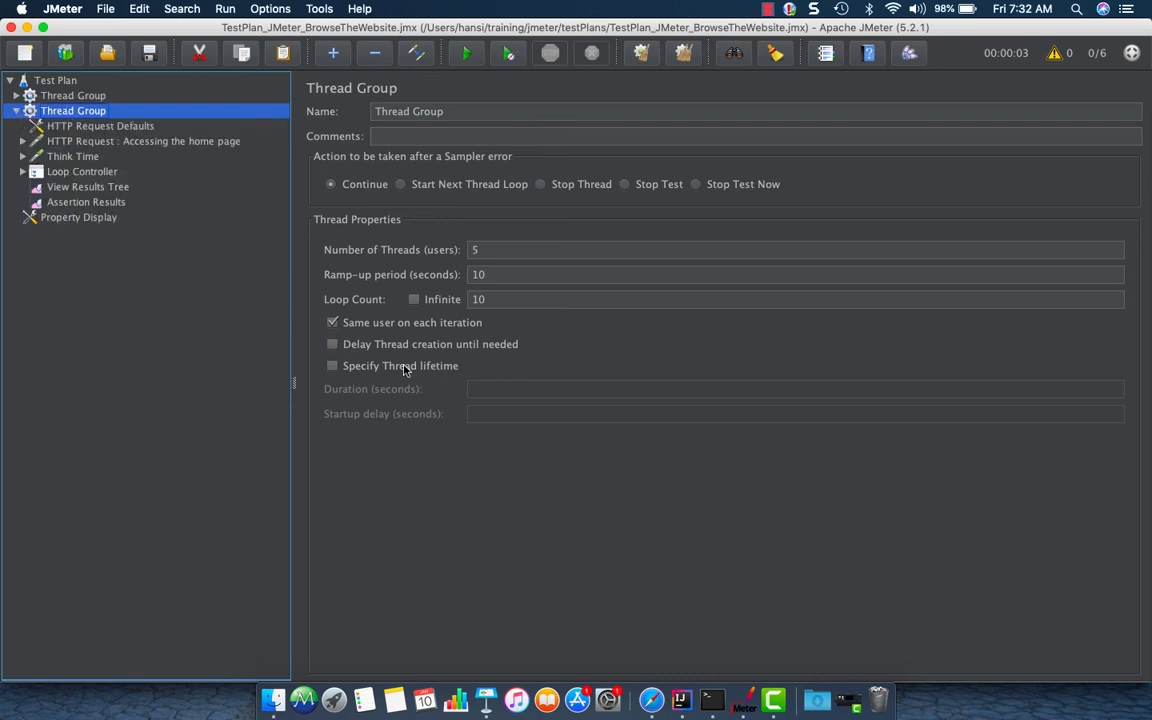
# Open the log viewer and read the entries about the test run and file merge
pyautogui.moveTo(296, 351); pyautogui.dragTo(261, 350)
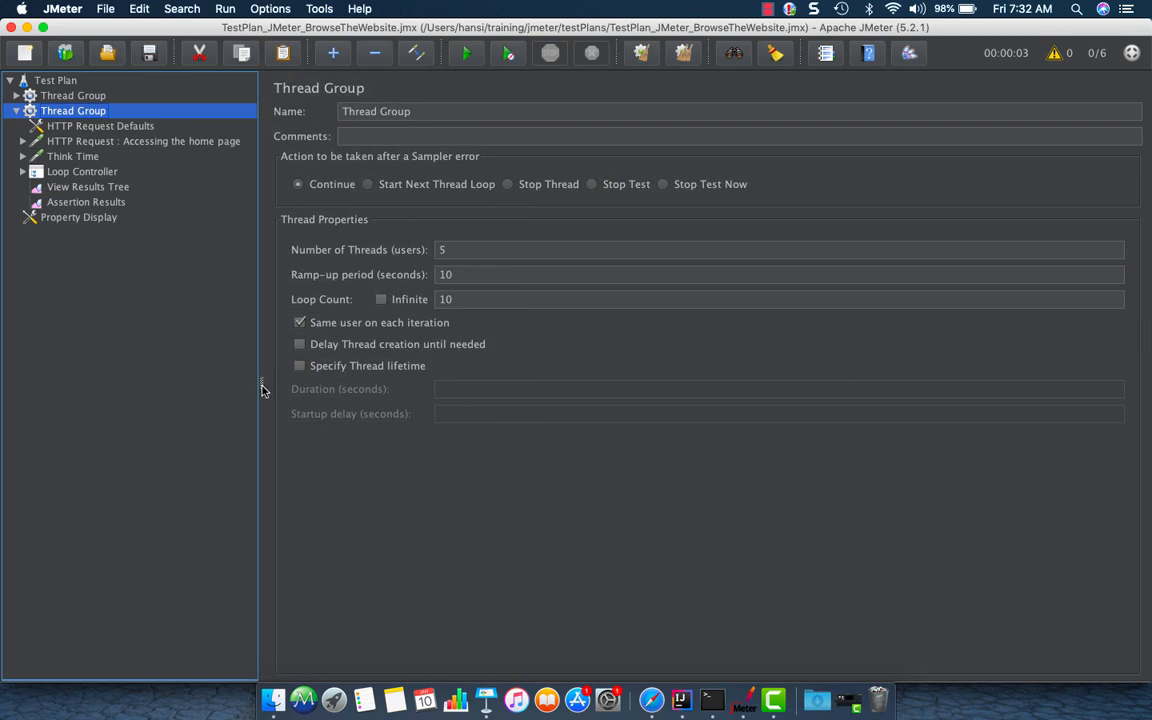
pyautogui.click(1053, 58)
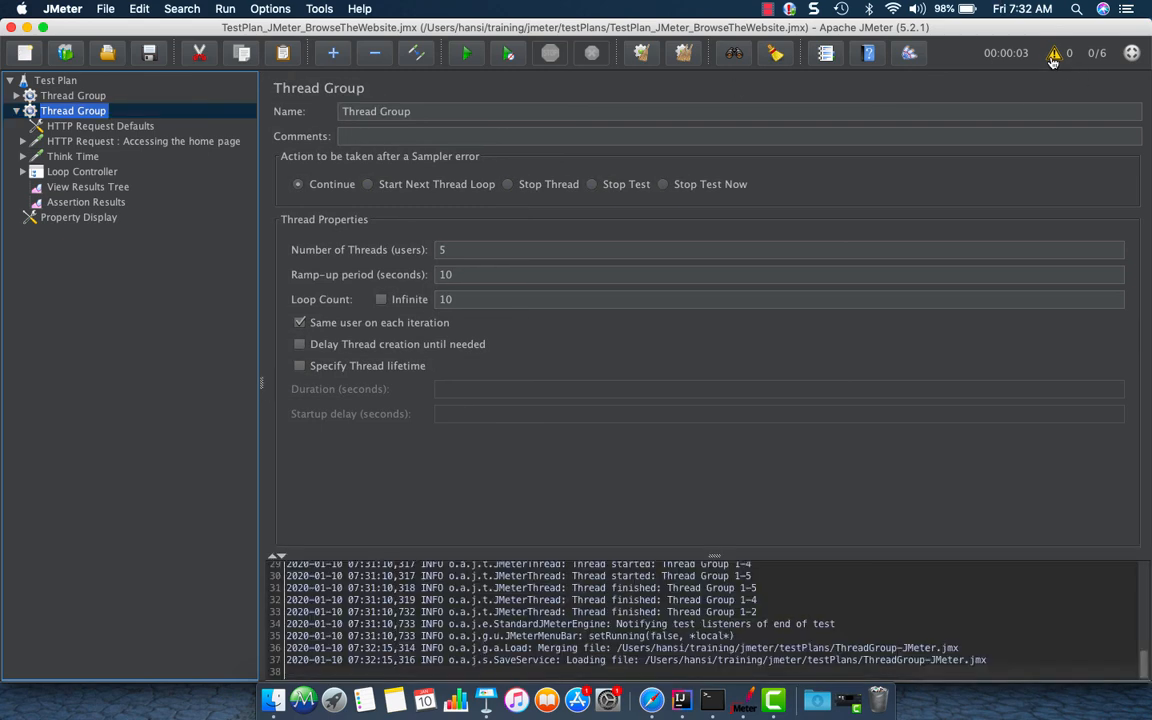
pyautogui.moveTo(726, 557); pyautogui.dragTo(727, 425)
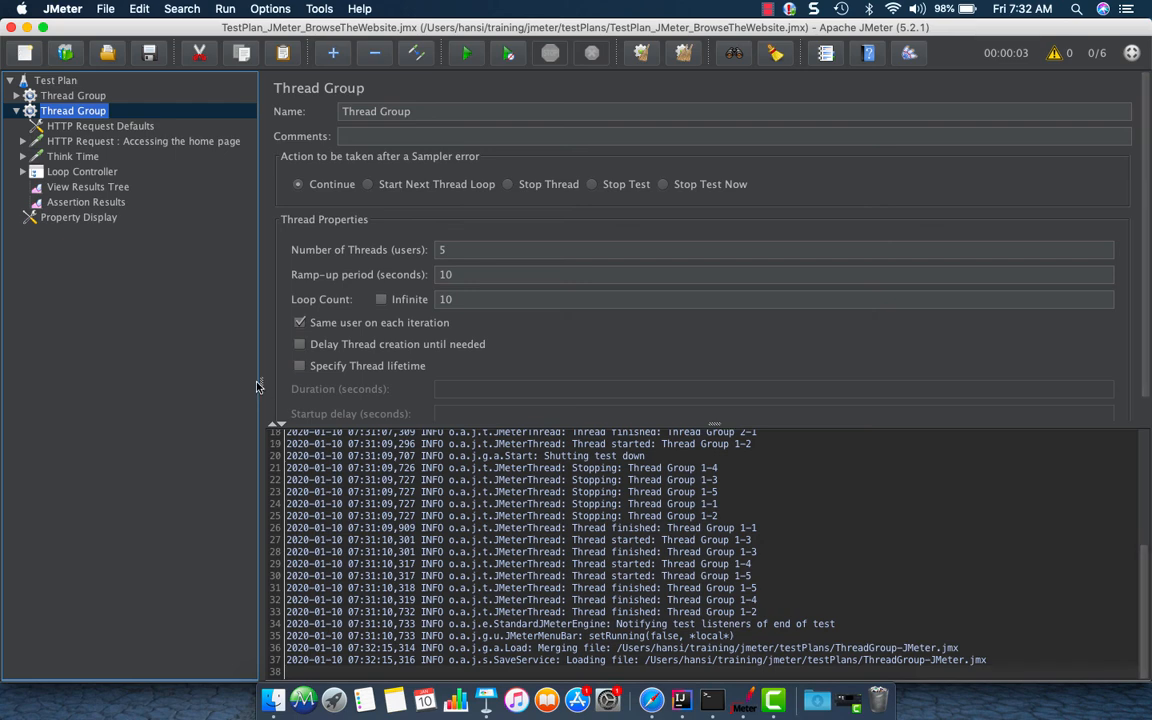
pyautogui.moveTo(261, 383); pyautogui.dragTo(196, 383)
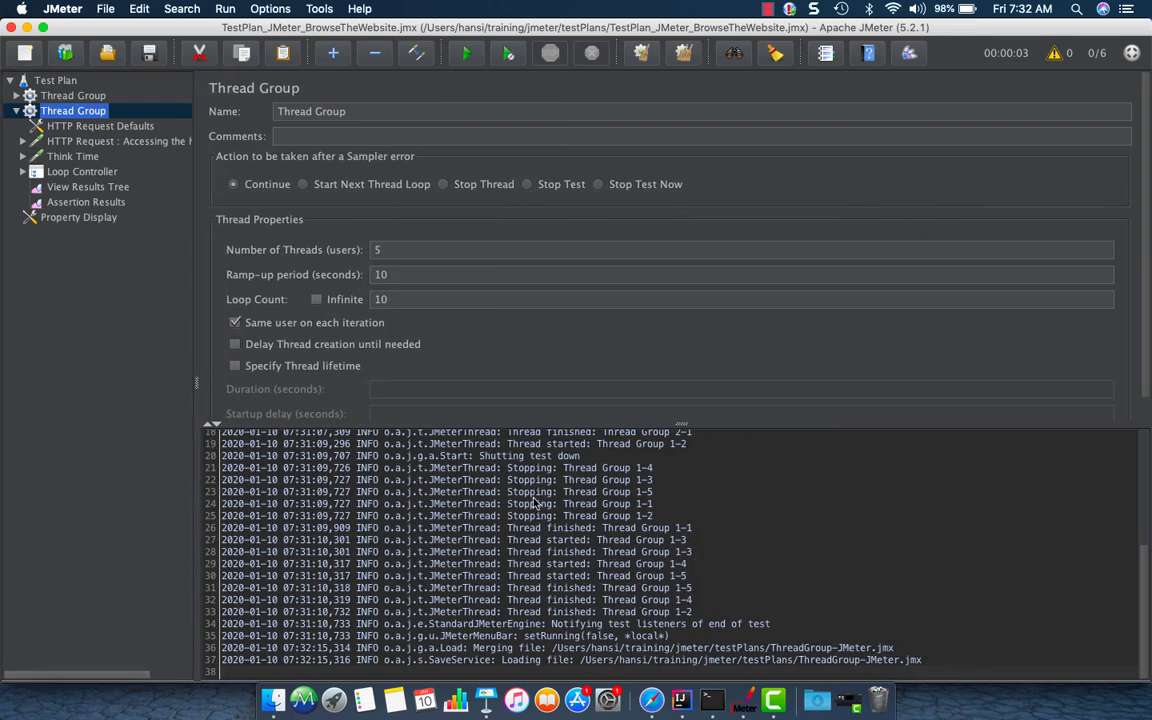
pyautogui.scroll(6, 1010, 662)
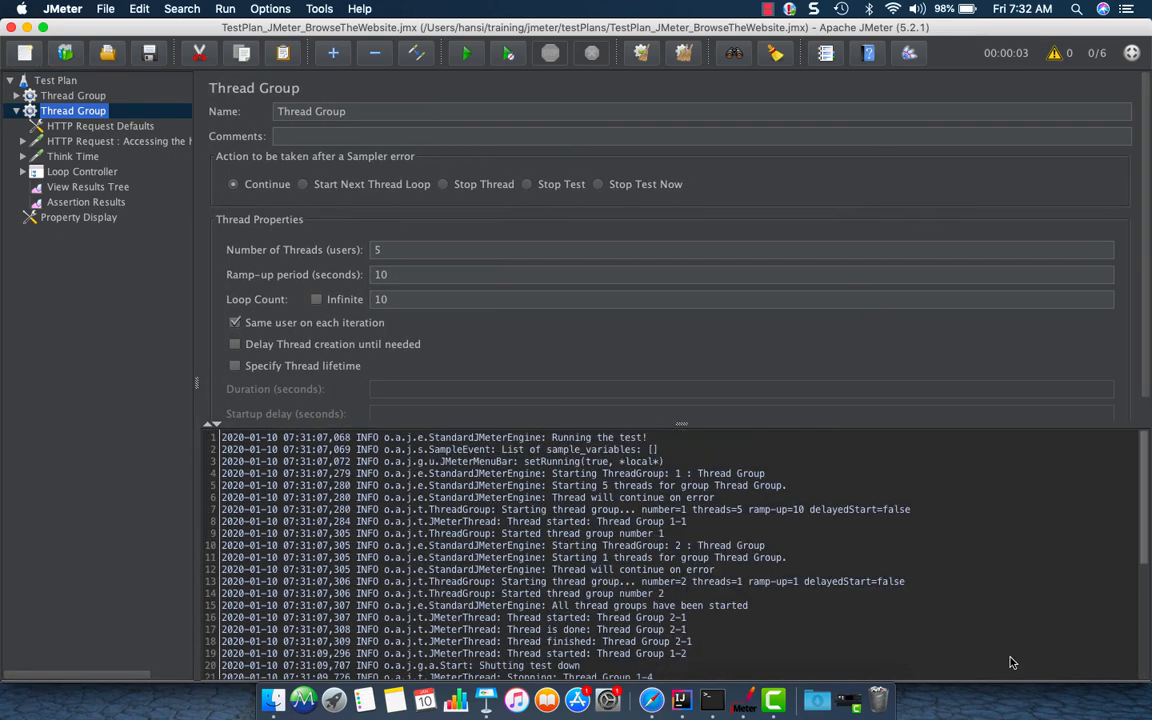
pyautogui.scroll(-6, 1010, 662)
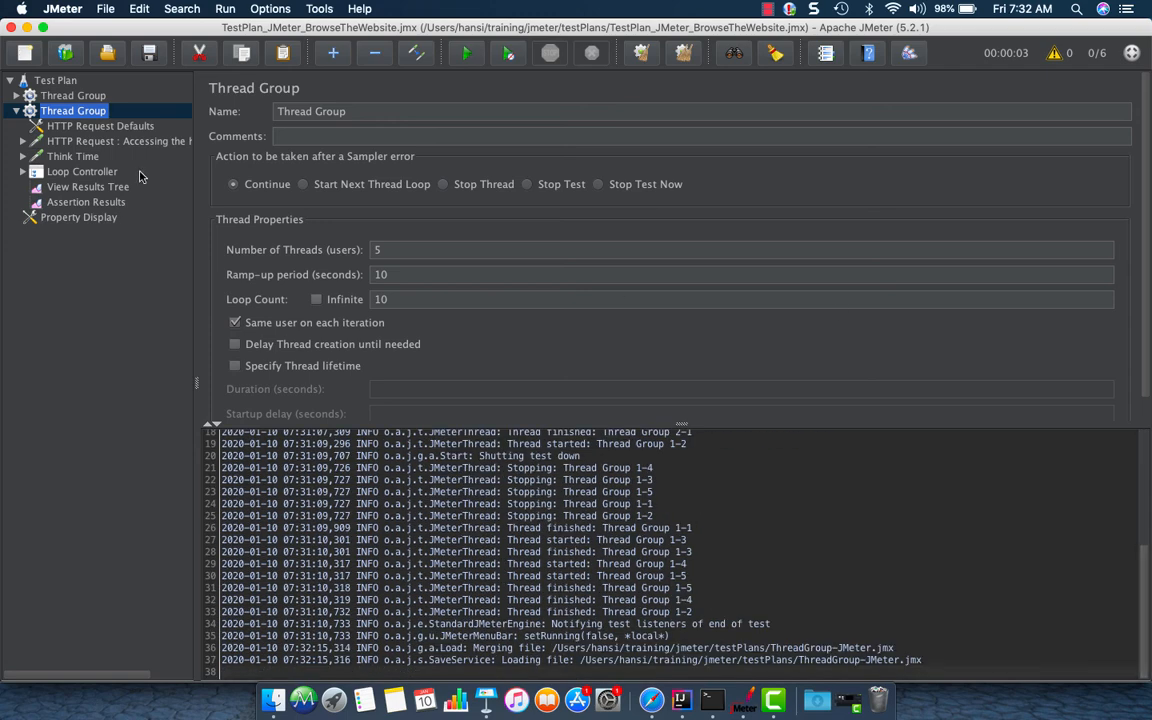
pyautogui.click(81, 142)
pyautogui.click(22, 141)
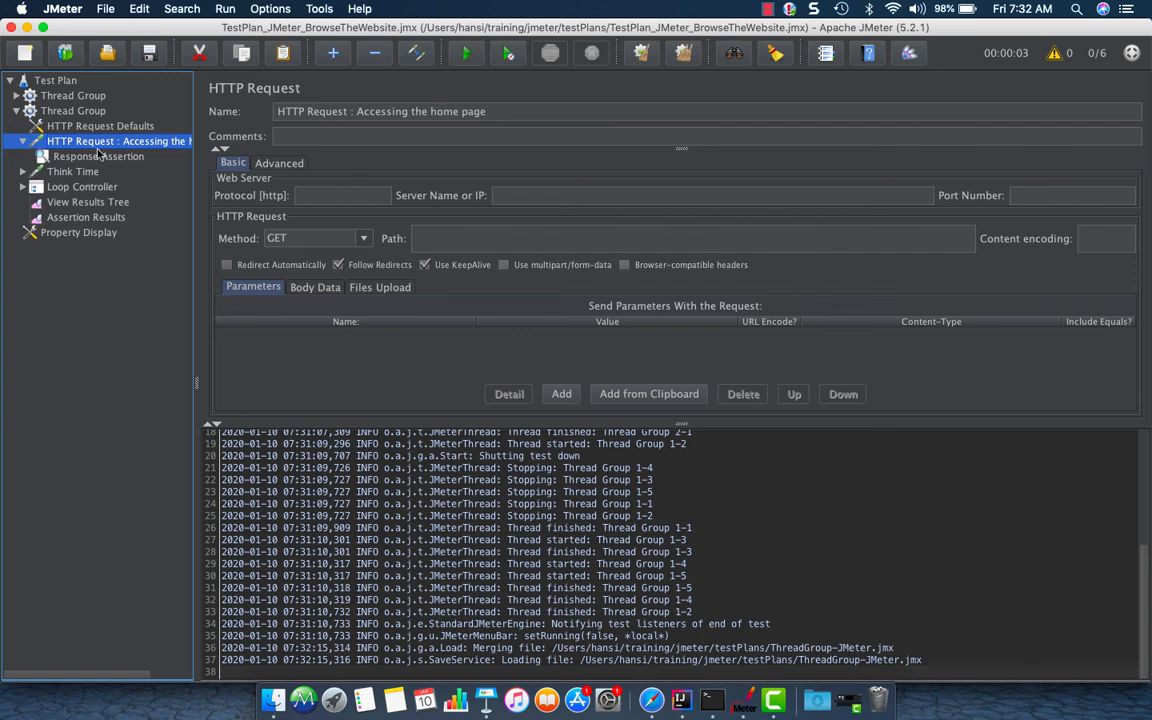
pyautogui.click(545, 196)
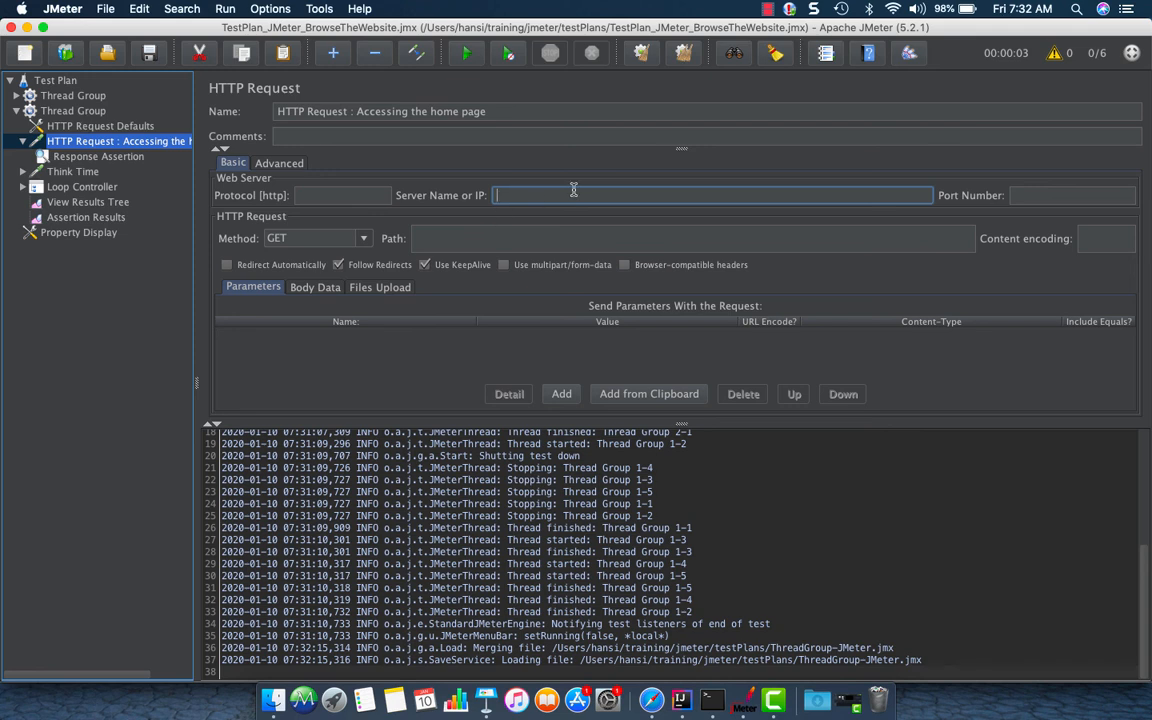
pyautogui.write('www.test2356.com')
pyautogui.click(88, 171)
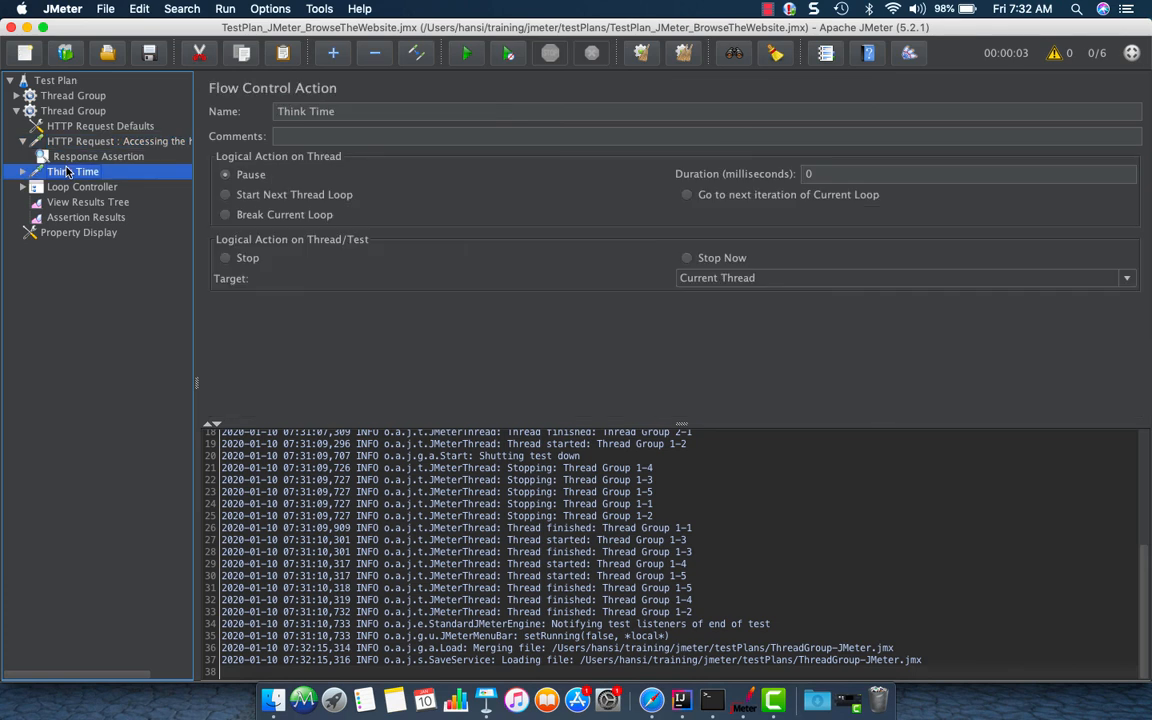
# Rename the two Thread Groups as Thread Group 1 and Thread Group 2
pyautogui.click(60, 106)
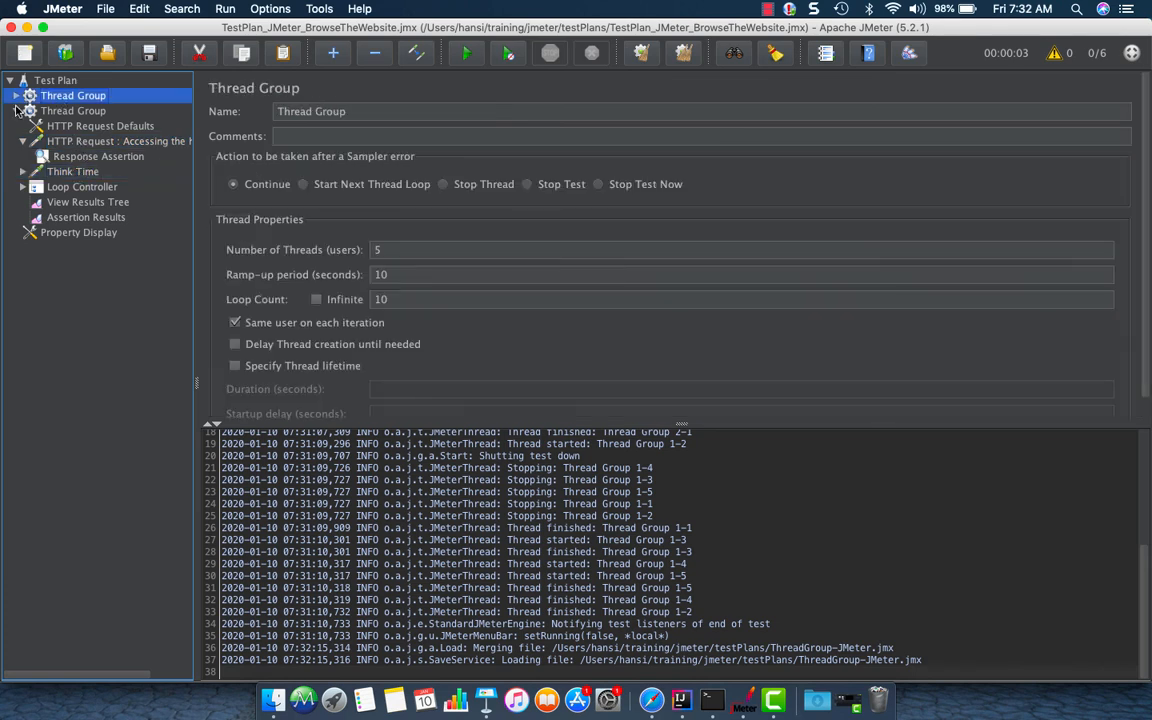
pyautogui.click(16, 110)
pyautogui.click(75, 95)
pyautogui.click(421, 112)
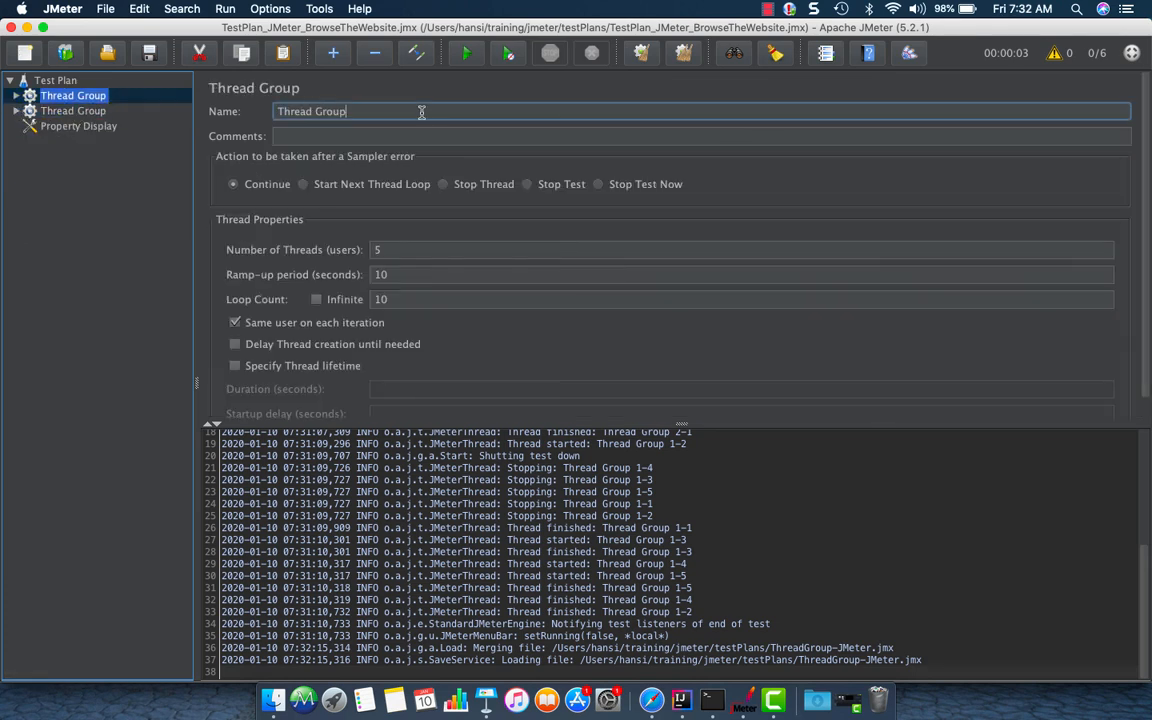
pyautogui.write('1')
pyautogui.click(76, 110)
pyautogui.click(402, 111)
pyautogui.write('2')
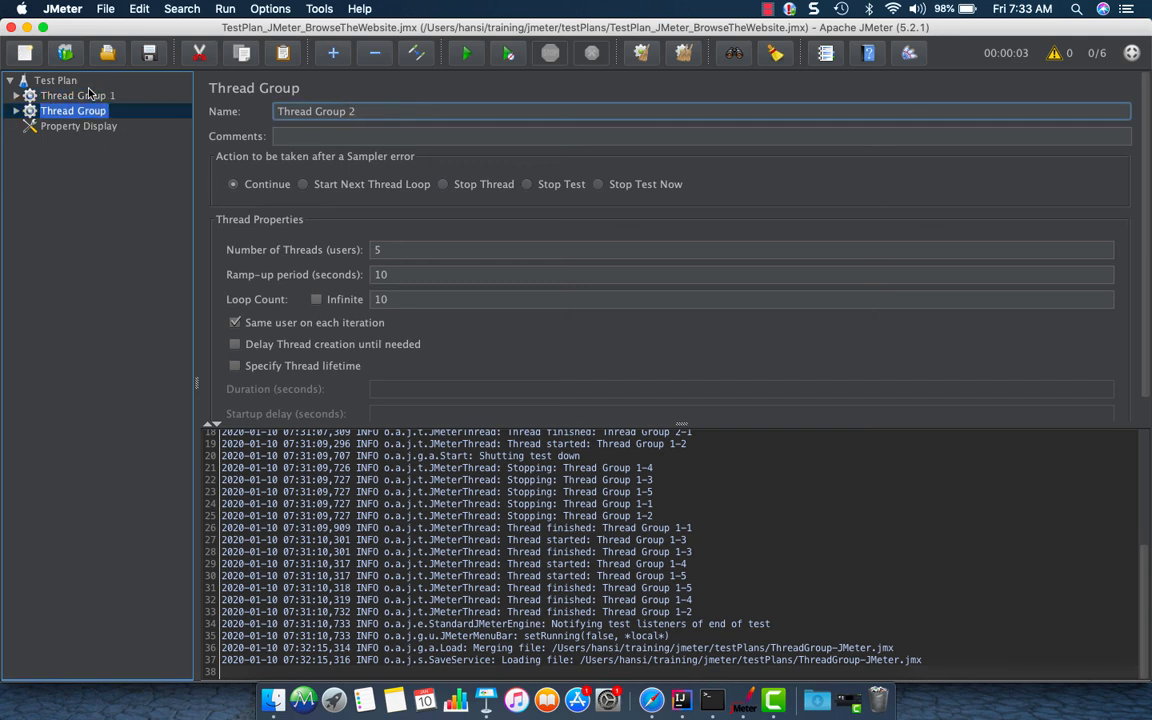
# Validate Thread Group 2 and open its View Results Tree
pyautogui.click(80, 95)
pyautogui.click(16, 95)
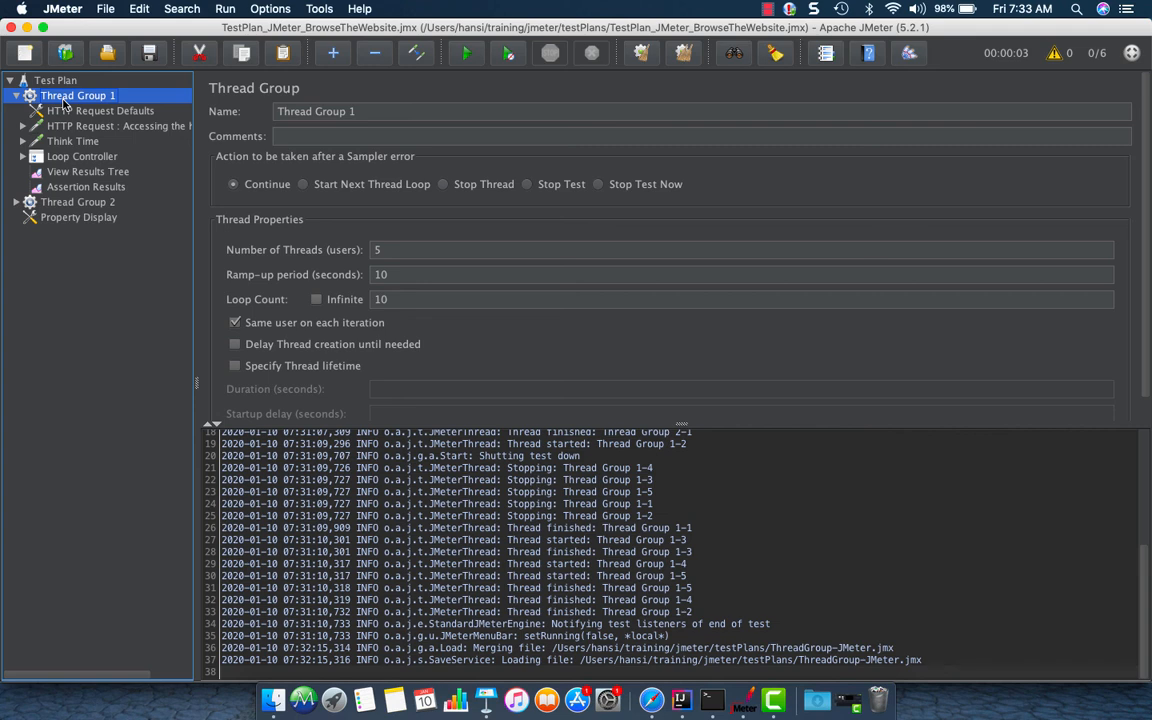
pyautogui.click(16, 95)
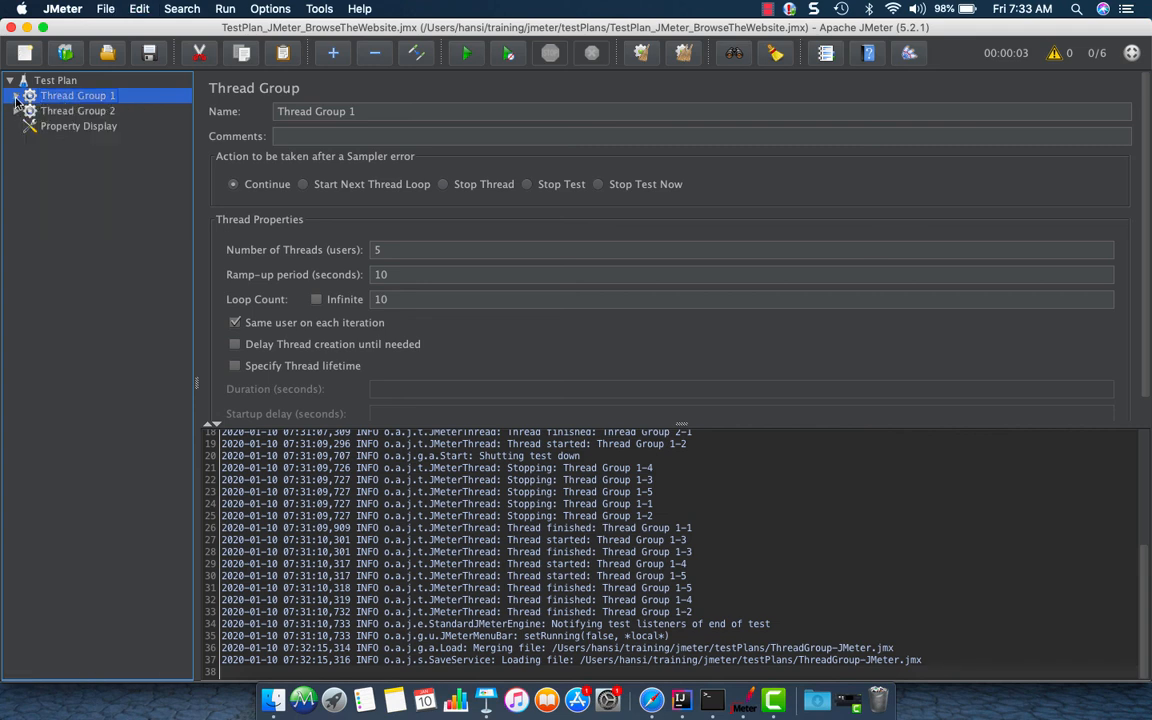
pyautogui.click(16, 111)
pyautogui.click(62, 111)
pyautogui.rightClick(80, 114)
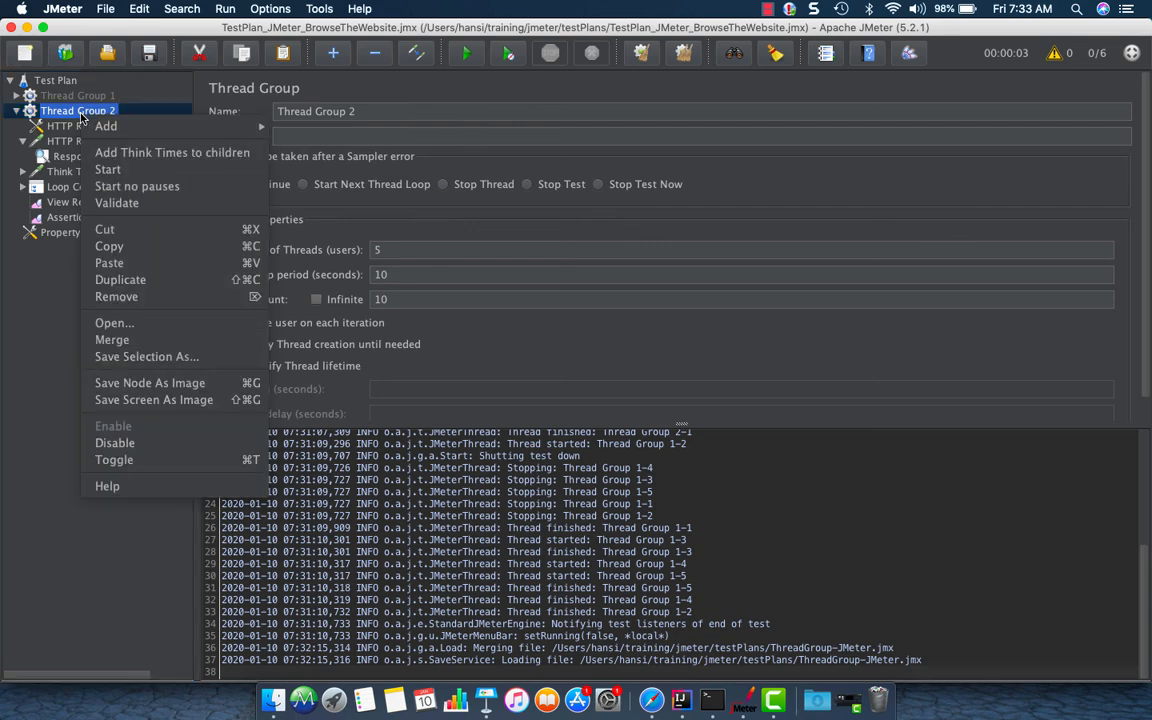
pyautogui.click(116, 203)
pyautogui.click(98, 201)
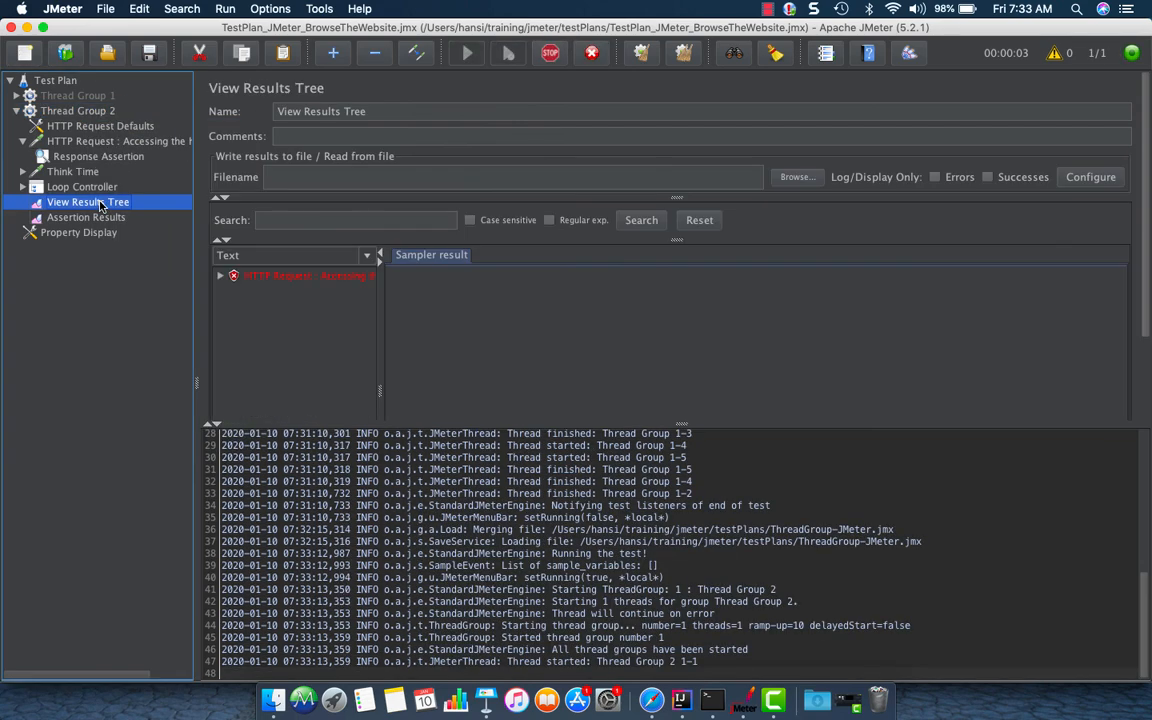
# Examine the failed HTTP Request's sampler result and its response assertion result in the results tree
pyautogui.click(221, 276)
pyautogui.click(237, 275)
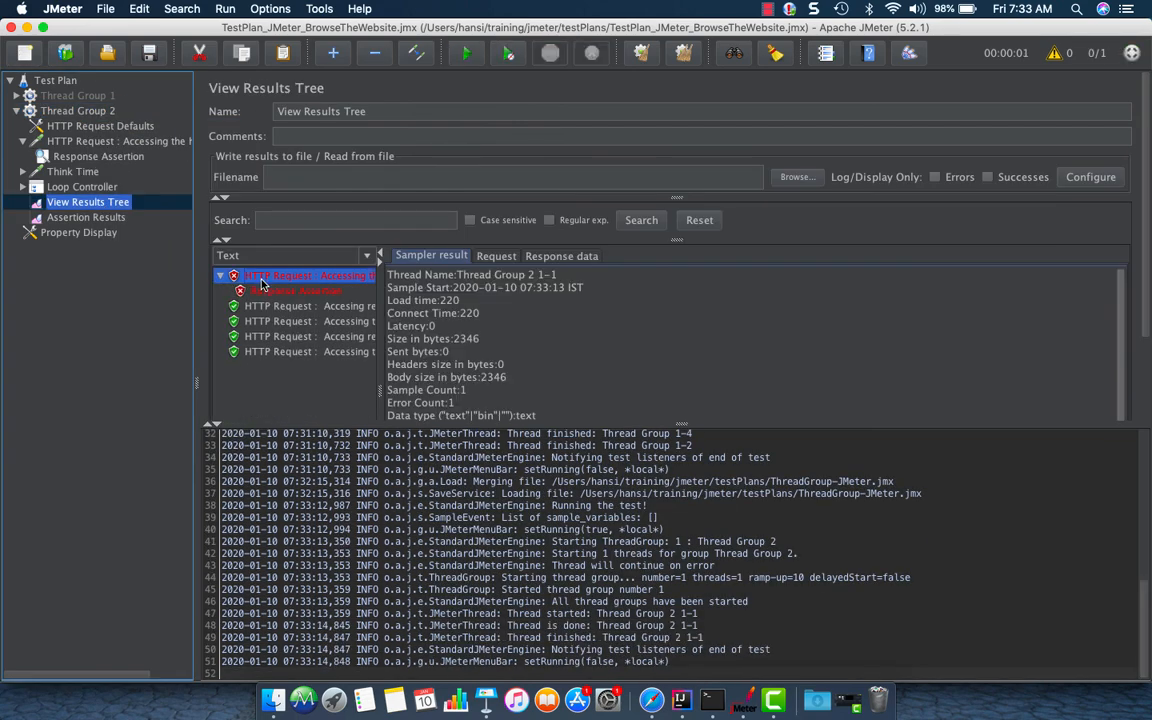
pyautogui.click(250, 290)
pyautogui.scroll(5, 818, 509)
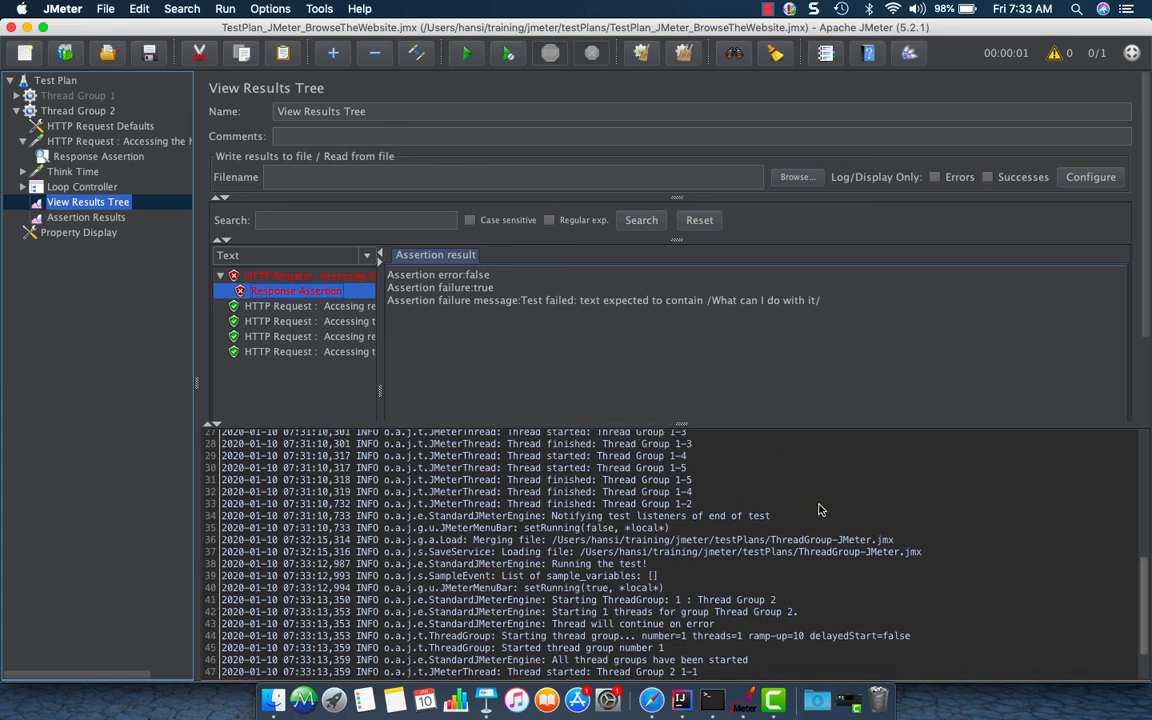
pyautogui.scroll(-5, 818, 509)
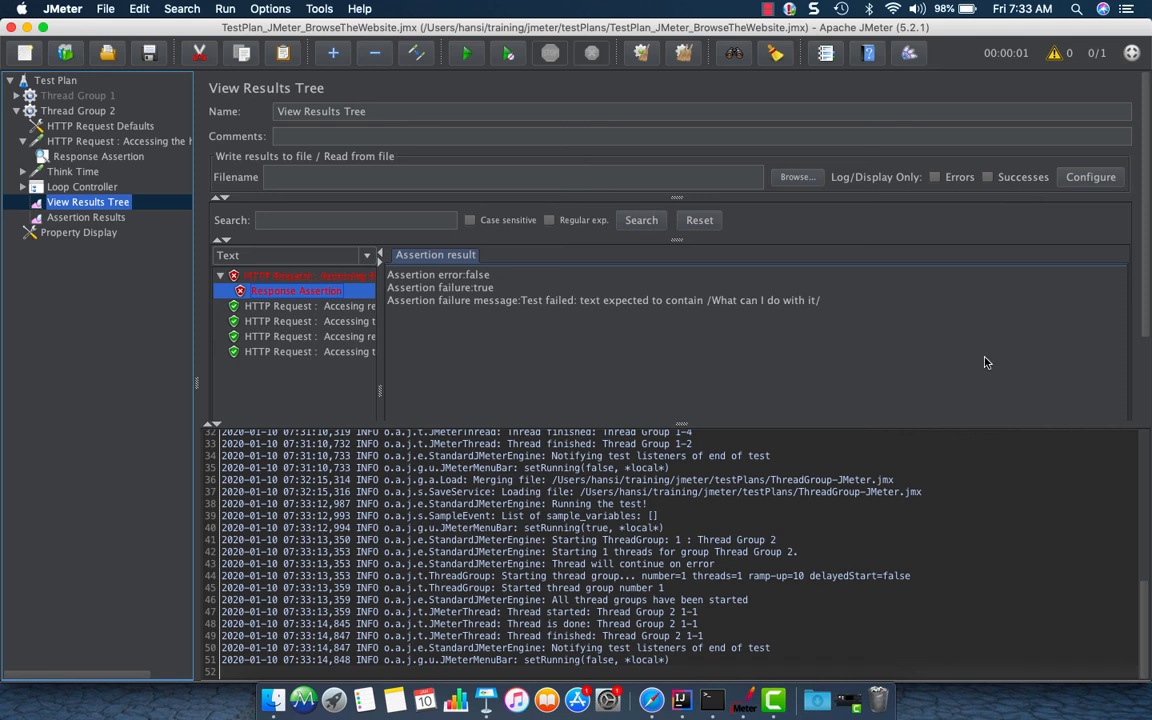
pyautogui.click(302, 277)
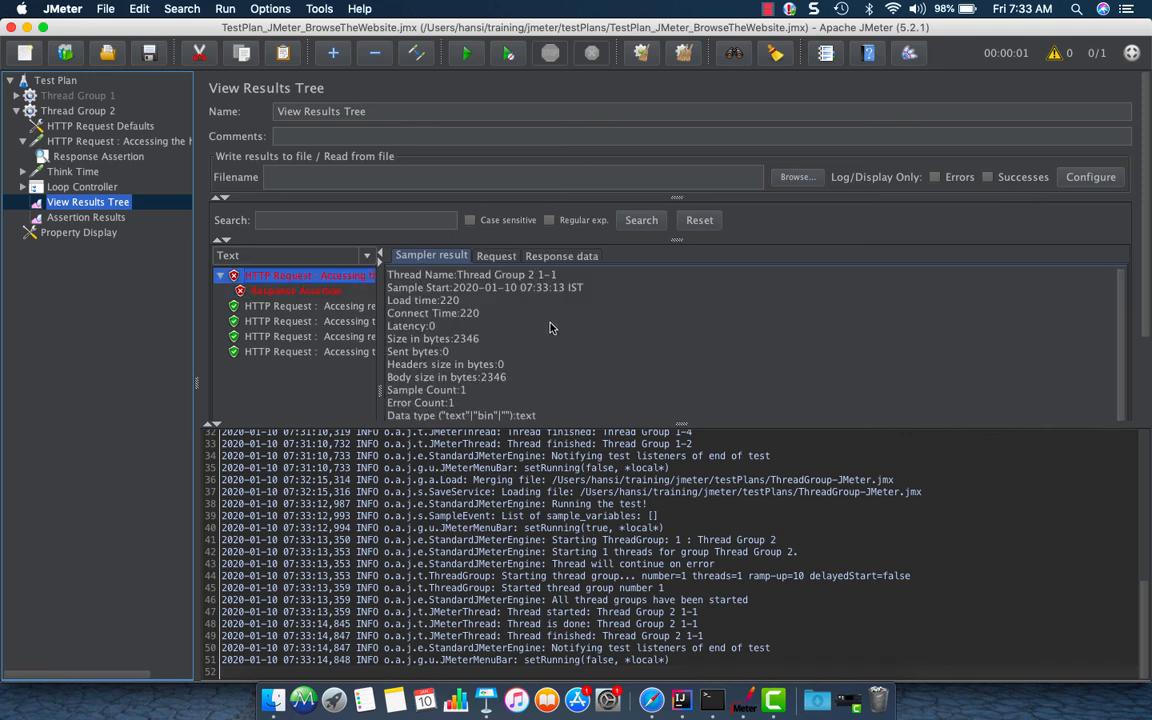
pyautogui.scroll(-1, 617, 346)
pyautogui.scroll(1, 617, 344)
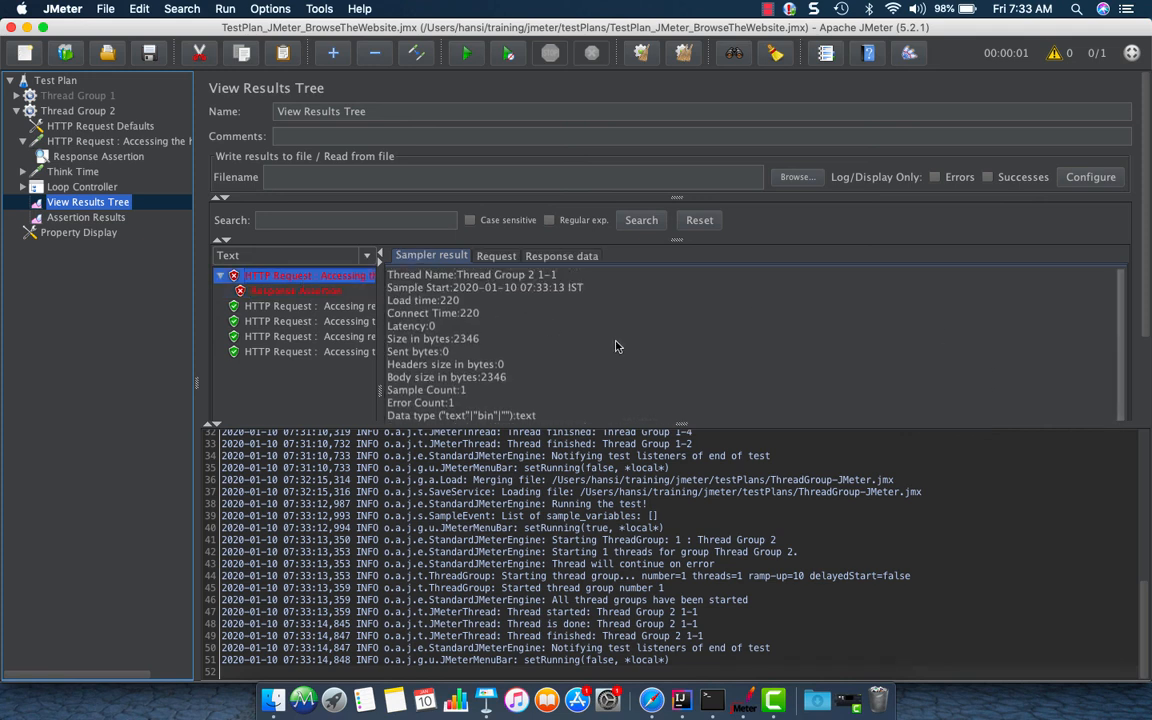
pyautogui.click(332, 290)
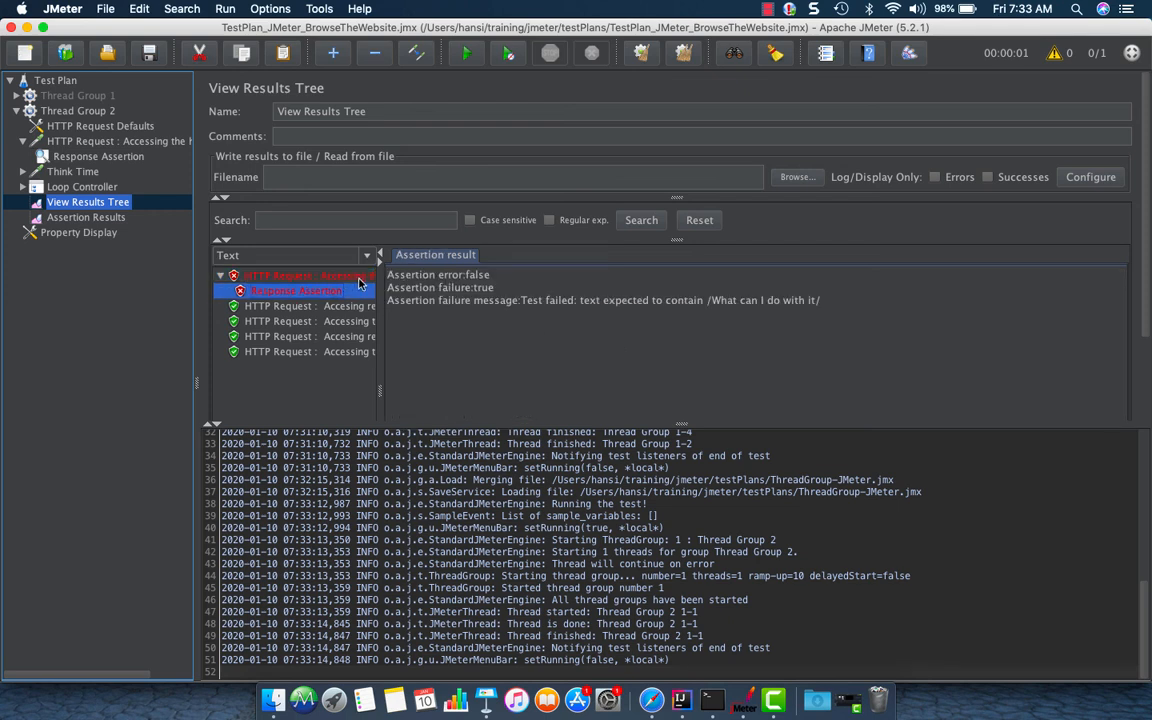
pyautogui.click(359, 276)
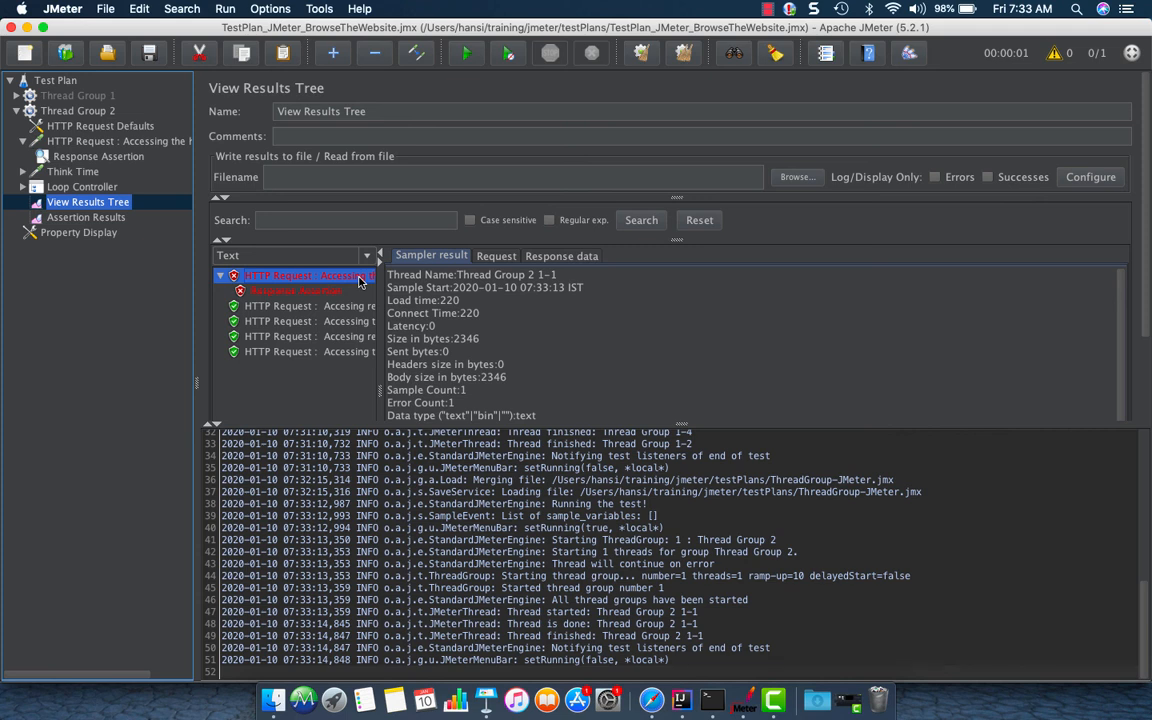
pyautogui.click(226, 10)
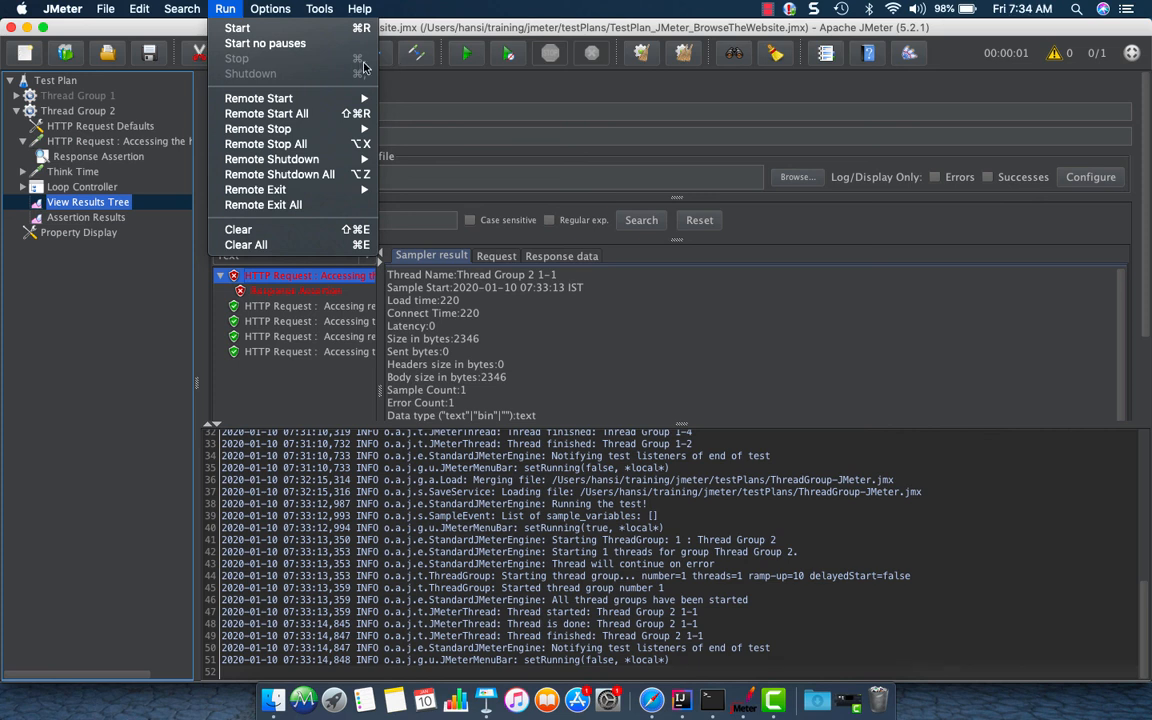
pyautogui.click(605, 91)
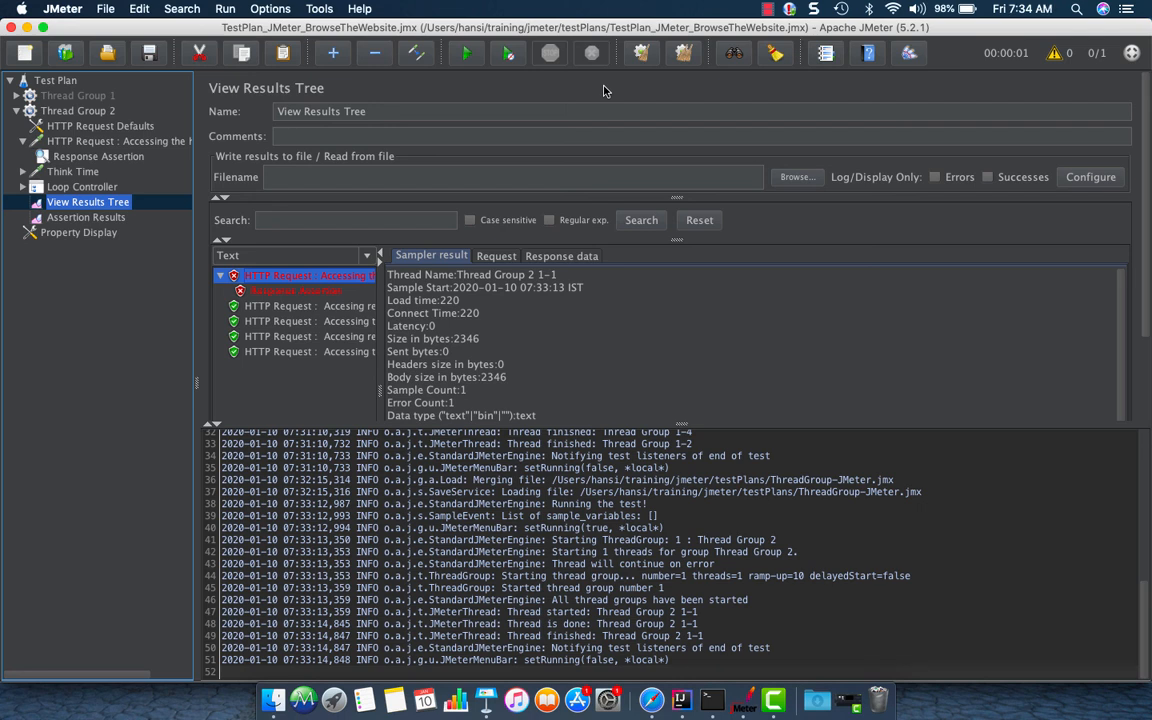
pyautogui.click(23, 188)
pyautogui.click(23, 188)
pyautogui.click(16, 111)
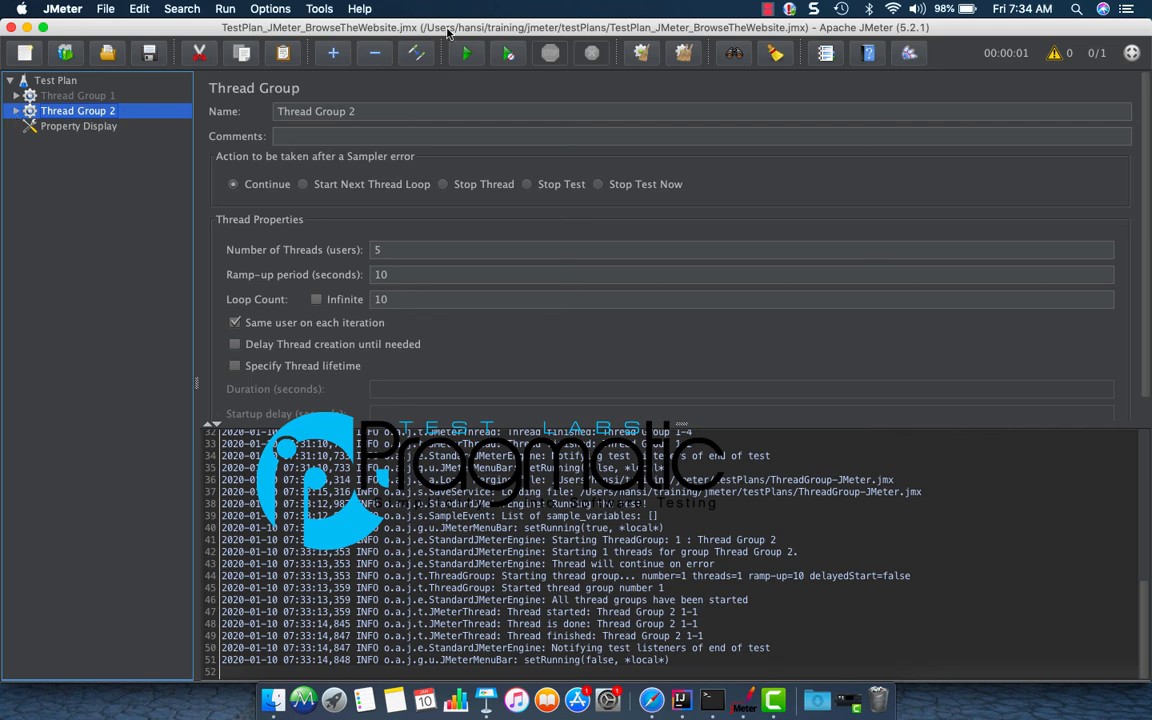
# Resize the log viewer and clear all results and log entries
pyautogui.click(1058, 58)
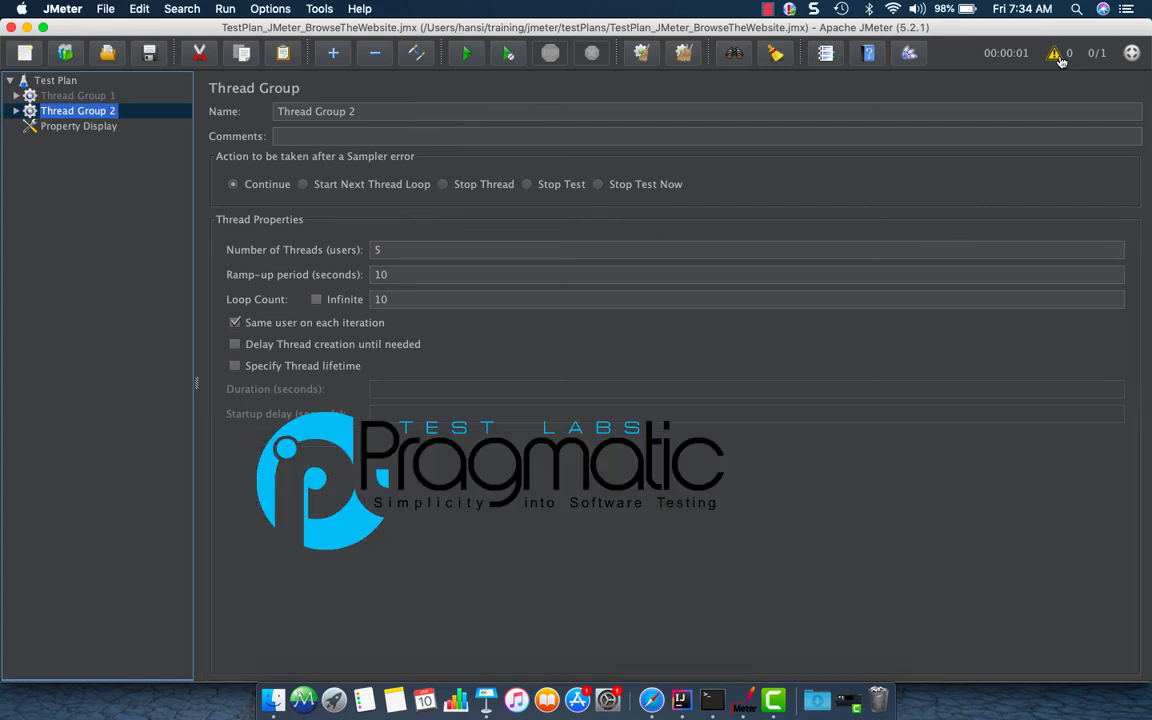
pyautogui.click(1058, 58)
pyautogui.moveTo(661, 560); pyautogui.dragTo(603, 493)
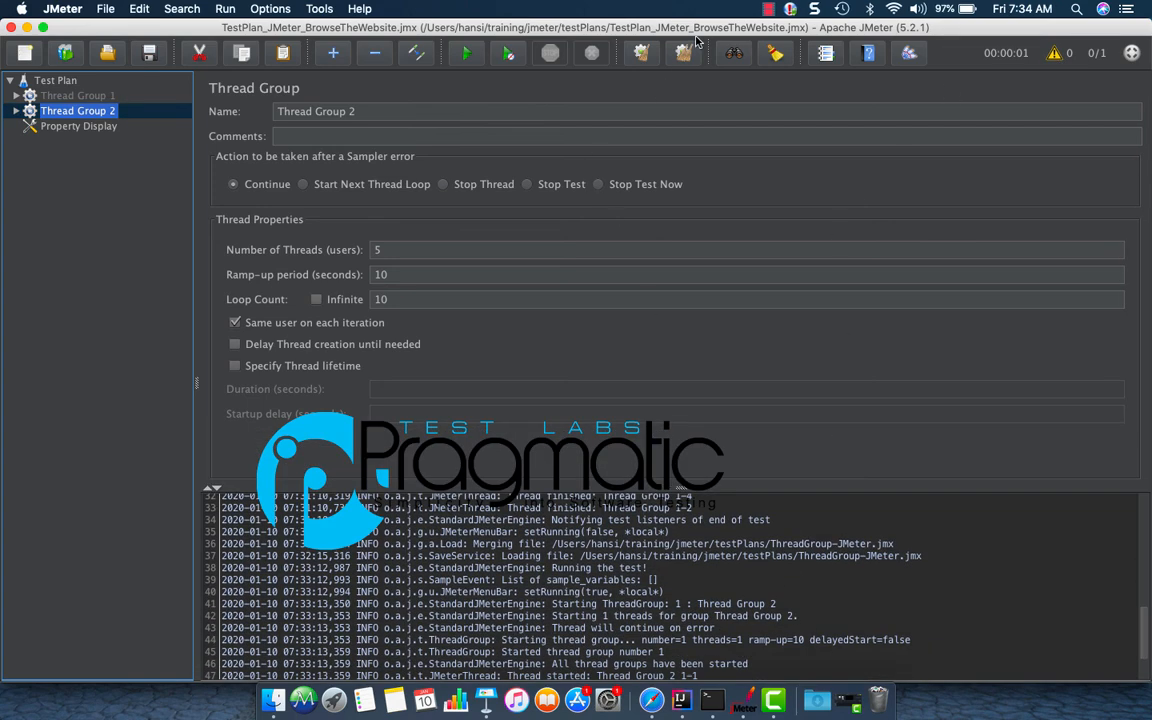
pyautogui.click(686, 53)
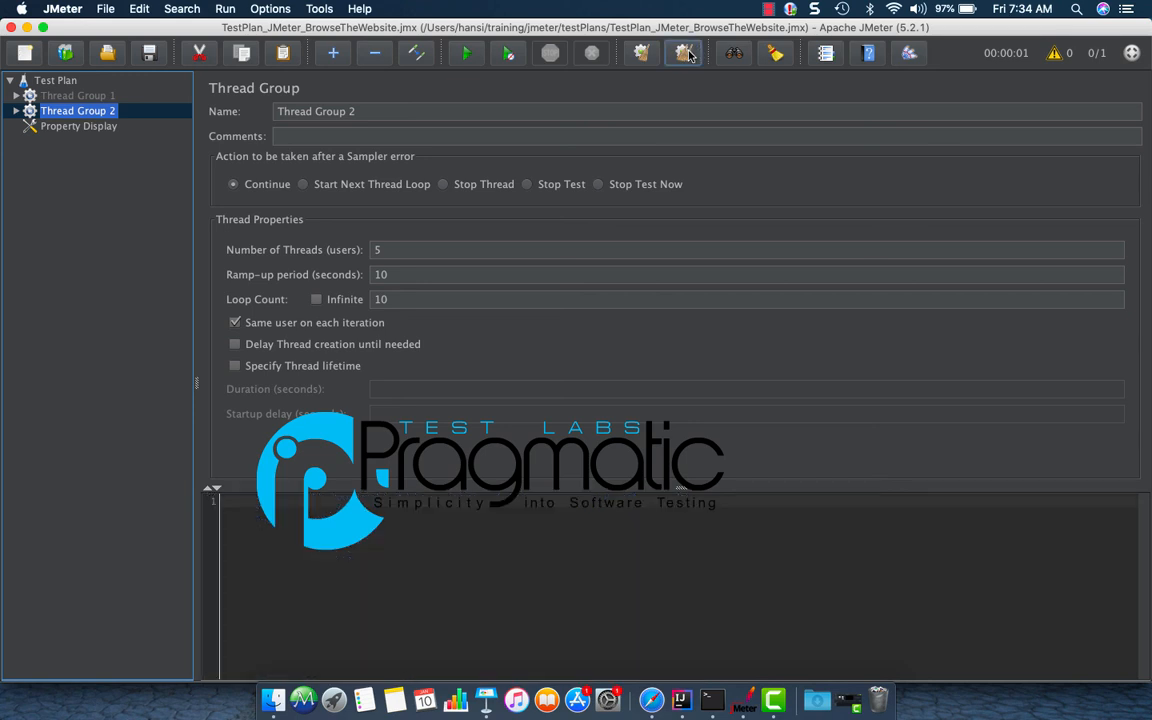